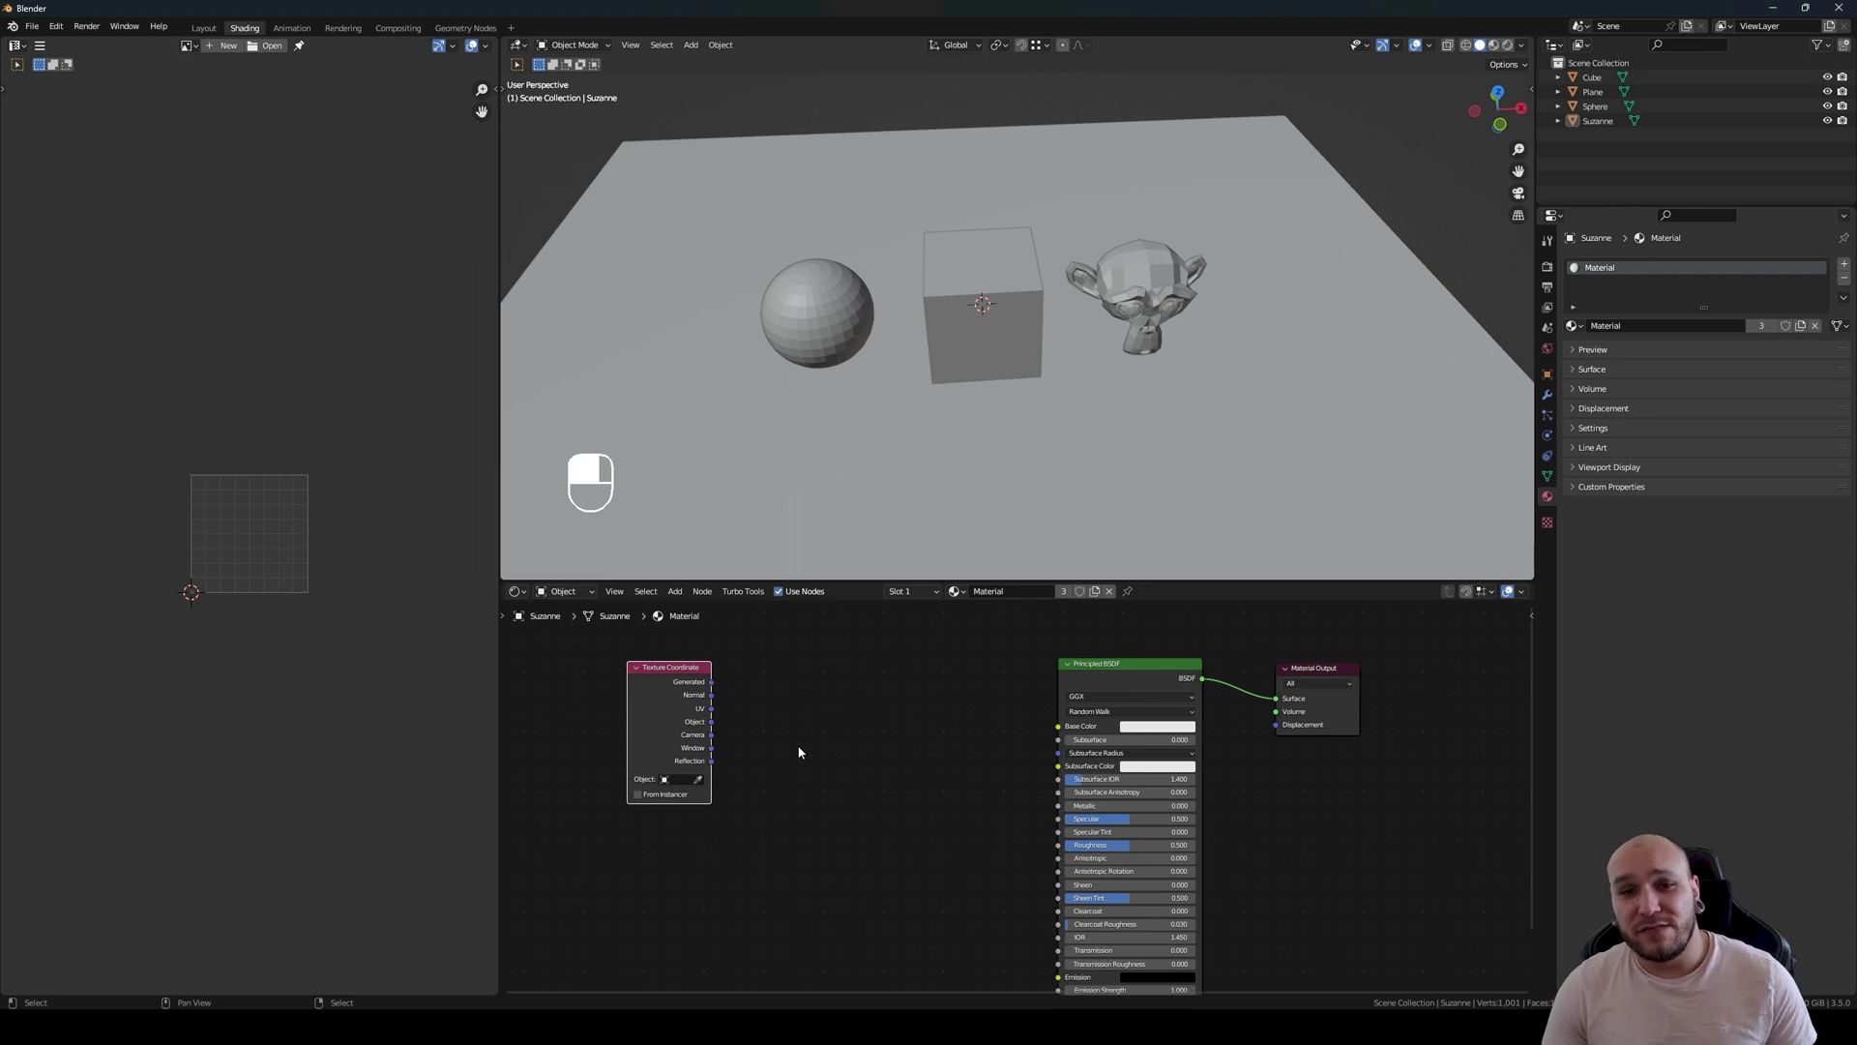
# Step: Reposition the Texture Coordinate node farther from the Principled BSDF and switch the viewport to Material Preview shading
pyautogui.moveTo(641, 685); pyautogui.dragTo(630, 709)
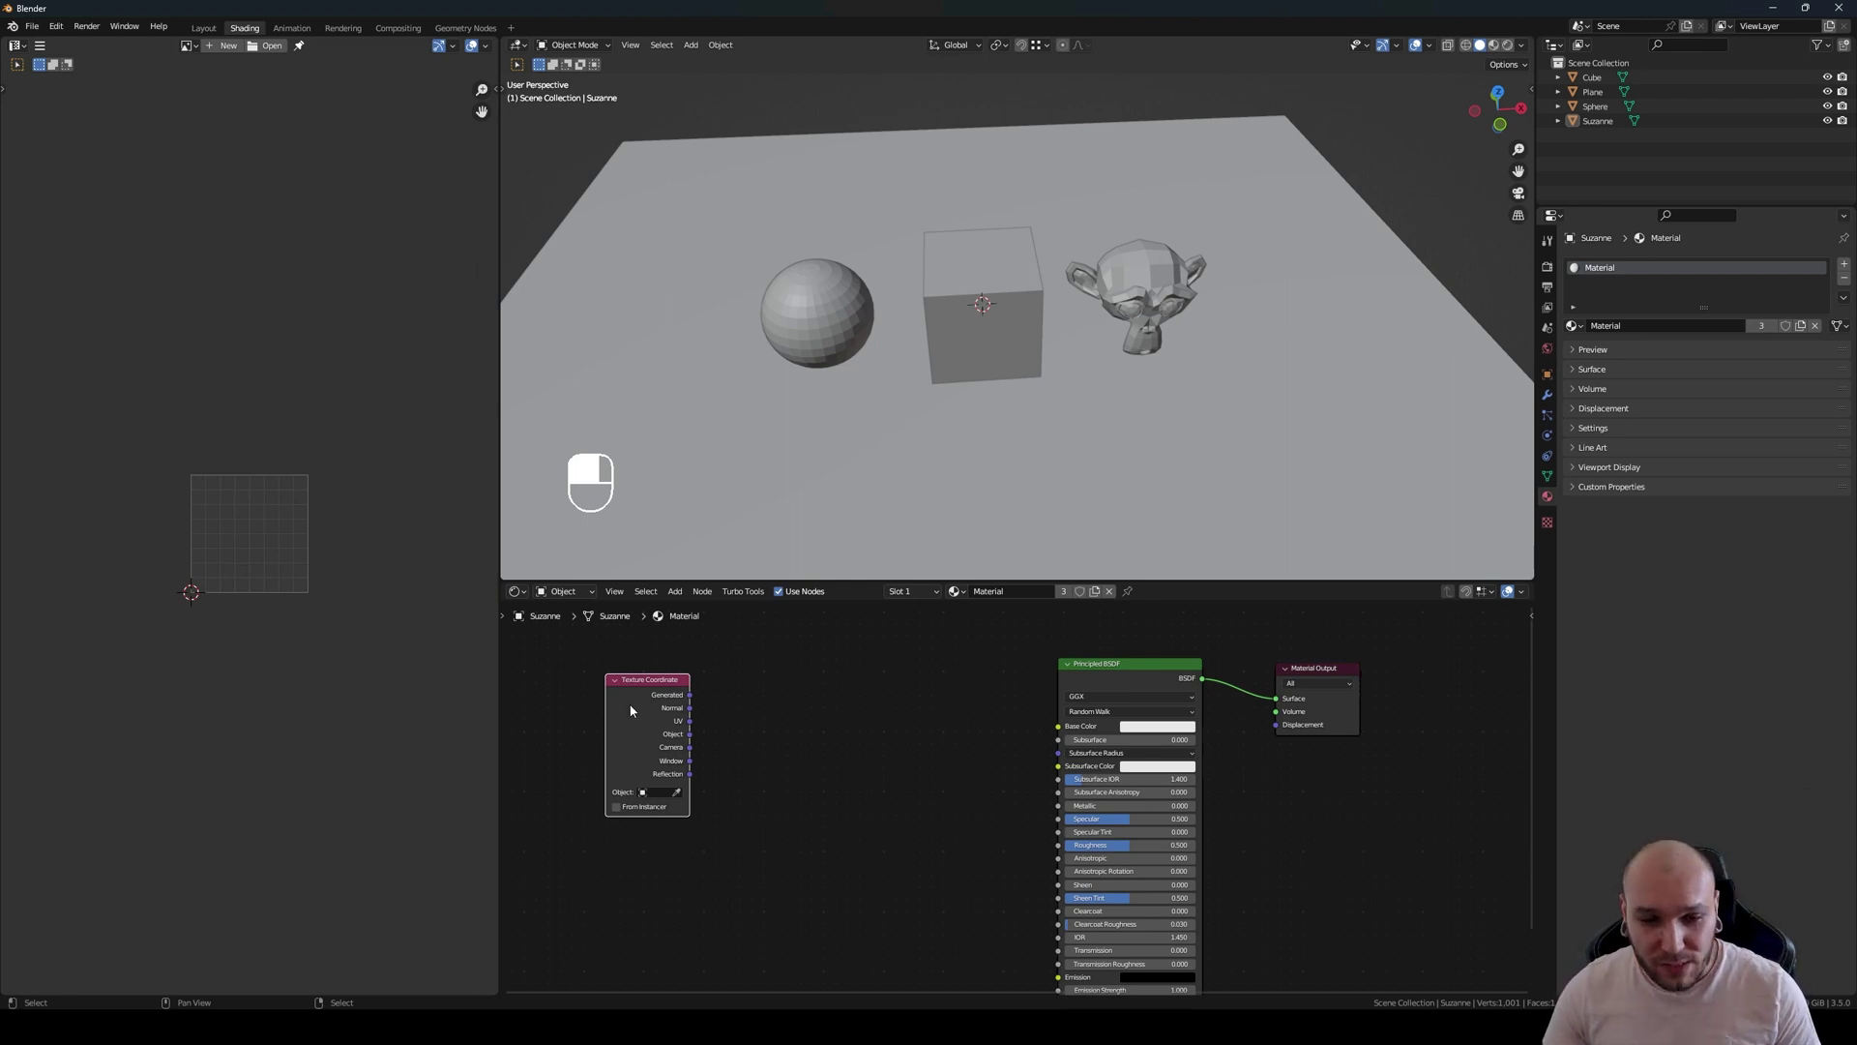
pyautogui.moveTo(630, 708); pyautogui.dragTo(614, 747)
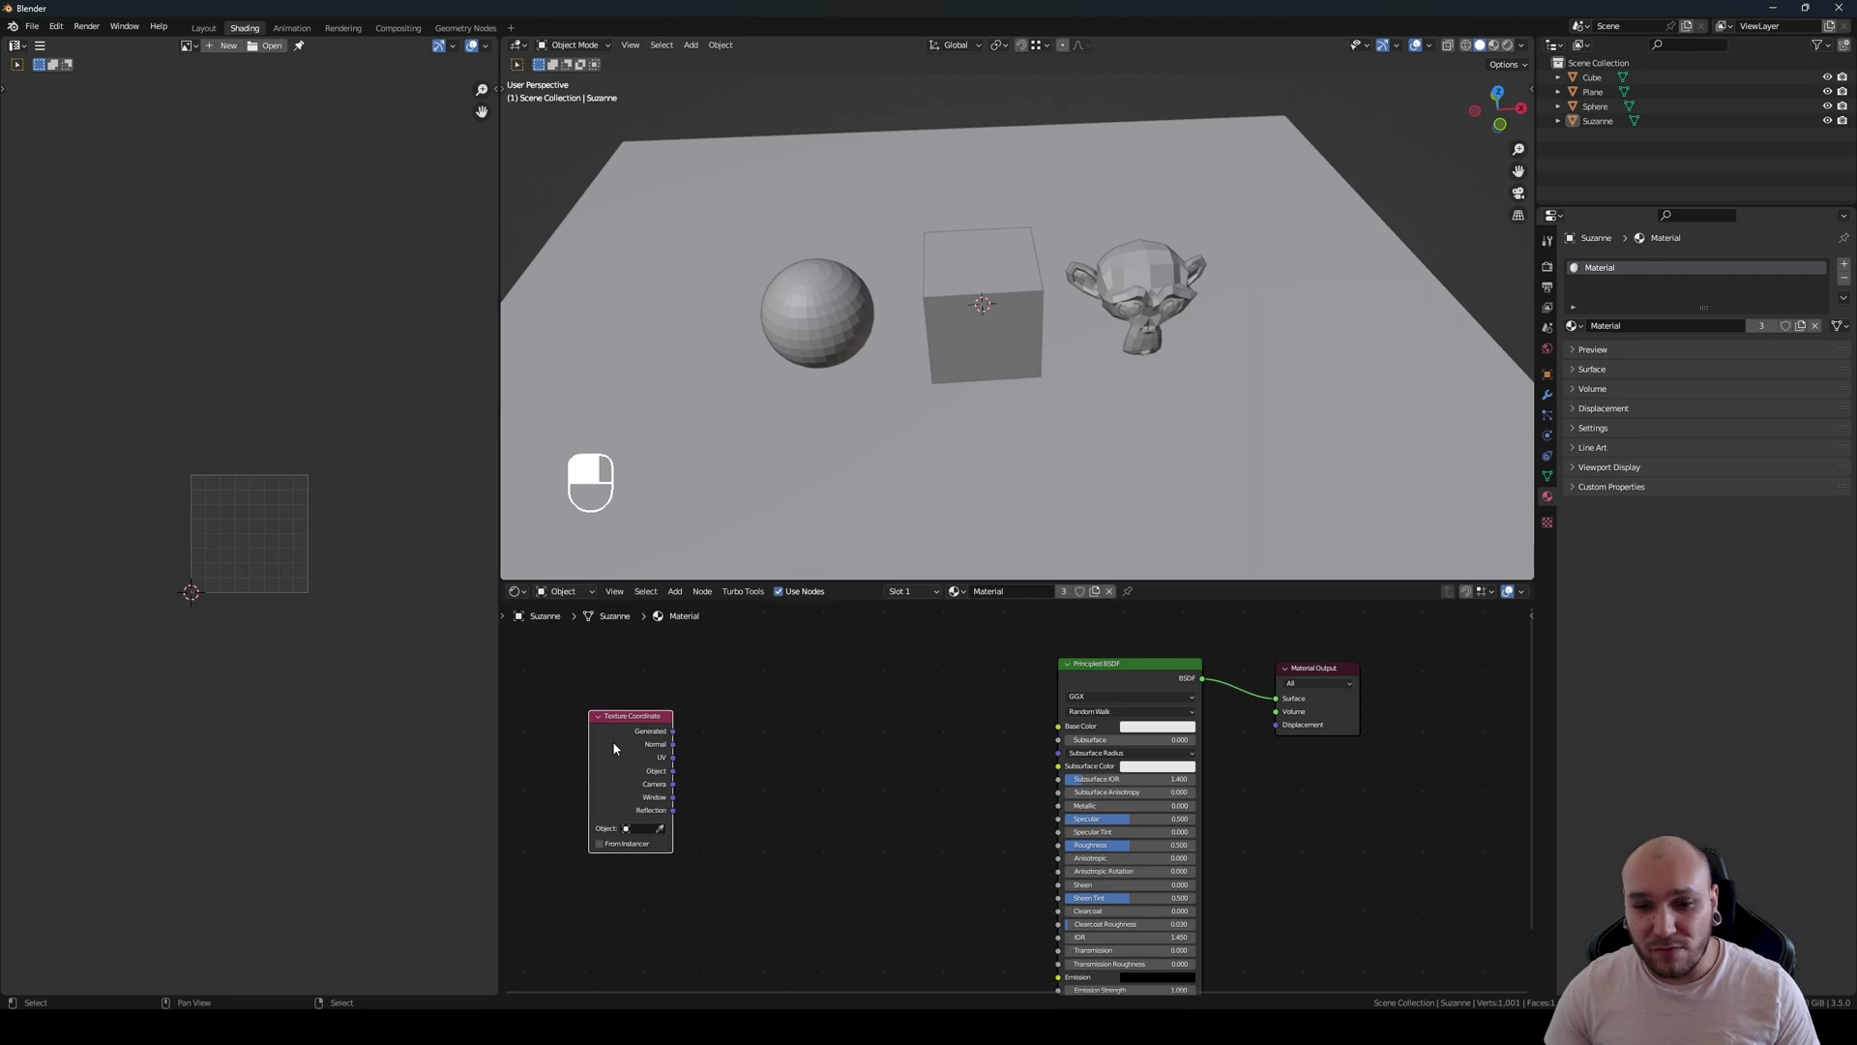
pyautogui.click(810, 775)
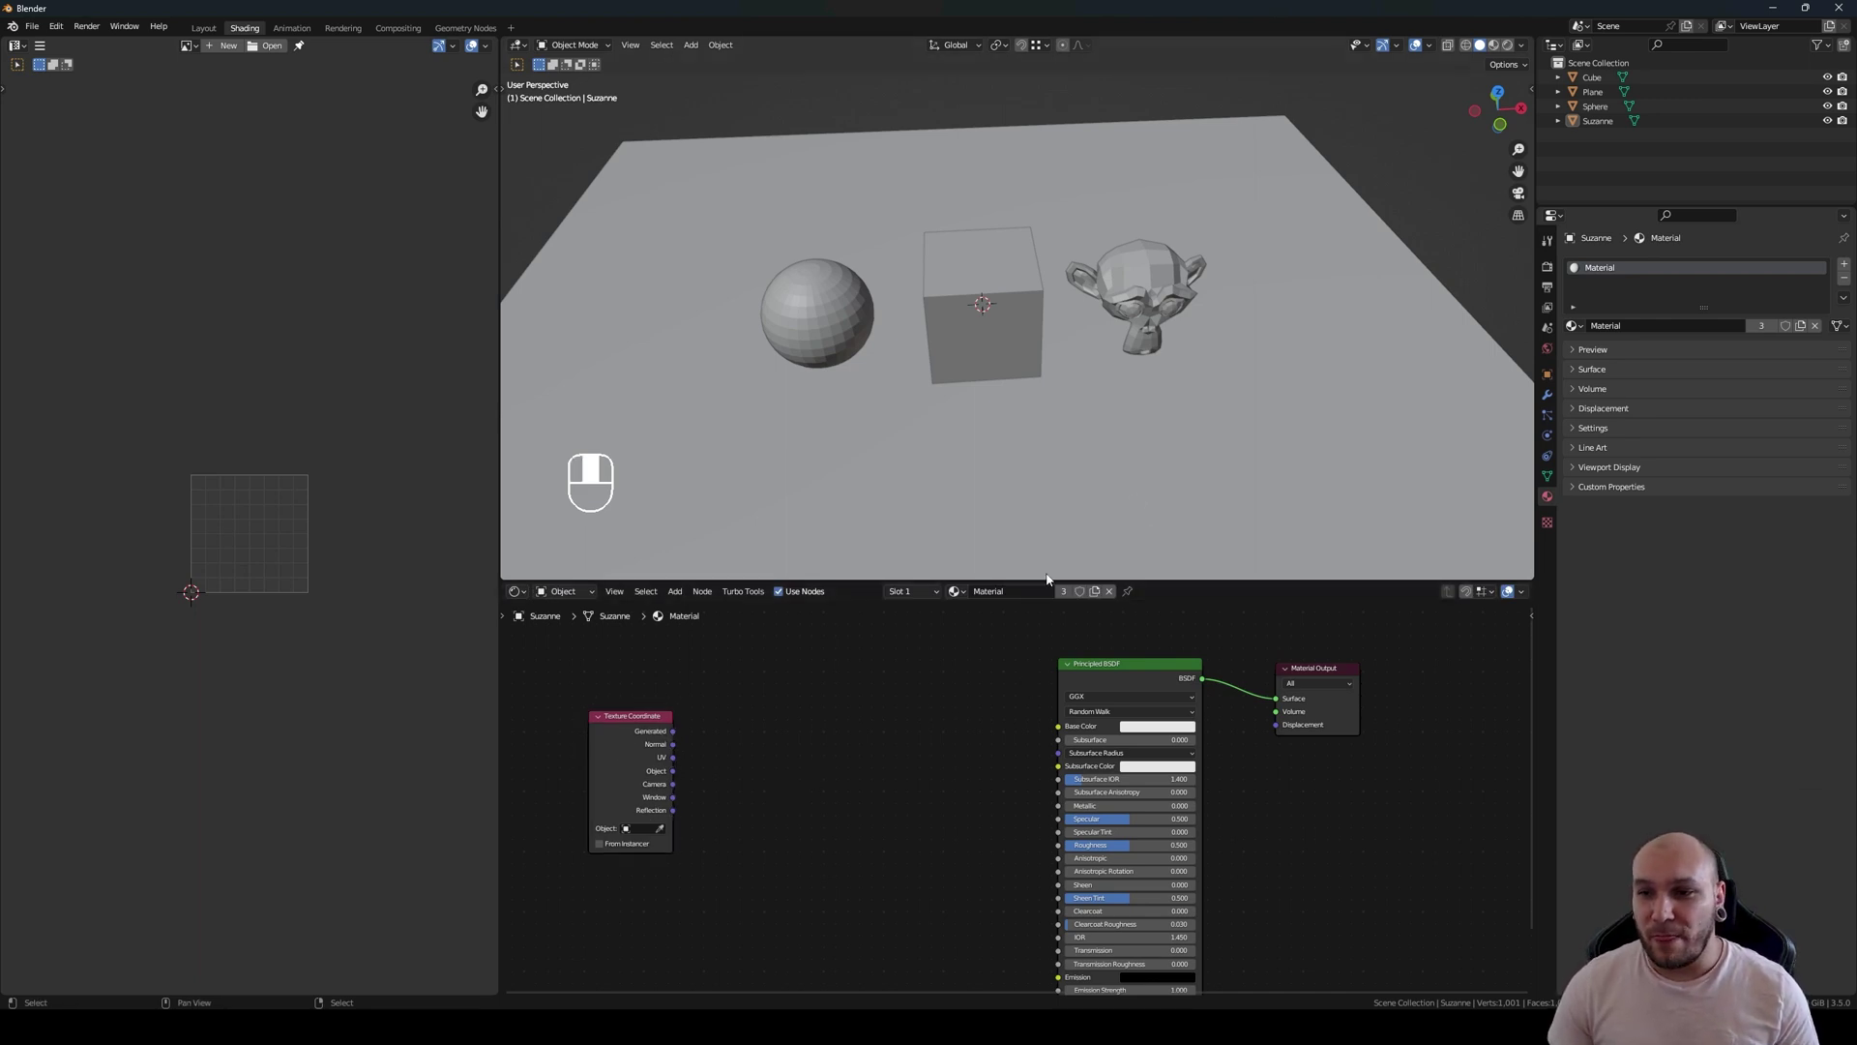
pyautogui.click(1493, 45)
pyautogui.moveTo(1012, 482); pyautogui.dragTo(1035, 404, button='middle')
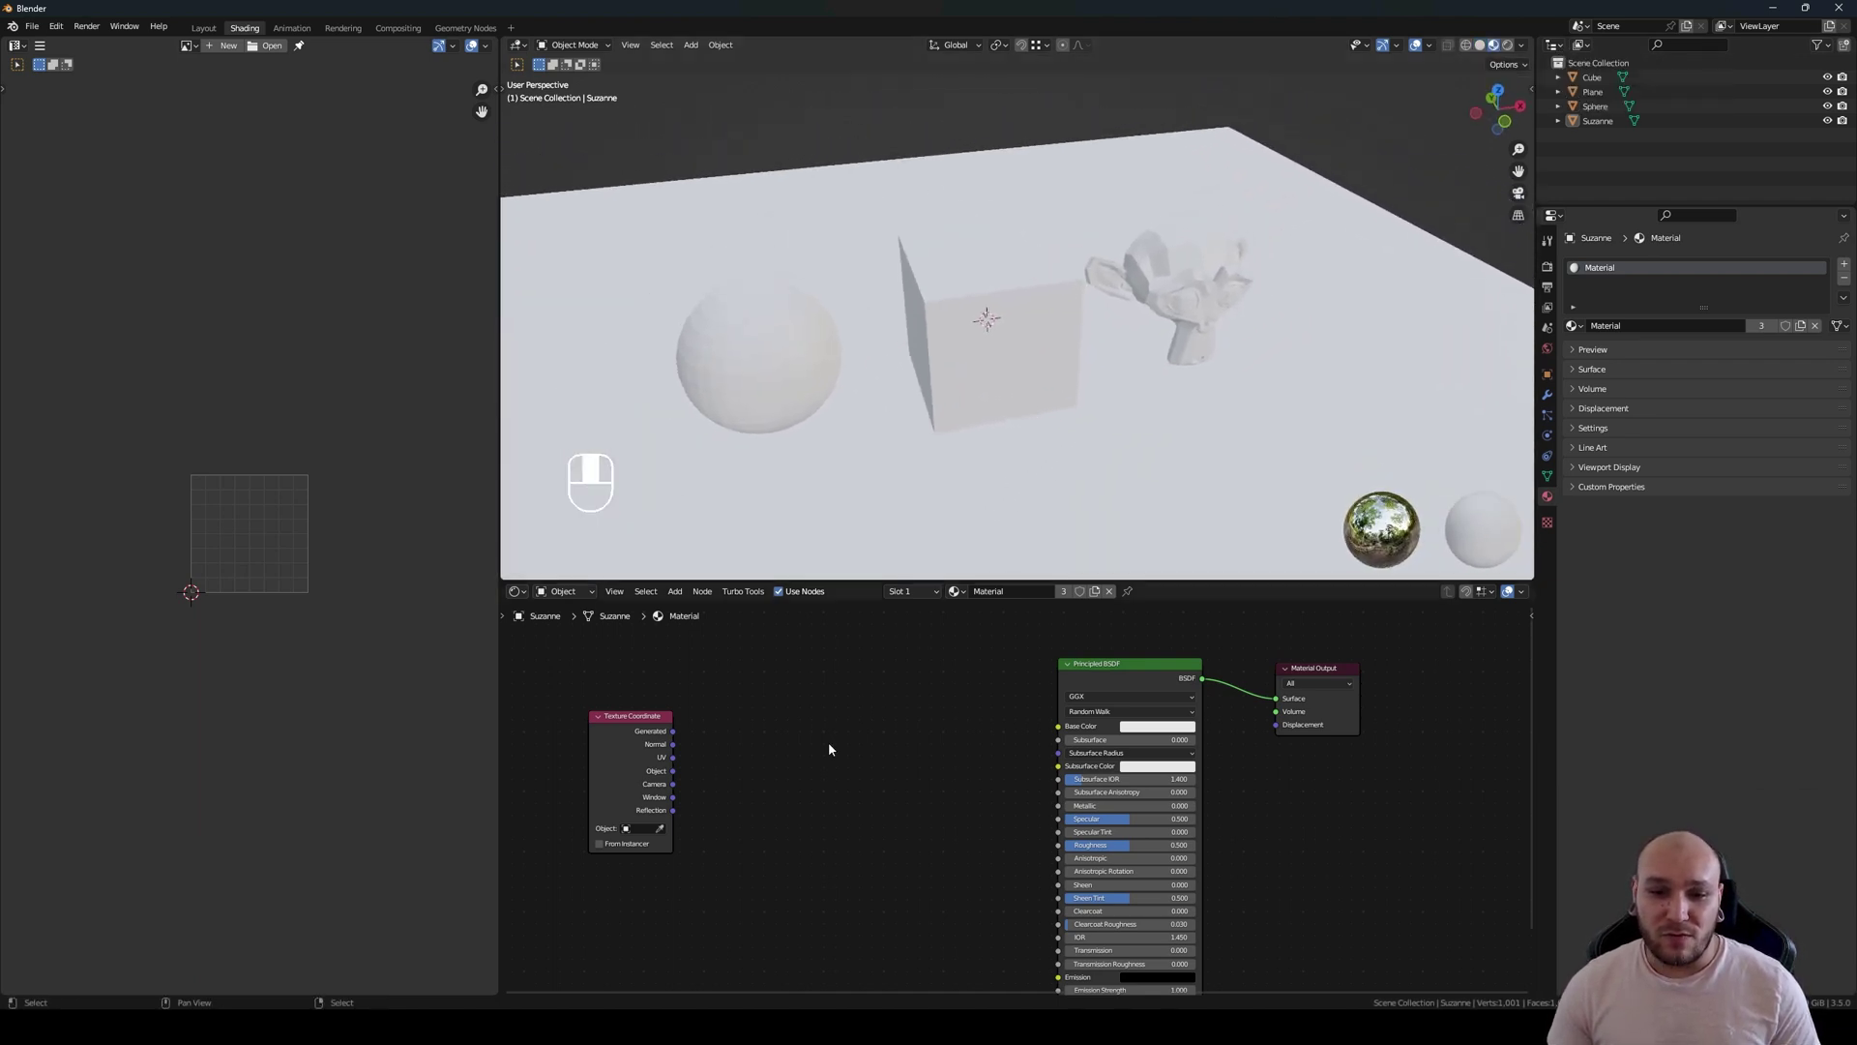
# Step: Add a Voronoi Texture node between Texture Coordinate and Principled BSDF, and preview its Distance output on the material
pyautogui.hotkey('shift', 'a')
pyautogui.moveTo(817, 700)
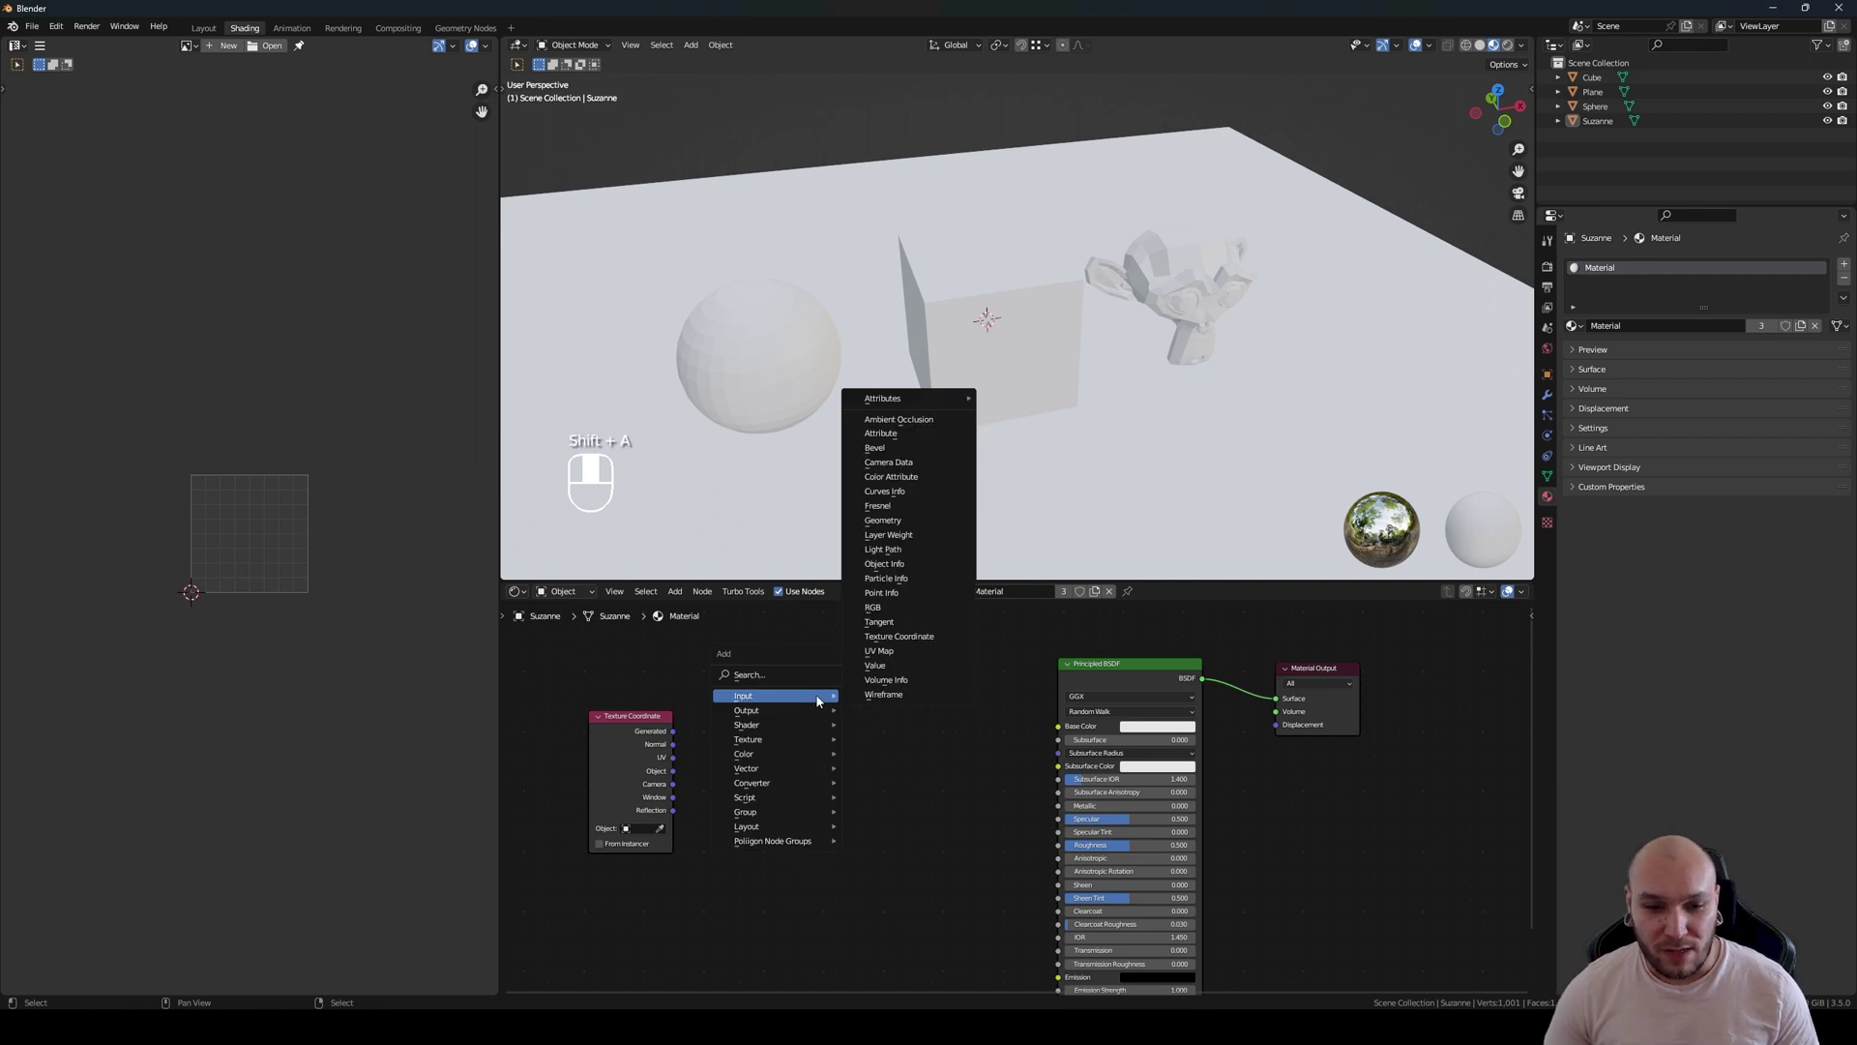
pyautogui.moveTo(818, 739)
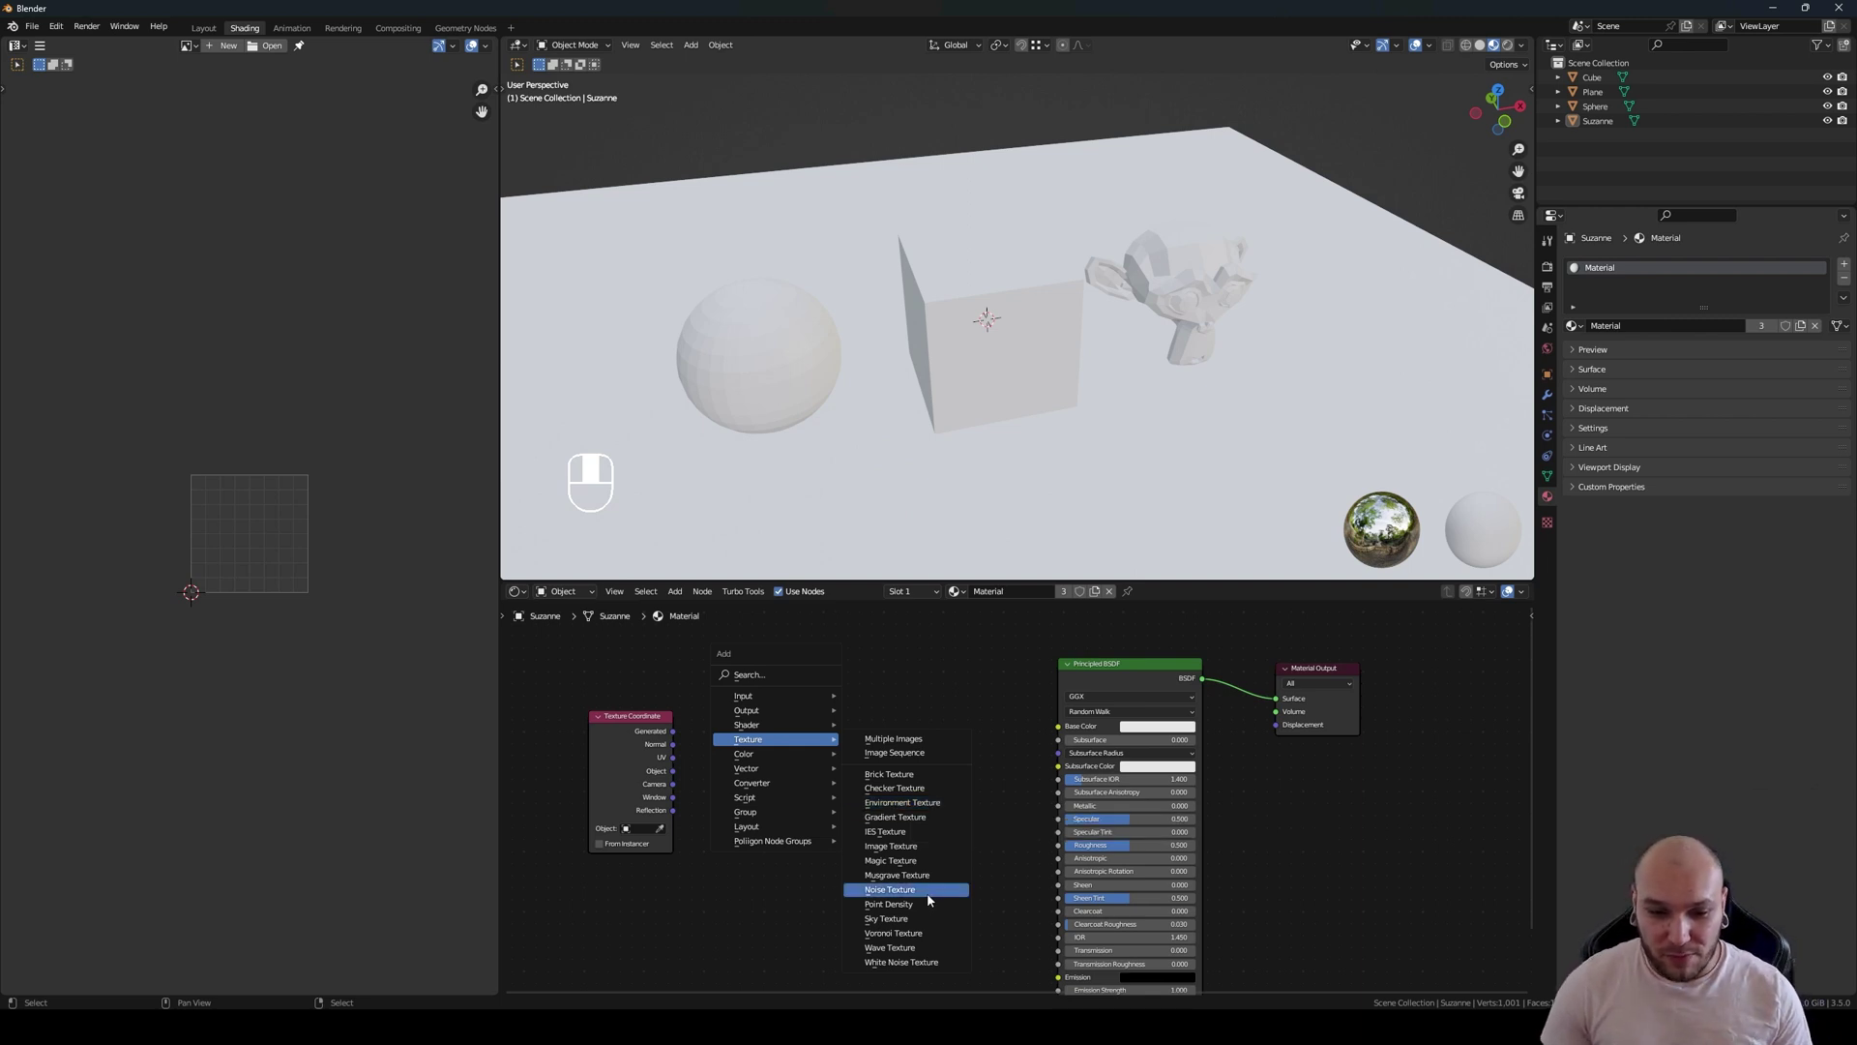
pyautogui.click(914, 933)
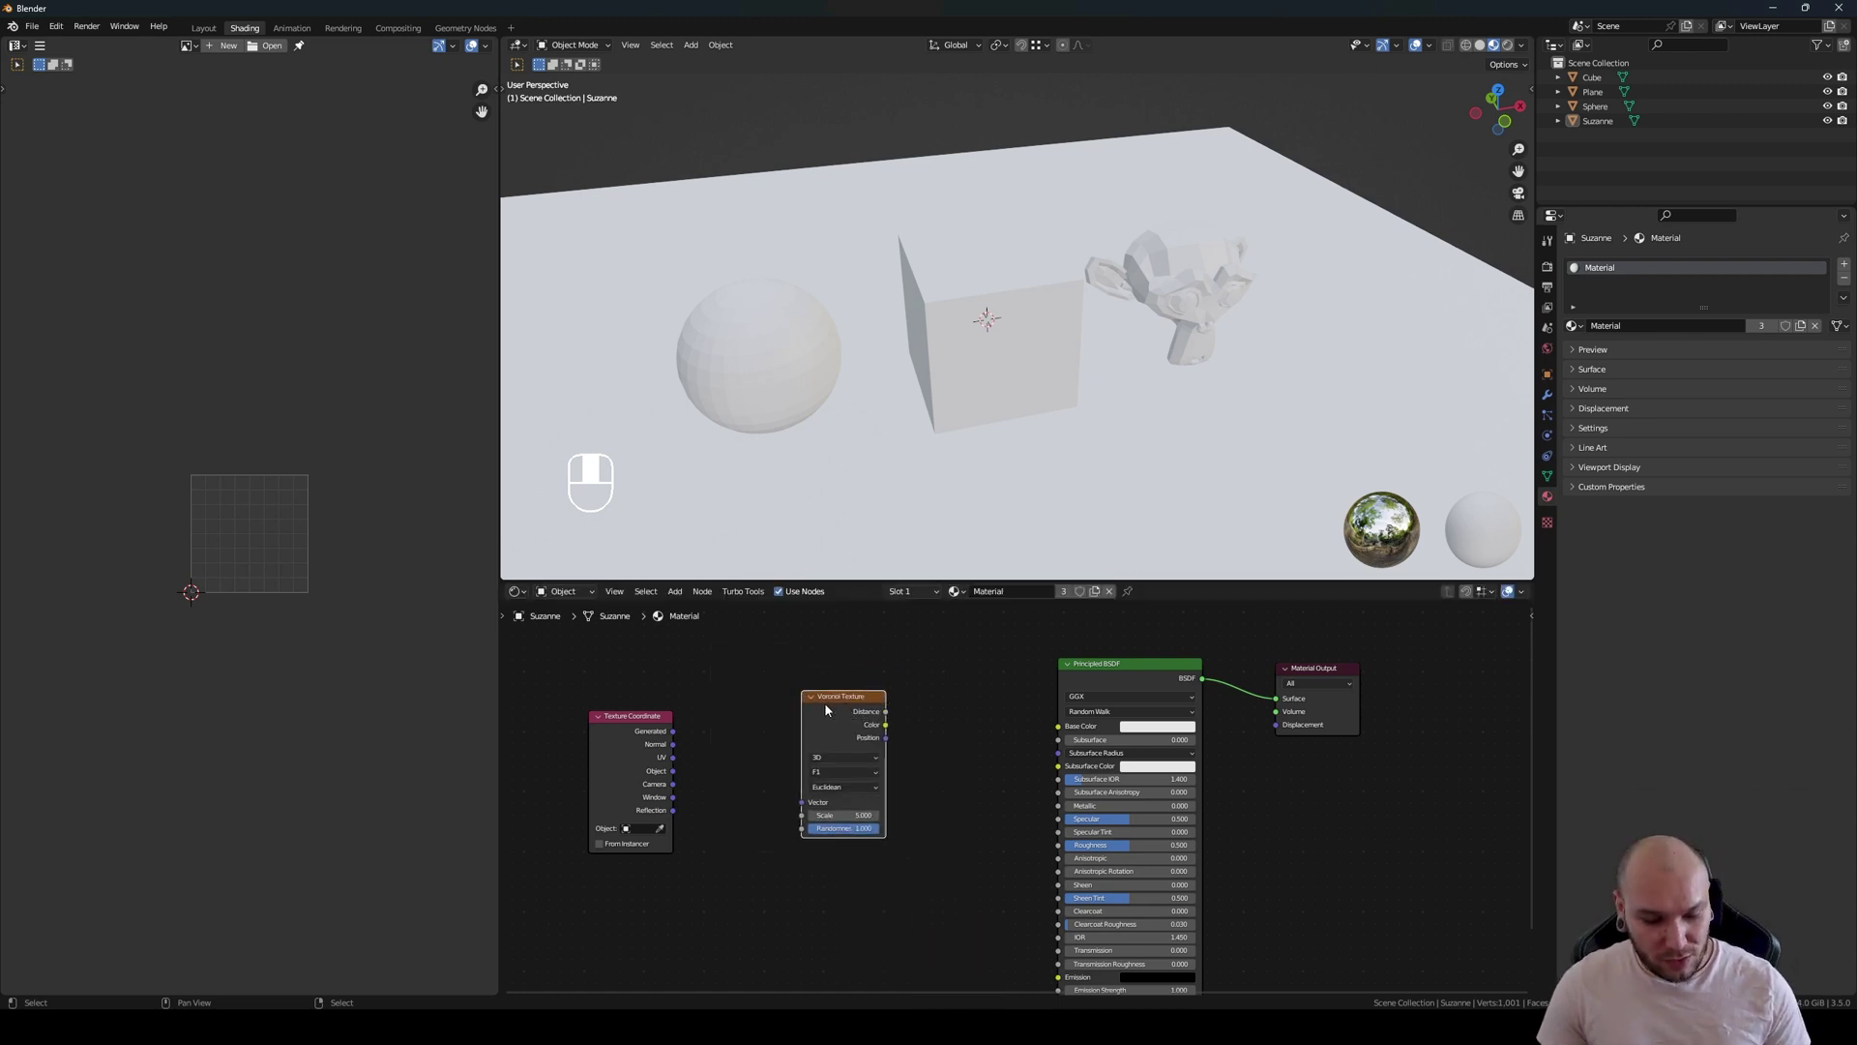
pyautogui.keyDown('ctrl'); pyautogui.keyDown('shift'); pyautogui.click(850, 700); pyautogui.keyUp('shift'); pyautogui.keyUp('ctrl')
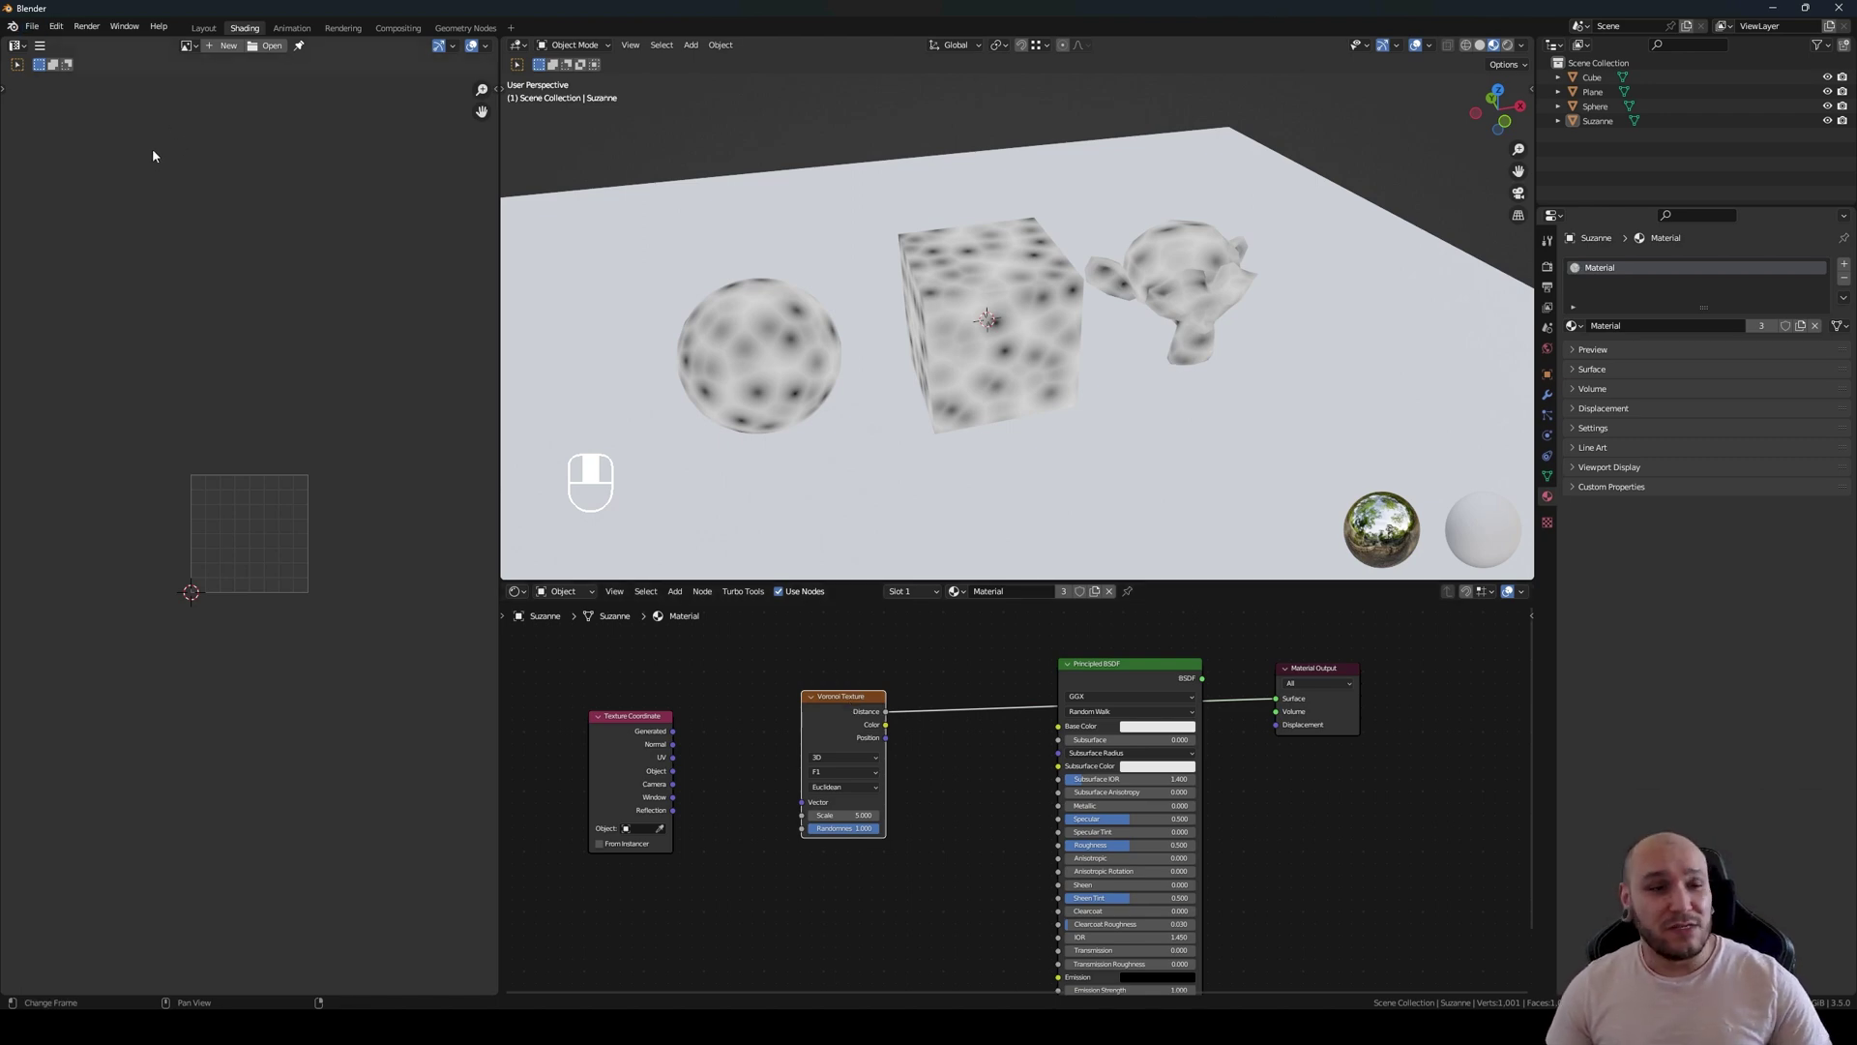
# Step: Check in the add-on preferences that Node Wrangler is enabled, collapse its details and close the preferences
pyautogui.click(56, 26)
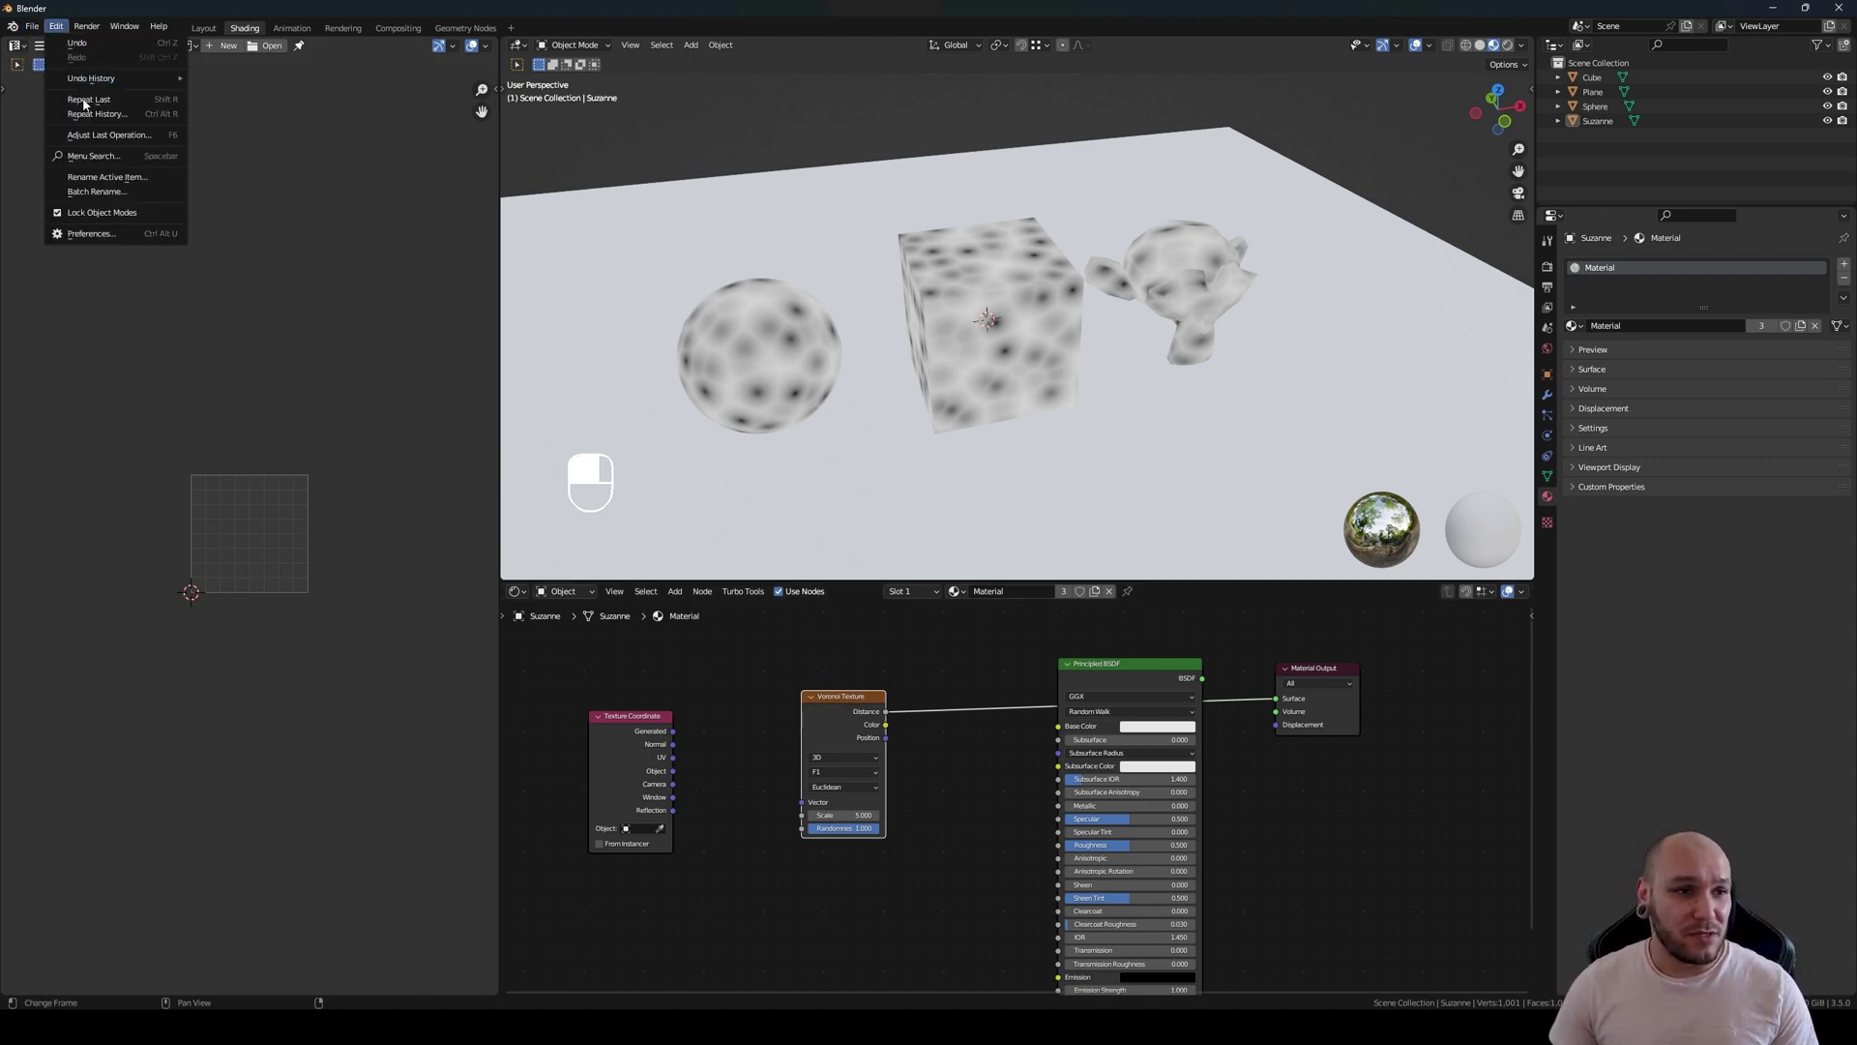
pyautogui.click(92, 233)
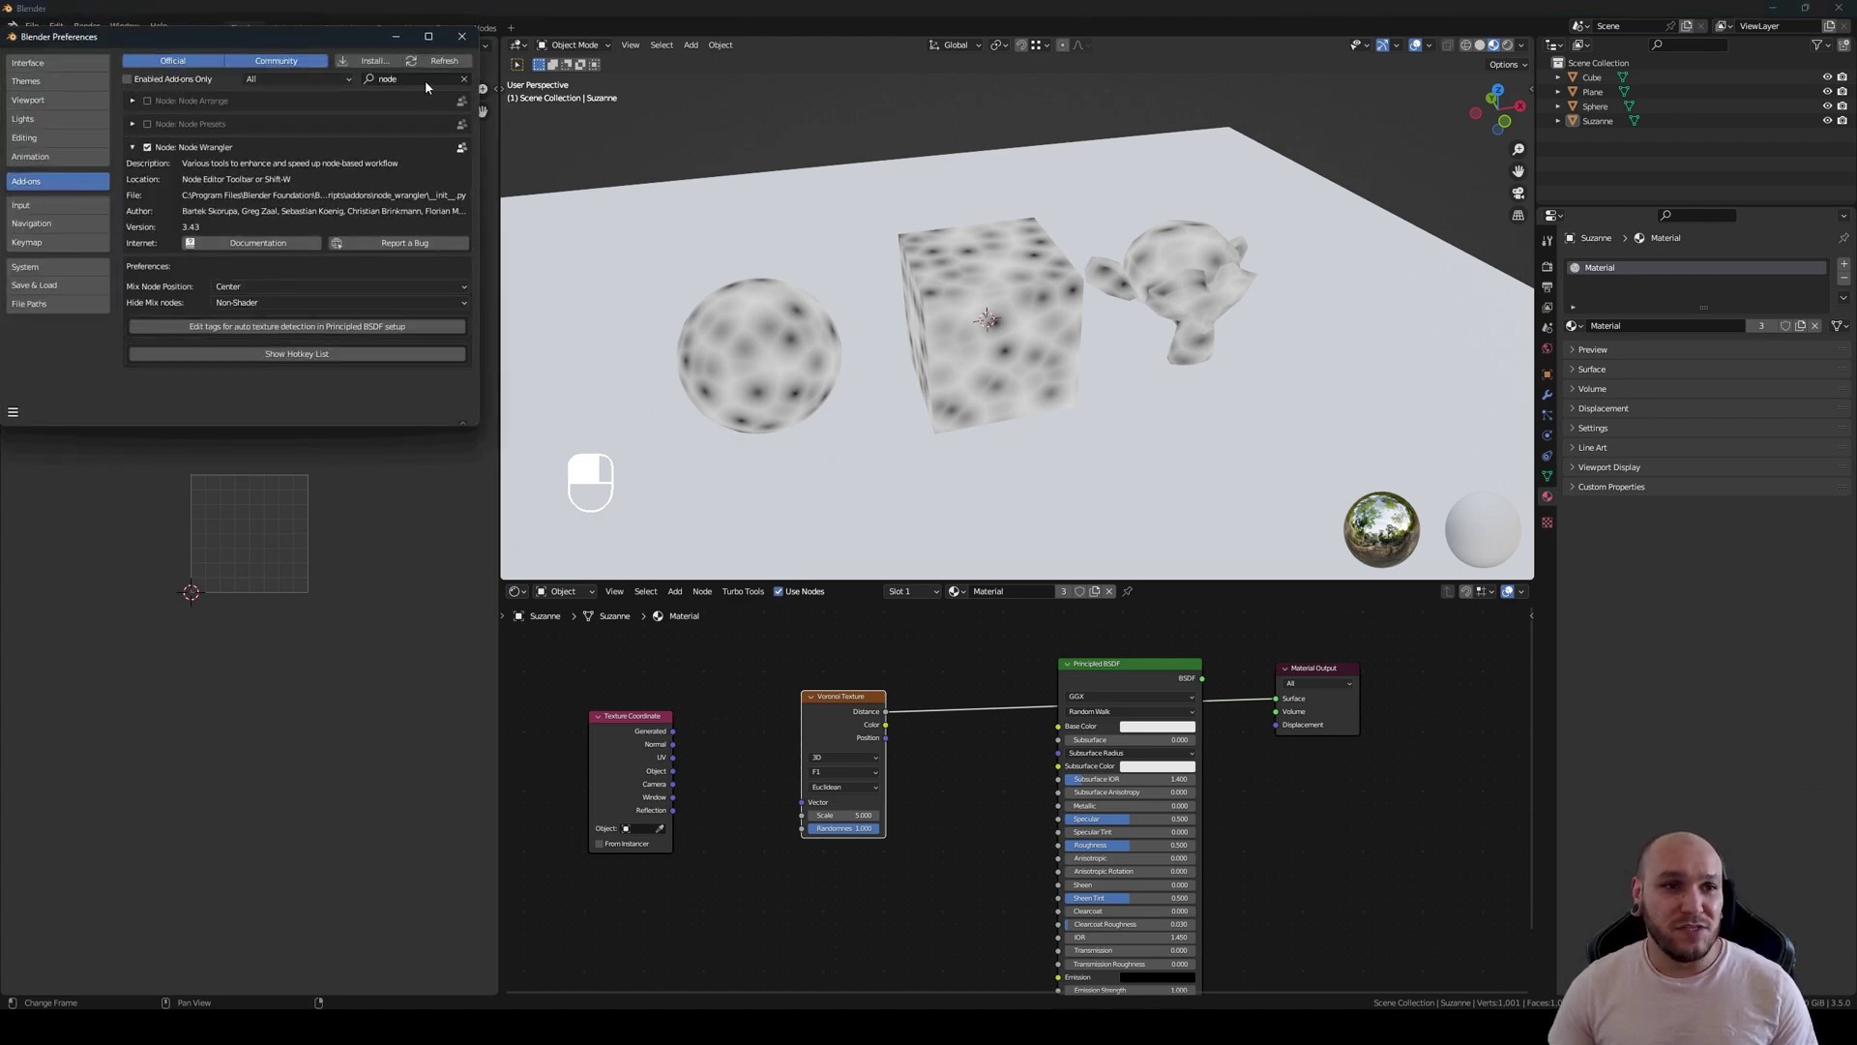
pyautogui.click(133, 148)
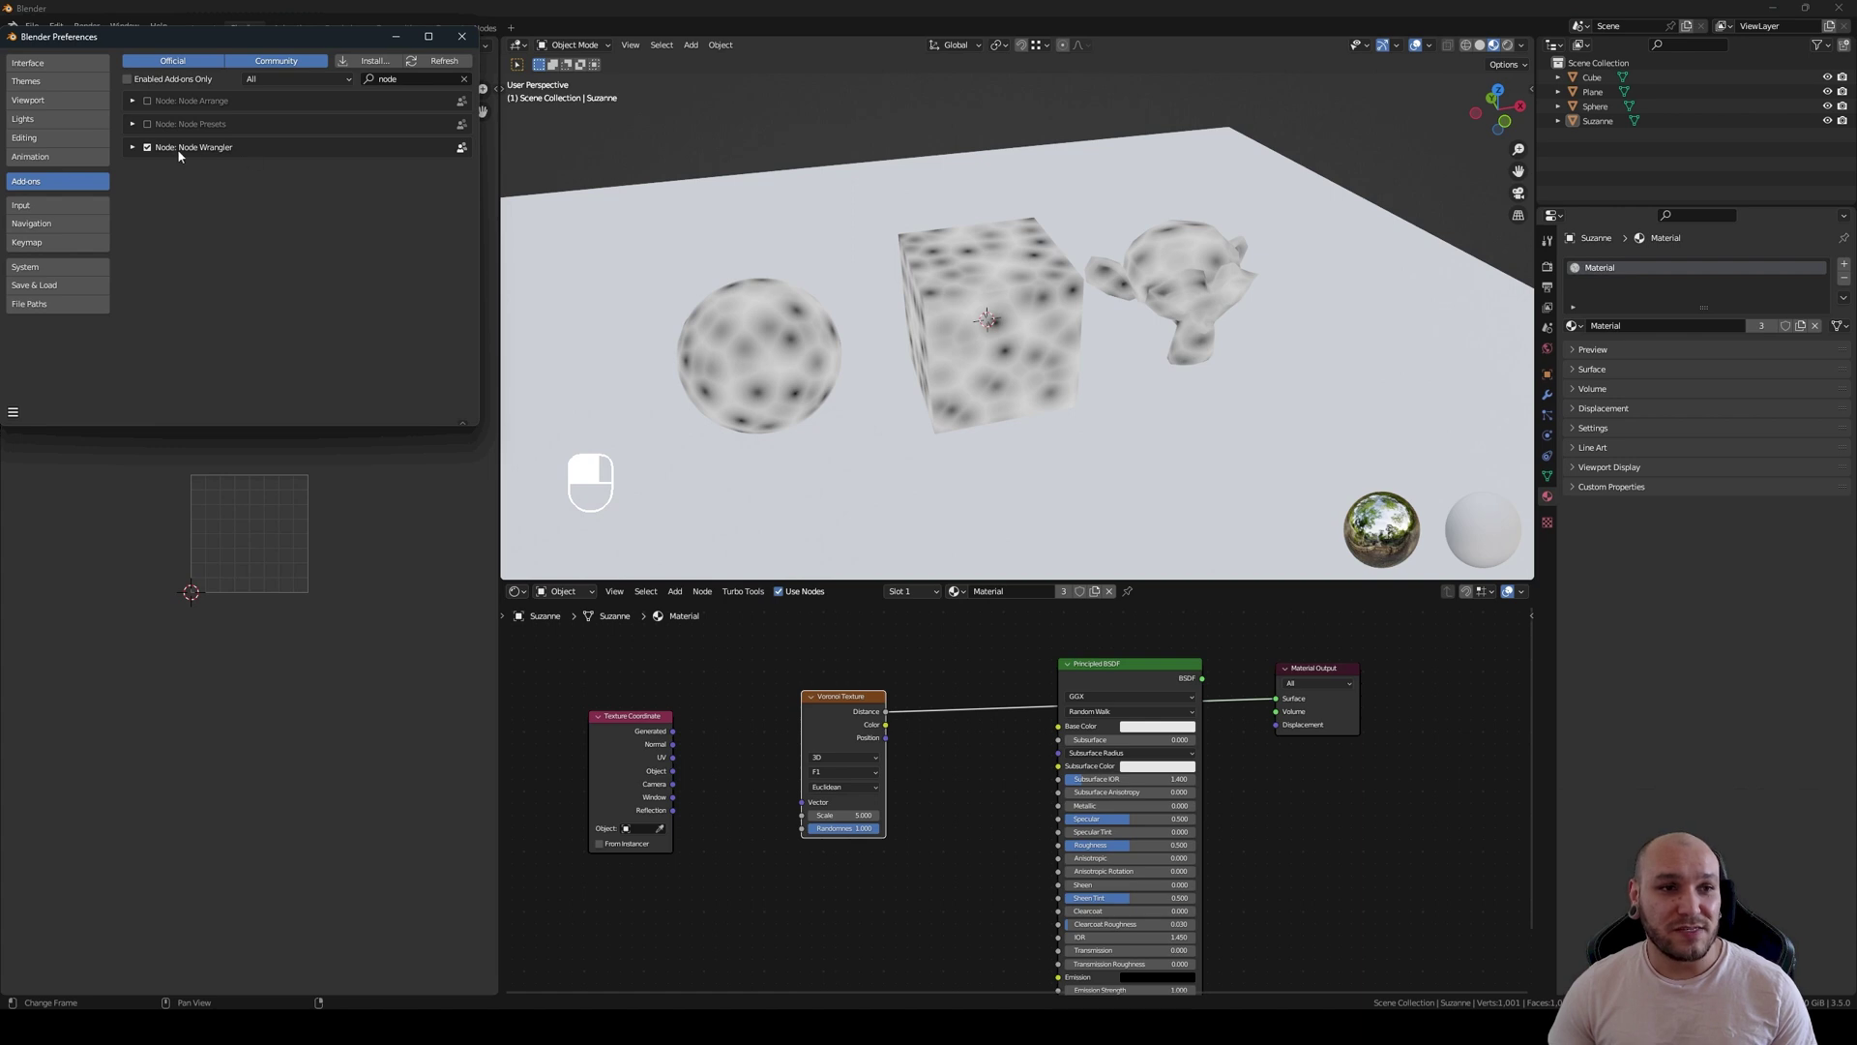
pyautogui.click(461, 35)
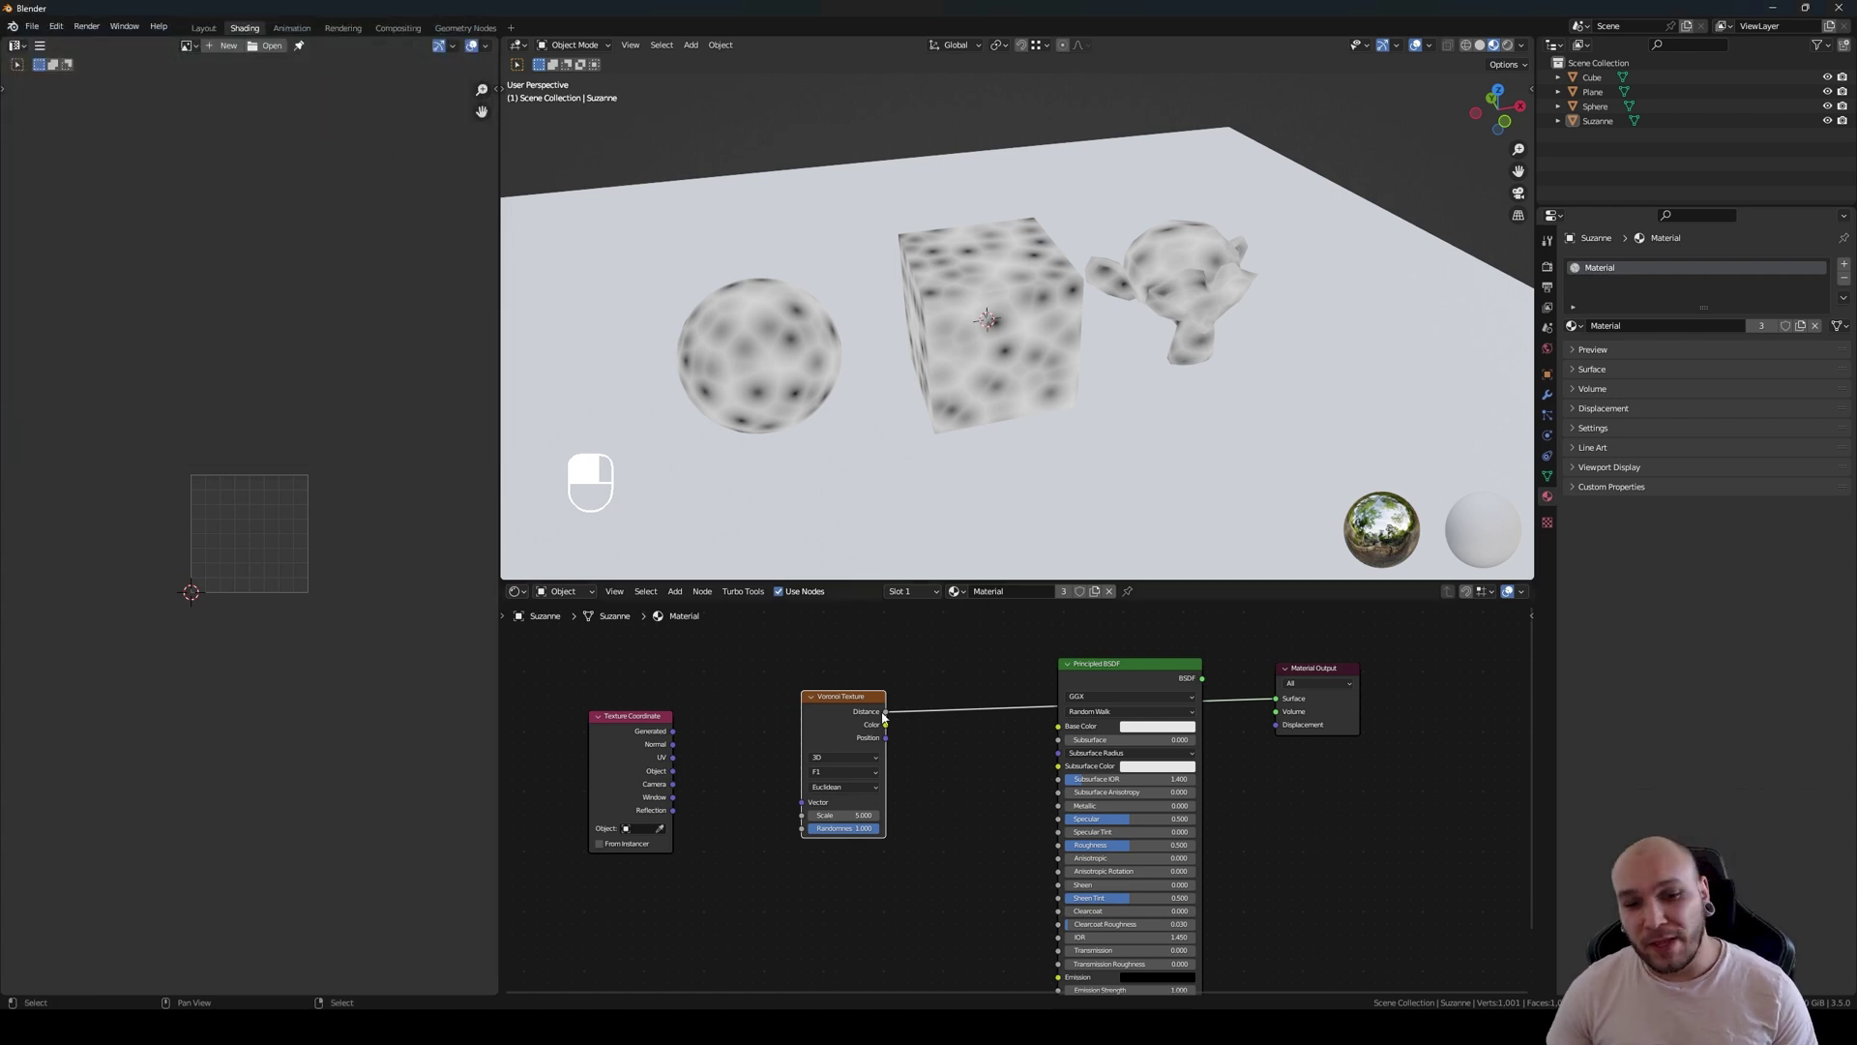
# Step: Align the Texture Coordinate and Voronoi Texture nodes and connect the Generated output to the Voronoi Vector input
pyautogui.moveTo(848, 711); pyautogui.dragTo(829, 703)
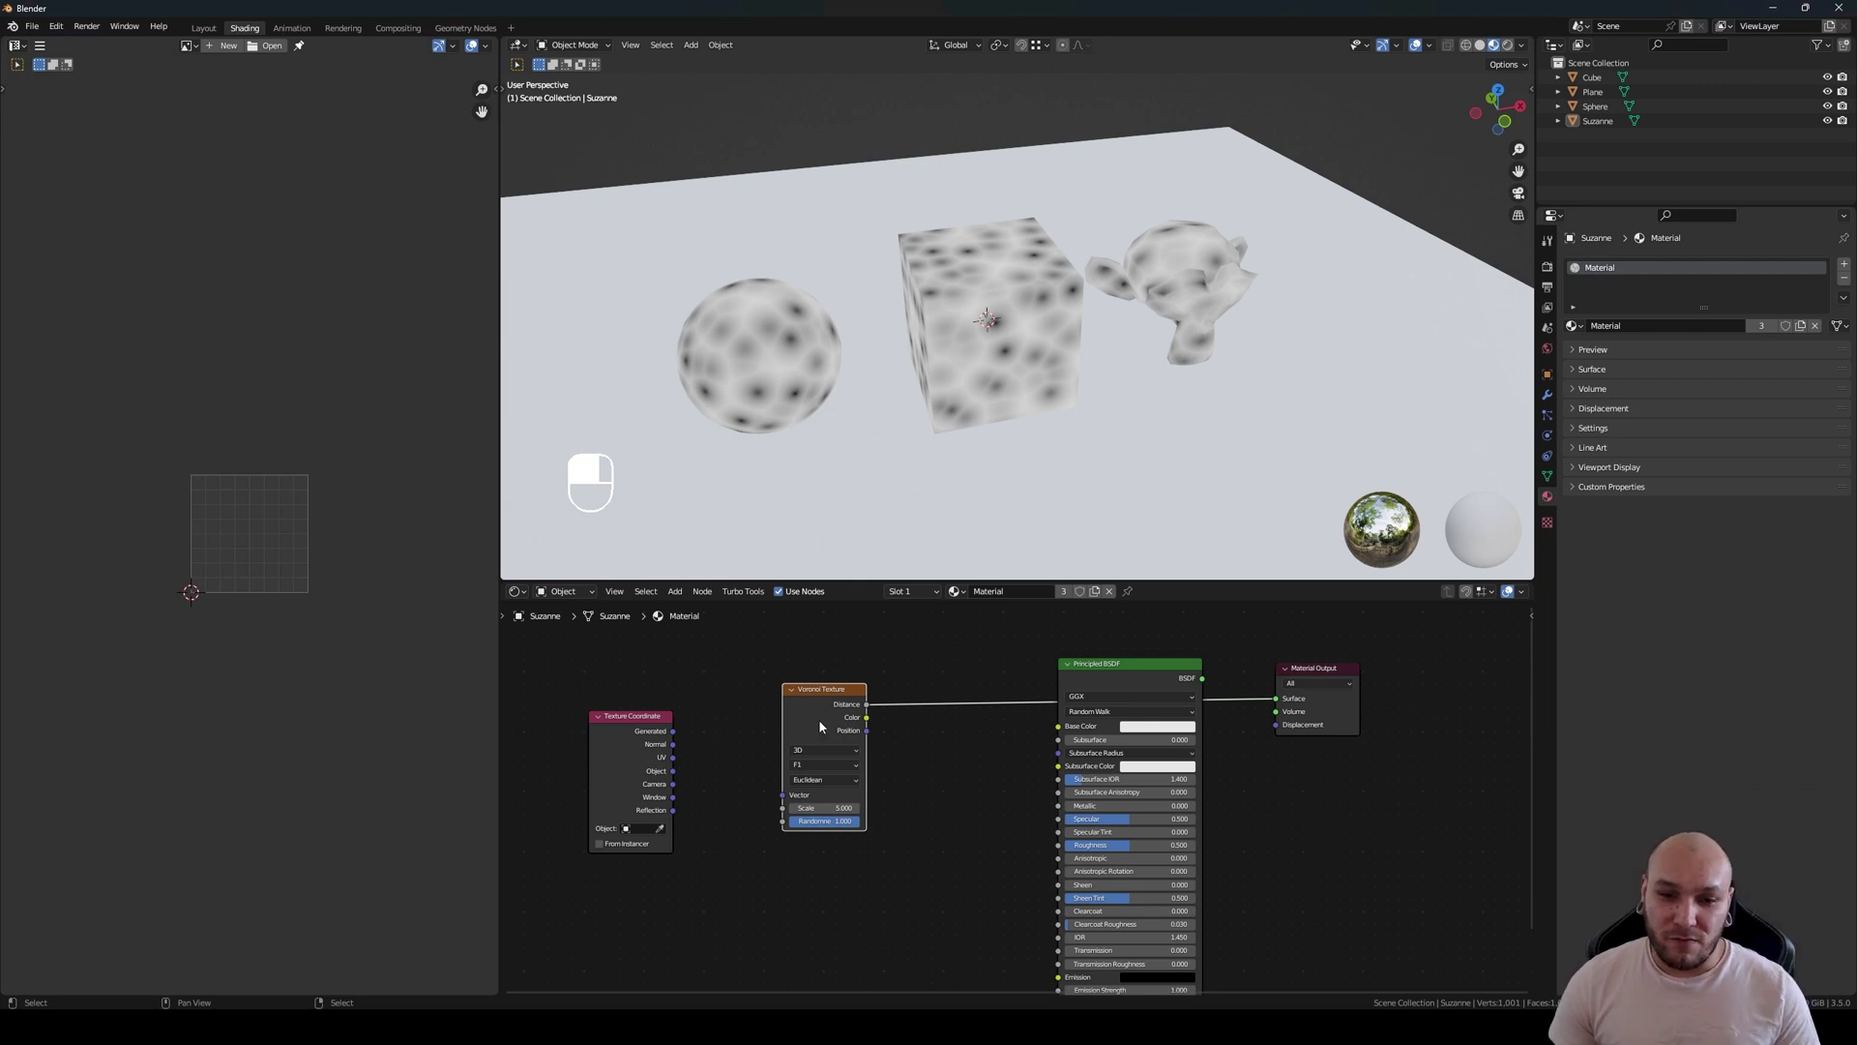
pyautogui.moveTo(818, 717); pyautogui.dragTo(857, 715)
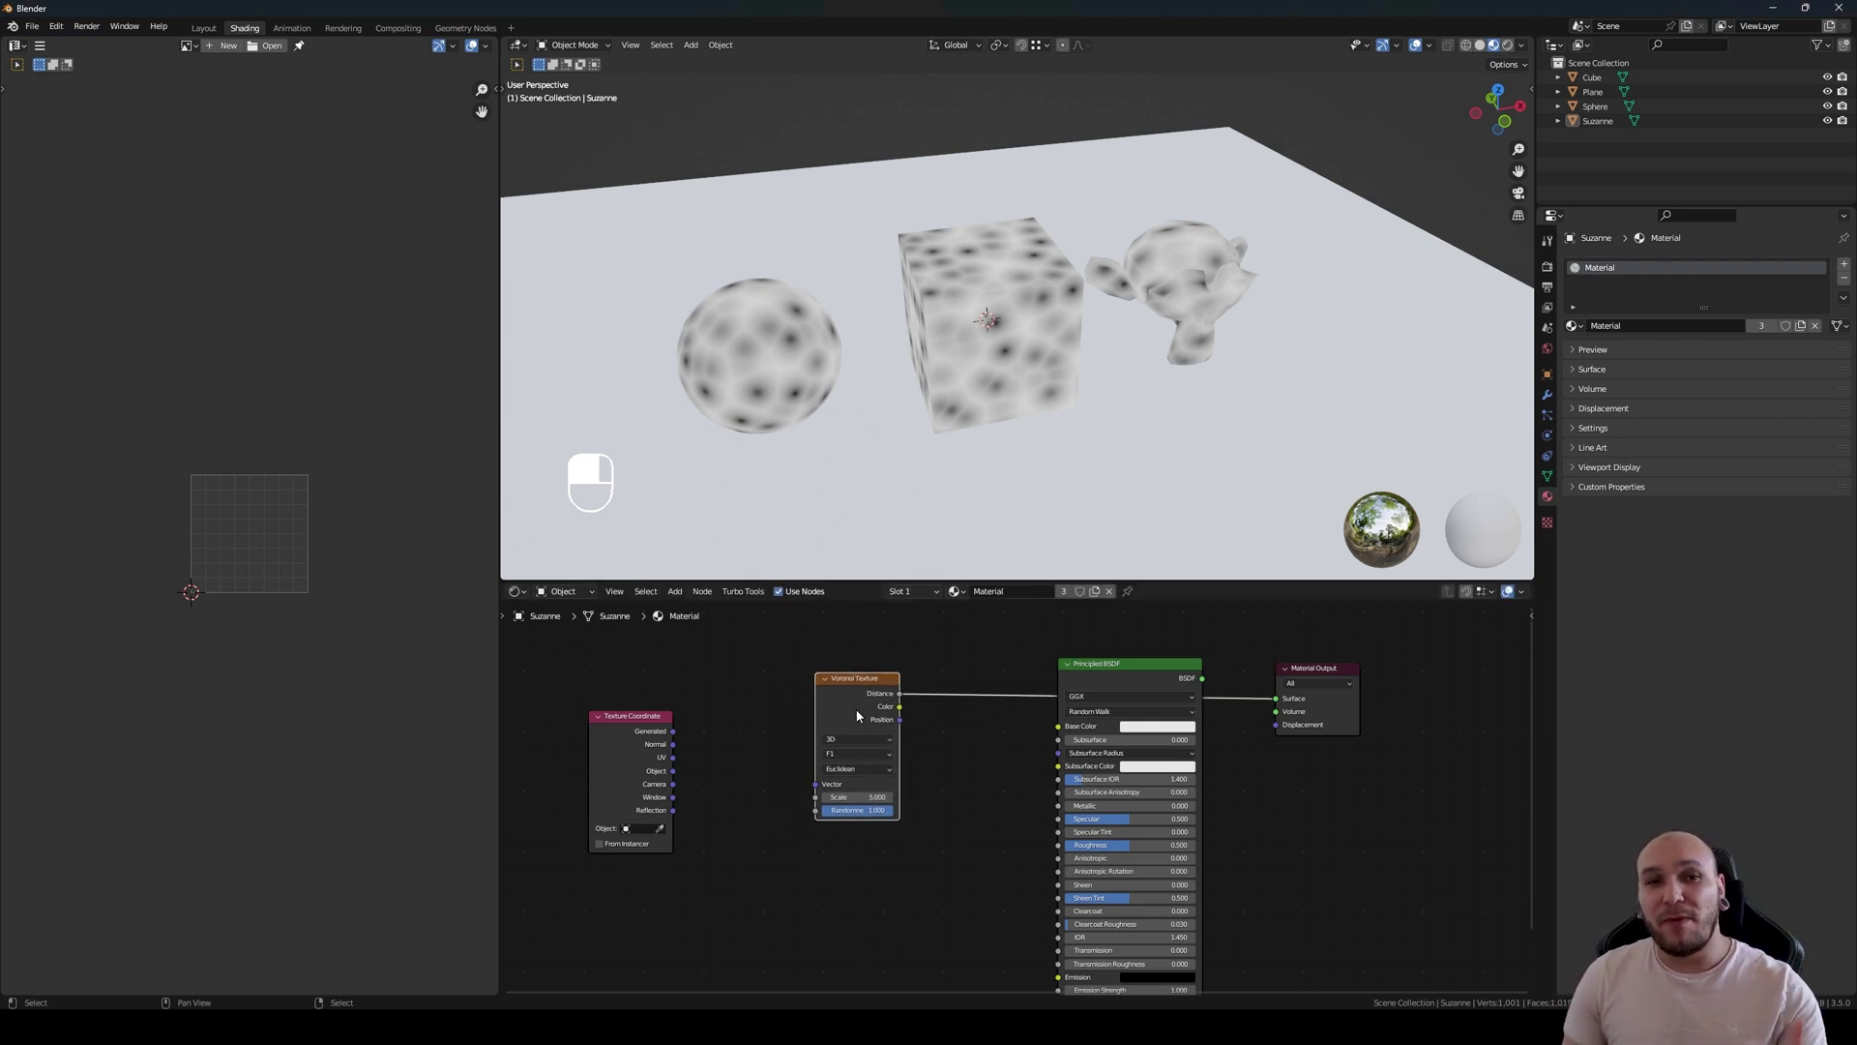
pyautogui.moveTo(629, 743); pyautogui.dragTo(624, 718)
pyautogui.click(845, 693)
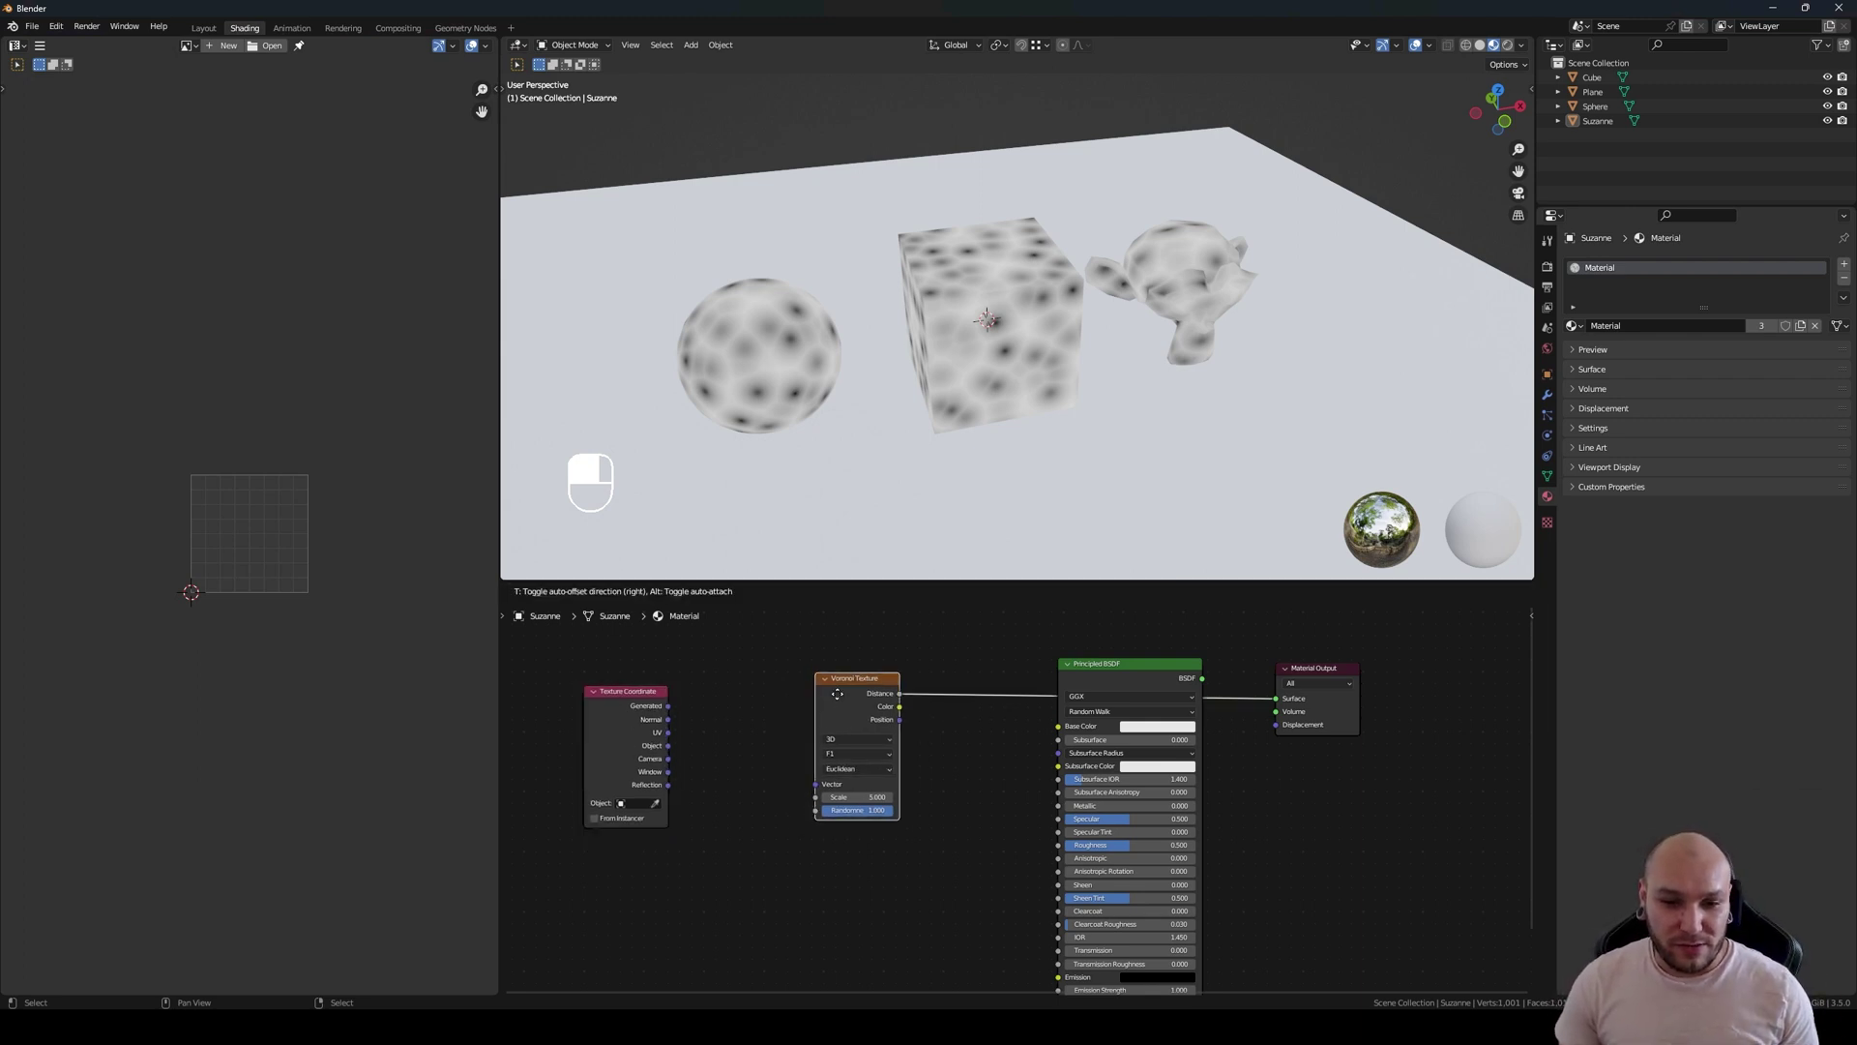
pyautogui.moveTo(845, 692); pyautogui.dragTo(849, 705)
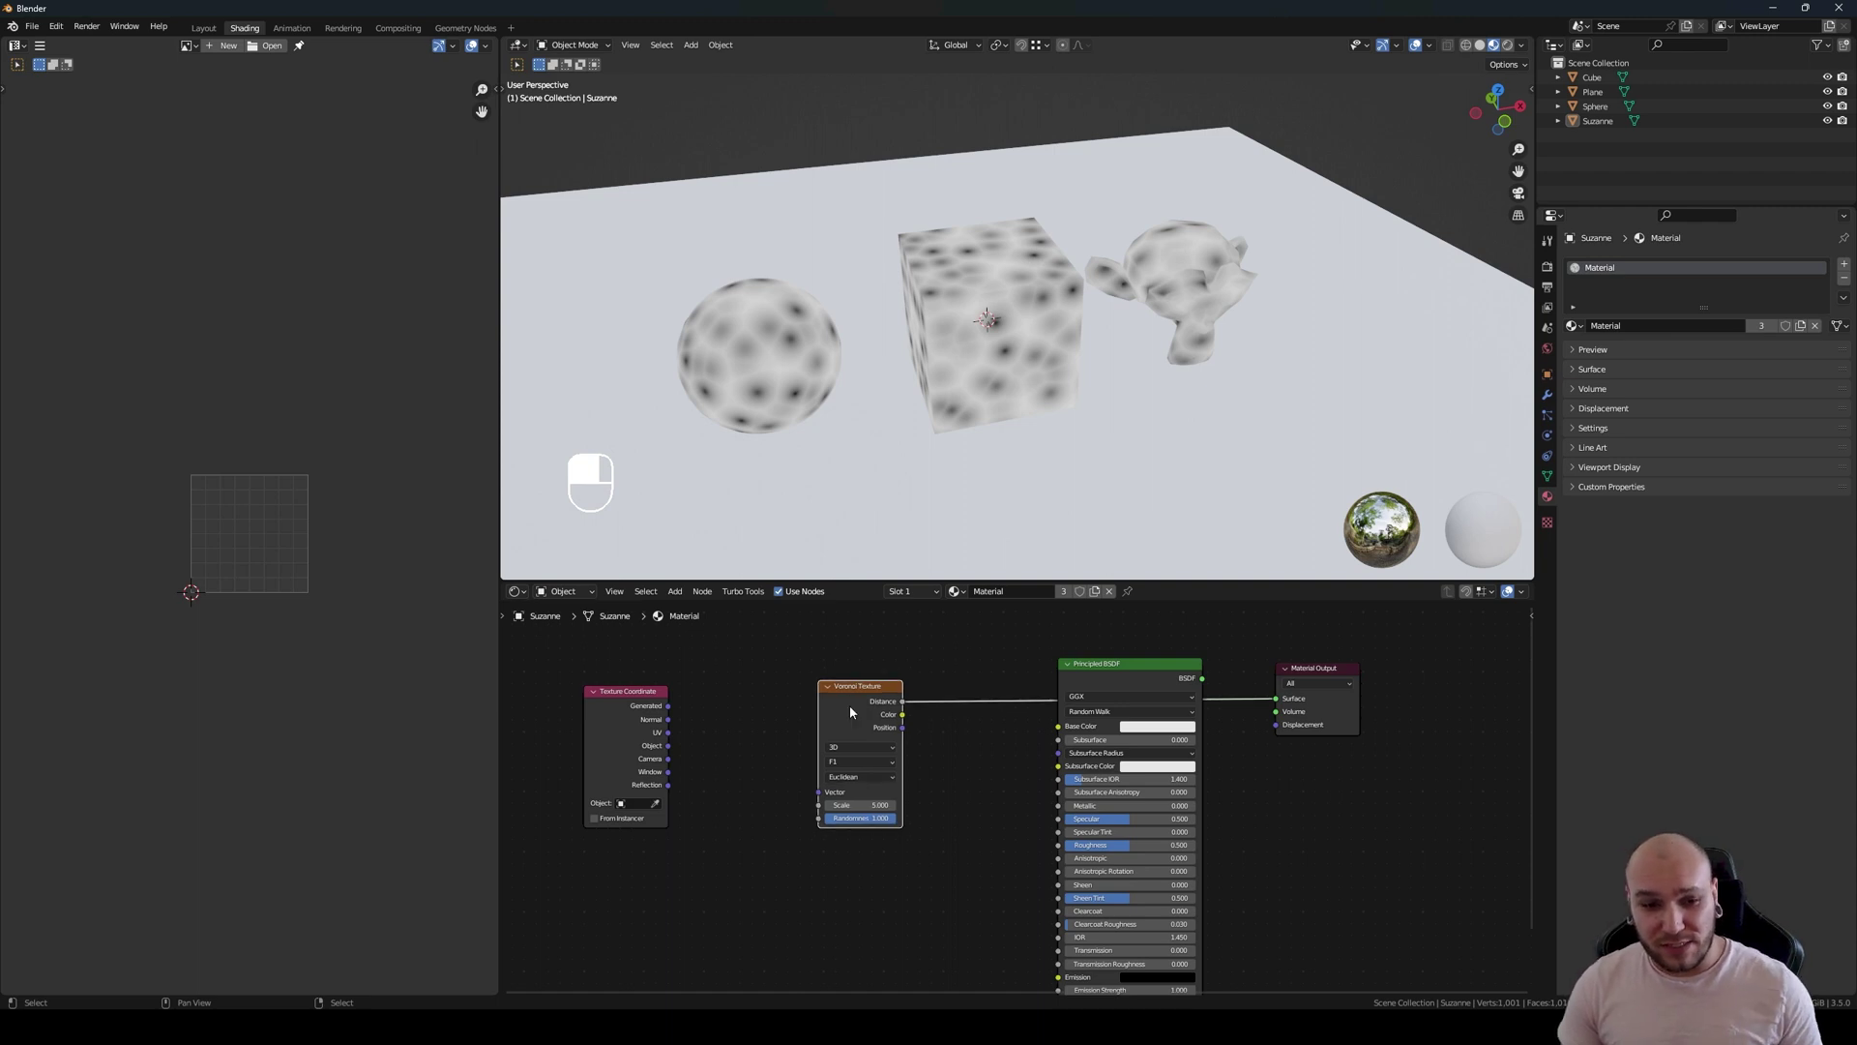
pyautogui.moveTo(628, 708); pyautogui.dragTo(819, 792)
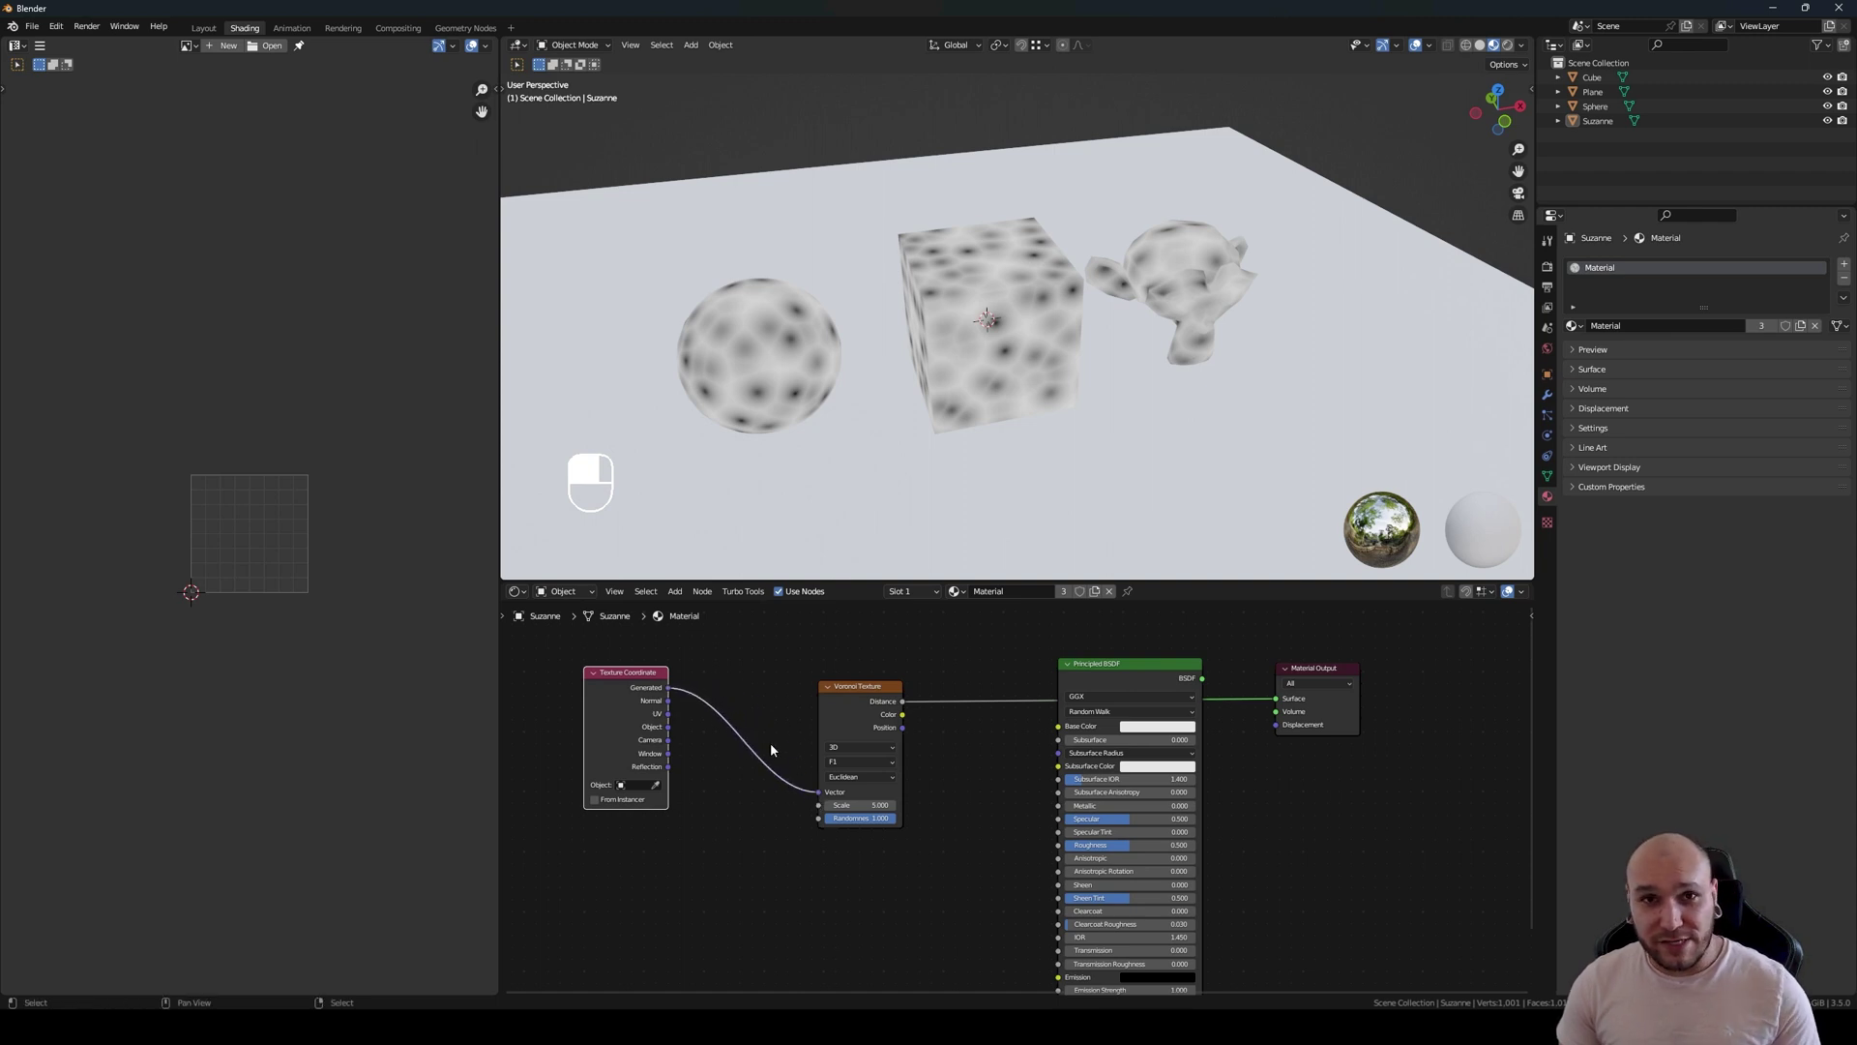
pyautogui.moveTo(635, 709); pyautogui.dragTo(635, 714)
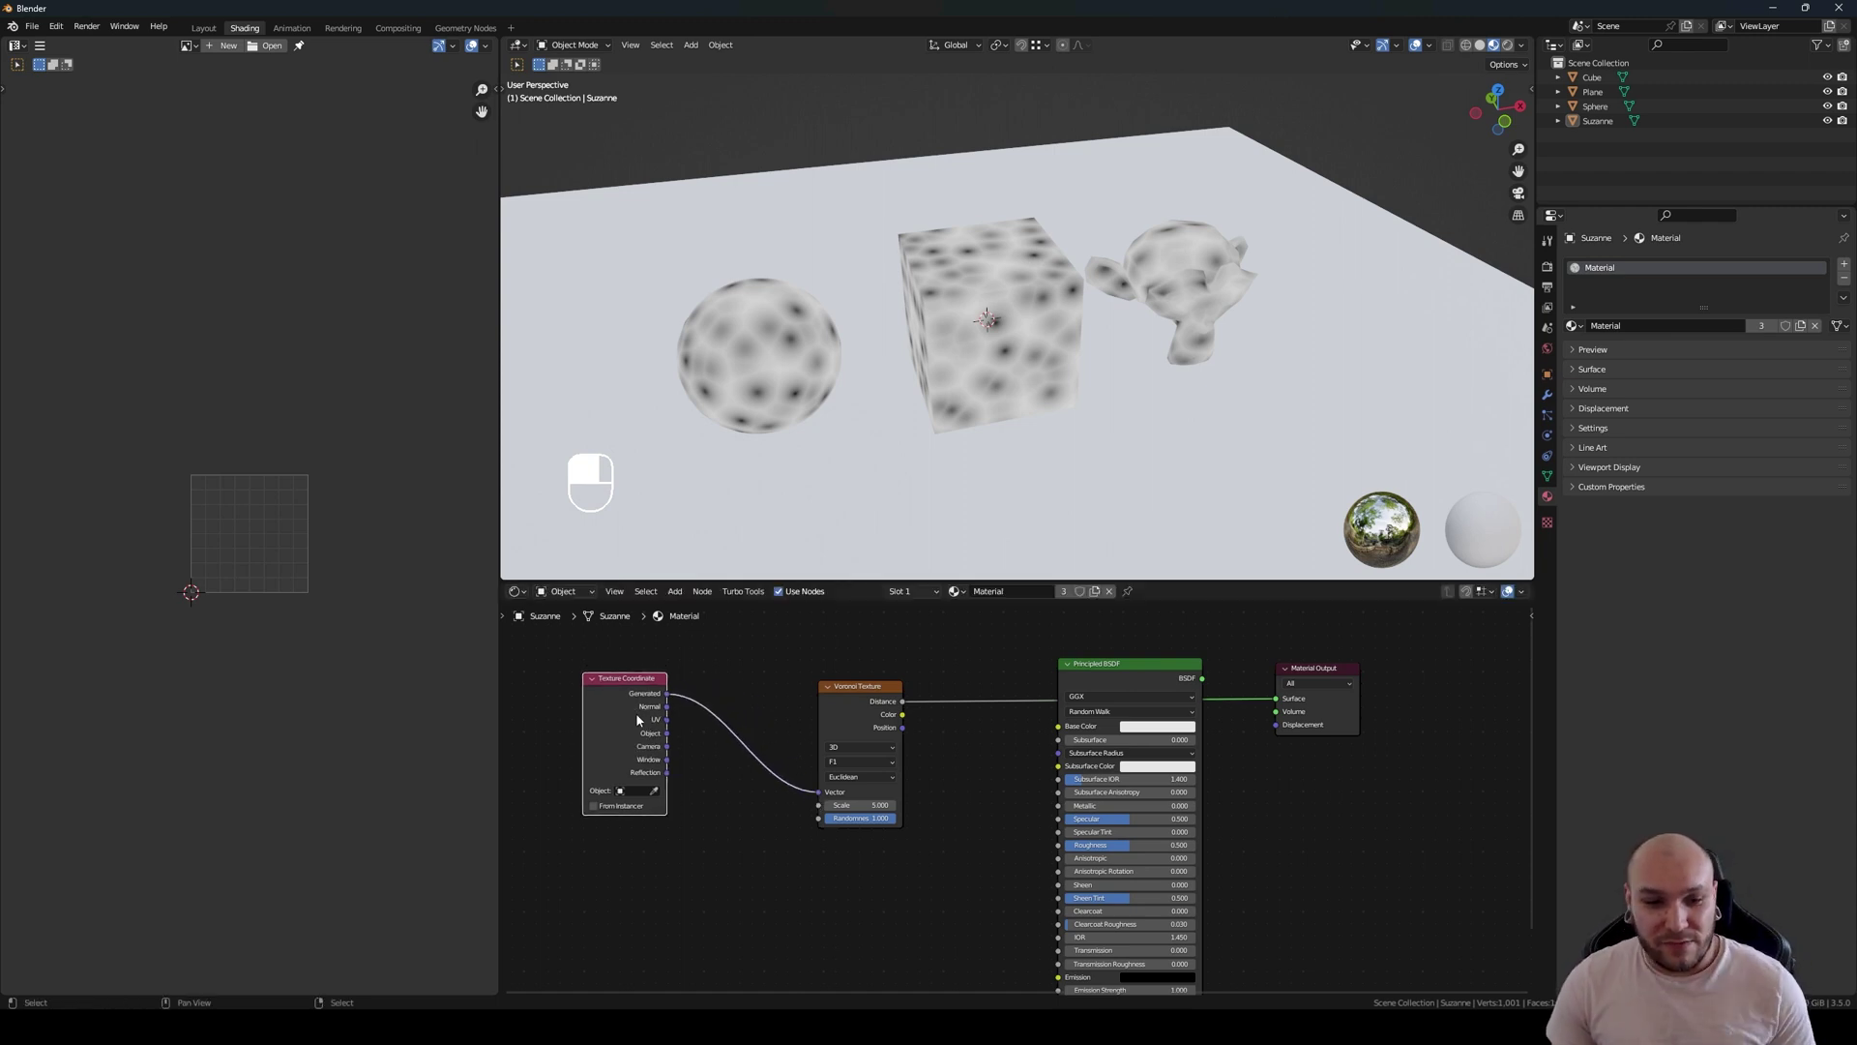
# Step: Preview the Texture Coordinate's Generated output directly on the material and view the objects up close
pyautogui.keyDown('ctrl'); pyautogui.keyDown('shift'); pyautogui.click(633, 717); pyautogui.keyUp('shift'); pyautogui.keyUp('ctrl')
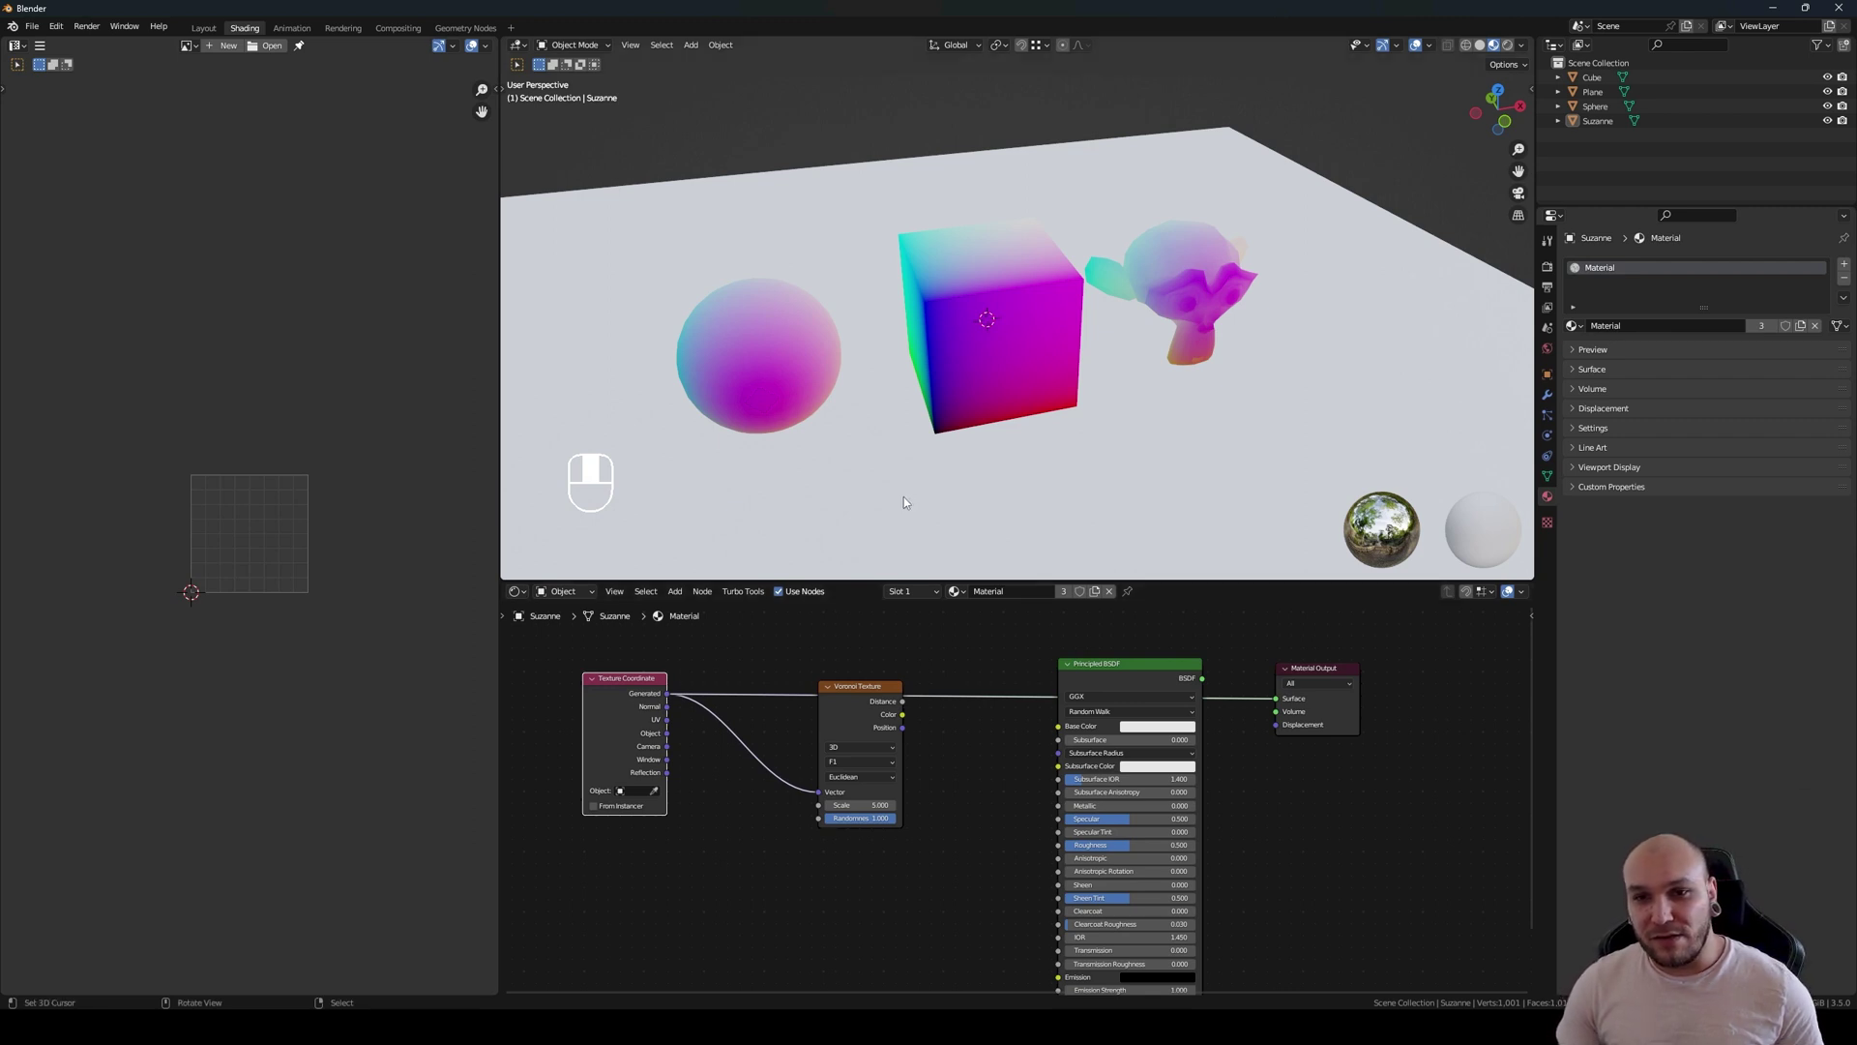
pyautogui.moveTo(903, 495); pyautogui.dragTo(966, 469, button='middle')
pyautogui.scroll(-2, 965, 468)
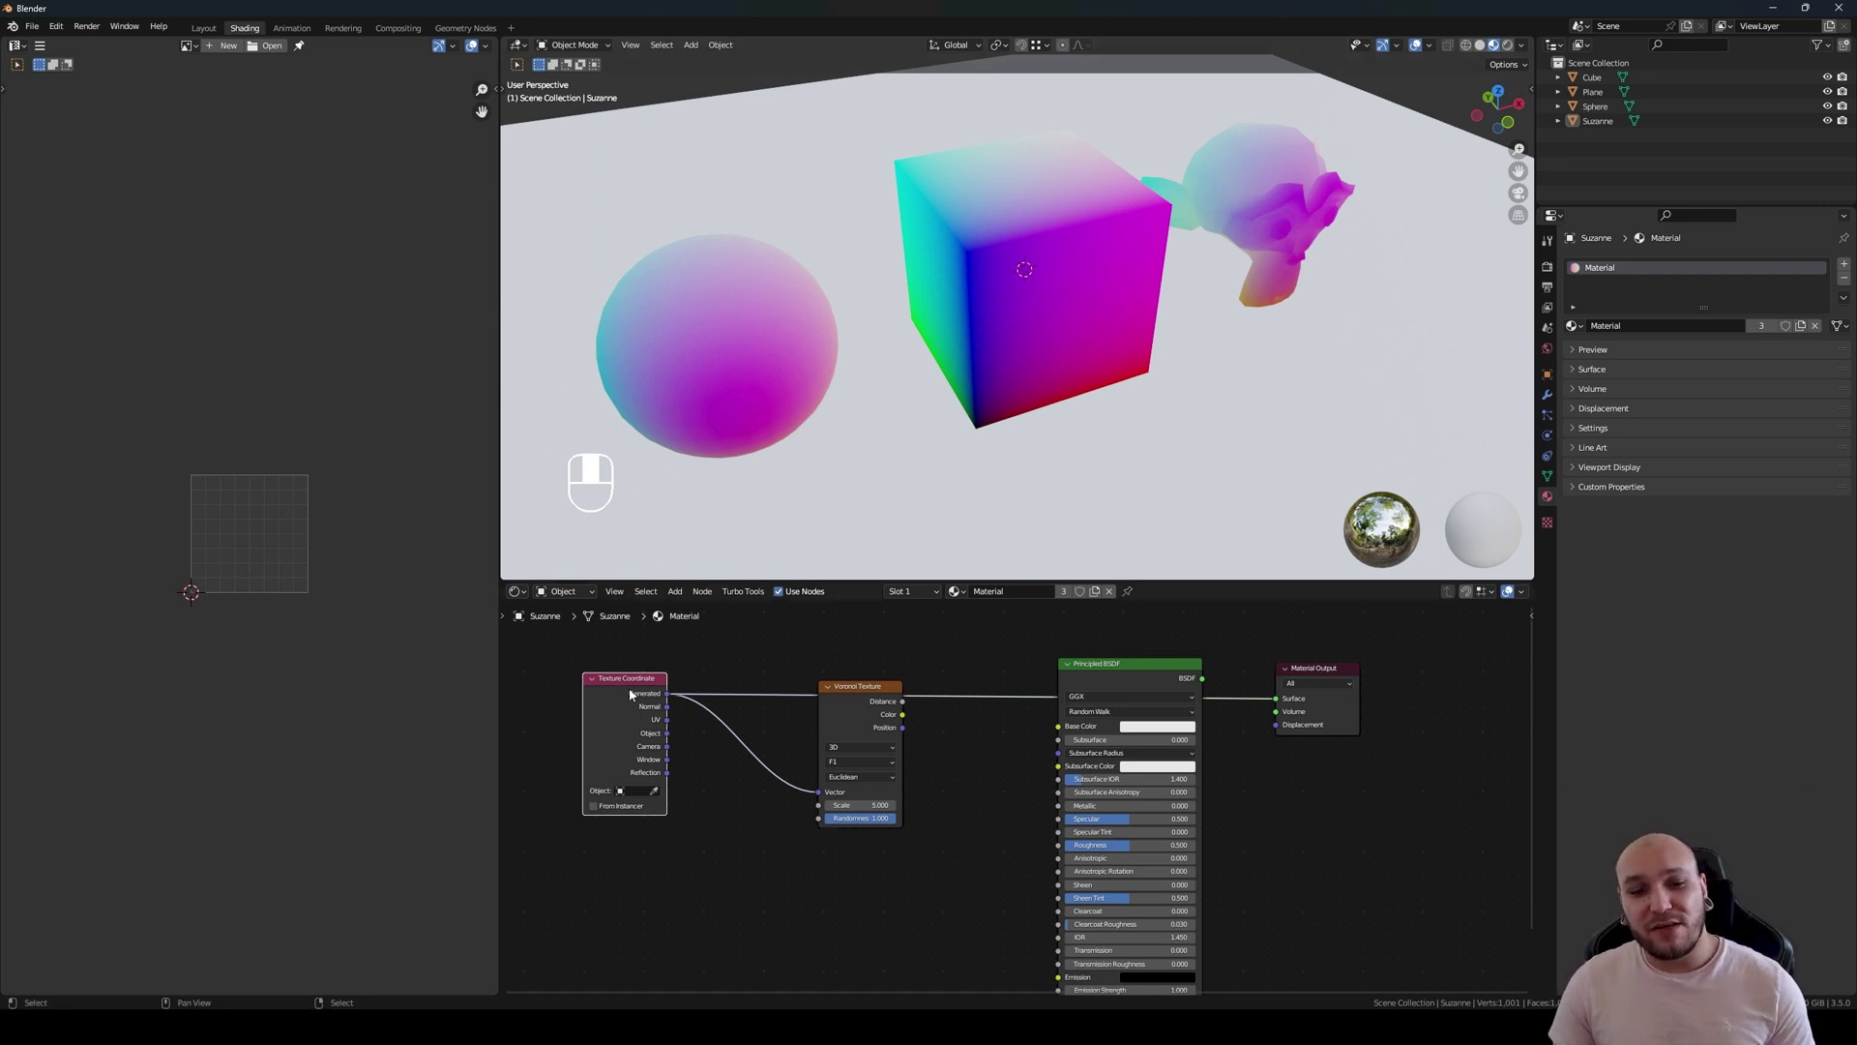
# Step: Select the Suzanne monkey head and enable Texture Space in its object viewport display settings
pyautogui.click(1547, 375)
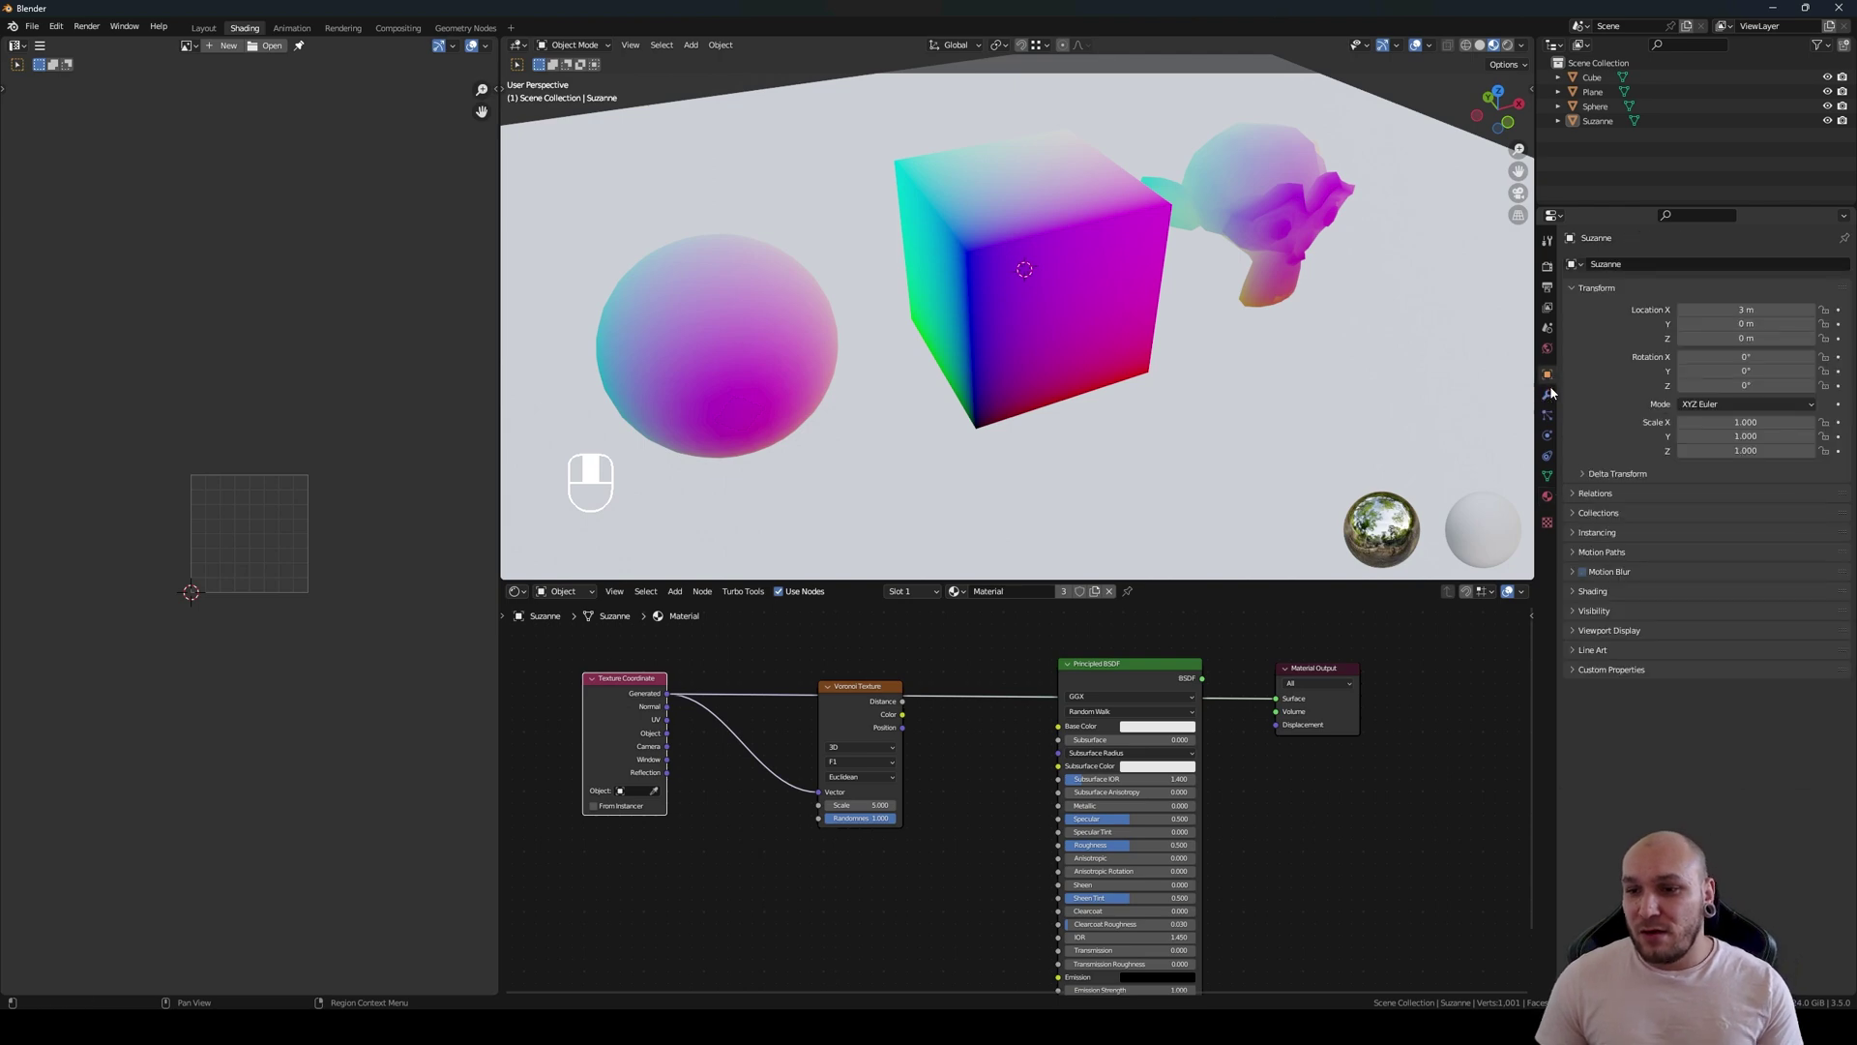
pyautogui.click(1573, 633)
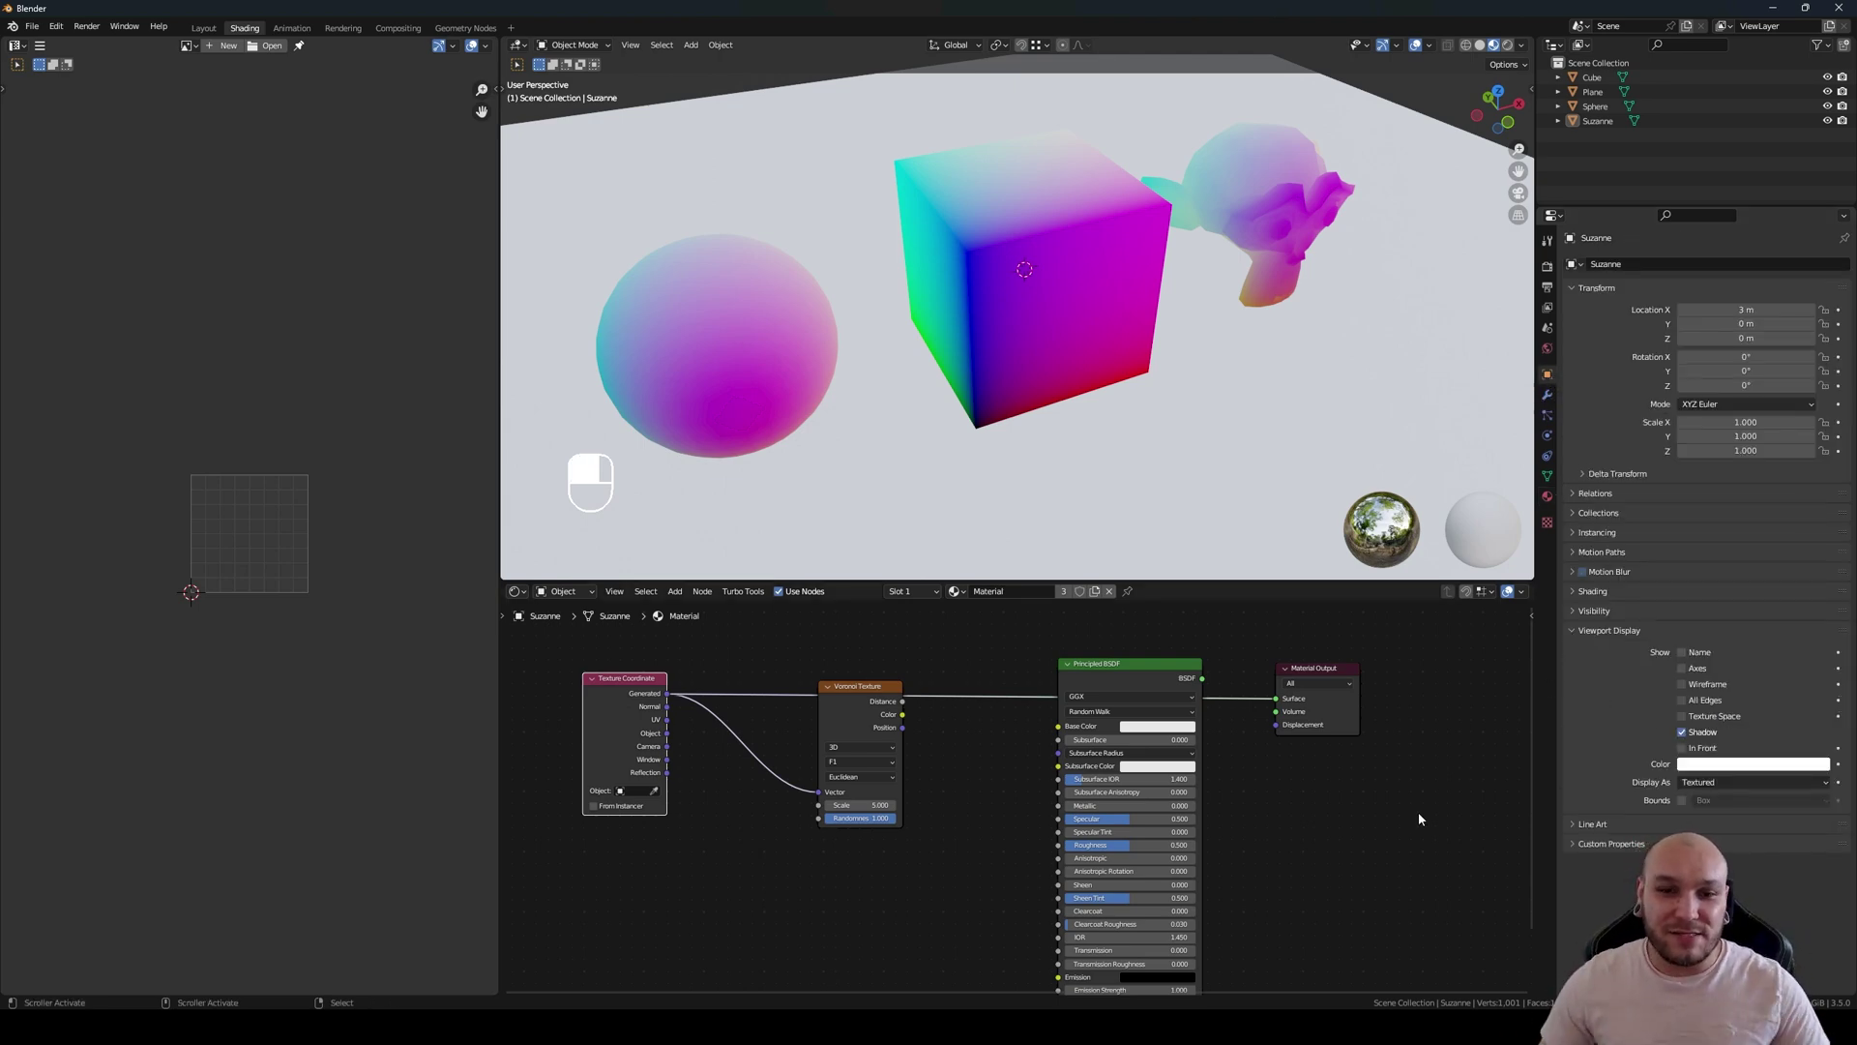
pyautogui.click(1287, 196)
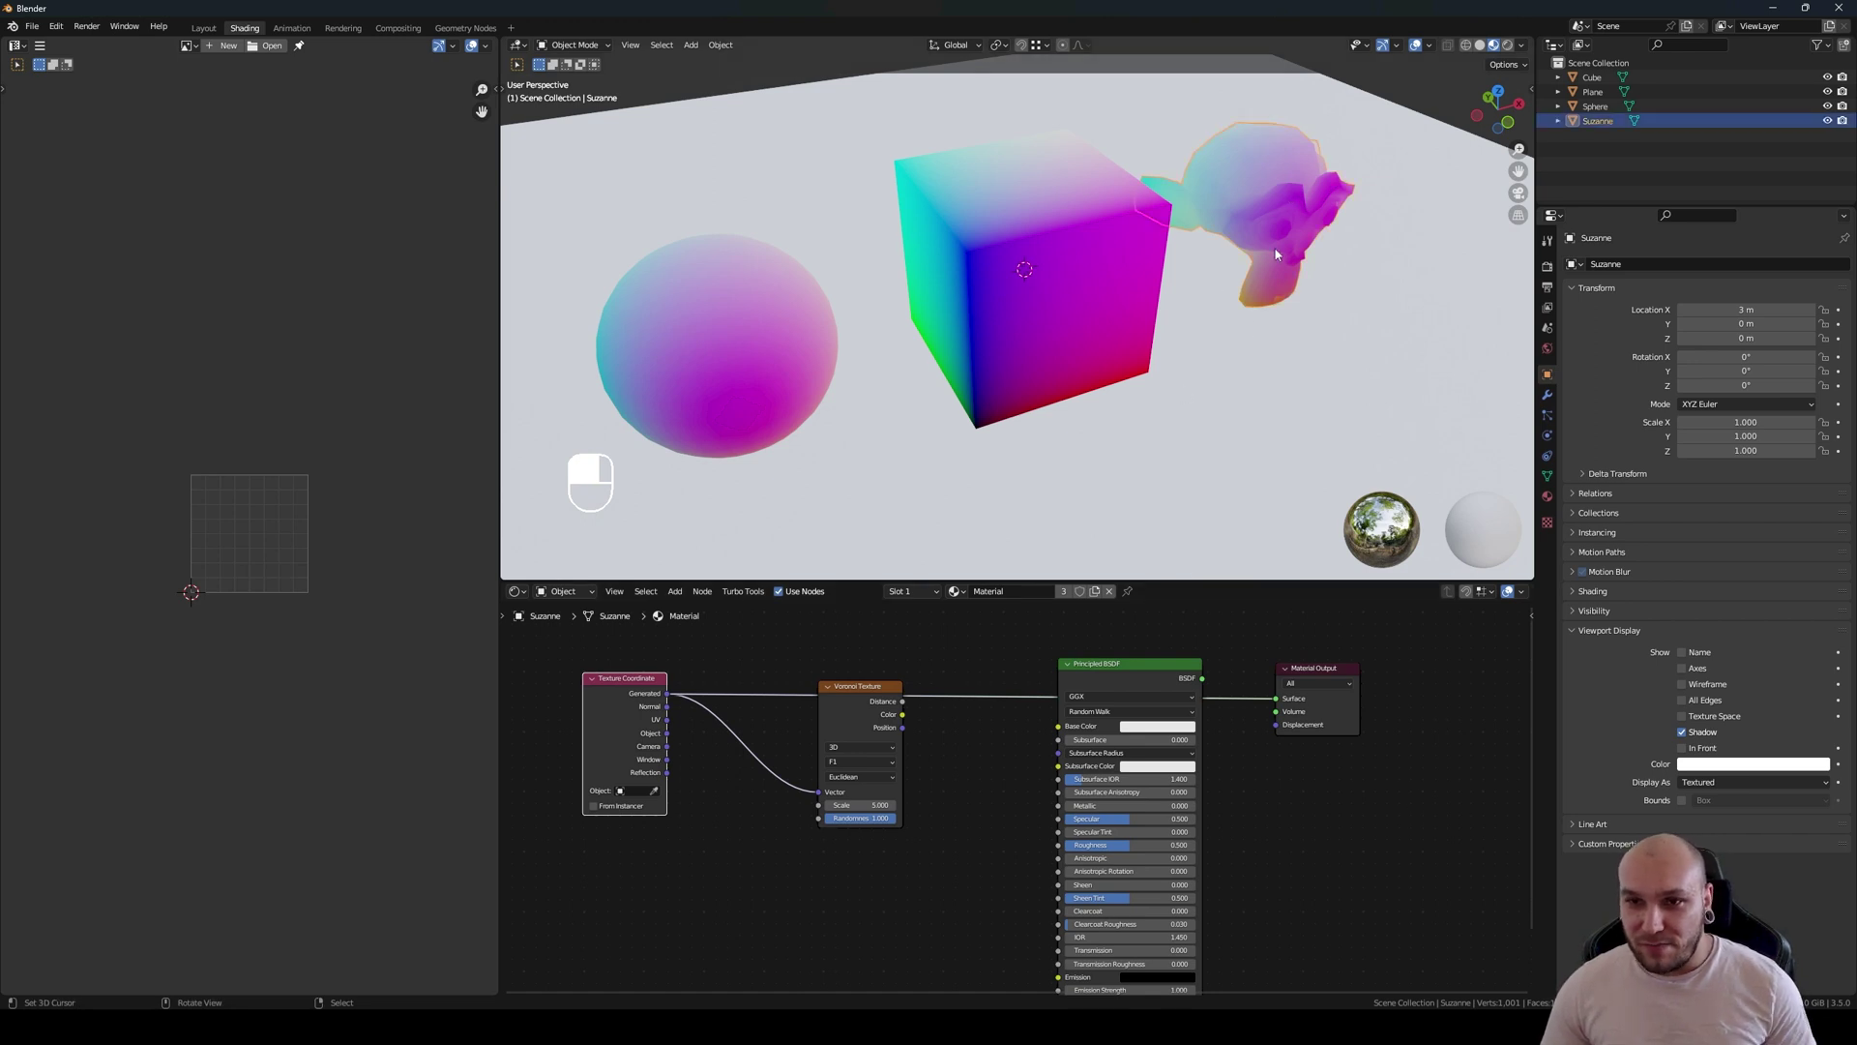
pyautogui.moveTo(1296, 389); pyautogui.dragTo(1054, 480, button='middle')
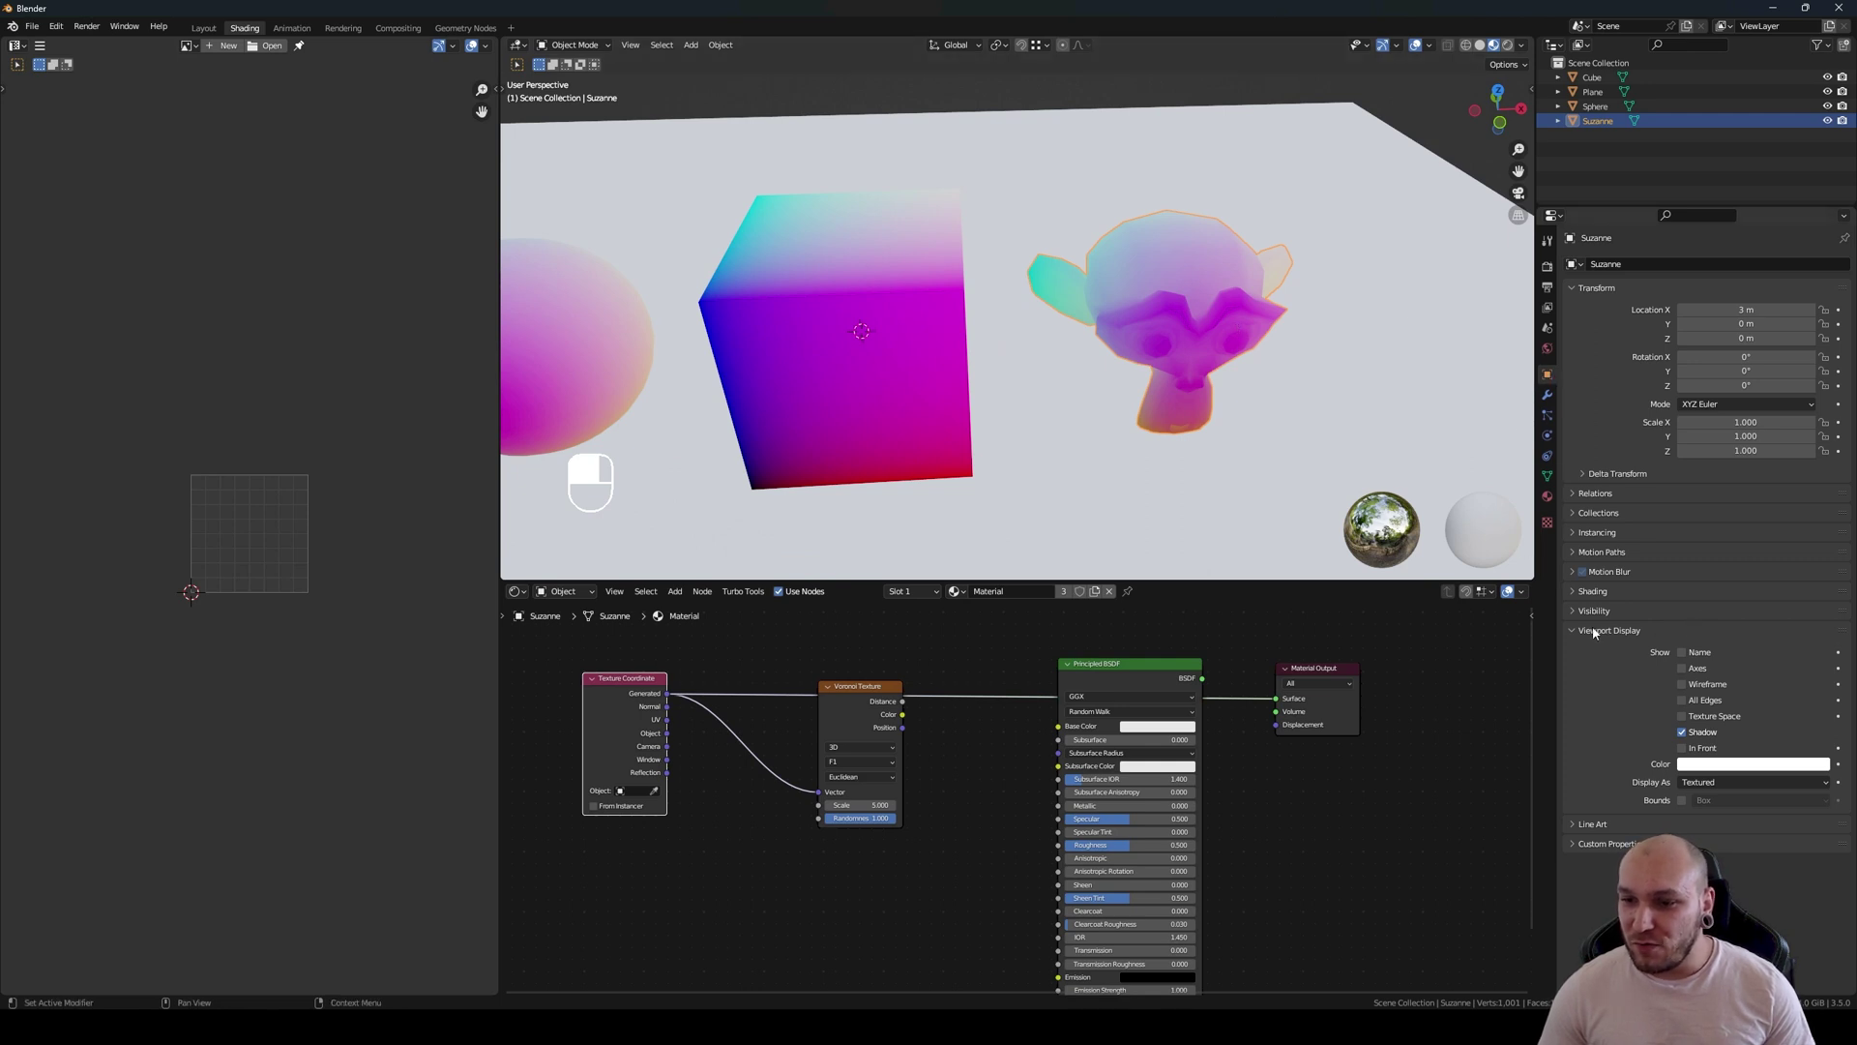
pyautogui.click(1682, 716)
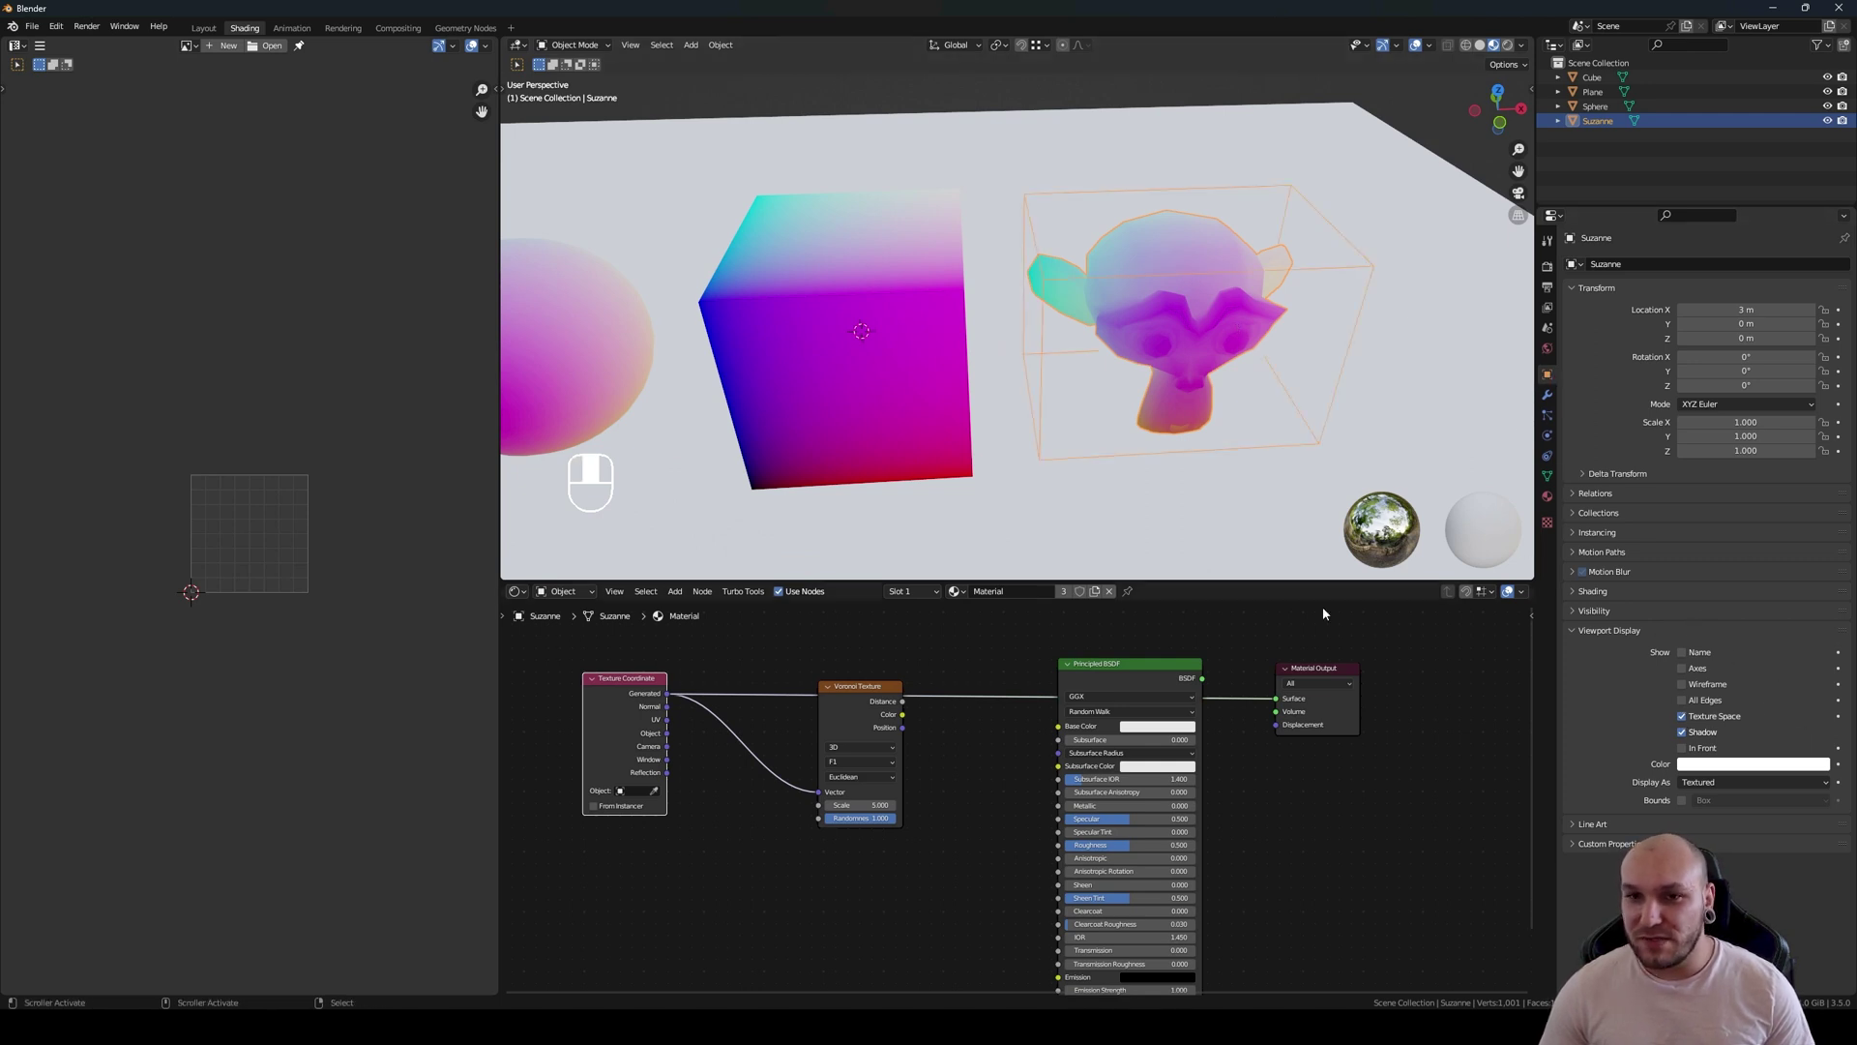
# Step: Try to move Suzanne's texture space about 5.2 m along the global Y axis, and cancel the move
pyautogui.moveTo(1213, 426)
pyautogui.keyDown('shift'); pyautogui.mouseDown(button='middle')
pyautogui.moveTo(1151, 426)
pyautogui.moveTo(1194, 409)
pyautogui.mouseUp(button='middle'); pyautogui.keyUp('shift')
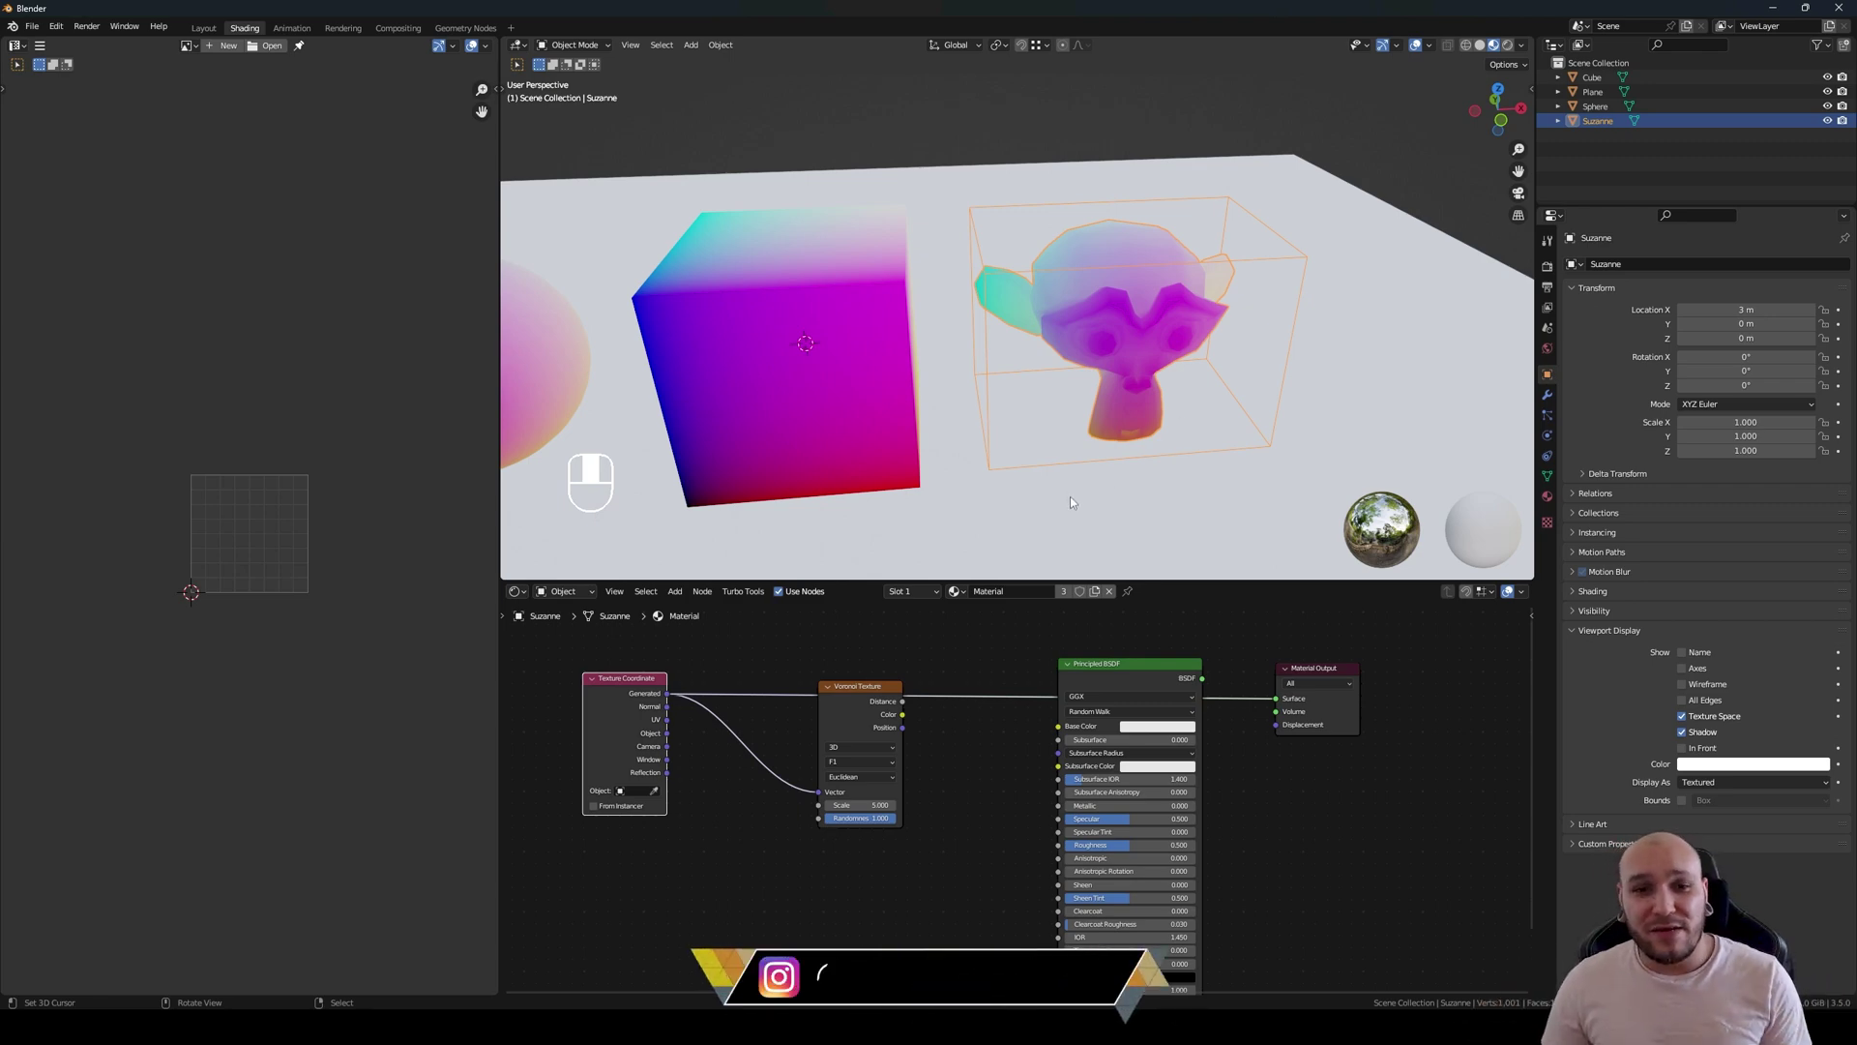
pyautogui.moveTo(991, 489); pyautogui.dragTo(1029, 474, button='middle')
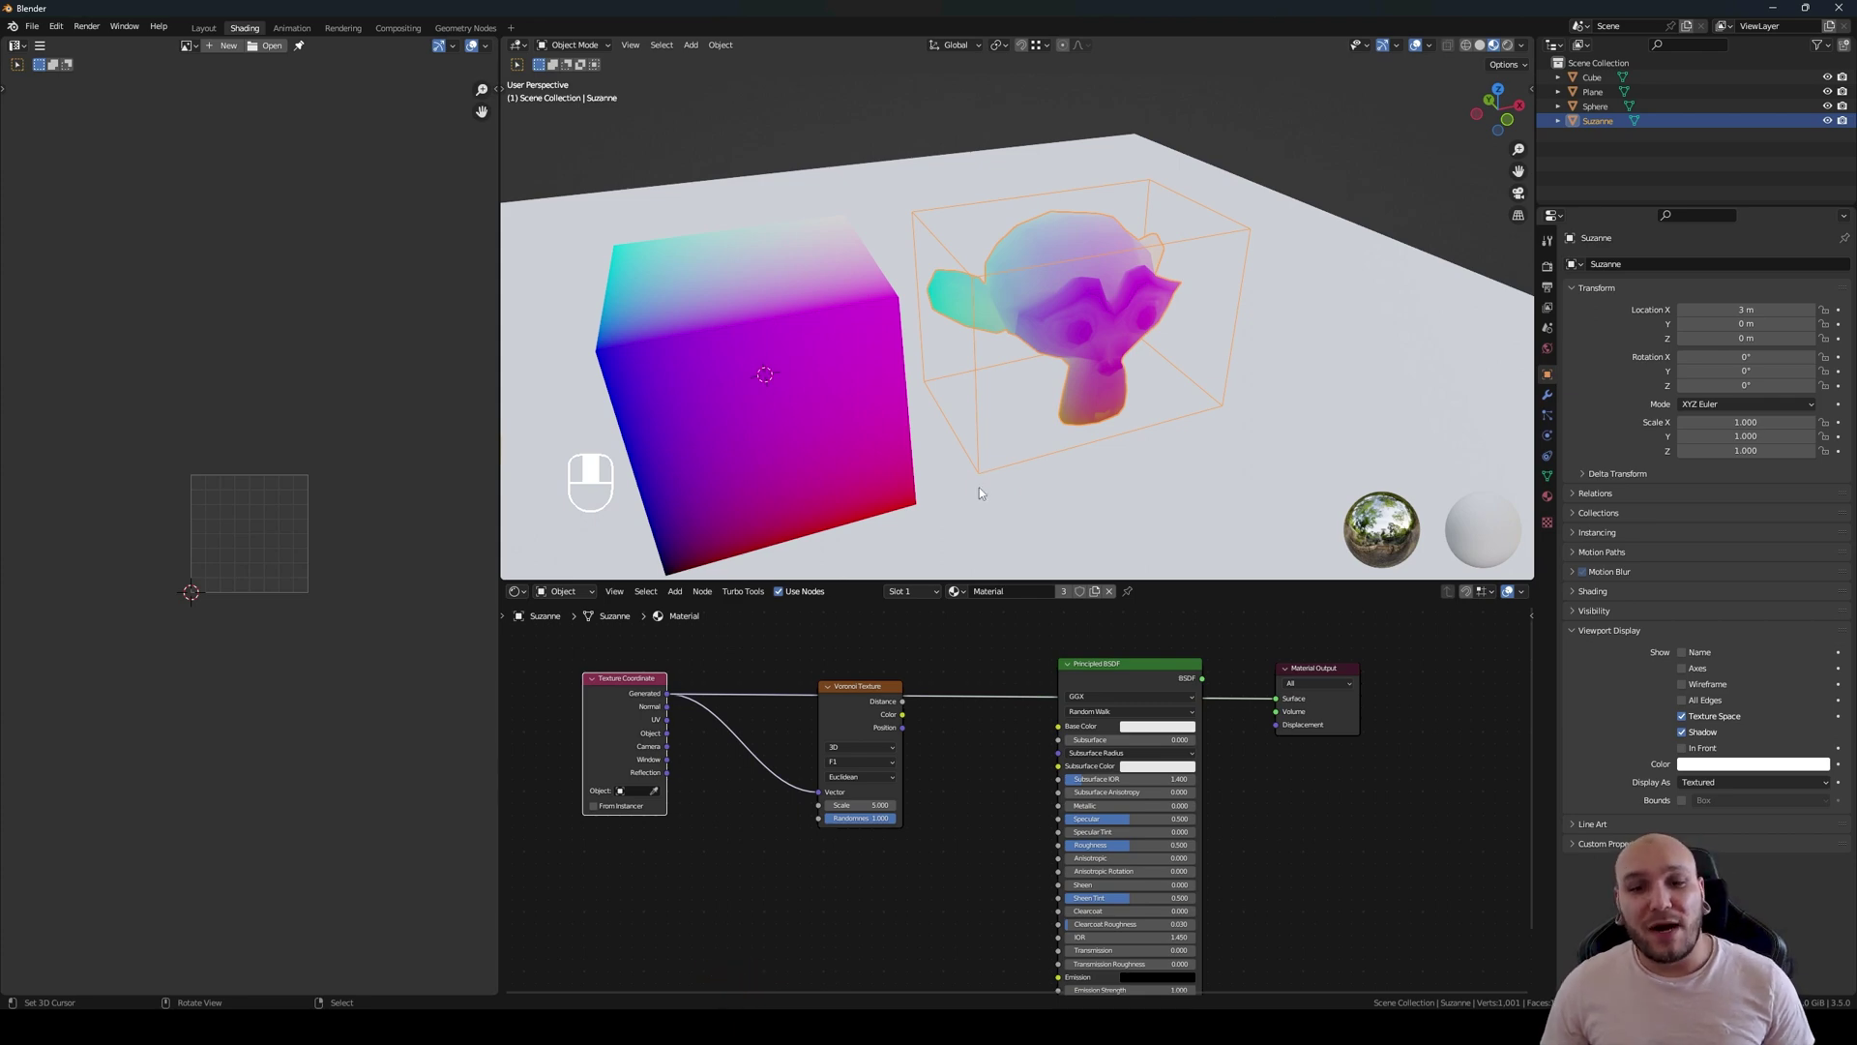
pyautogui.moveTo(979, 494); pyautogui.dragTo(1044, 389, button='middle')
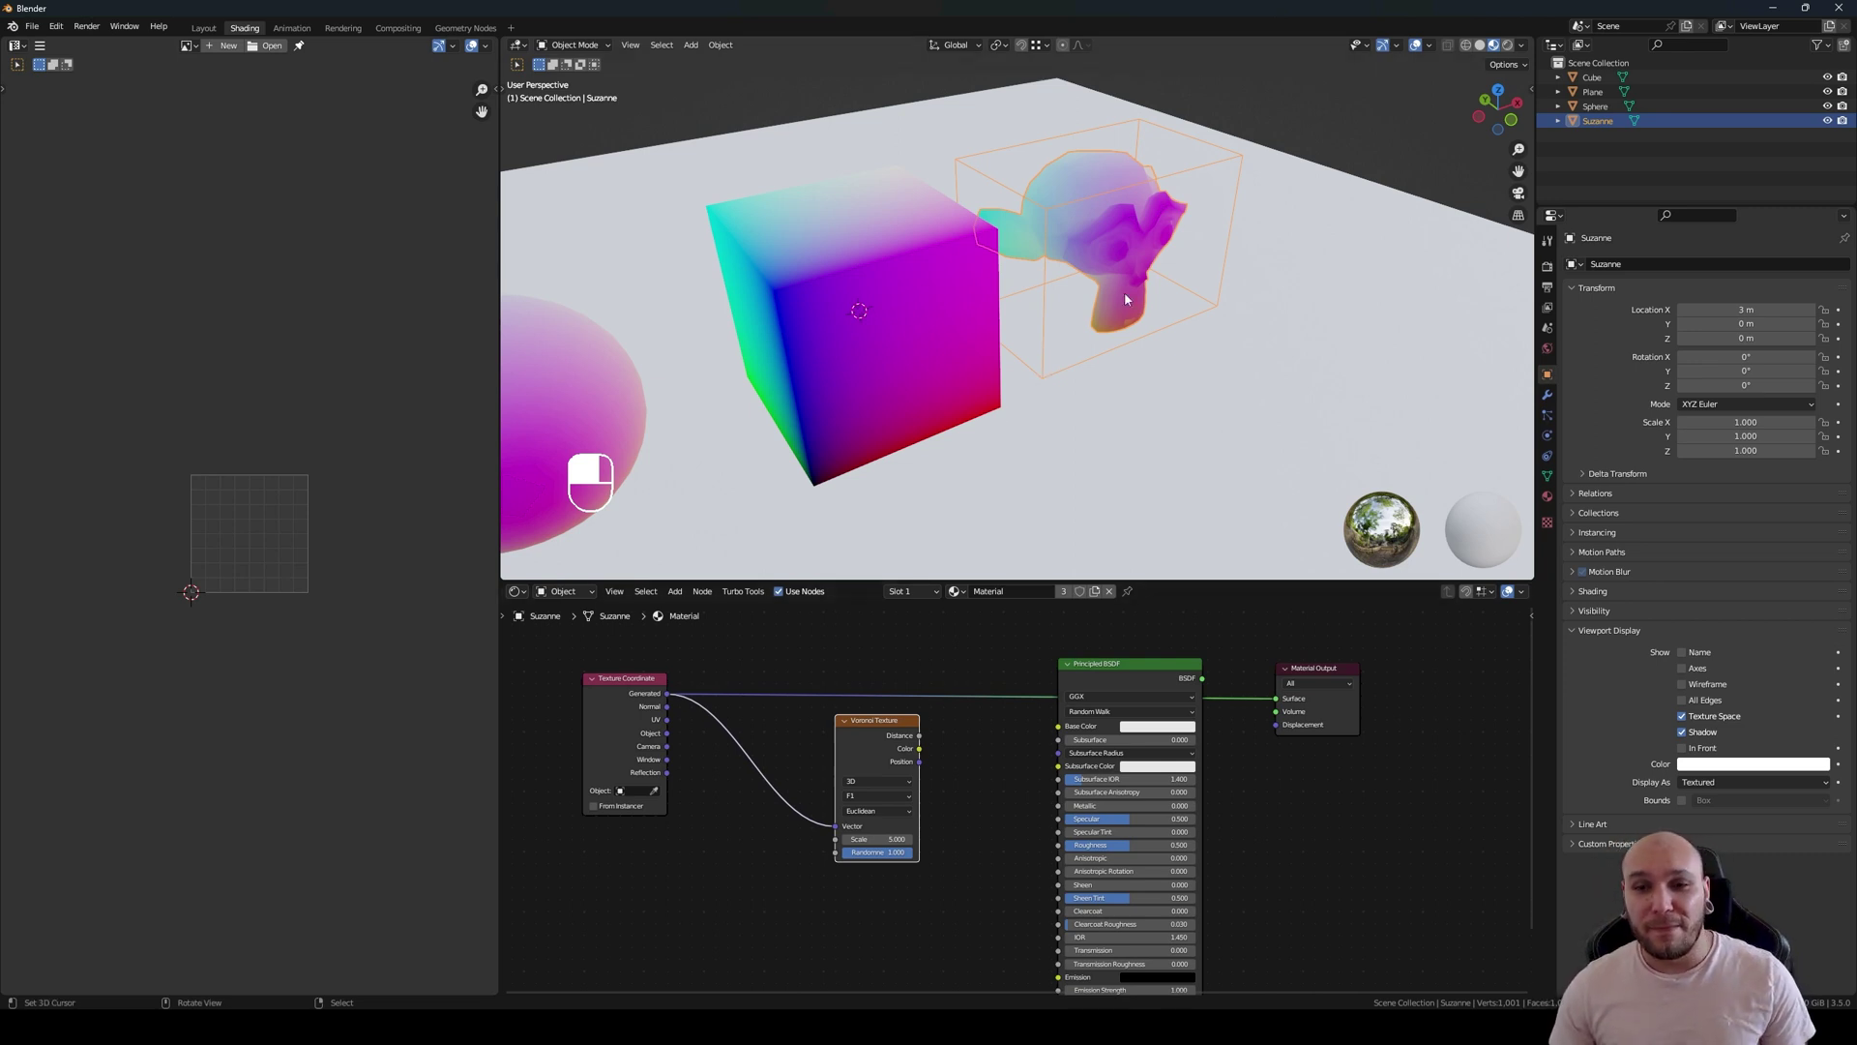
pyautogui.click(721, 45)
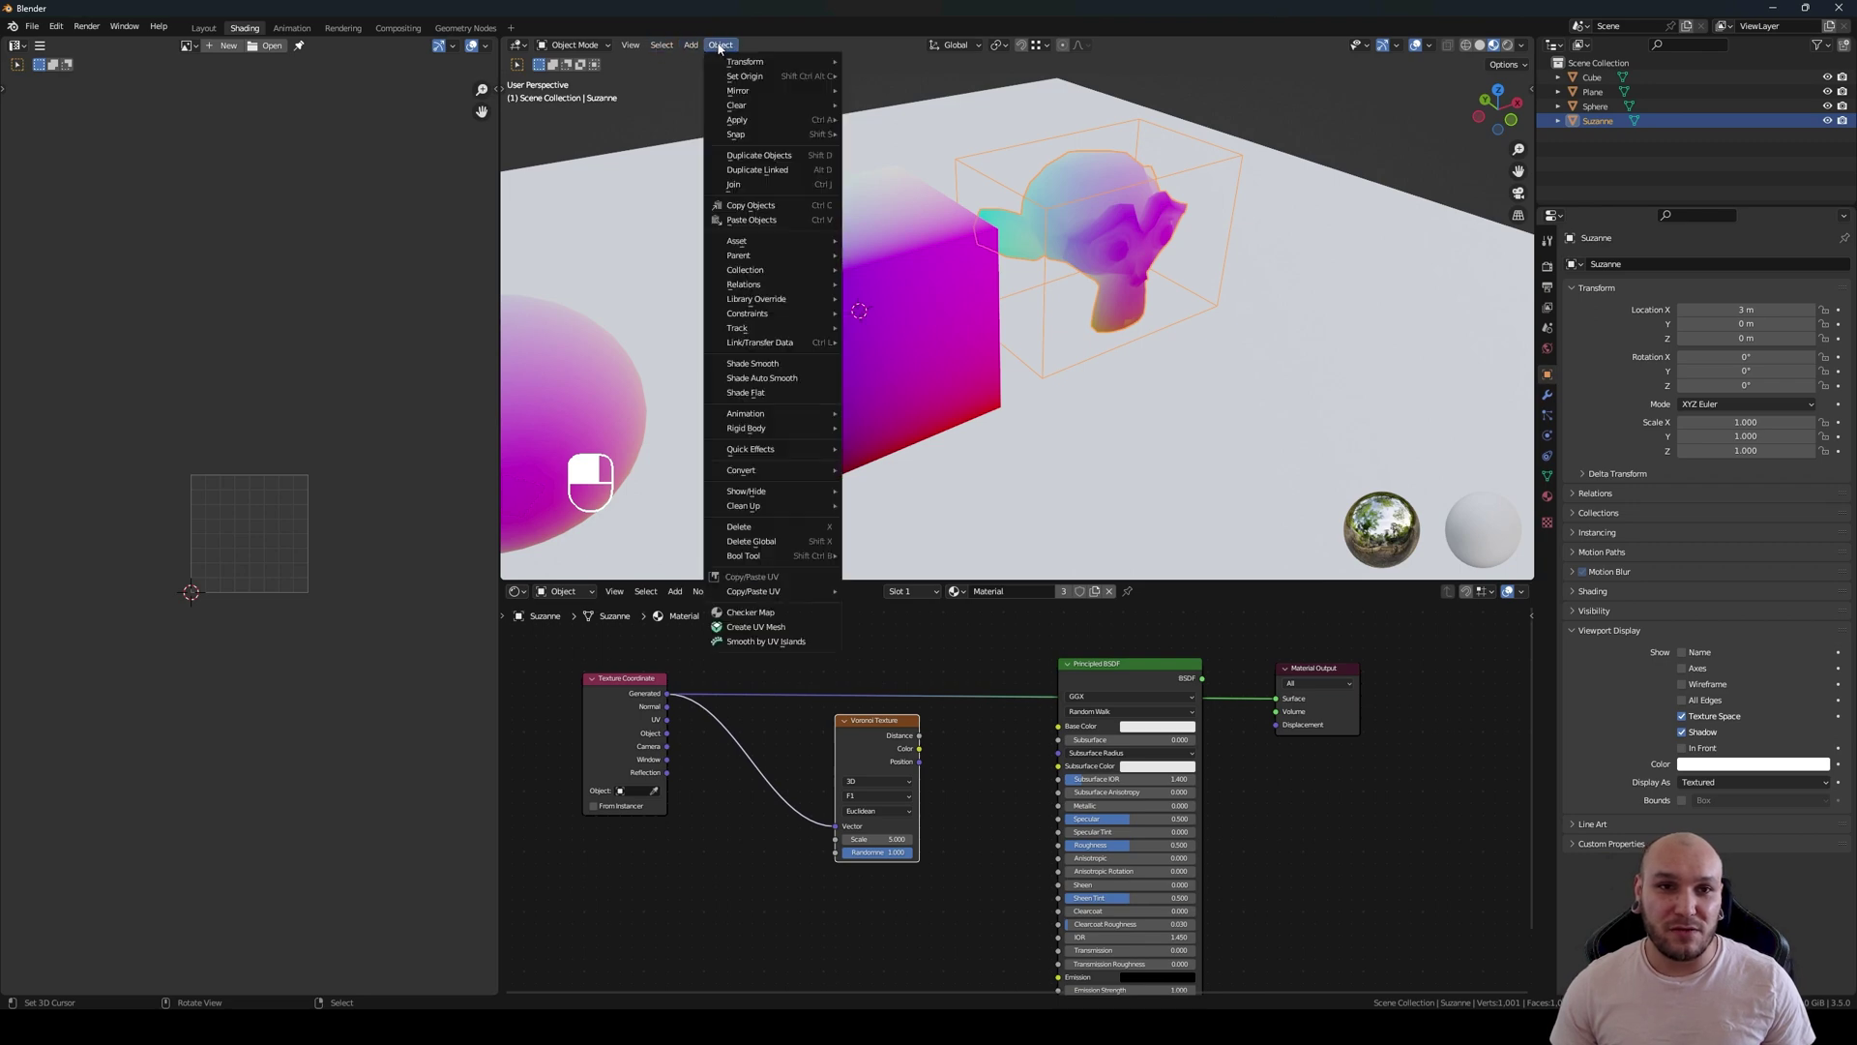
pyautogui.moveTo(774, 61)
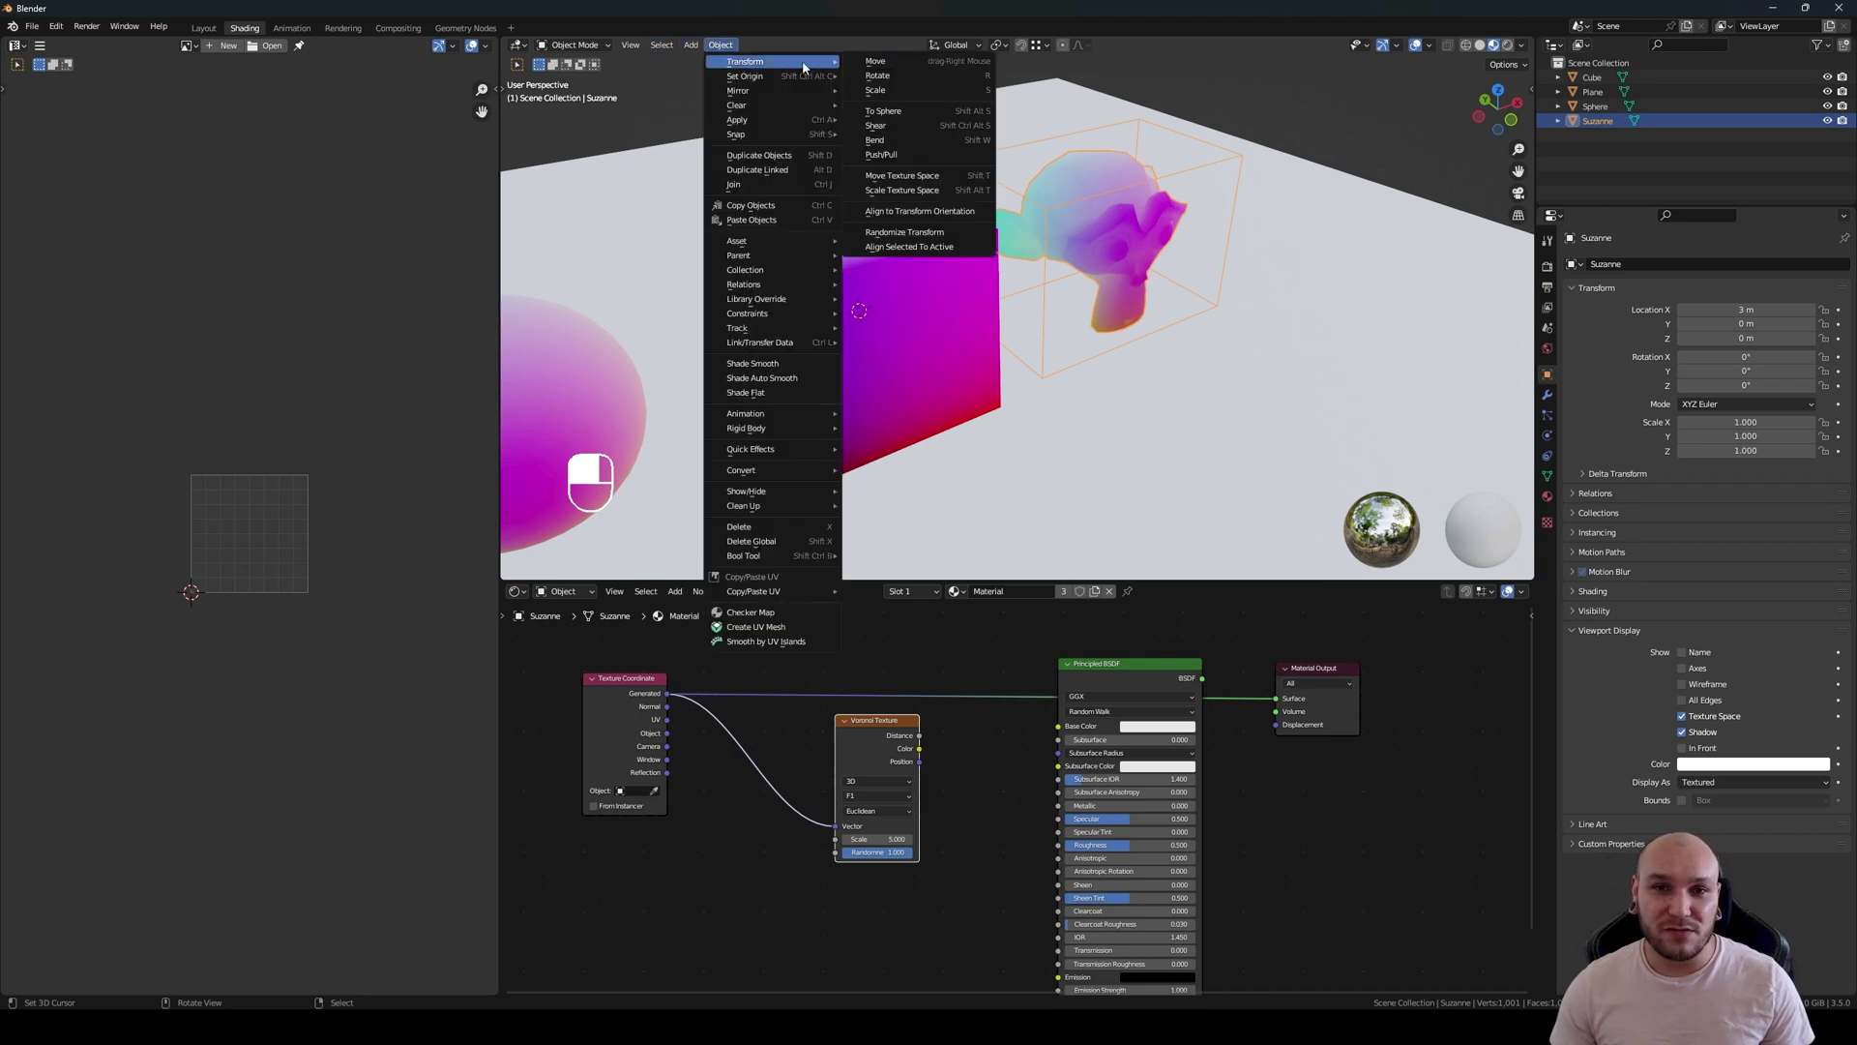
pyautogui.click(962, 179)
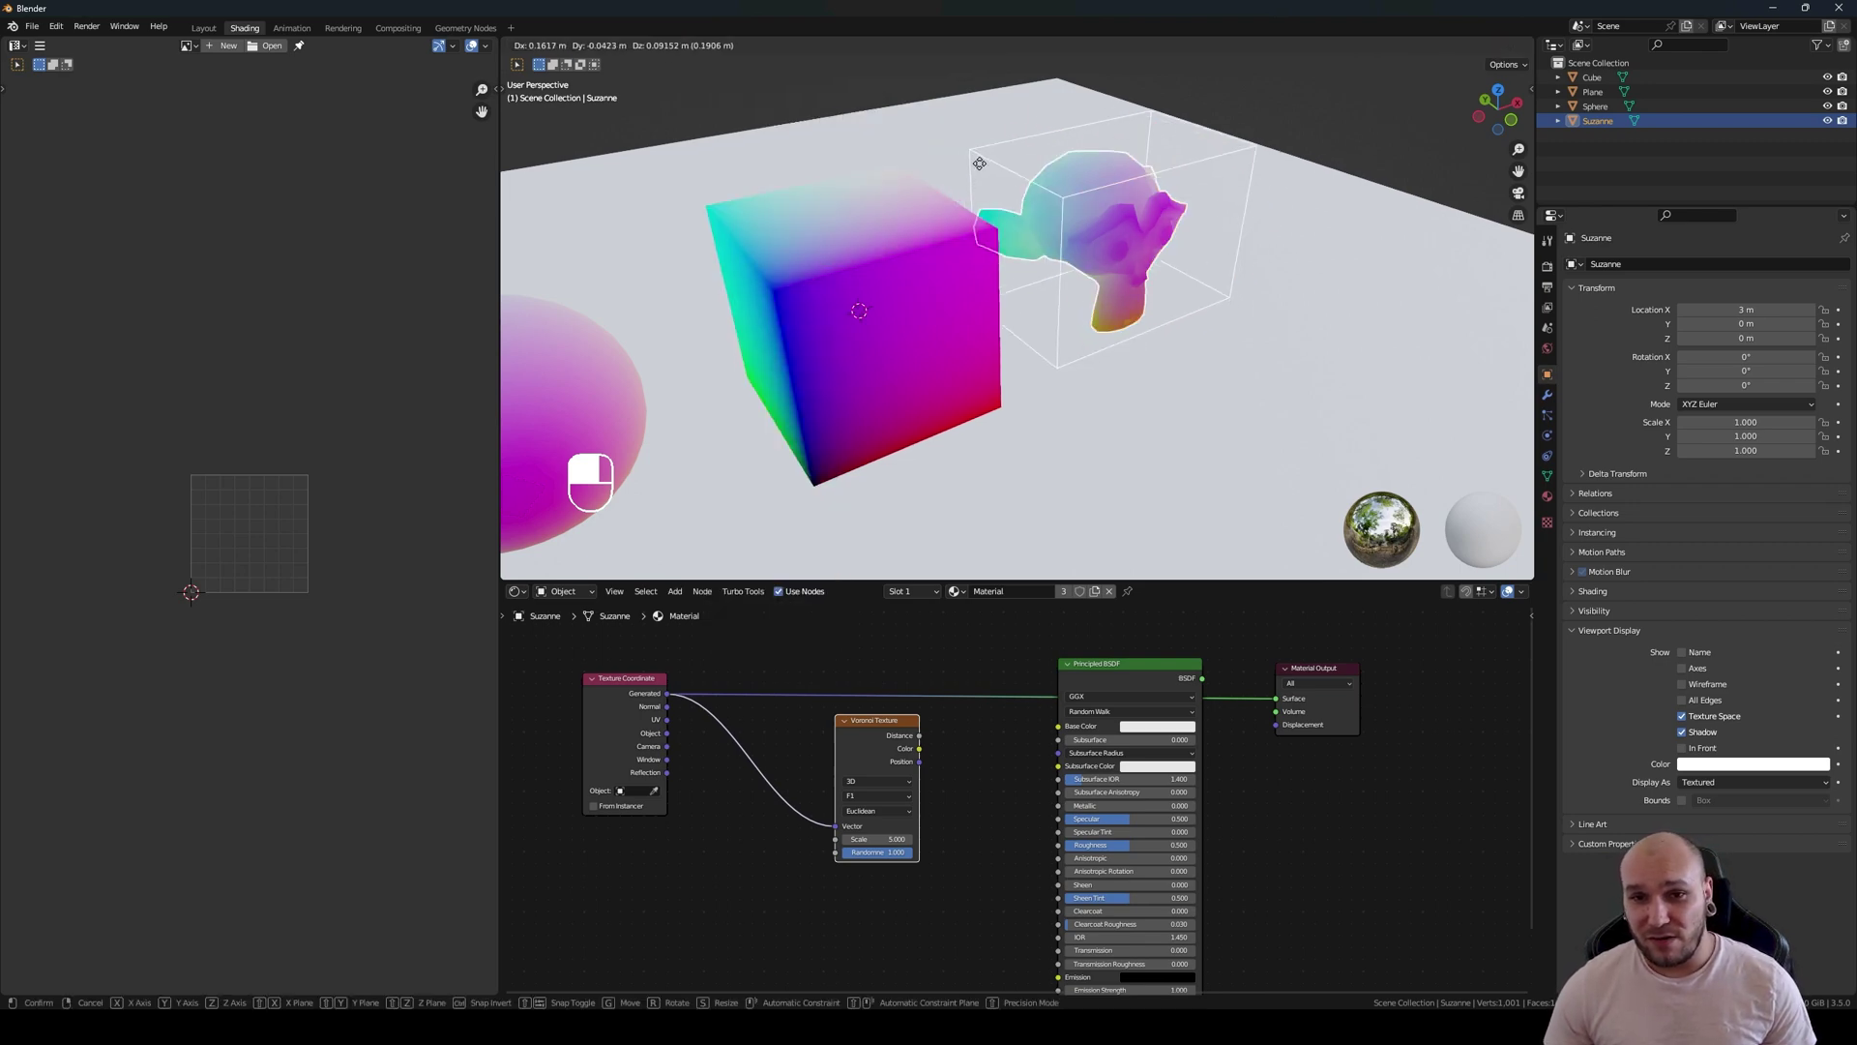
pyautogui.press('y')
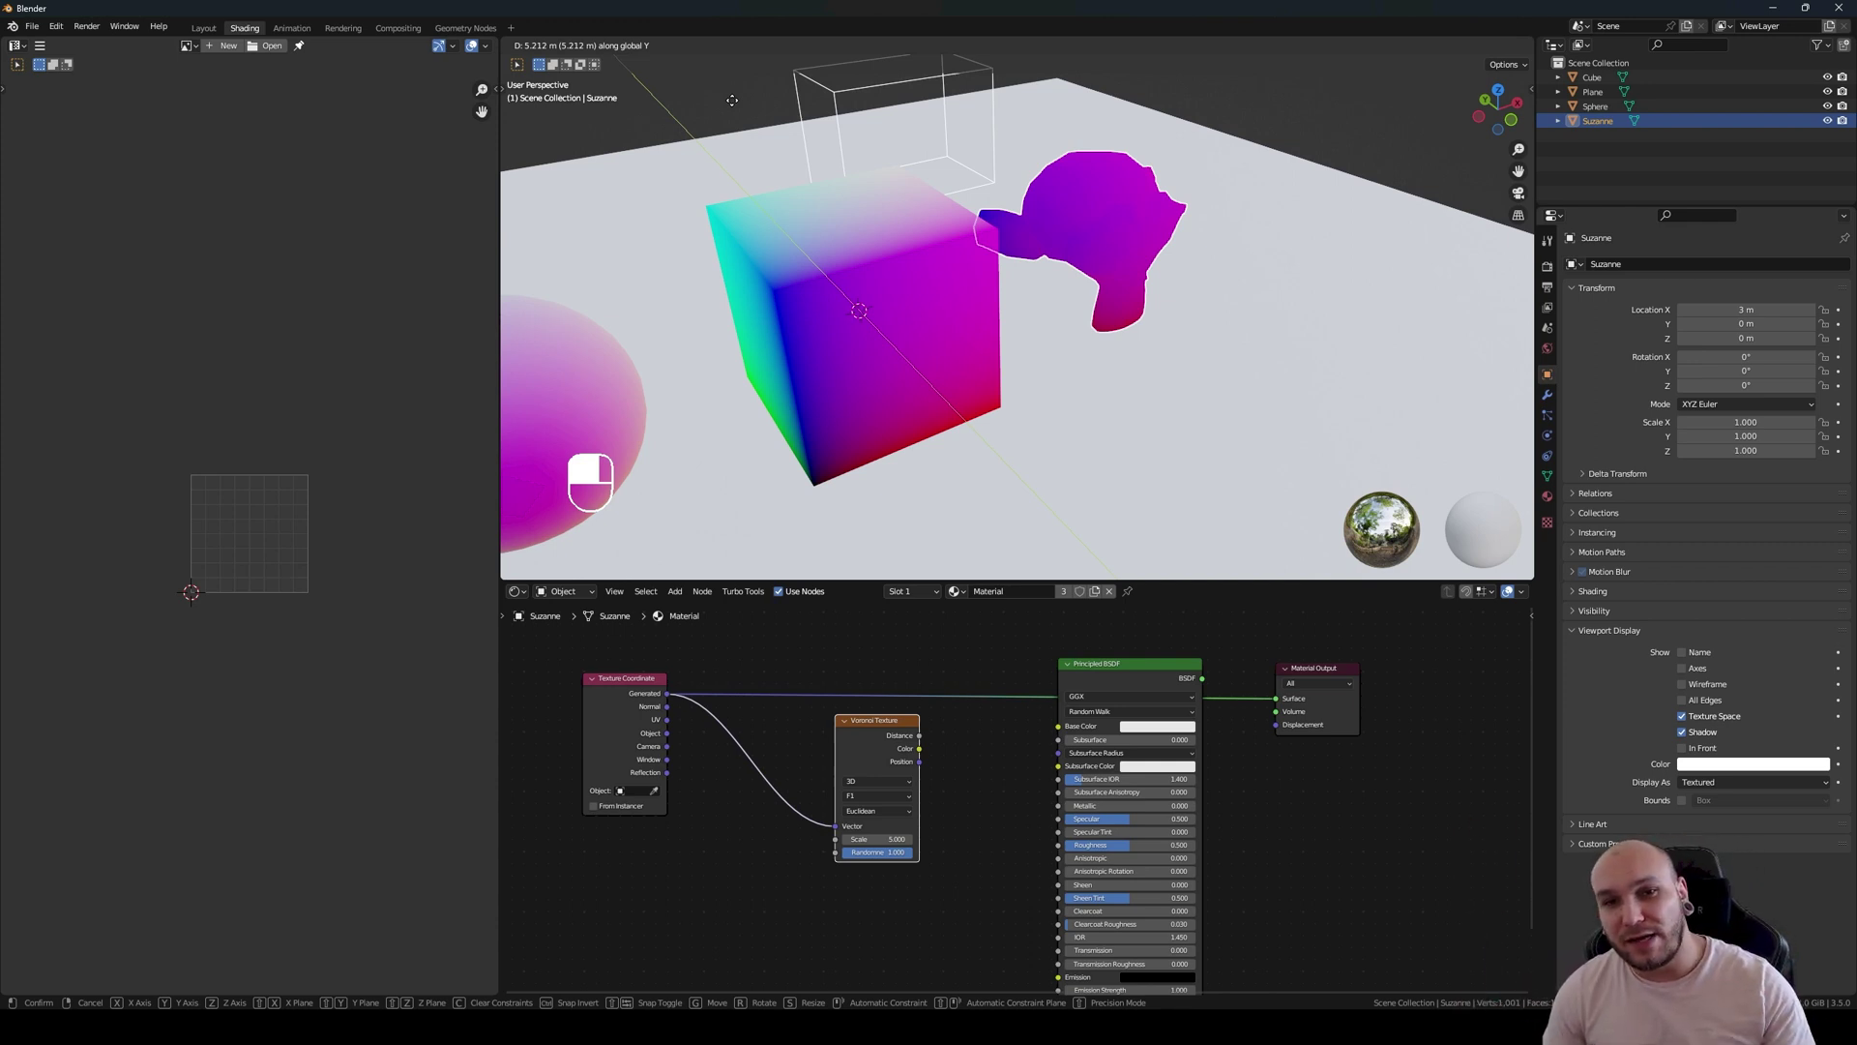
pyautogui.rightClick(732, 101)
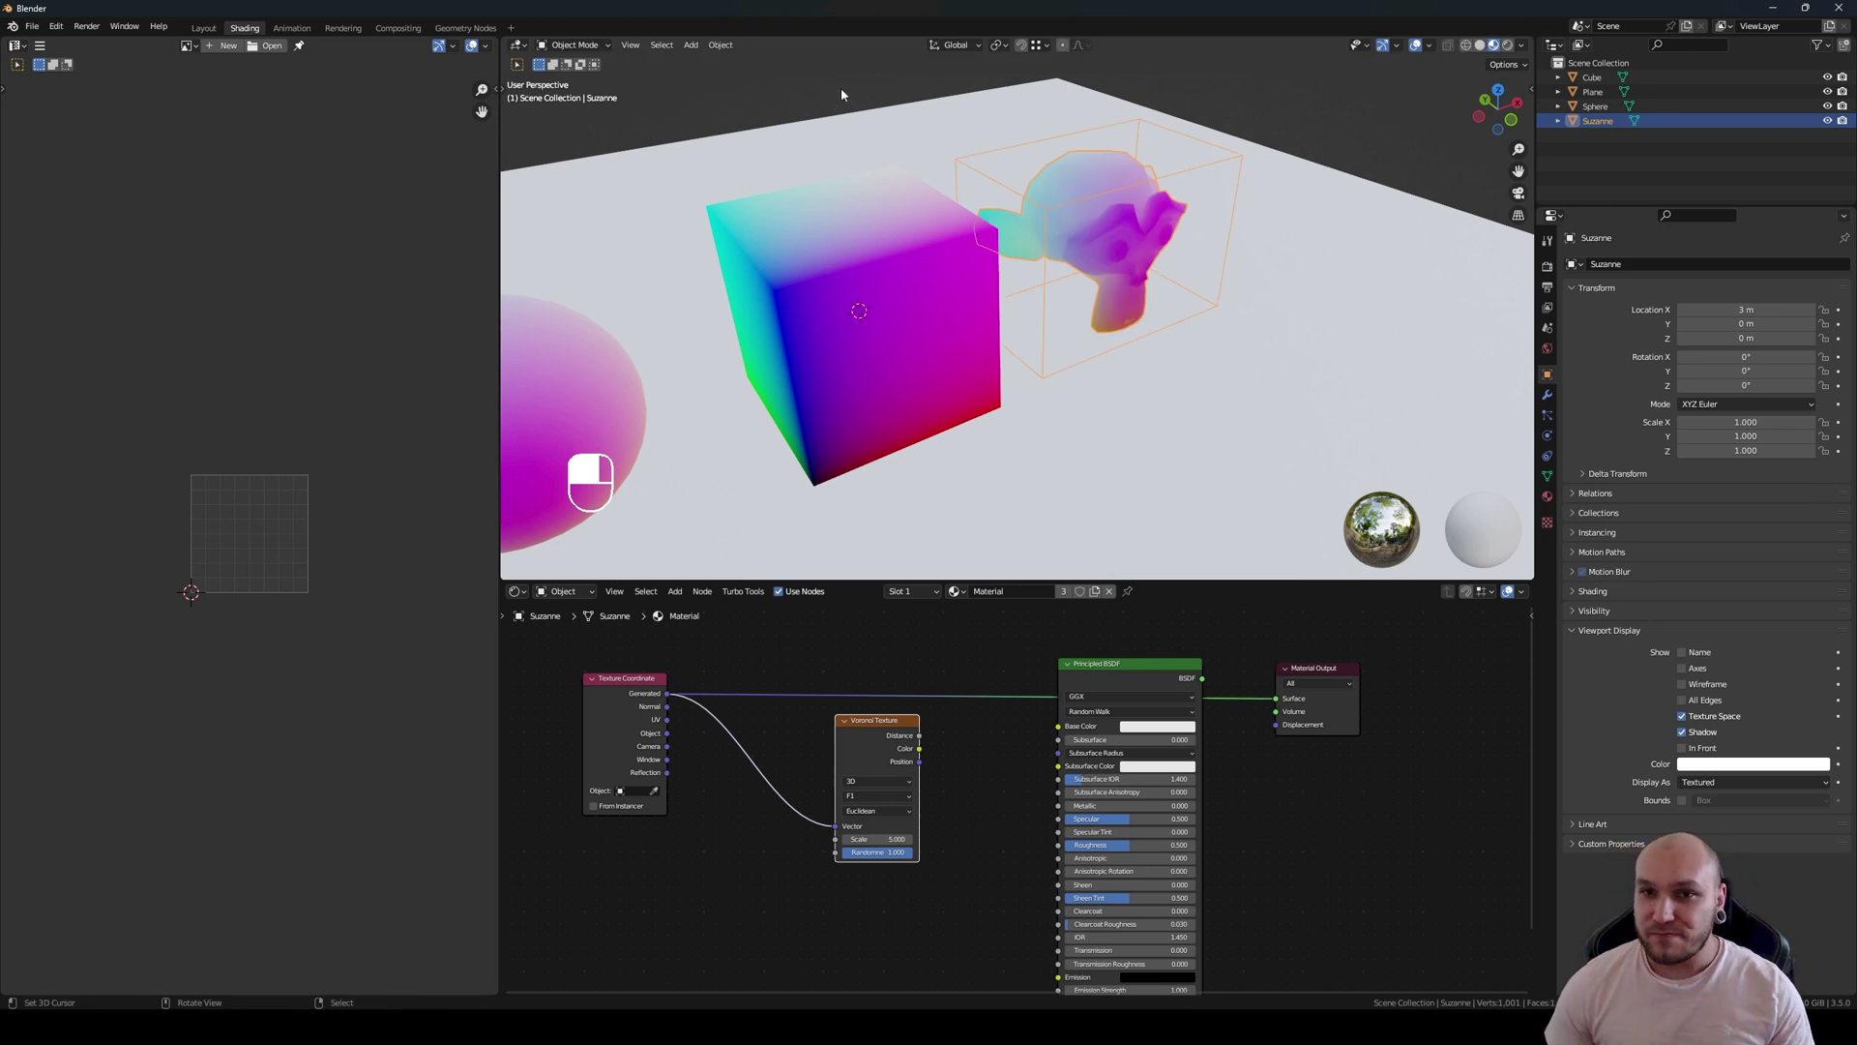
# Step: Disable the Texture Space display for Suzanne and return to a view of all three objects
pyautogui.click(1681, 716)
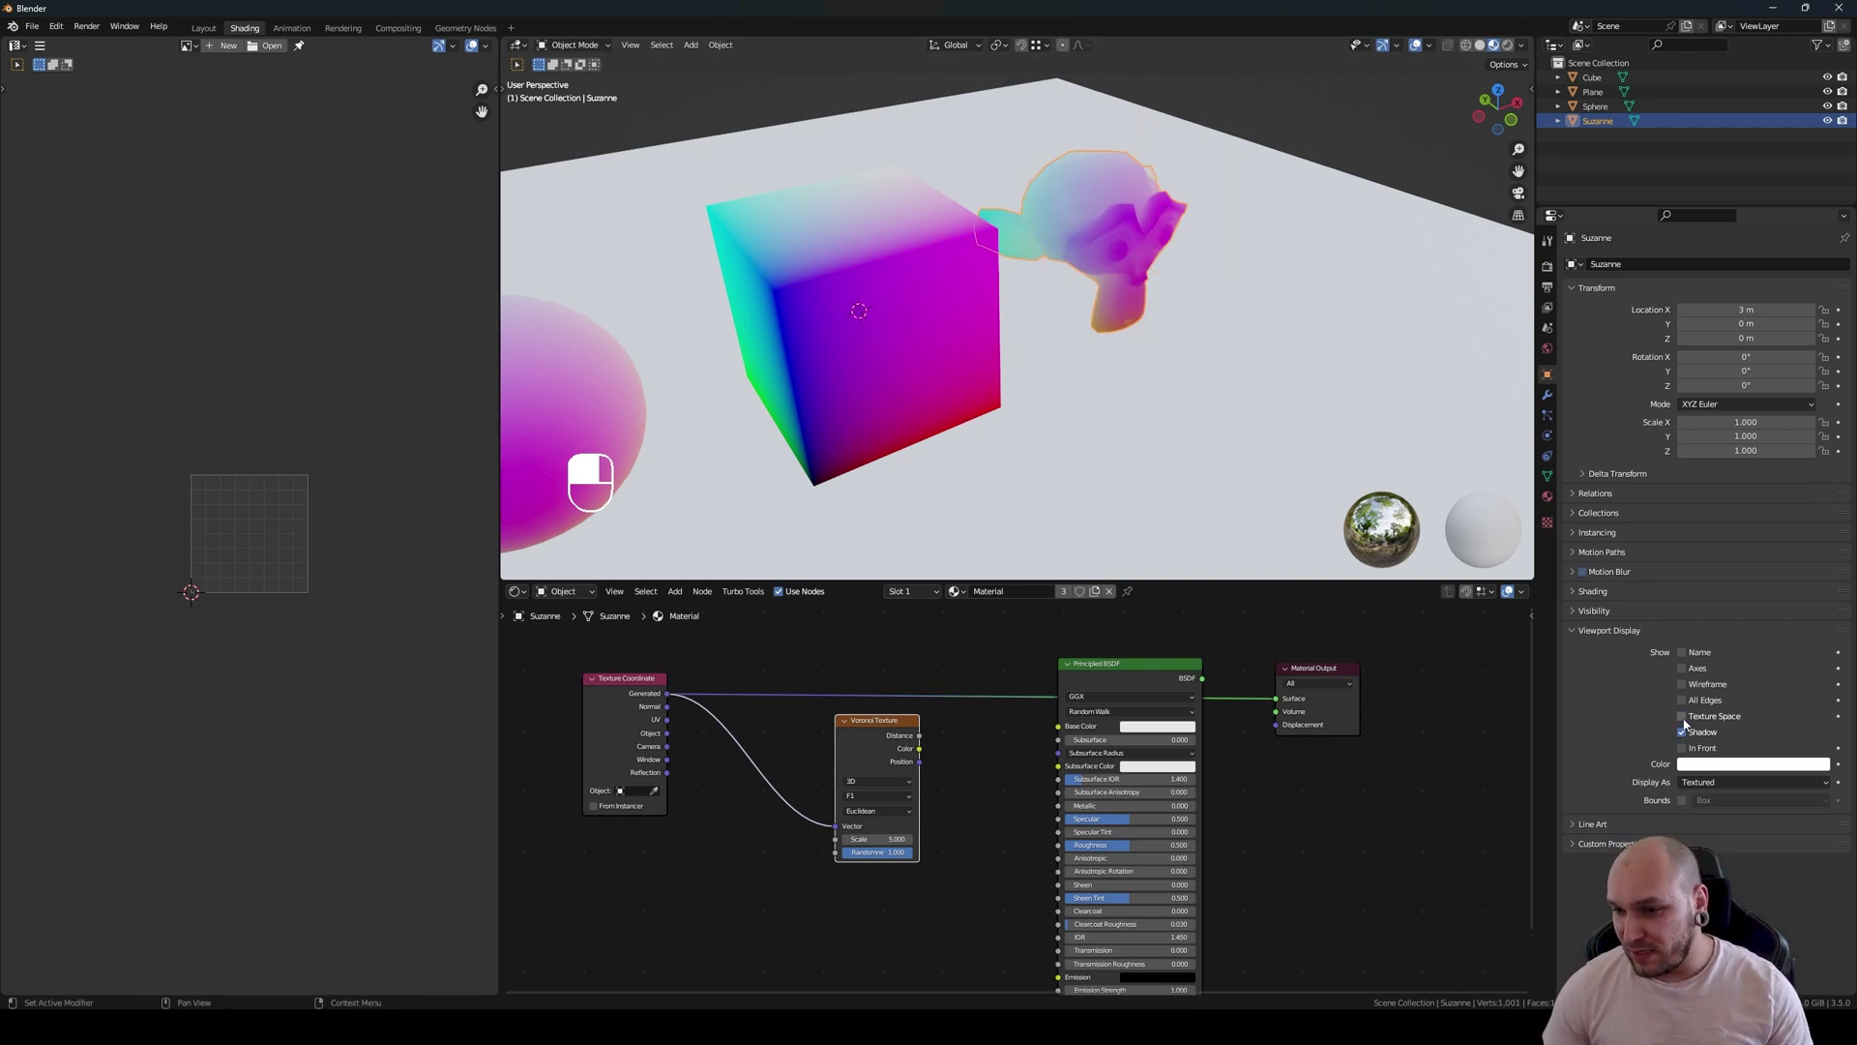
pyautogui.moveTo(1160, 436); pyautogui.dragTo(1296, 348, button='middle')
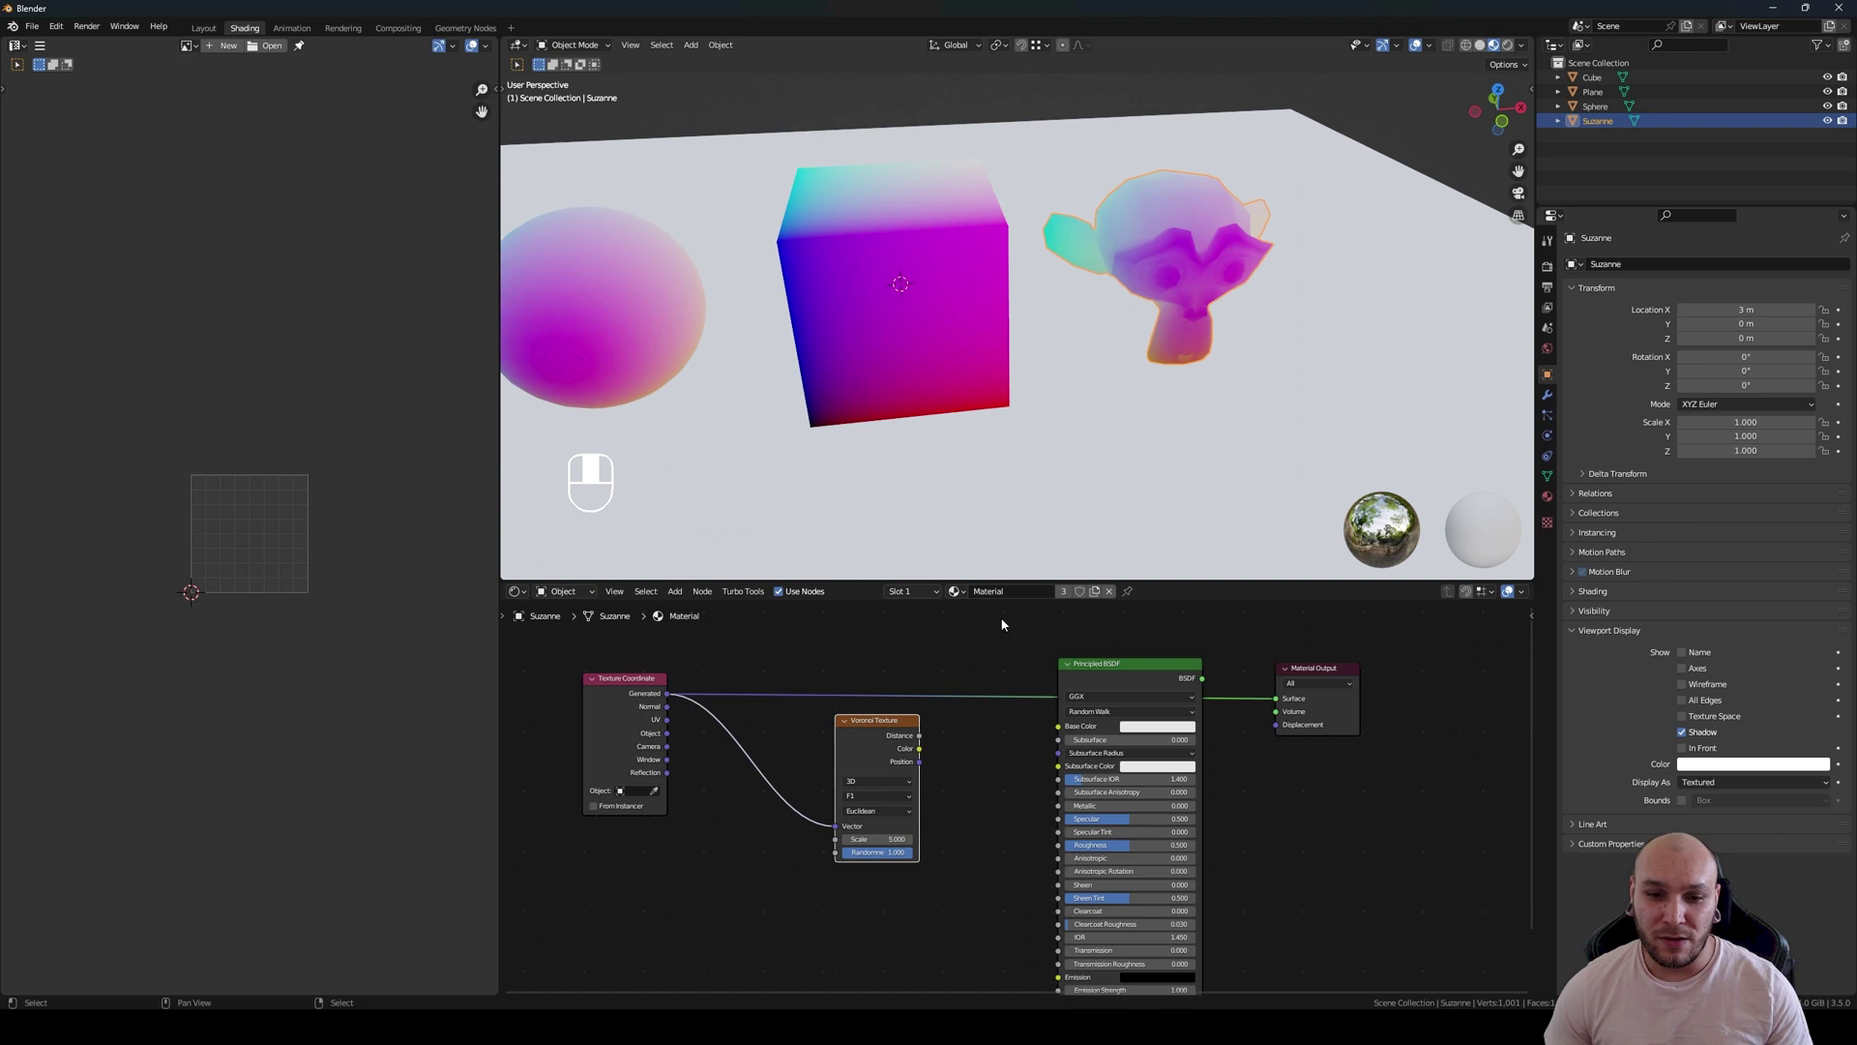
# Step: Preview the Voronoi texture on the material, and unlink and reconnect the Generated output to its Vector input
pyautogui.keyDown('ctrl'); pyautogui.keyDown('shift'); pyautogui.click(845, 738); pyautogui.keyUp('shift'); pyautogui.keyUp('ctrl')
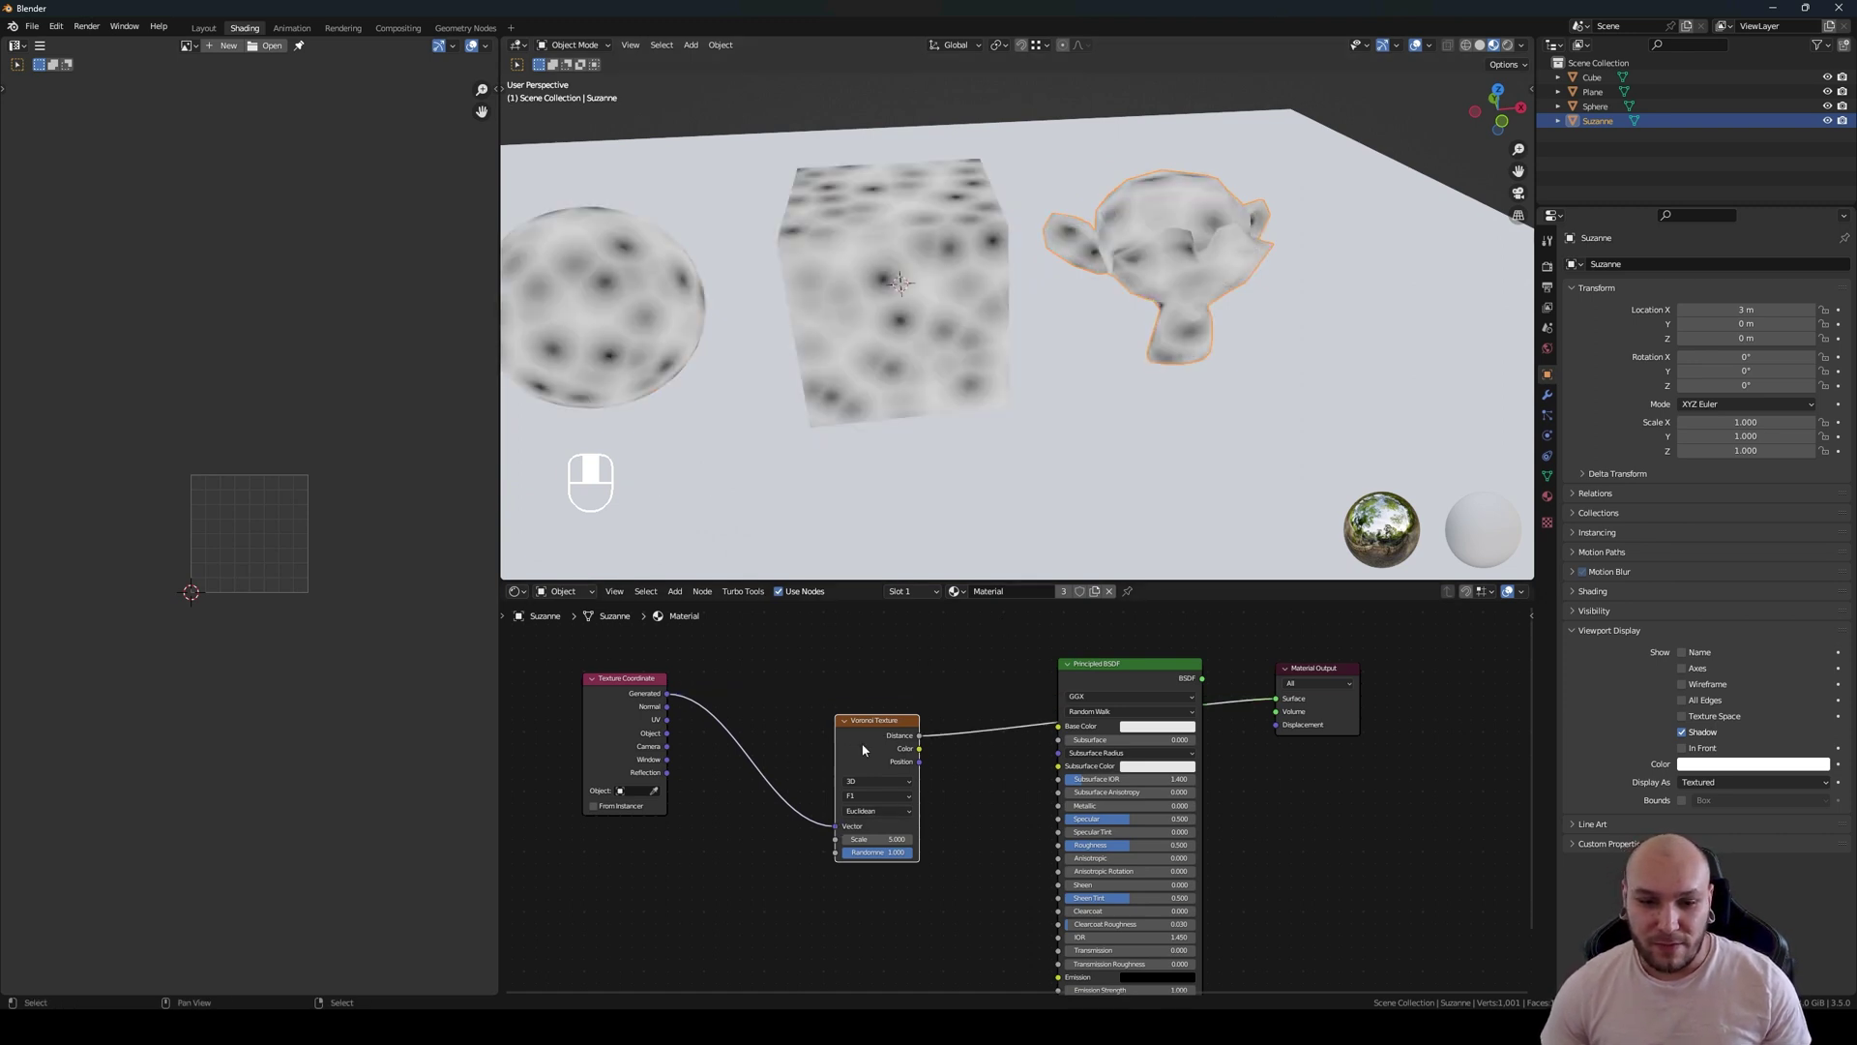
pyautogui.moveTo(844, 827); pyautogui.dragTo(838, 761)
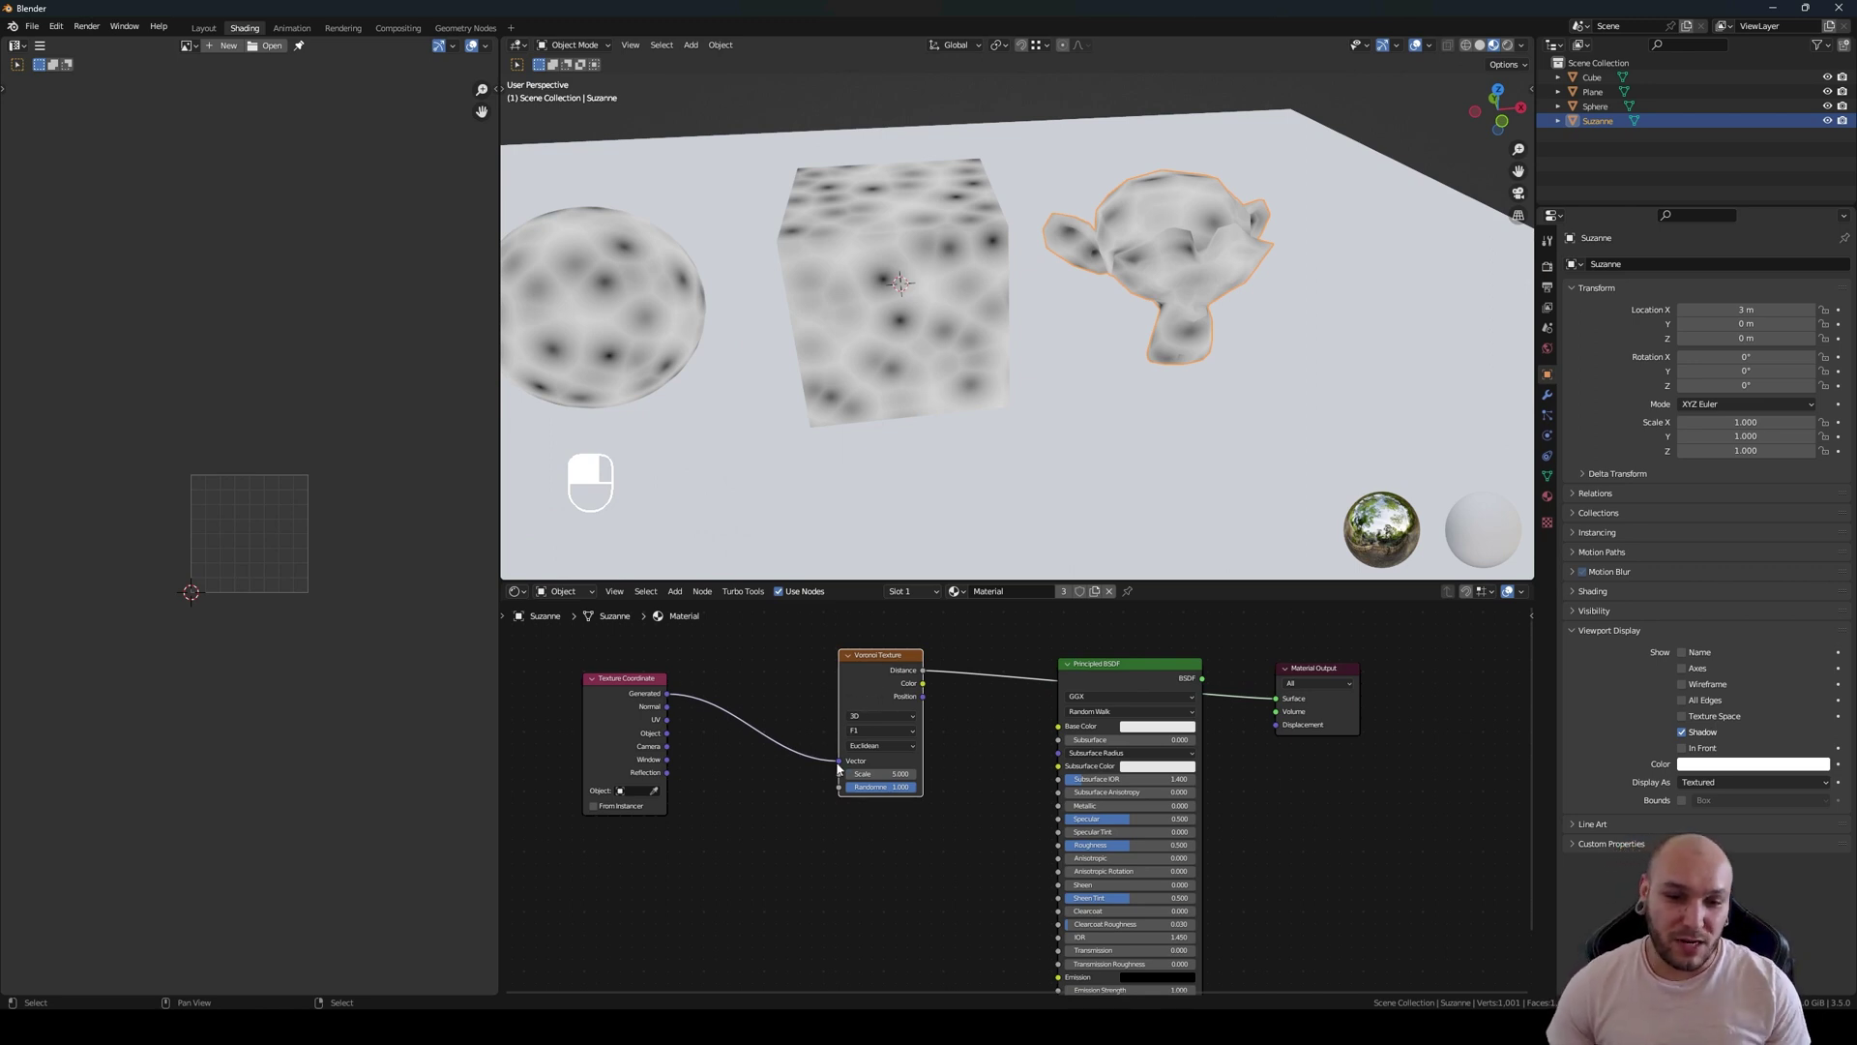
pyautogui.moveTo(838, 760); pyautogui.dragTo(754, 735)
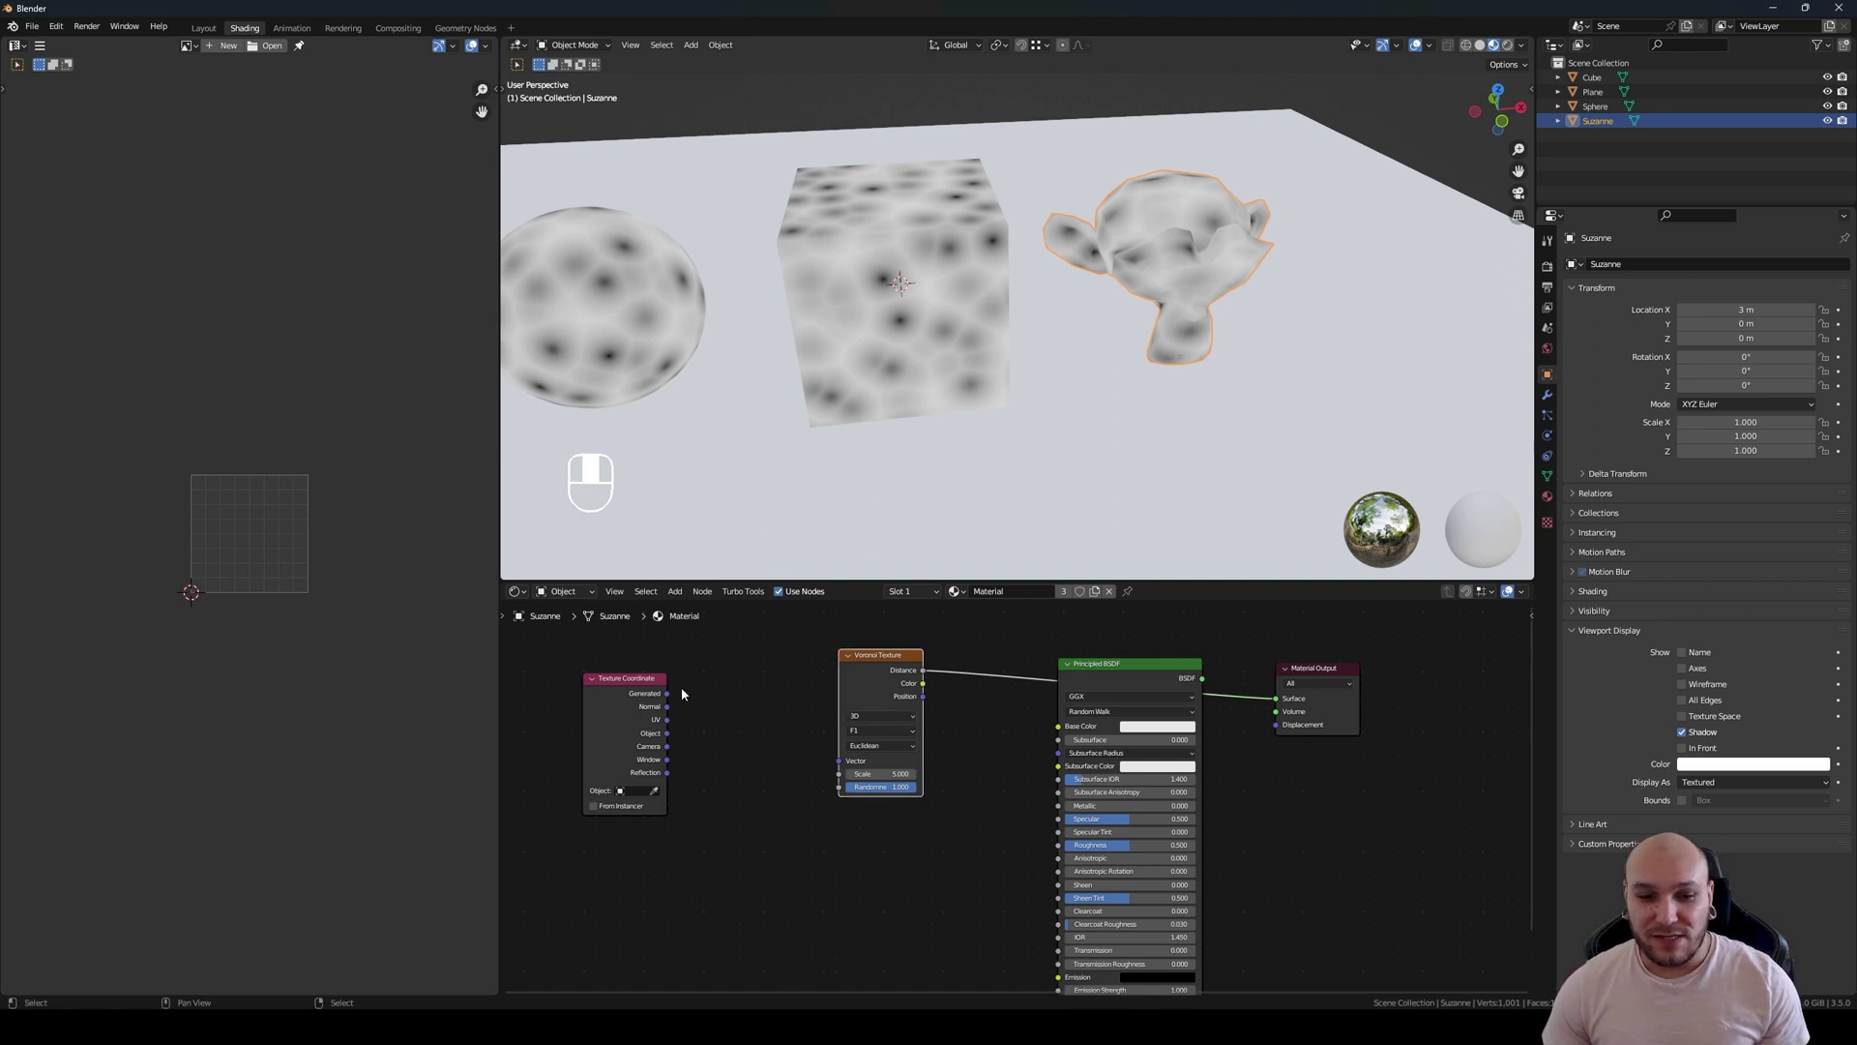
pyautogui.moveTo(667, 693); pyautogui.dragTo(834, 764)
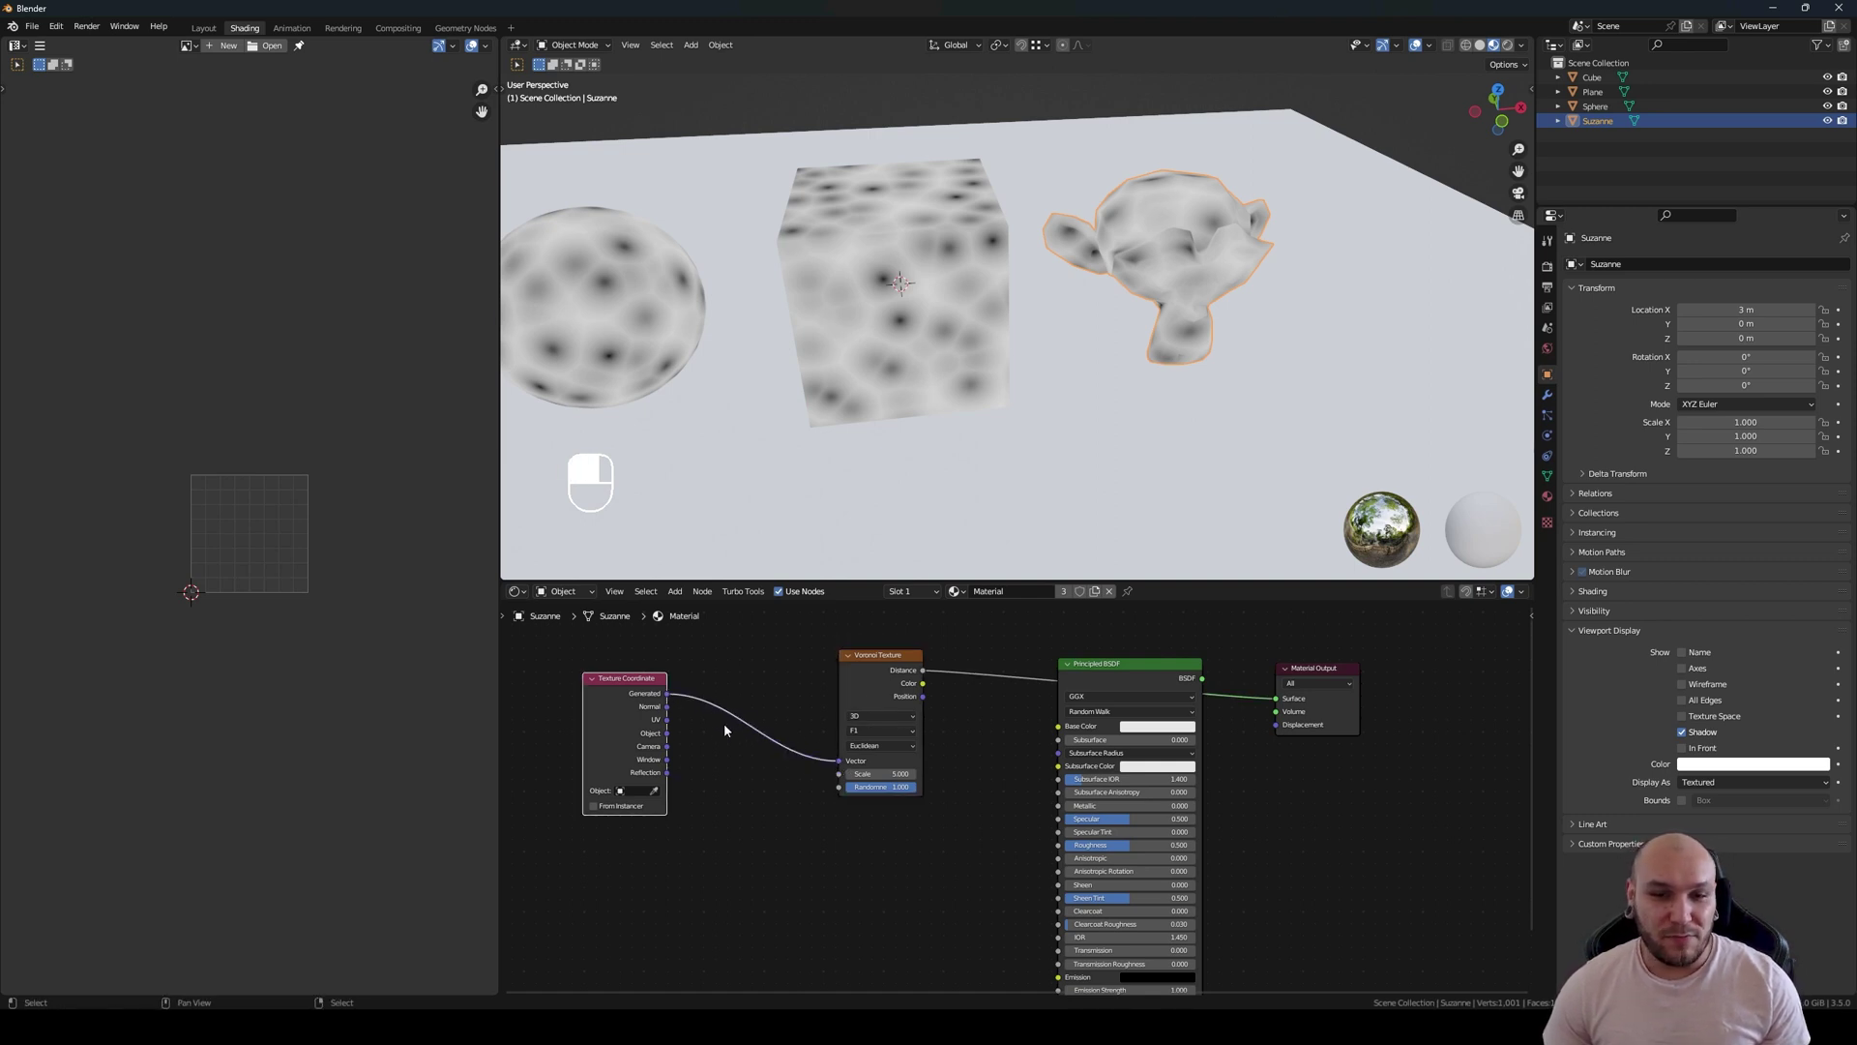
# Step: Switch the Voronoi texture's dimensions to 1D and finally to 2D
pyautogui.click(875, 717)
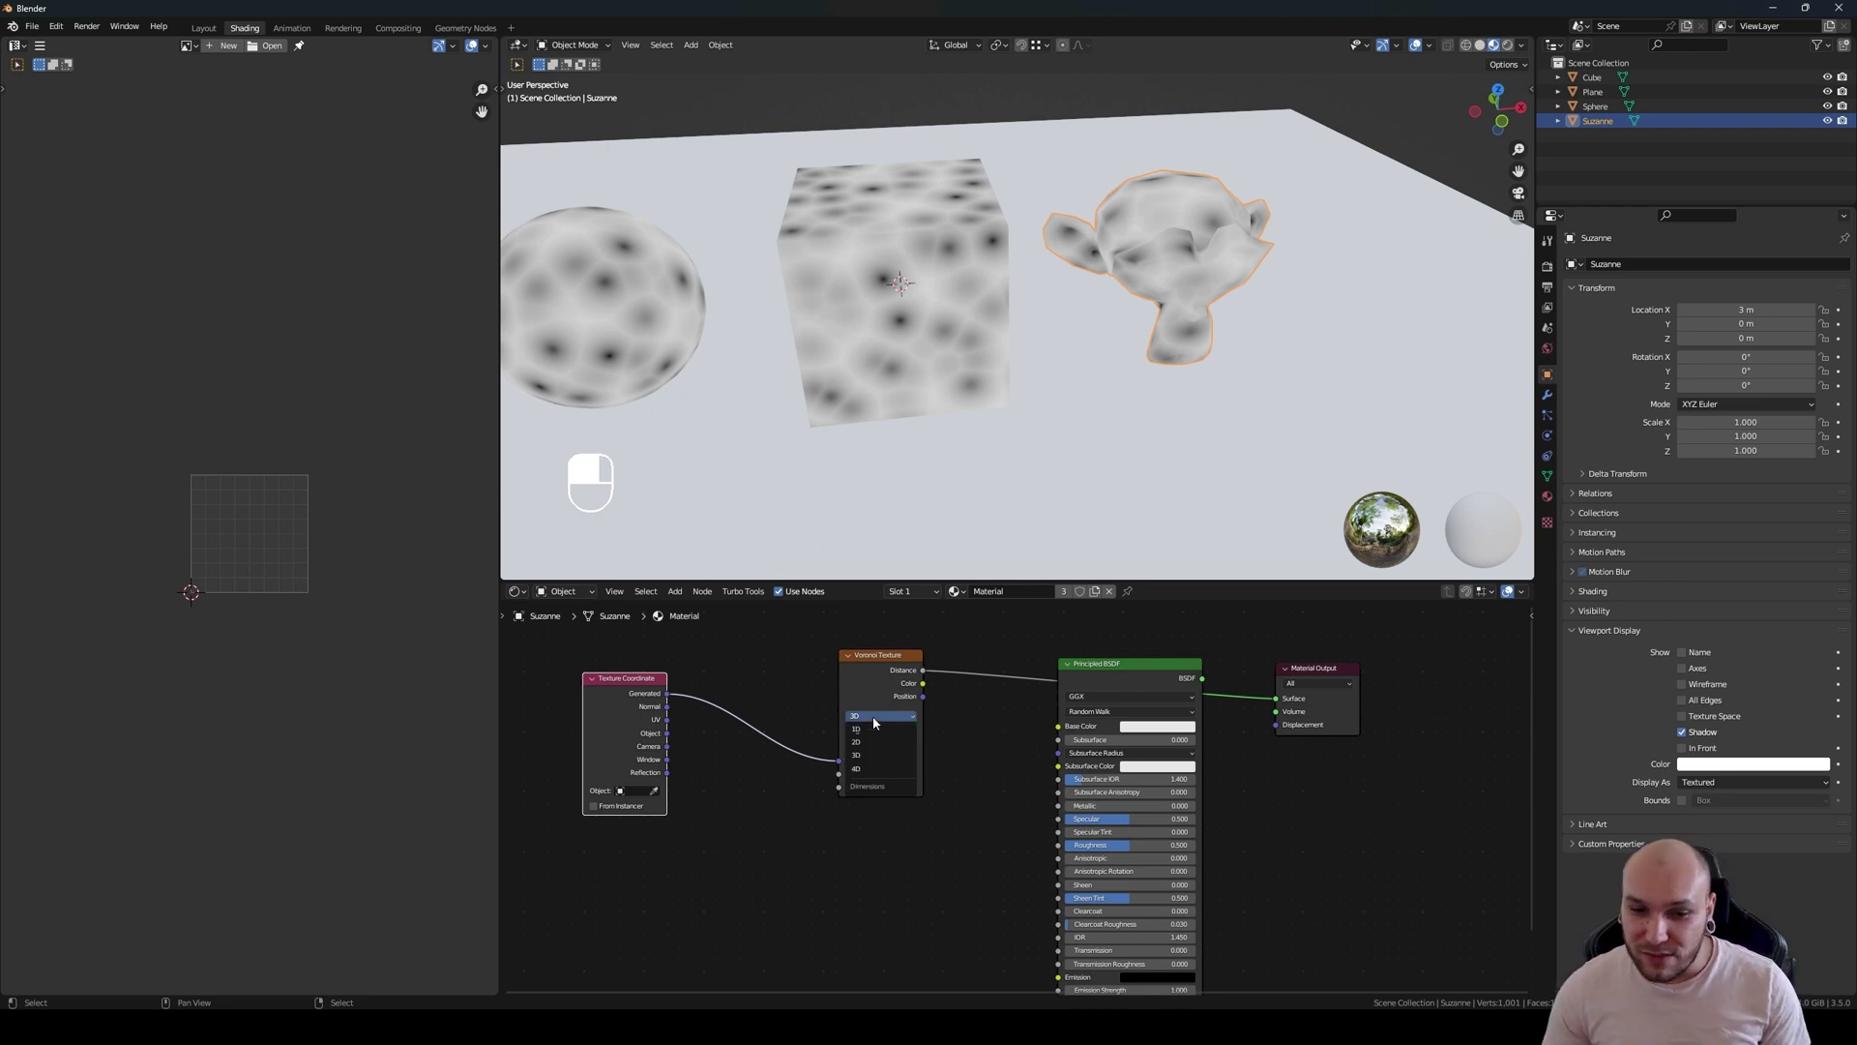
pyautogui.click(874, 729)
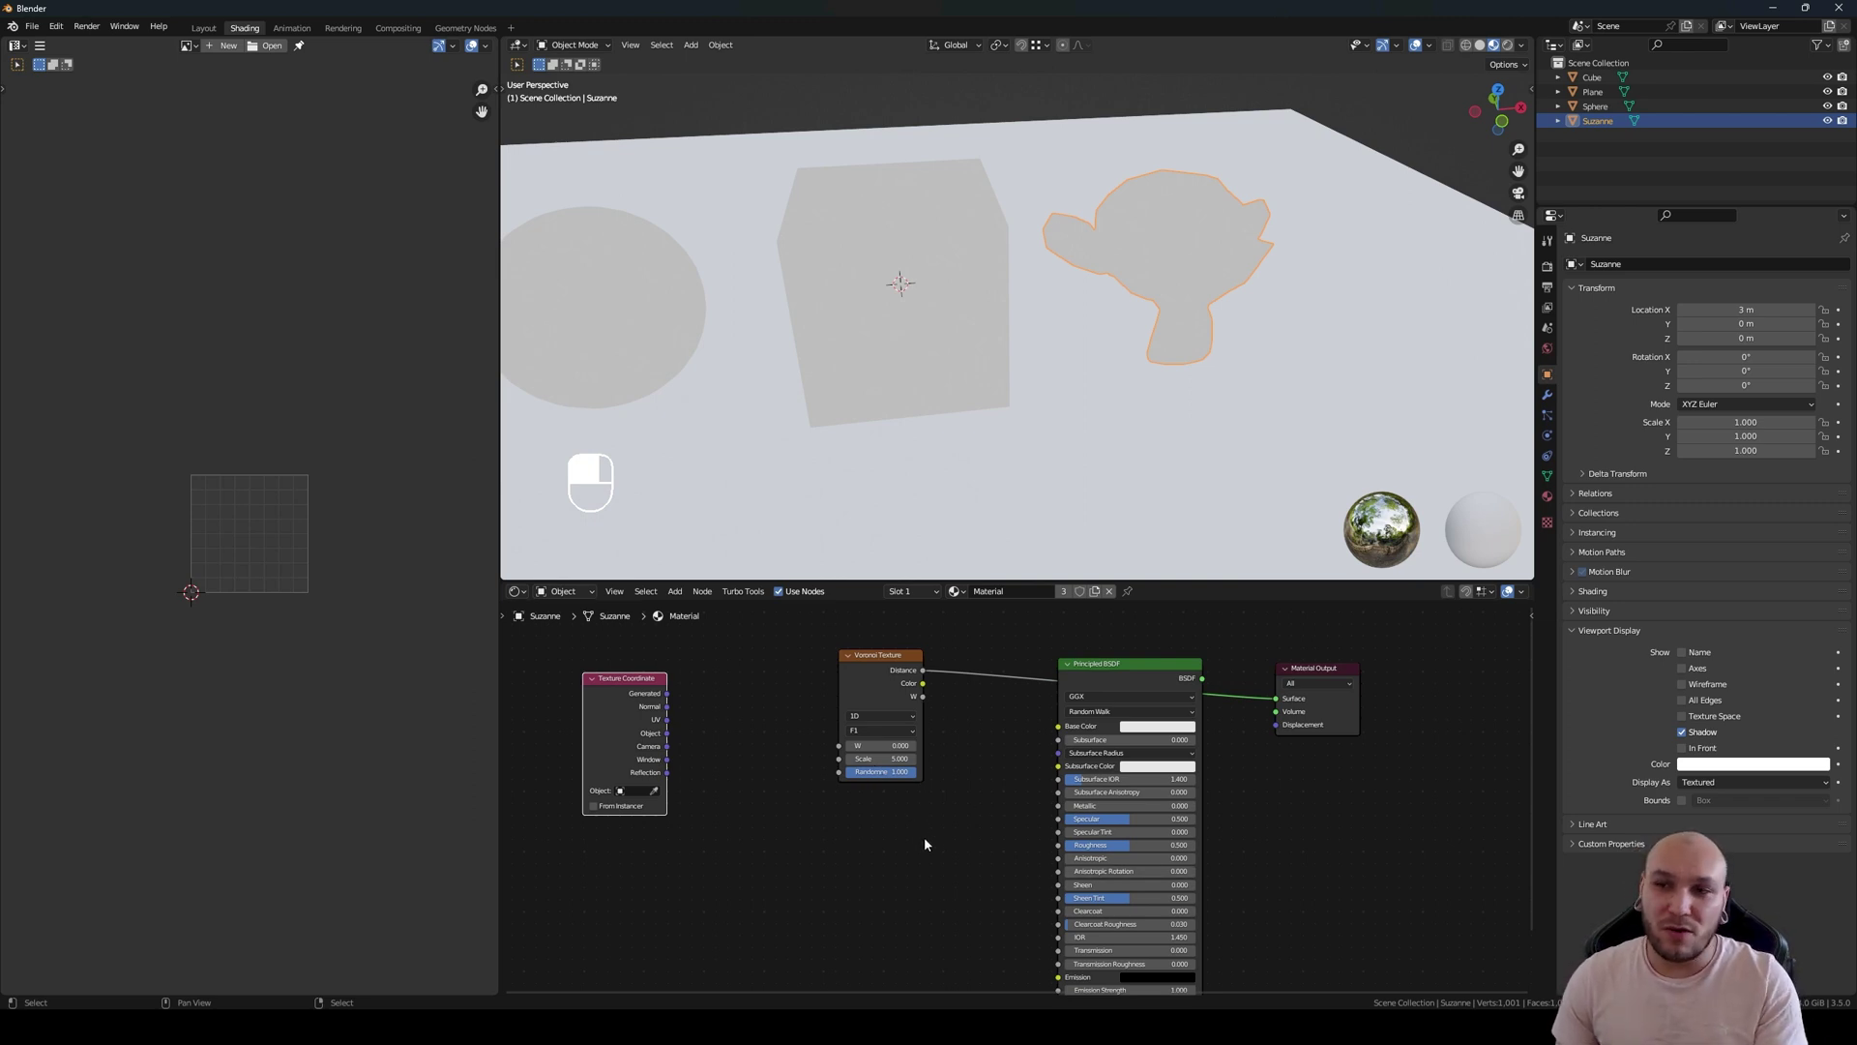
pyautogui.click(868, 717)
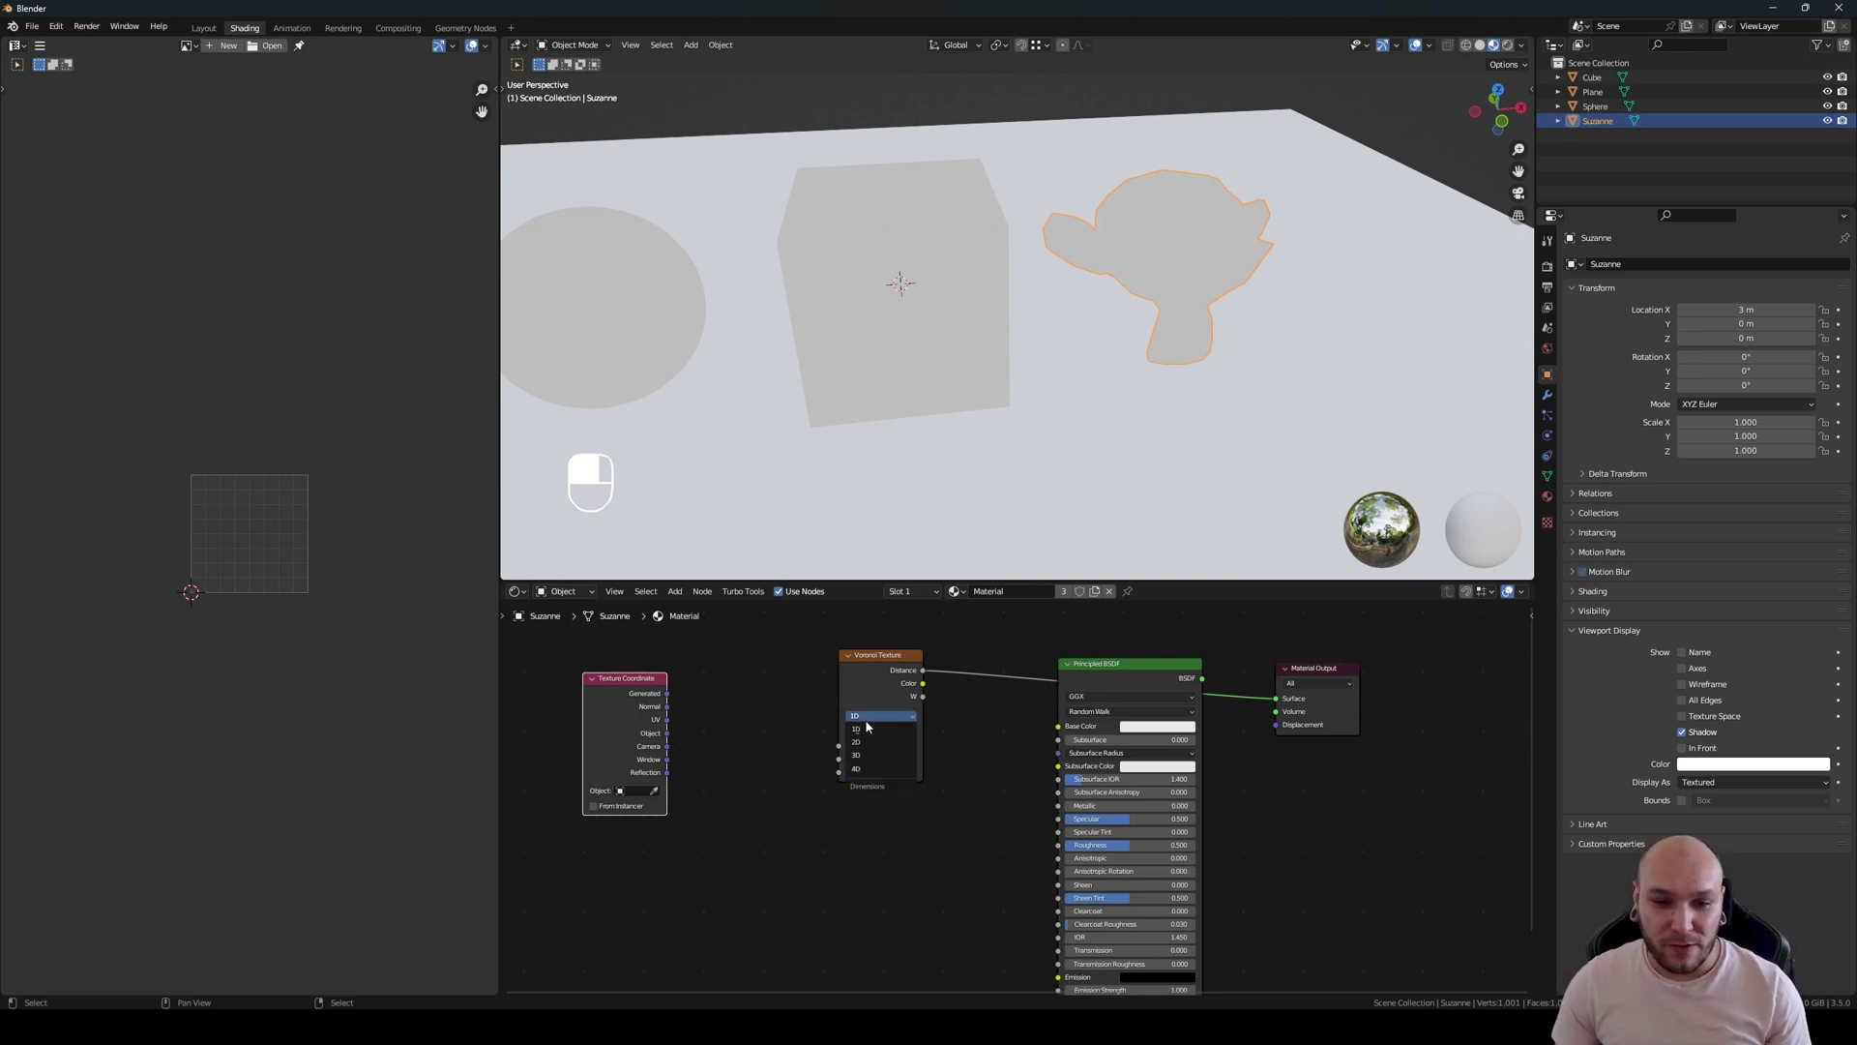
pyautogui.click(870, 741)
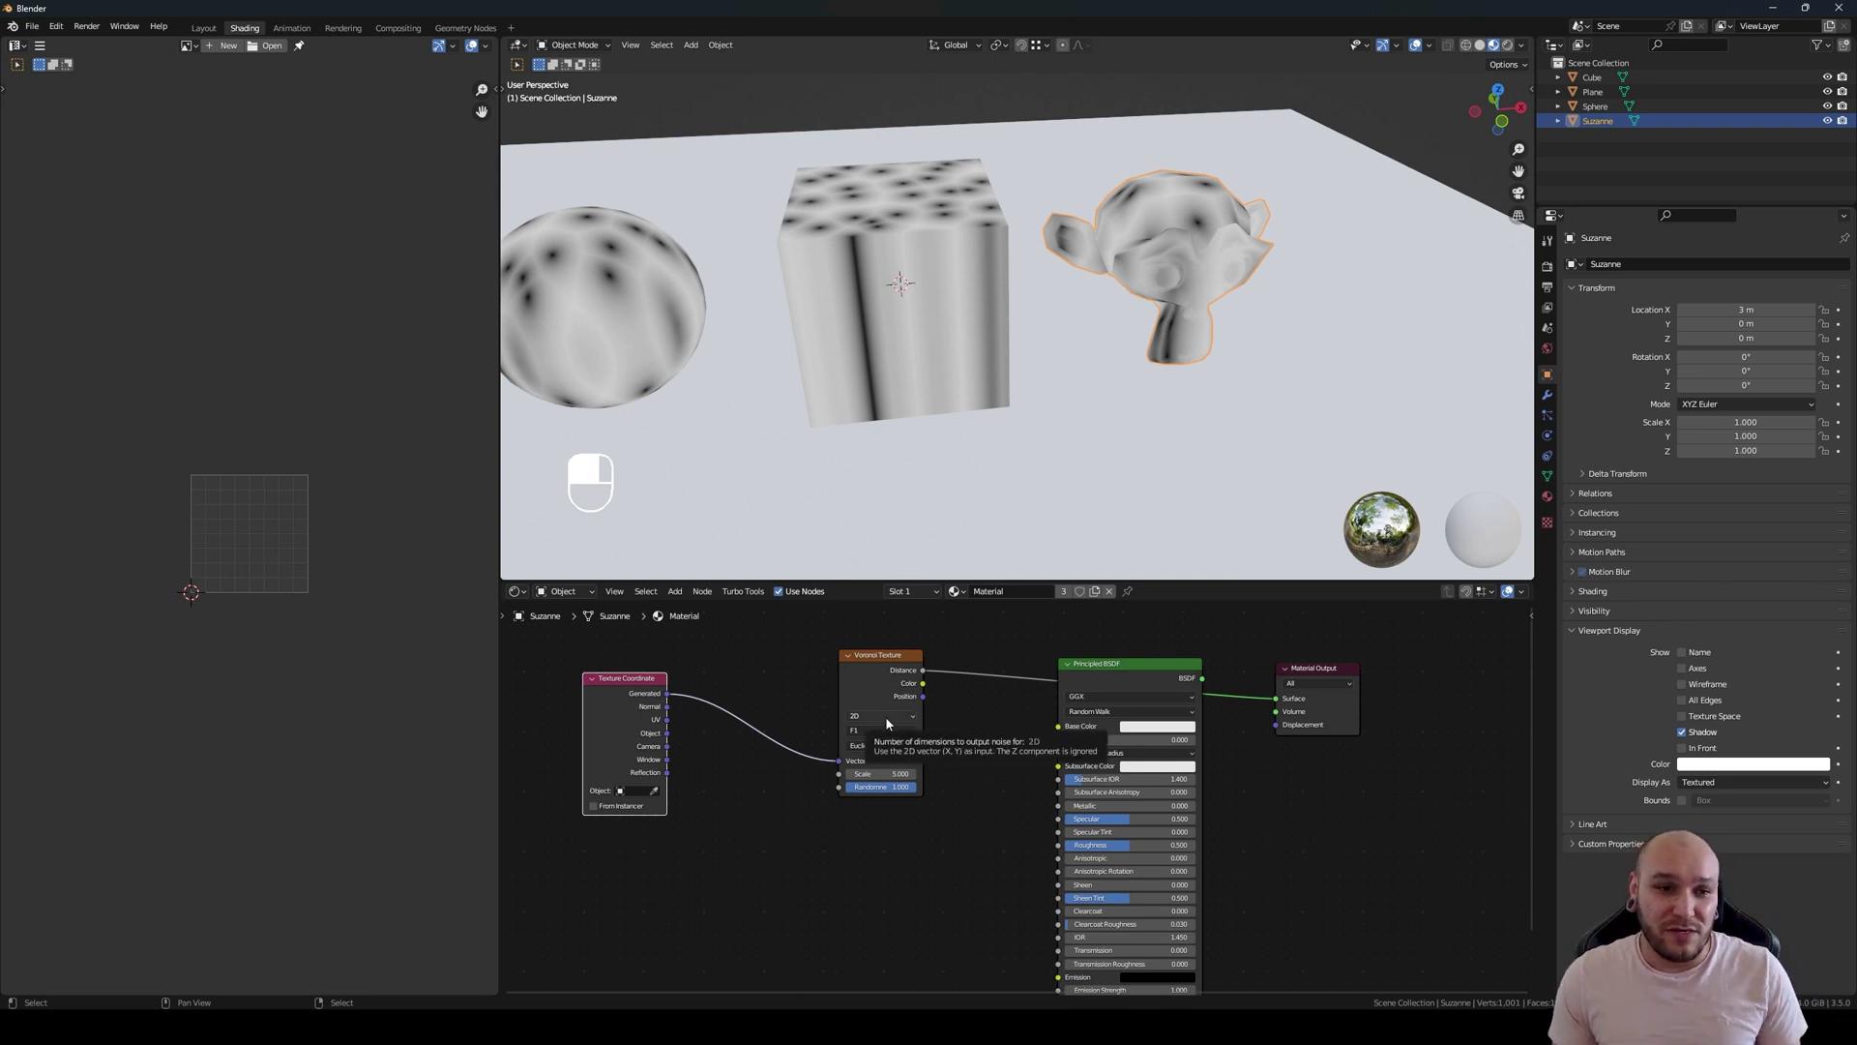
# Step: Preview the Generated output on the cube's corner and sides, and return the preview to the Voronoi texture
pyautogui.keyDown('ctrl'); pyautogui.keyDown('shift'); pyautogui.click(624, 735); pyautogui.keyUp('shift'); pyautogui.keyUp('ctrl')
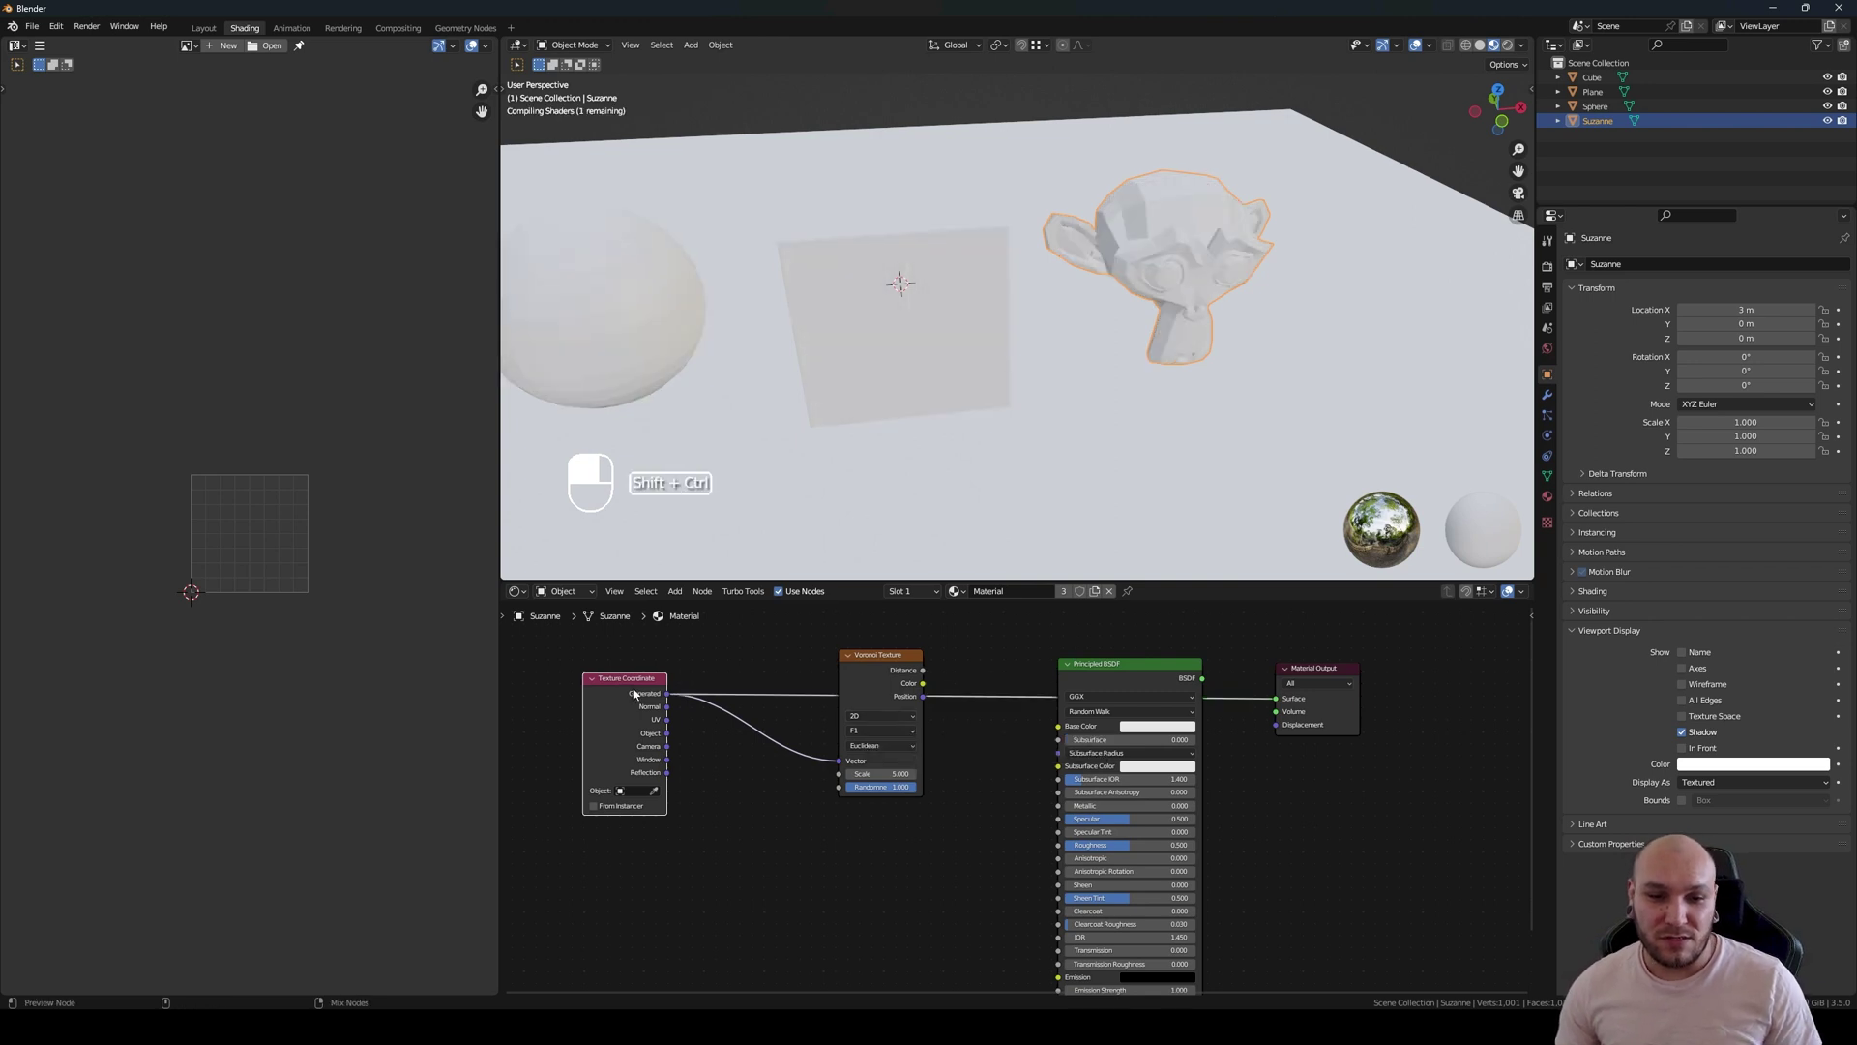
pyautogui.moveTo(772, 538); pyautogui.dragTo(792, 485, button='middle')
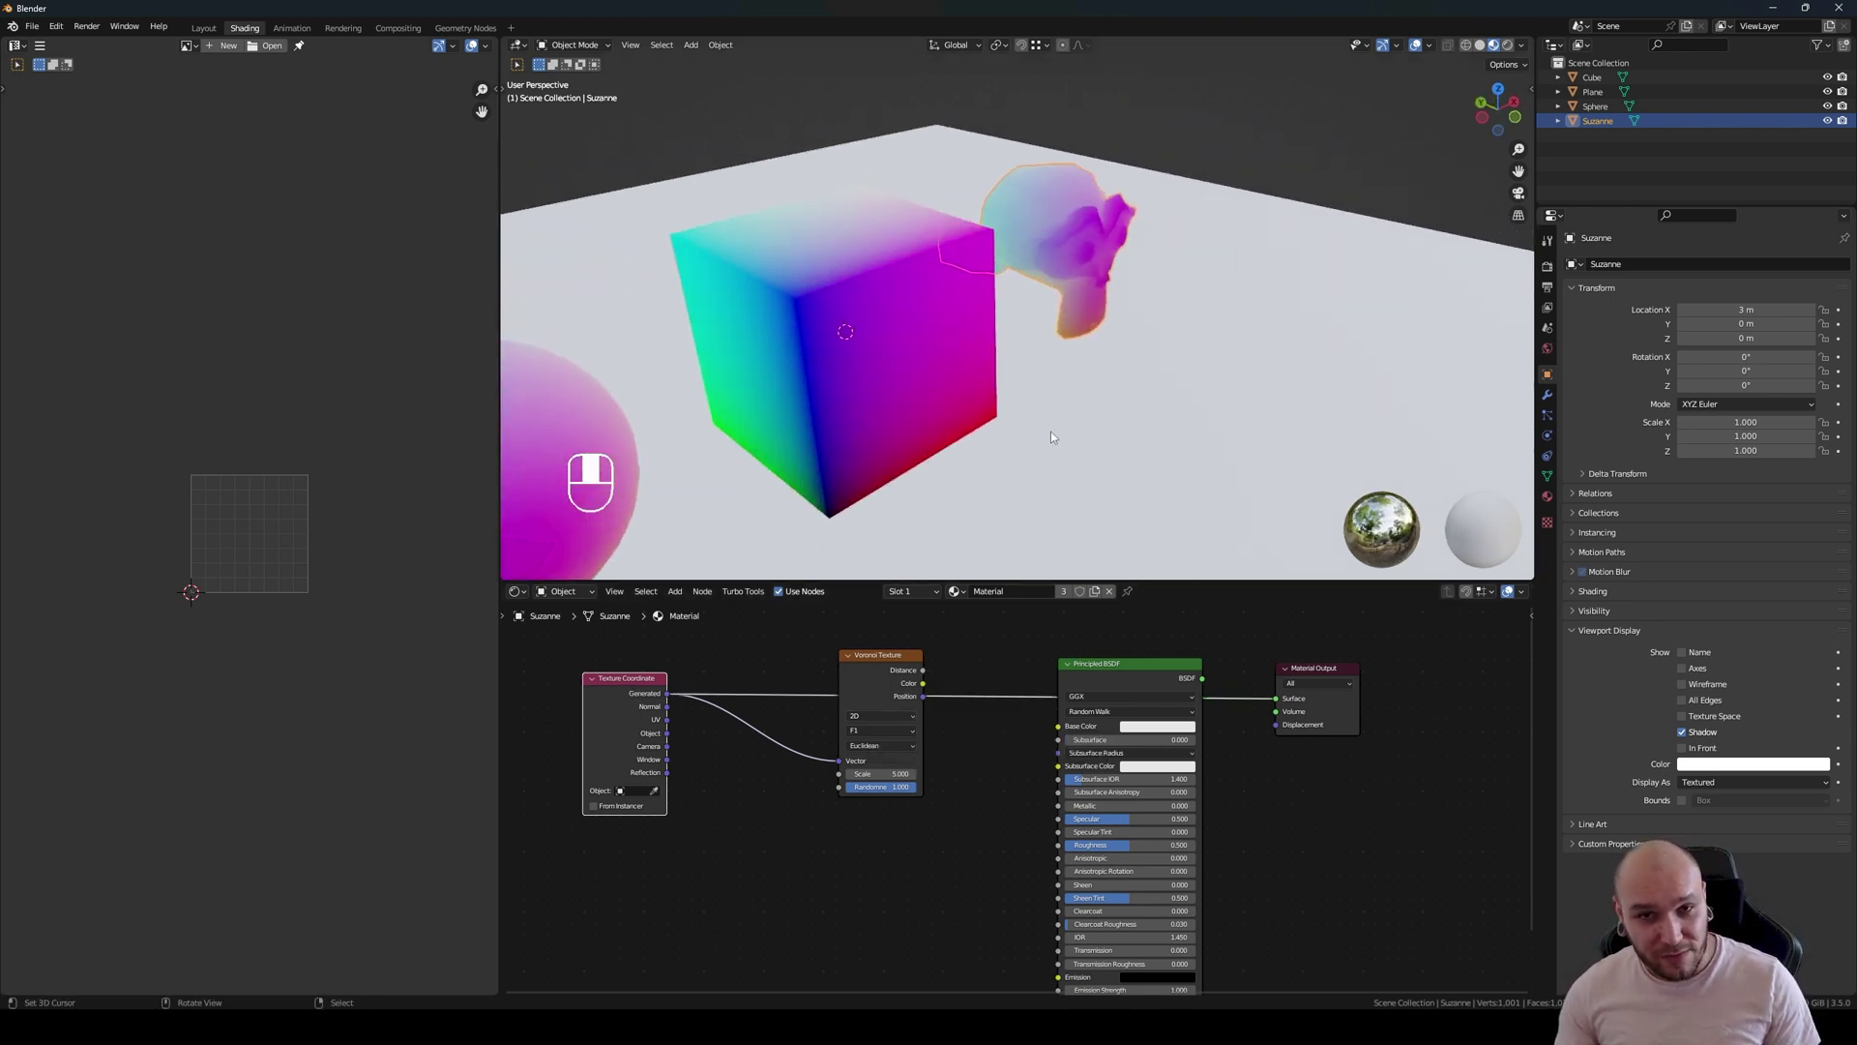
pyautogui.keyDown('ctrl'); pyautogui.keyDown('shift'); pyautogui.click(880, 680); pyautogui.keyUp('shift'); pyautogui.keyUp('ctrl')
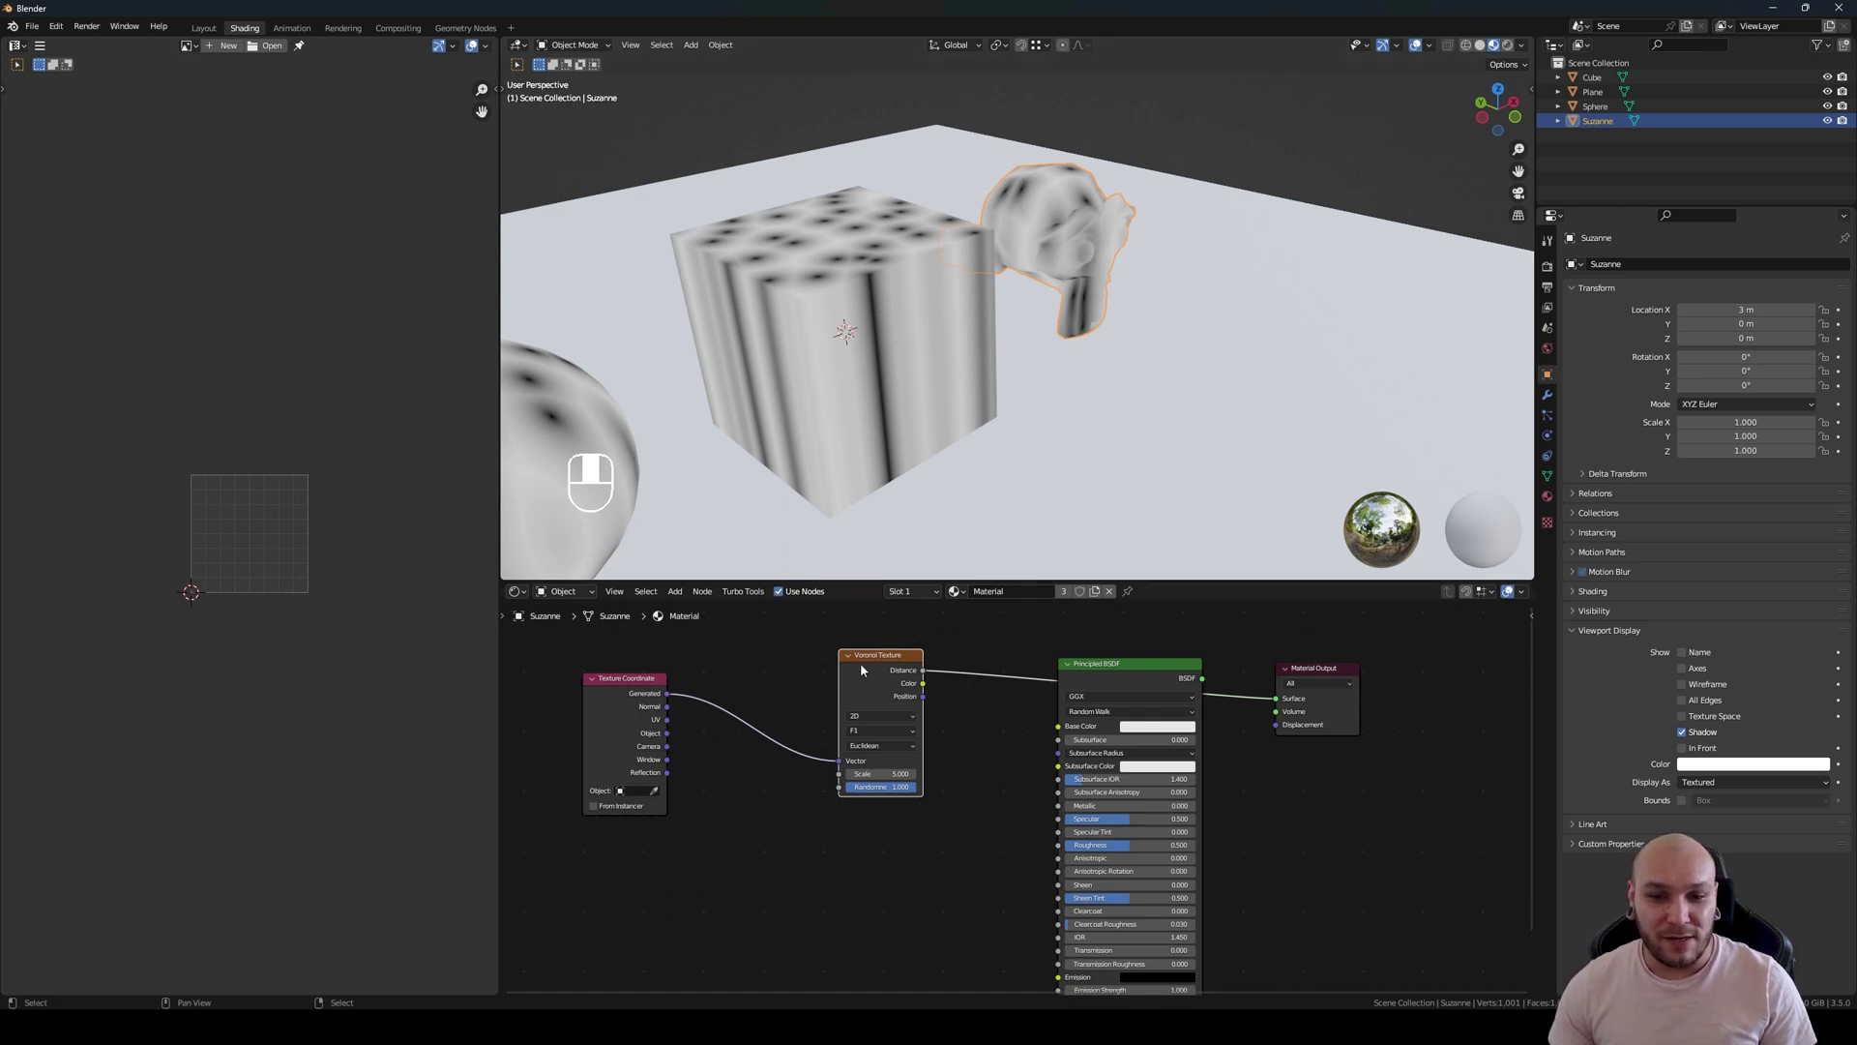
# Step: Move the Voronoi node lower and add an Image Texture node with a new 1024 x 1024 px Color Grid image
pyautogui.moveTo(861, 663); pyautogui.dragTo(838, 821)
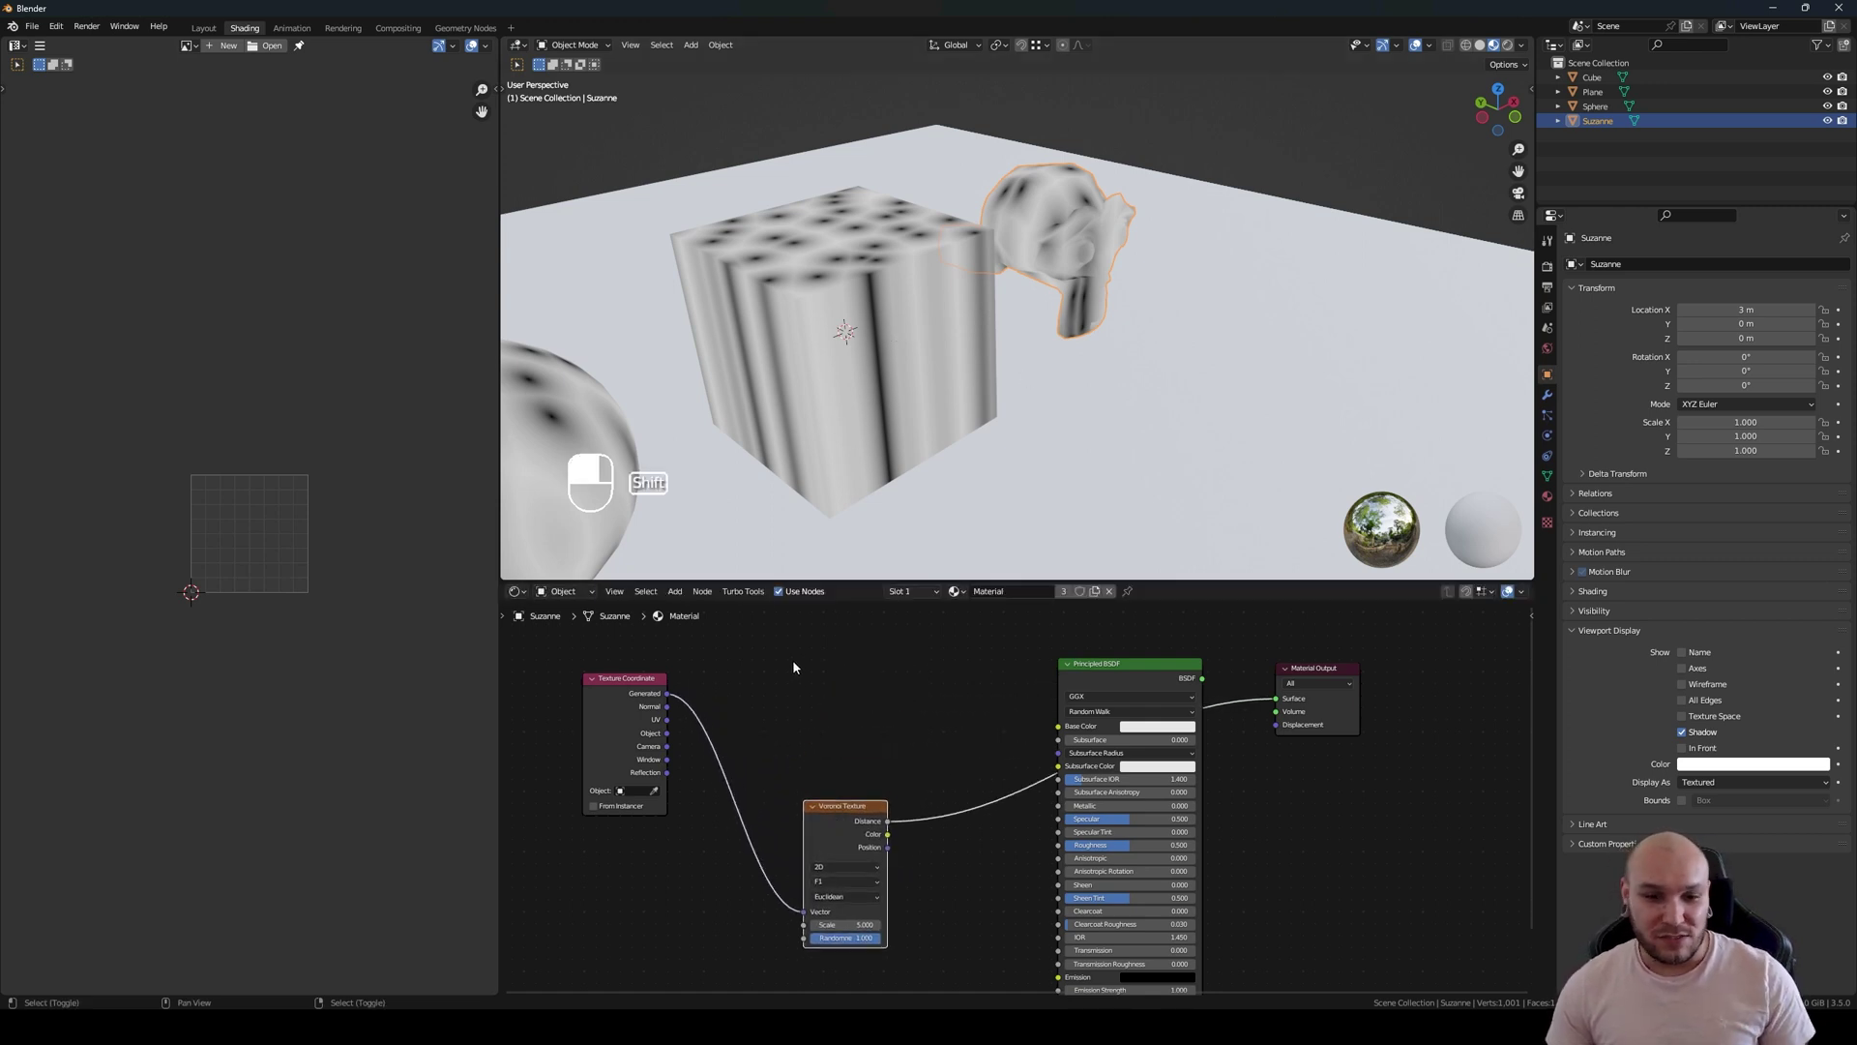
pyautogui.hotkey('shift', 'a')
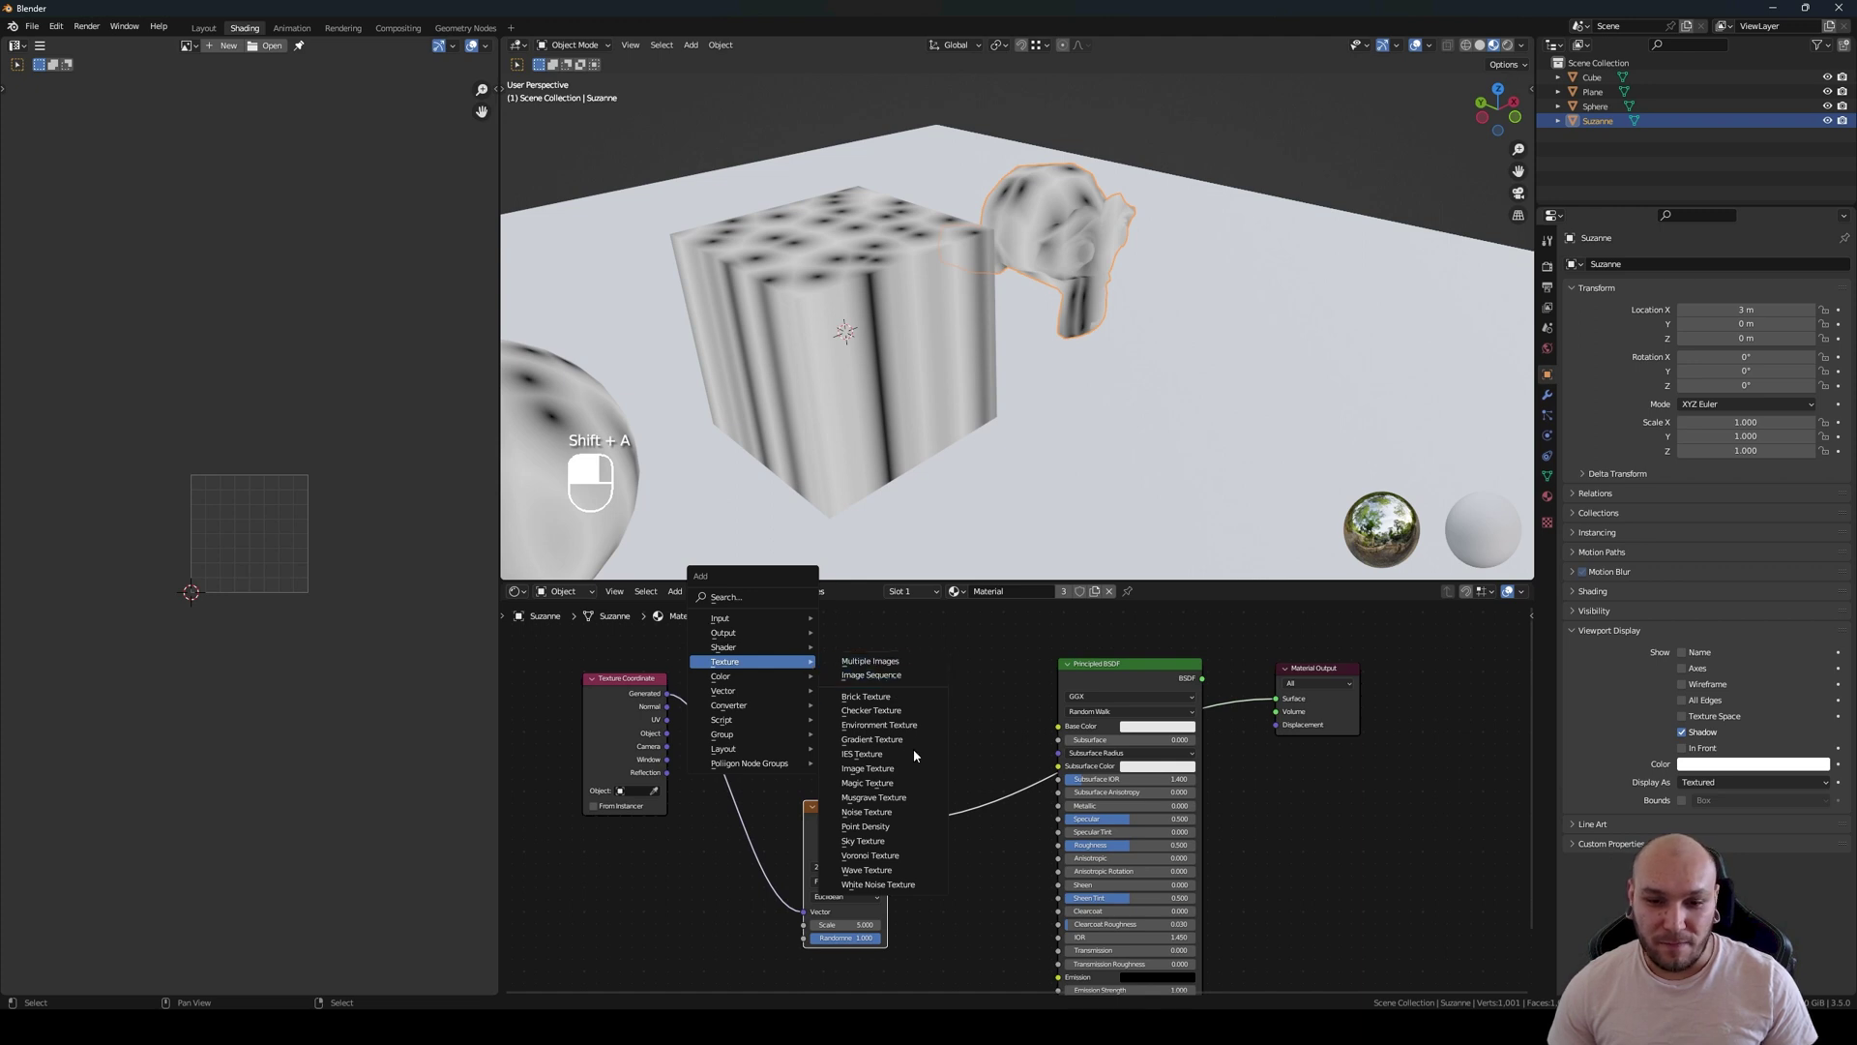
pyautogui.click(867, 768)
pyautogui.click(832, 687)
pyautogui.click(832, 685)
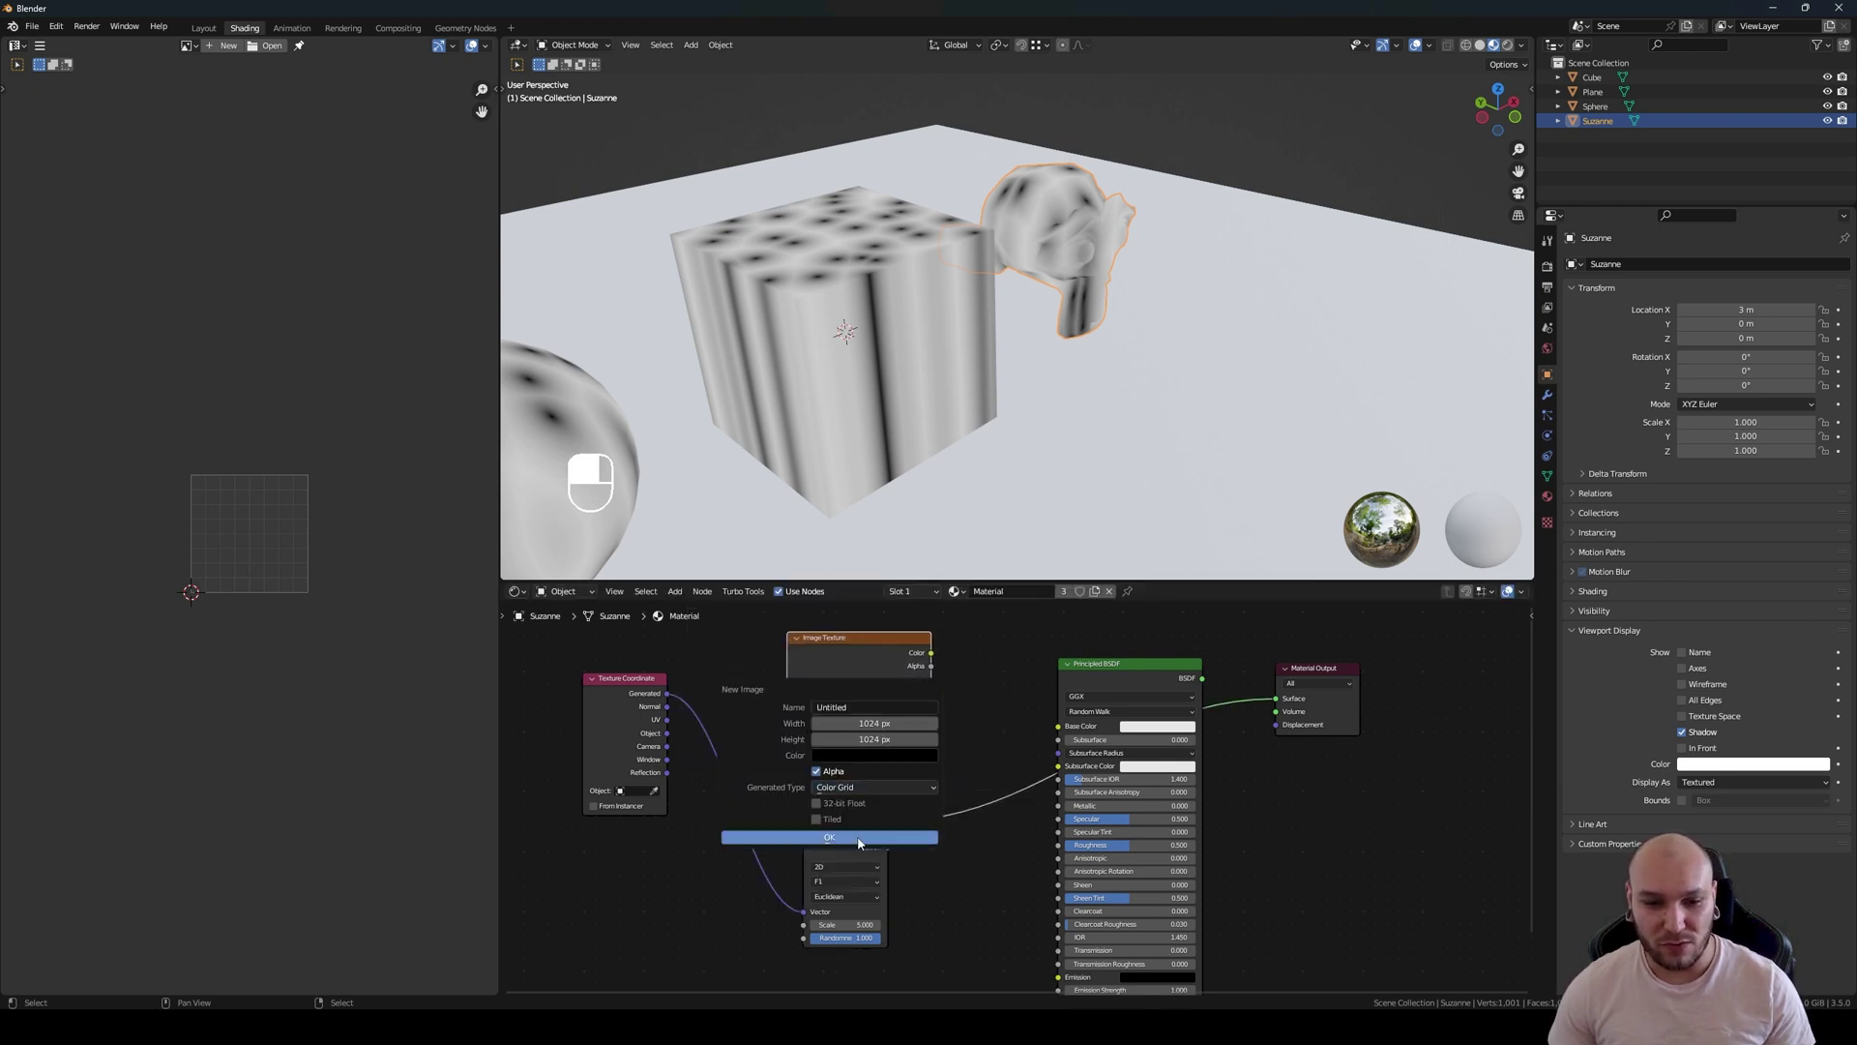
pyautogui.click(900, 836)
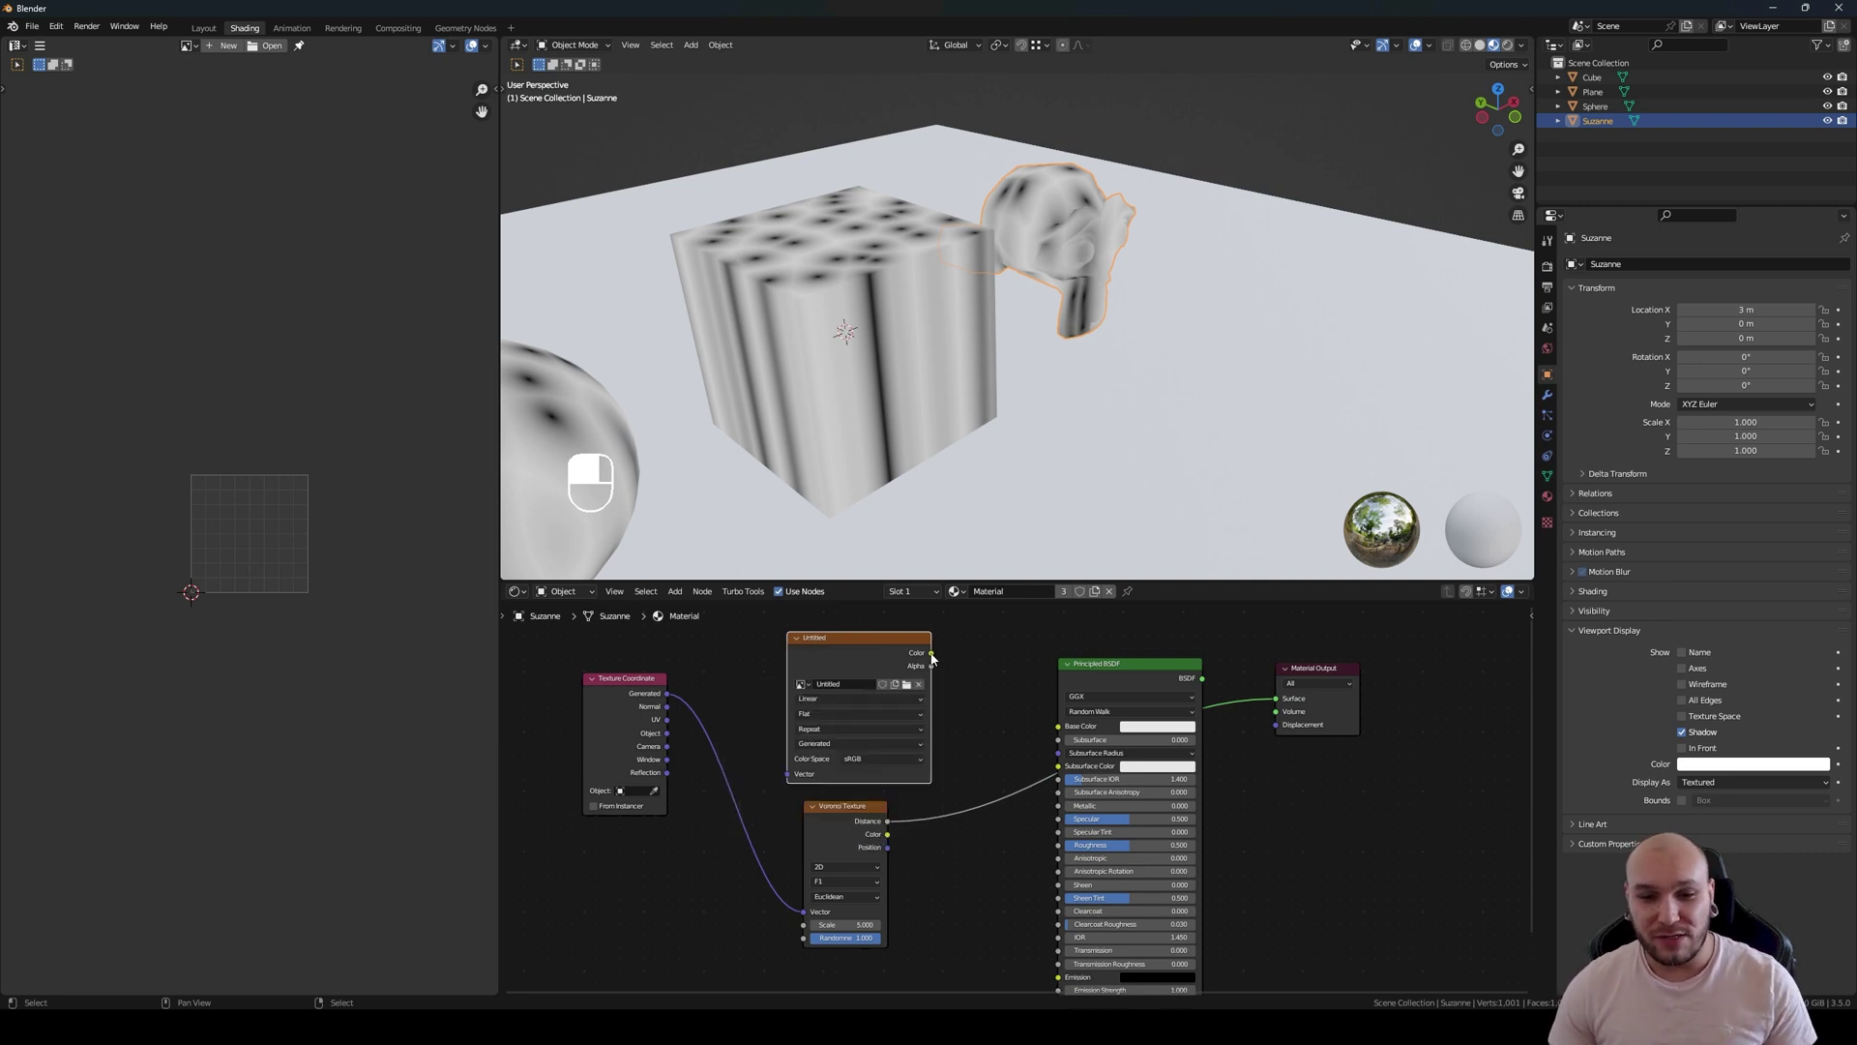
# Step: Connect the image texture's Color to the Principled BSDF's Base Color and preview the shader on the objects
pyautogui.moveTo(930, 652); pyautogui.dragTo(1058, 726)
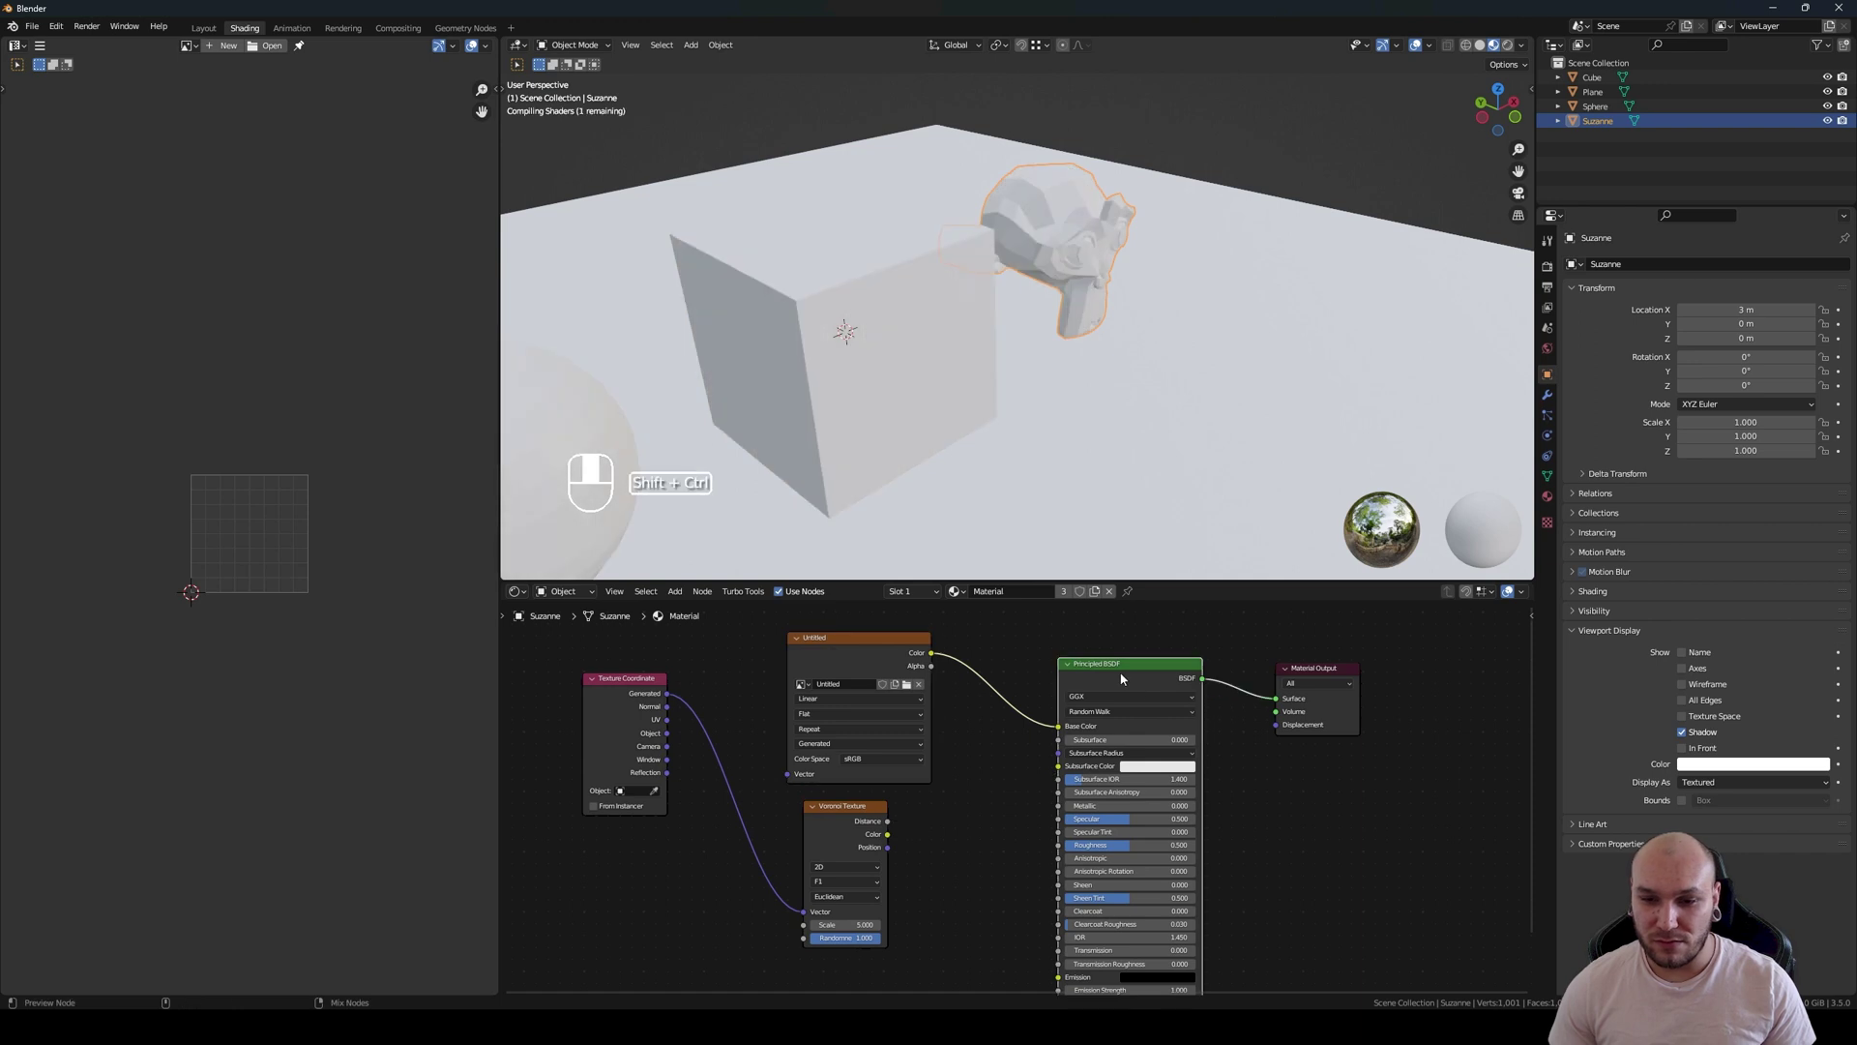
pyautogui.moveTo(967, 406); pyautogui.dragTo(1029, 389, button='middle')
pyautogui.moveTo(884, 662); pyautogui.dragTo(888, 655)
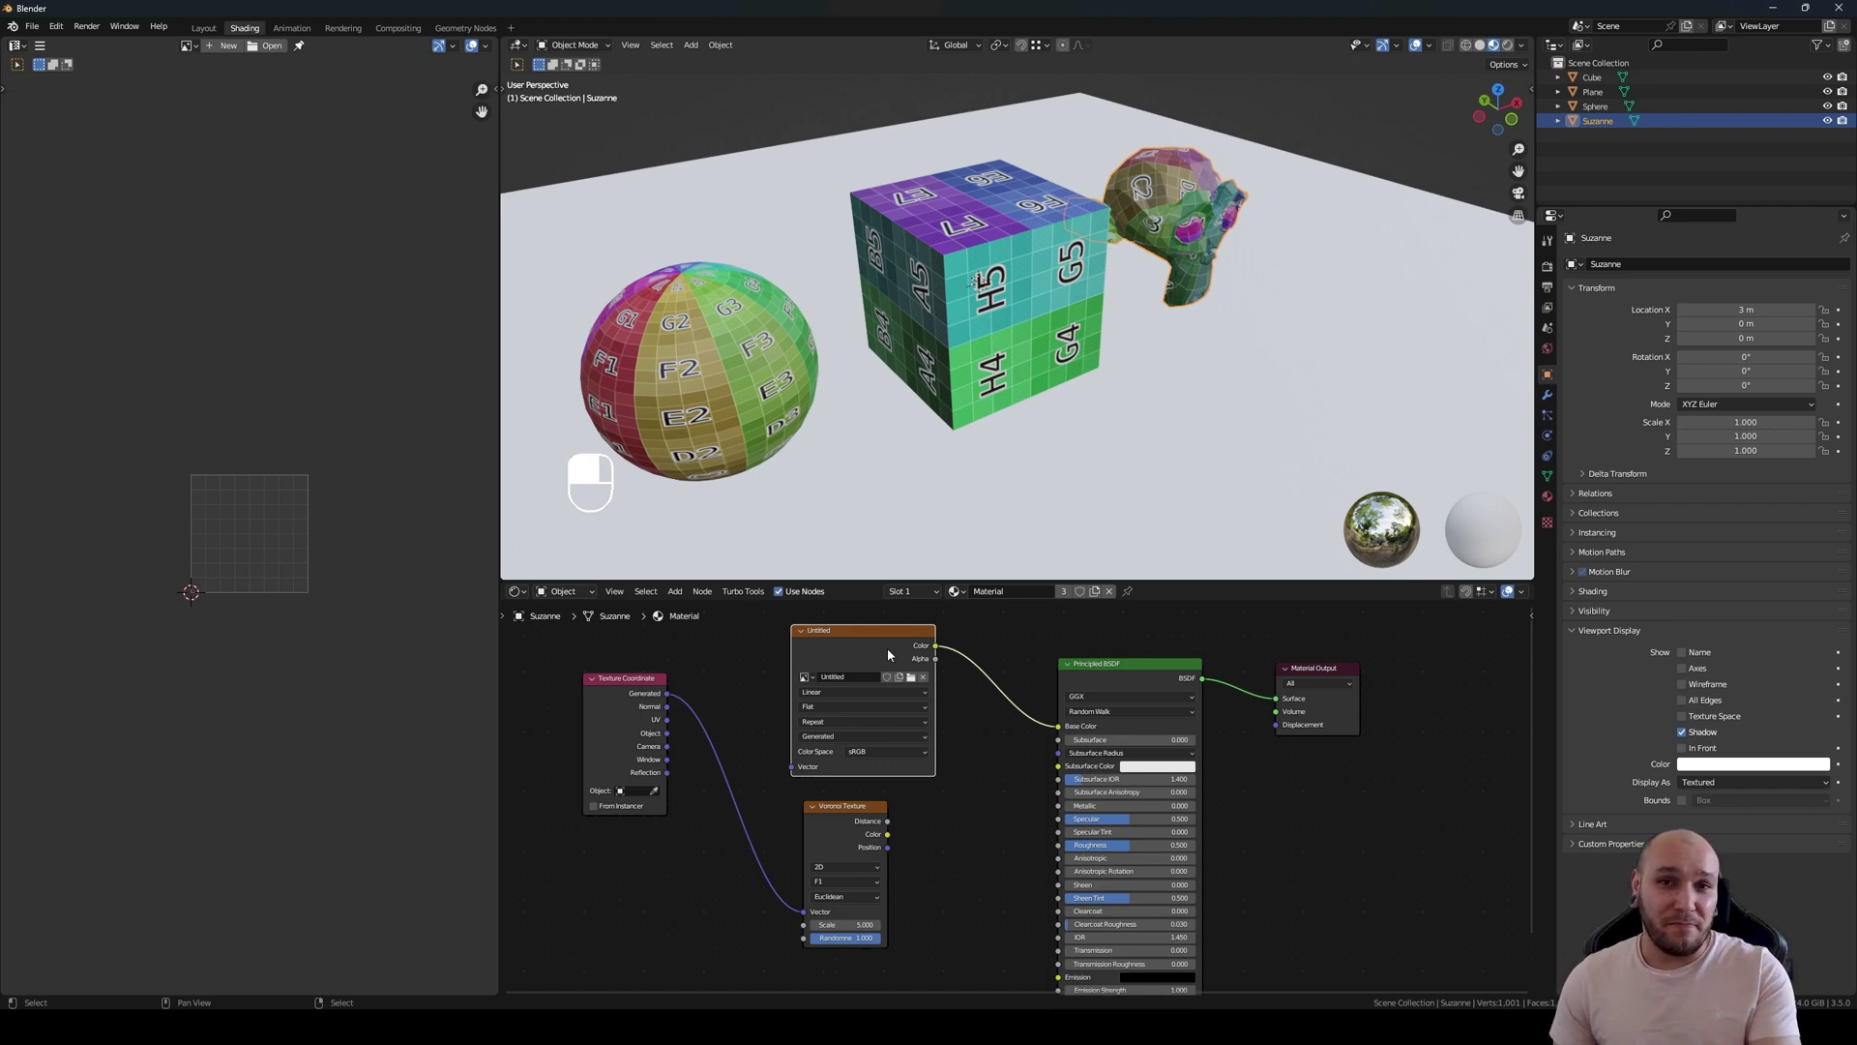
pyautogui.moveTo(887, 654); pyautogui.dragTo(867, 634)
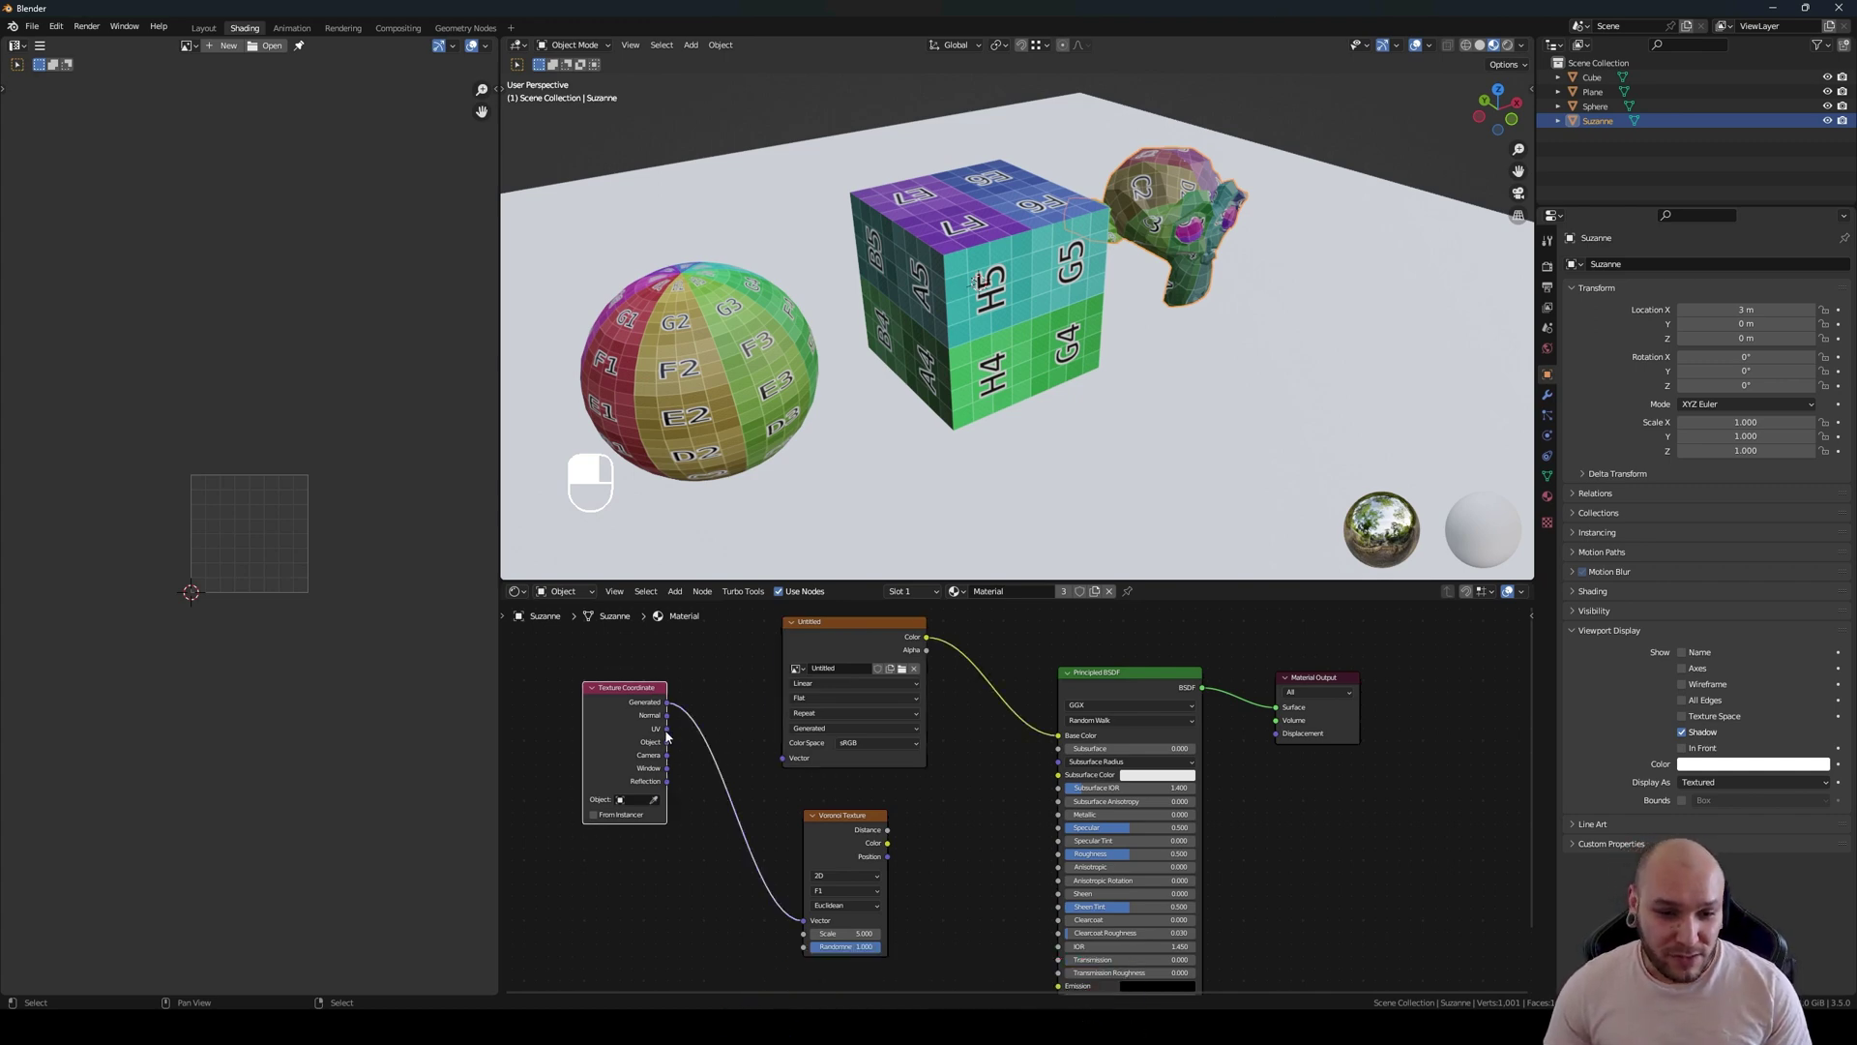
# Step: Connect the UV output to the image texture's Vector input, and replace that link with one from Generated
pyautogui.moveTo(666, 728); pyautogui.dragTo(795, 760)
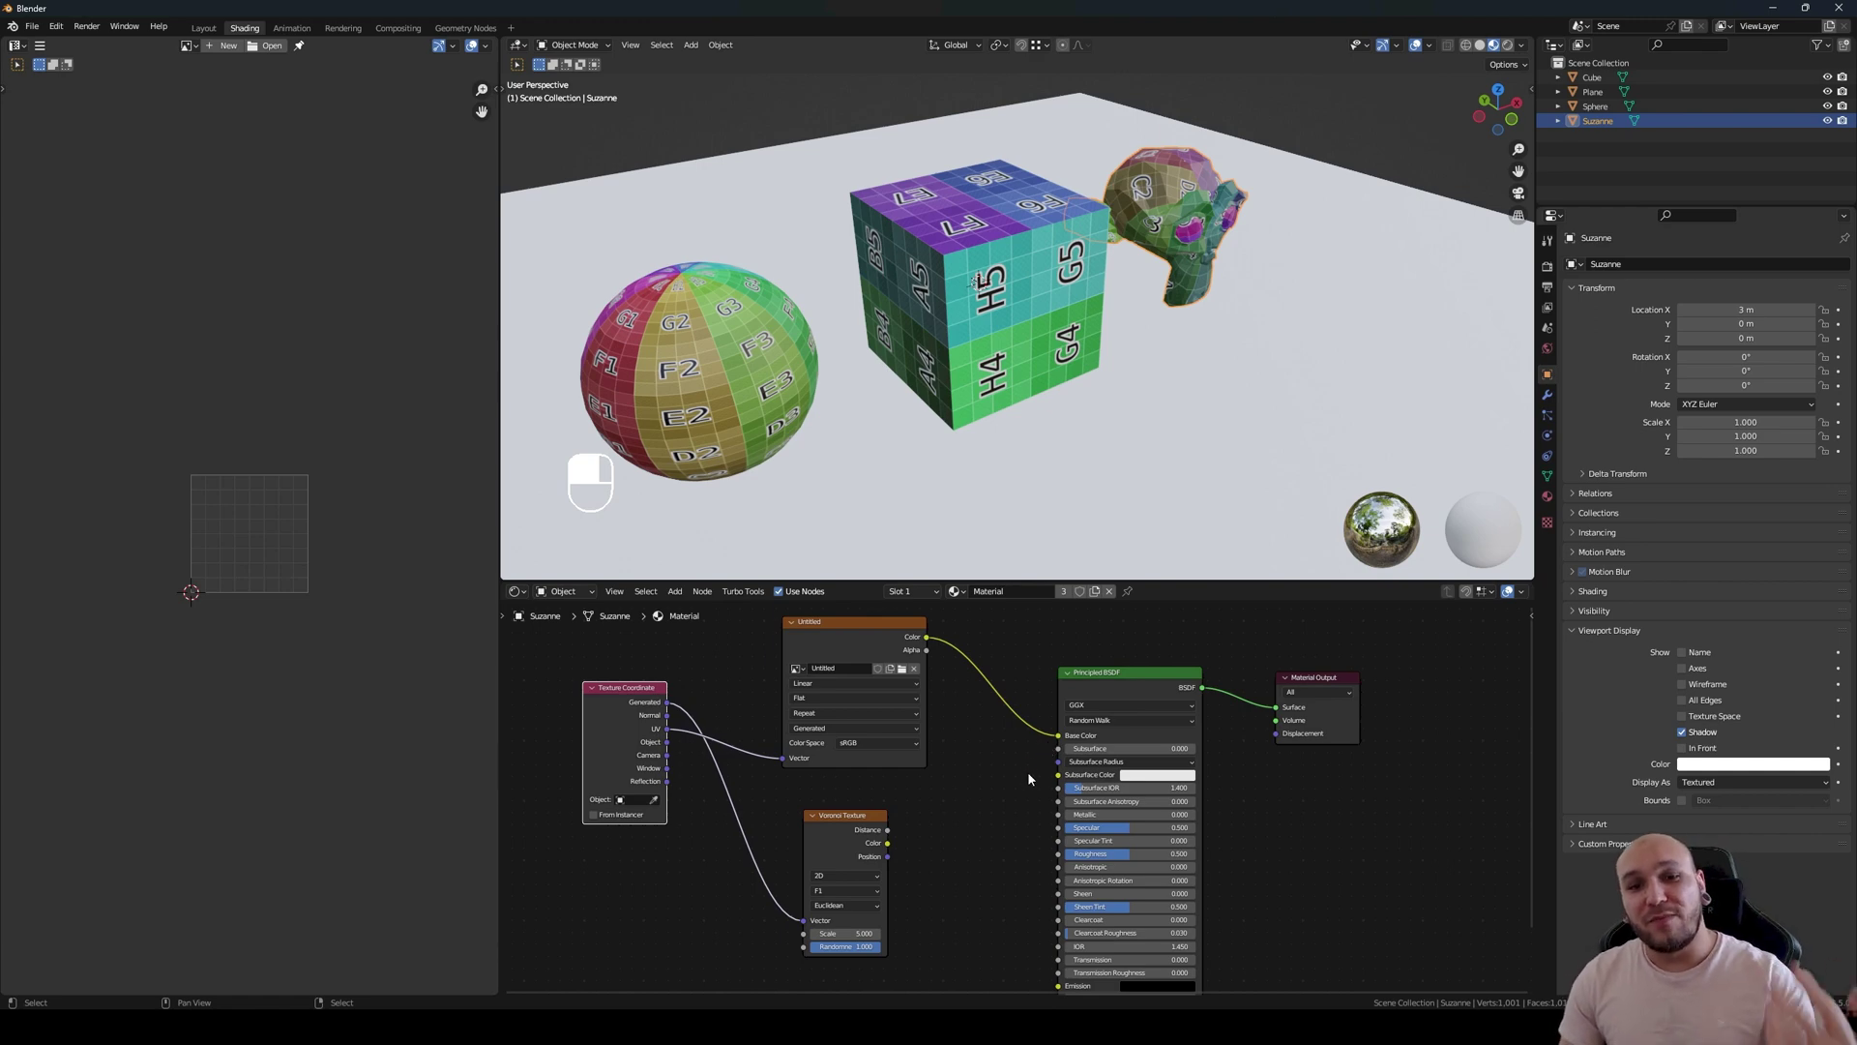
pyautogui.moveTo(840, 622); pyautogui.dragTo(820, 629)
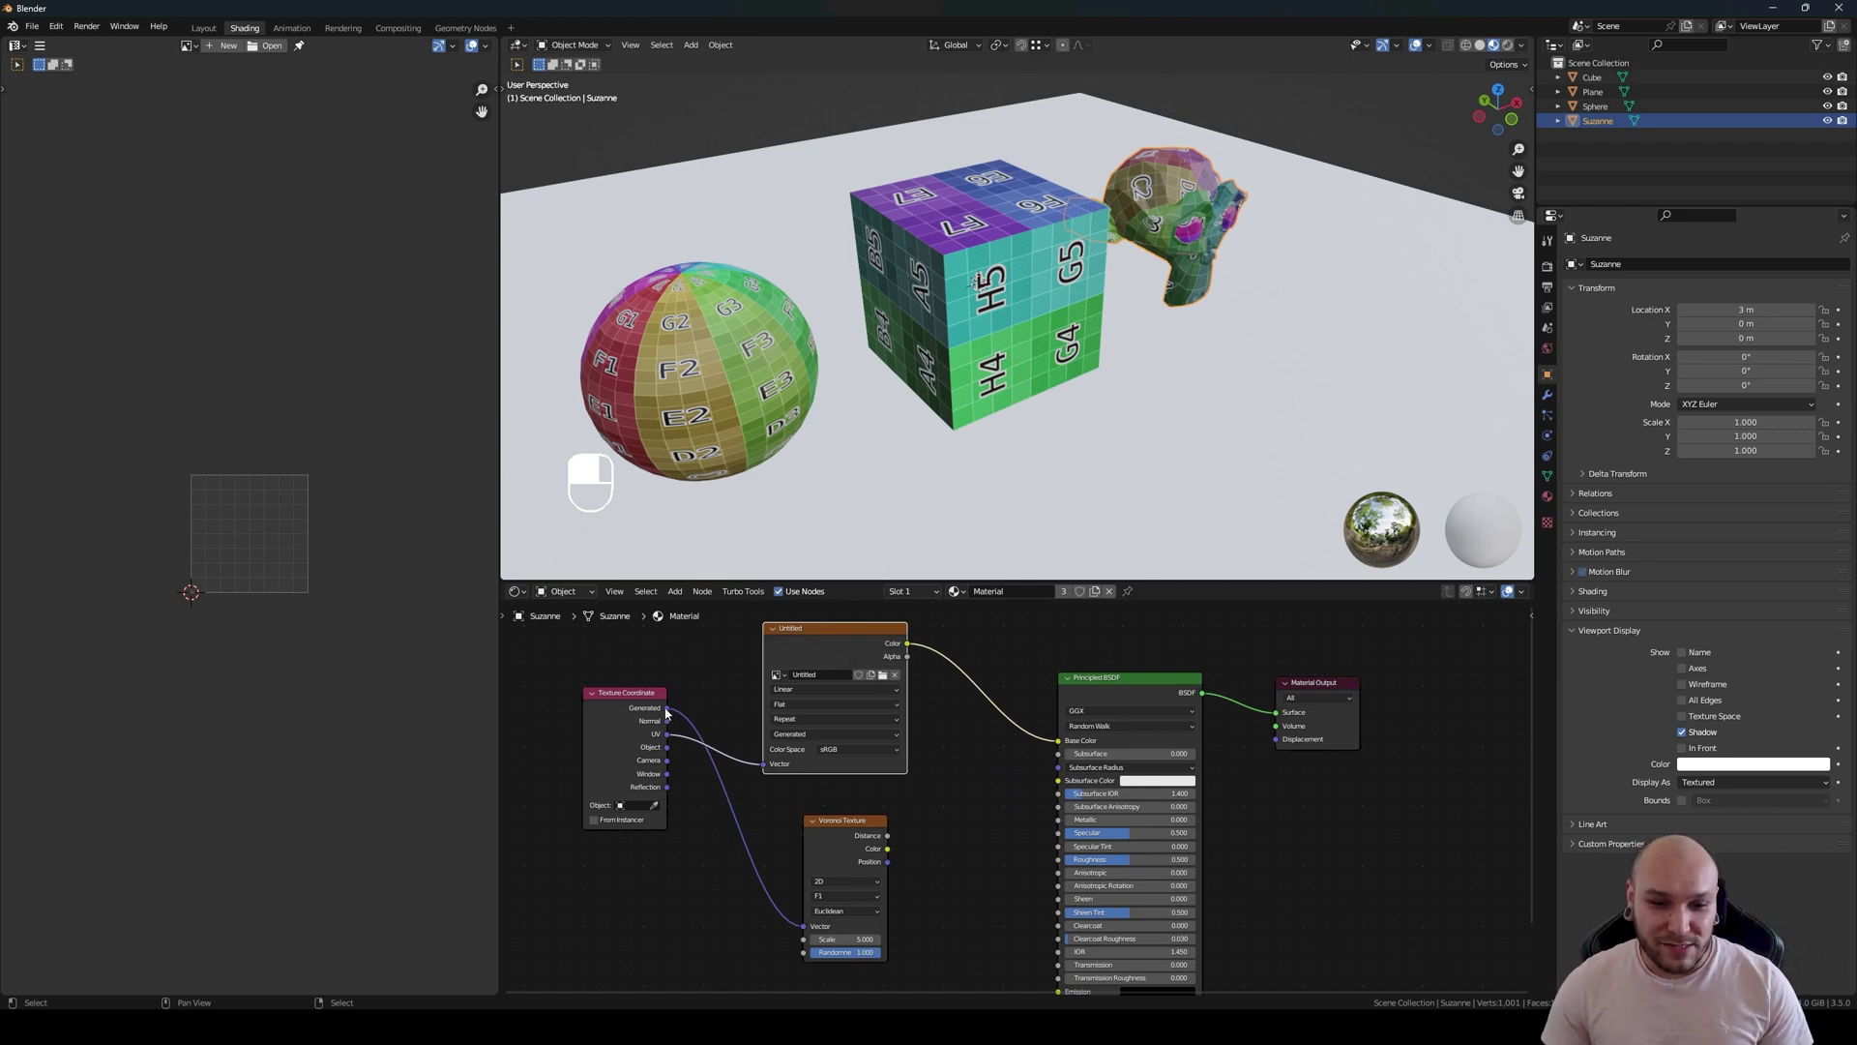
pyautogui.keyDown('ctrl'); pyautogui.moveTo(667, 735); pyautogui.dragTo(668, 707); pyautogui.keyUp('ctrl')
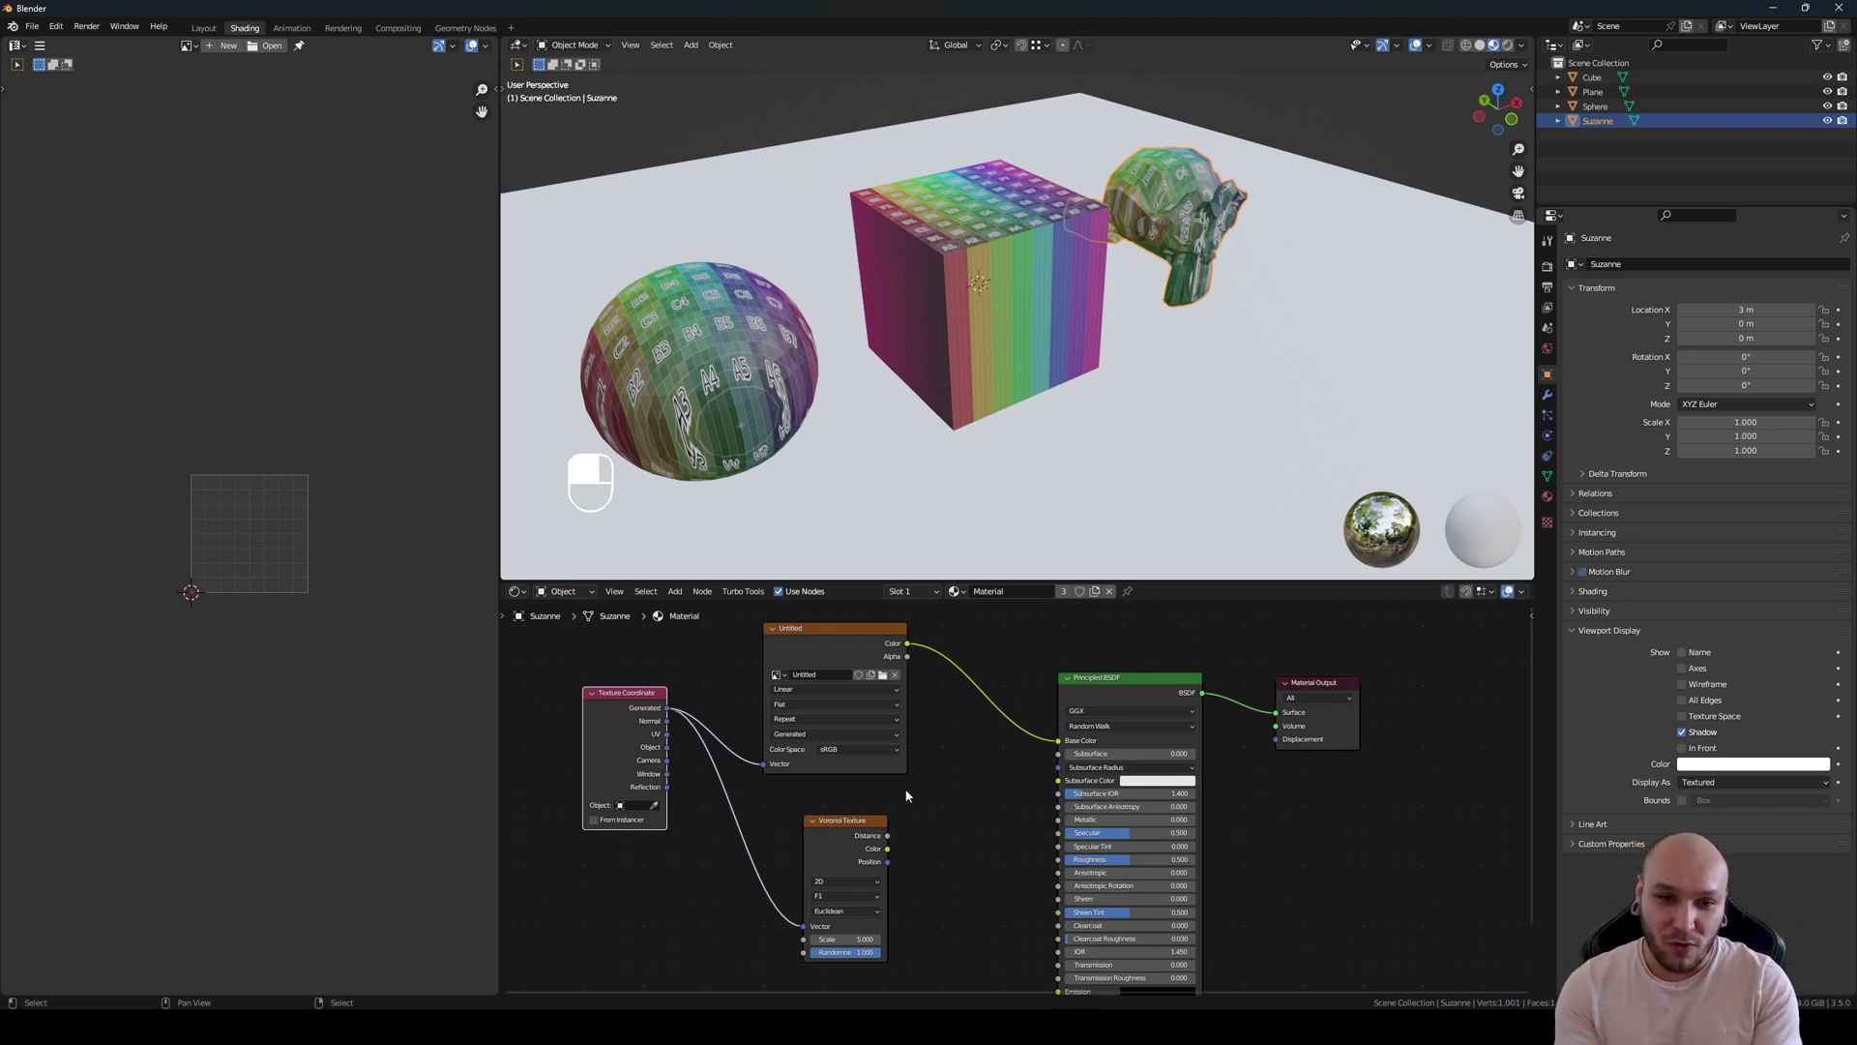
pyautogui.moveTo(811, 648); pyautogui.dragTo(815, 641)
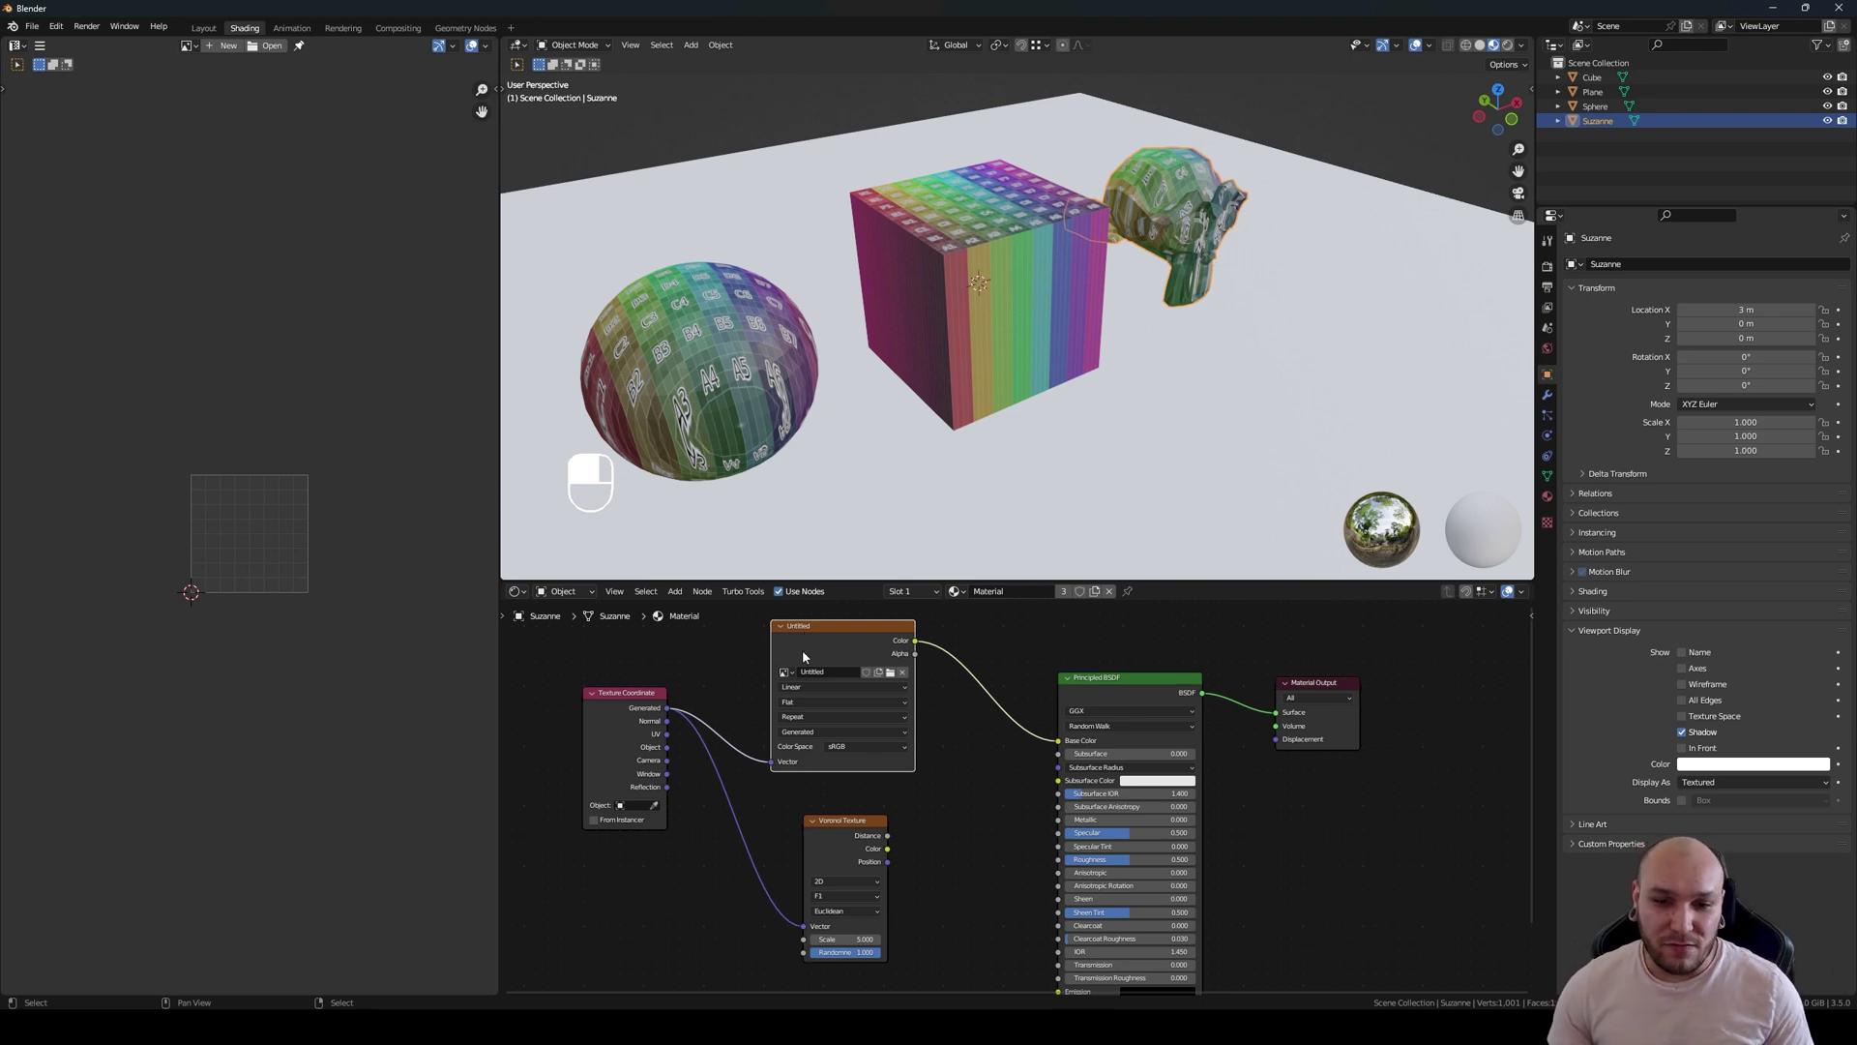
pyautogui.moveTo(803, 655); pyautogui.dragTo(819, 662)
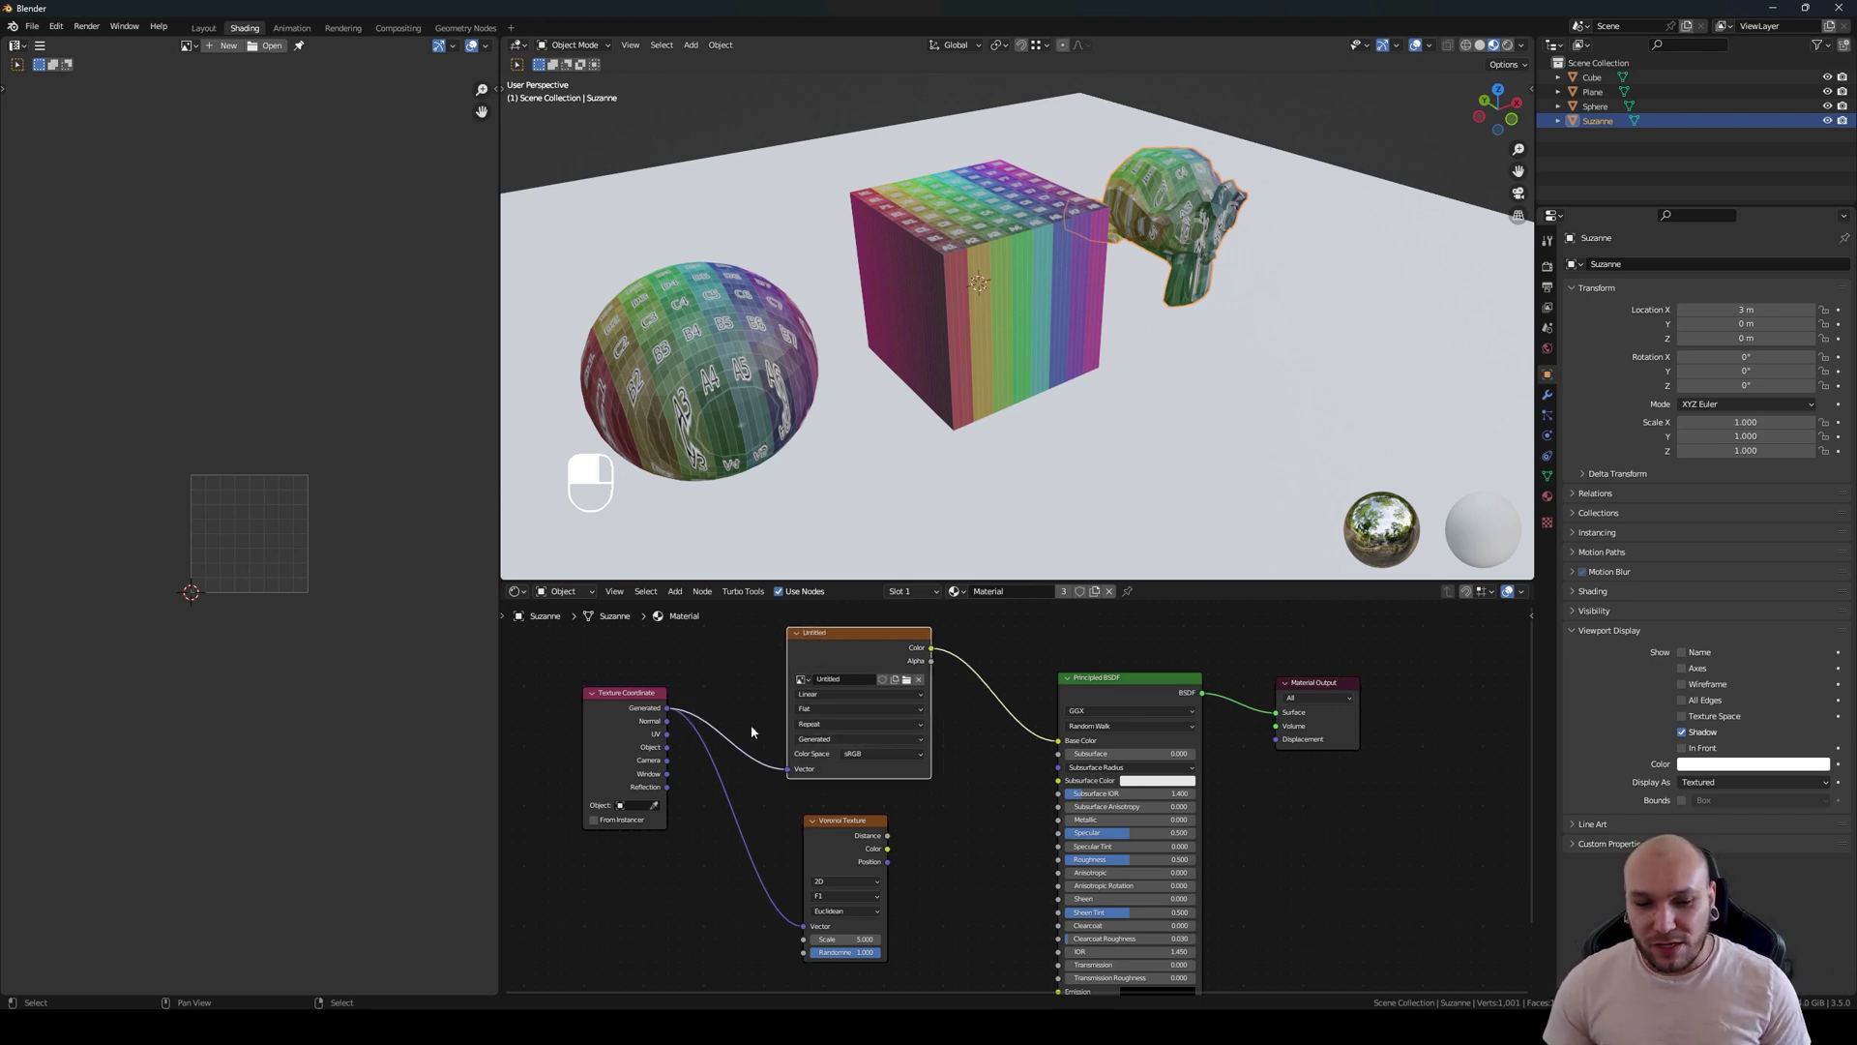
# Step: Detach the Image Texture and Voronoi Texture nodes from all their links and stack them beside the Texture Coordinate node
pyautogui.keyDown('shift'); pyautogui.moveTo(735, 721); pyautogui.dragTo(728, 764, button='right'); pyautogui.keyUp('shift')
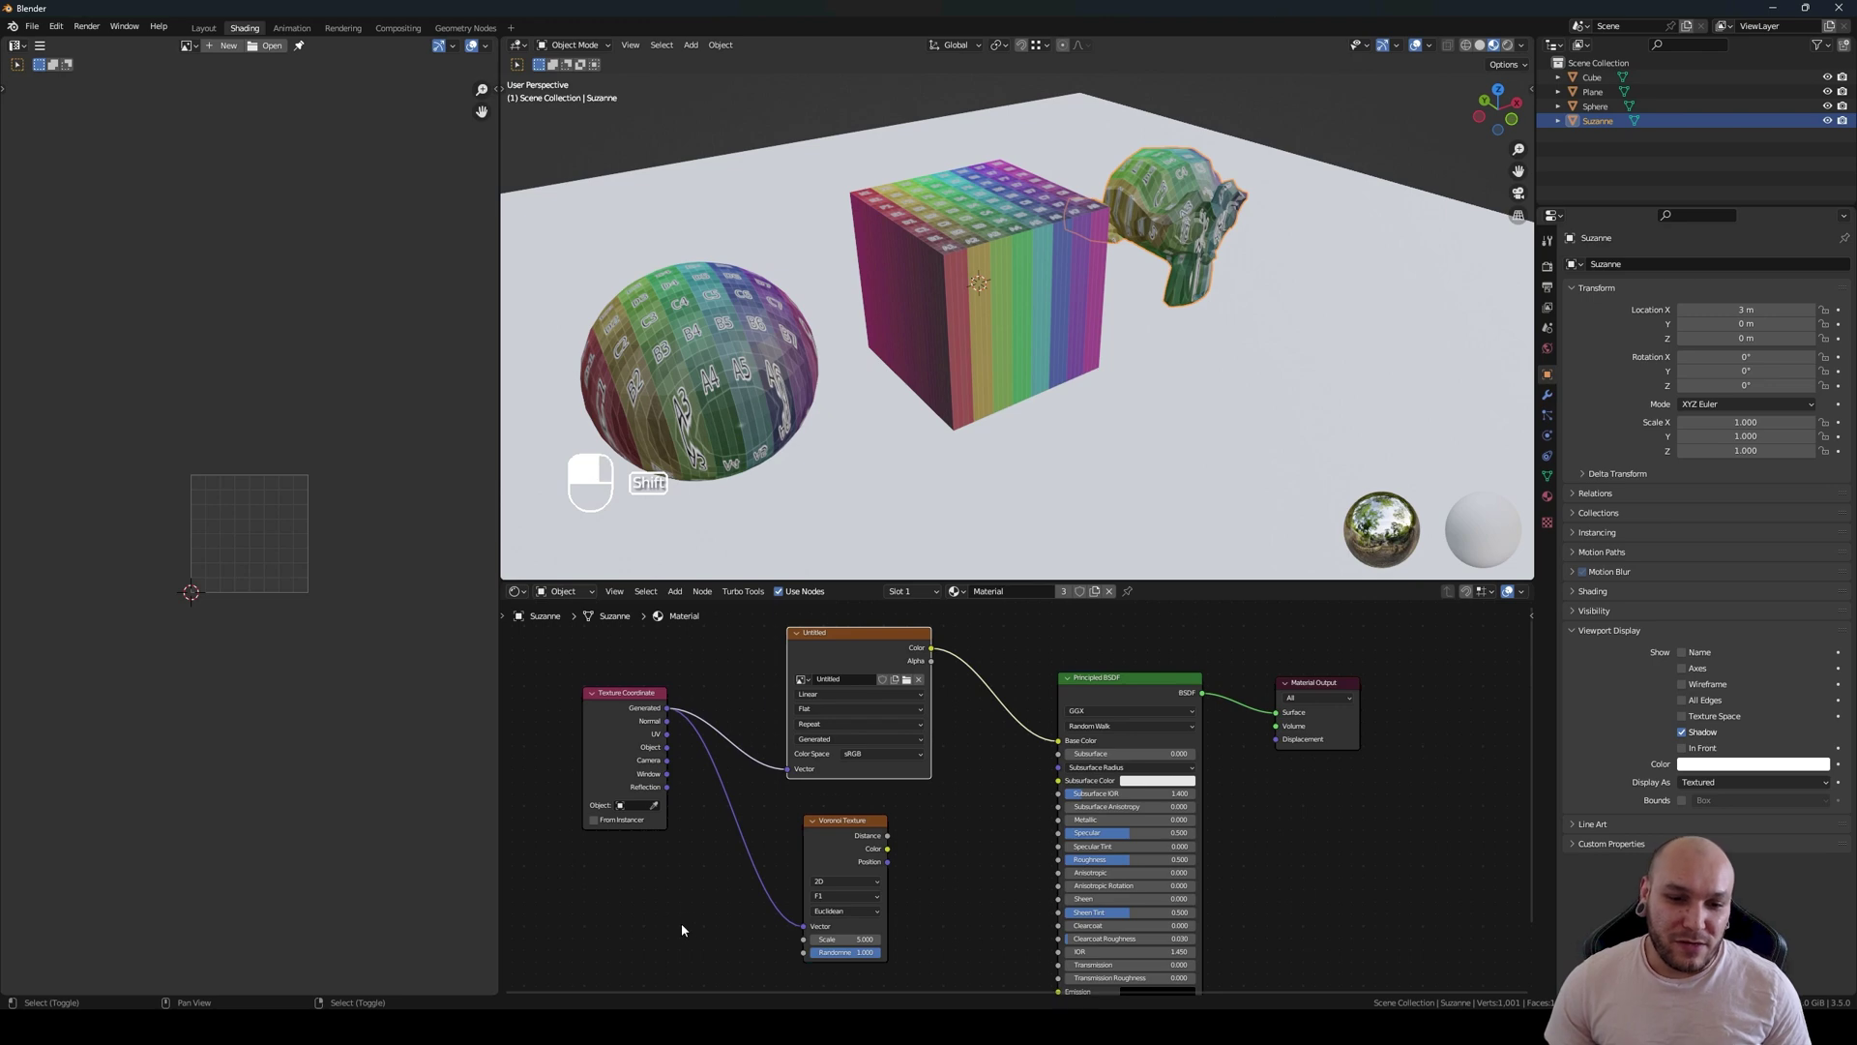
pyautogui.moveTo(850, 651)
pyautogui.mouseDown()
pyautogui.moveTo(867, 675)
pyautogui.moveTo(820, 642)
pyautogui.mouseUp()
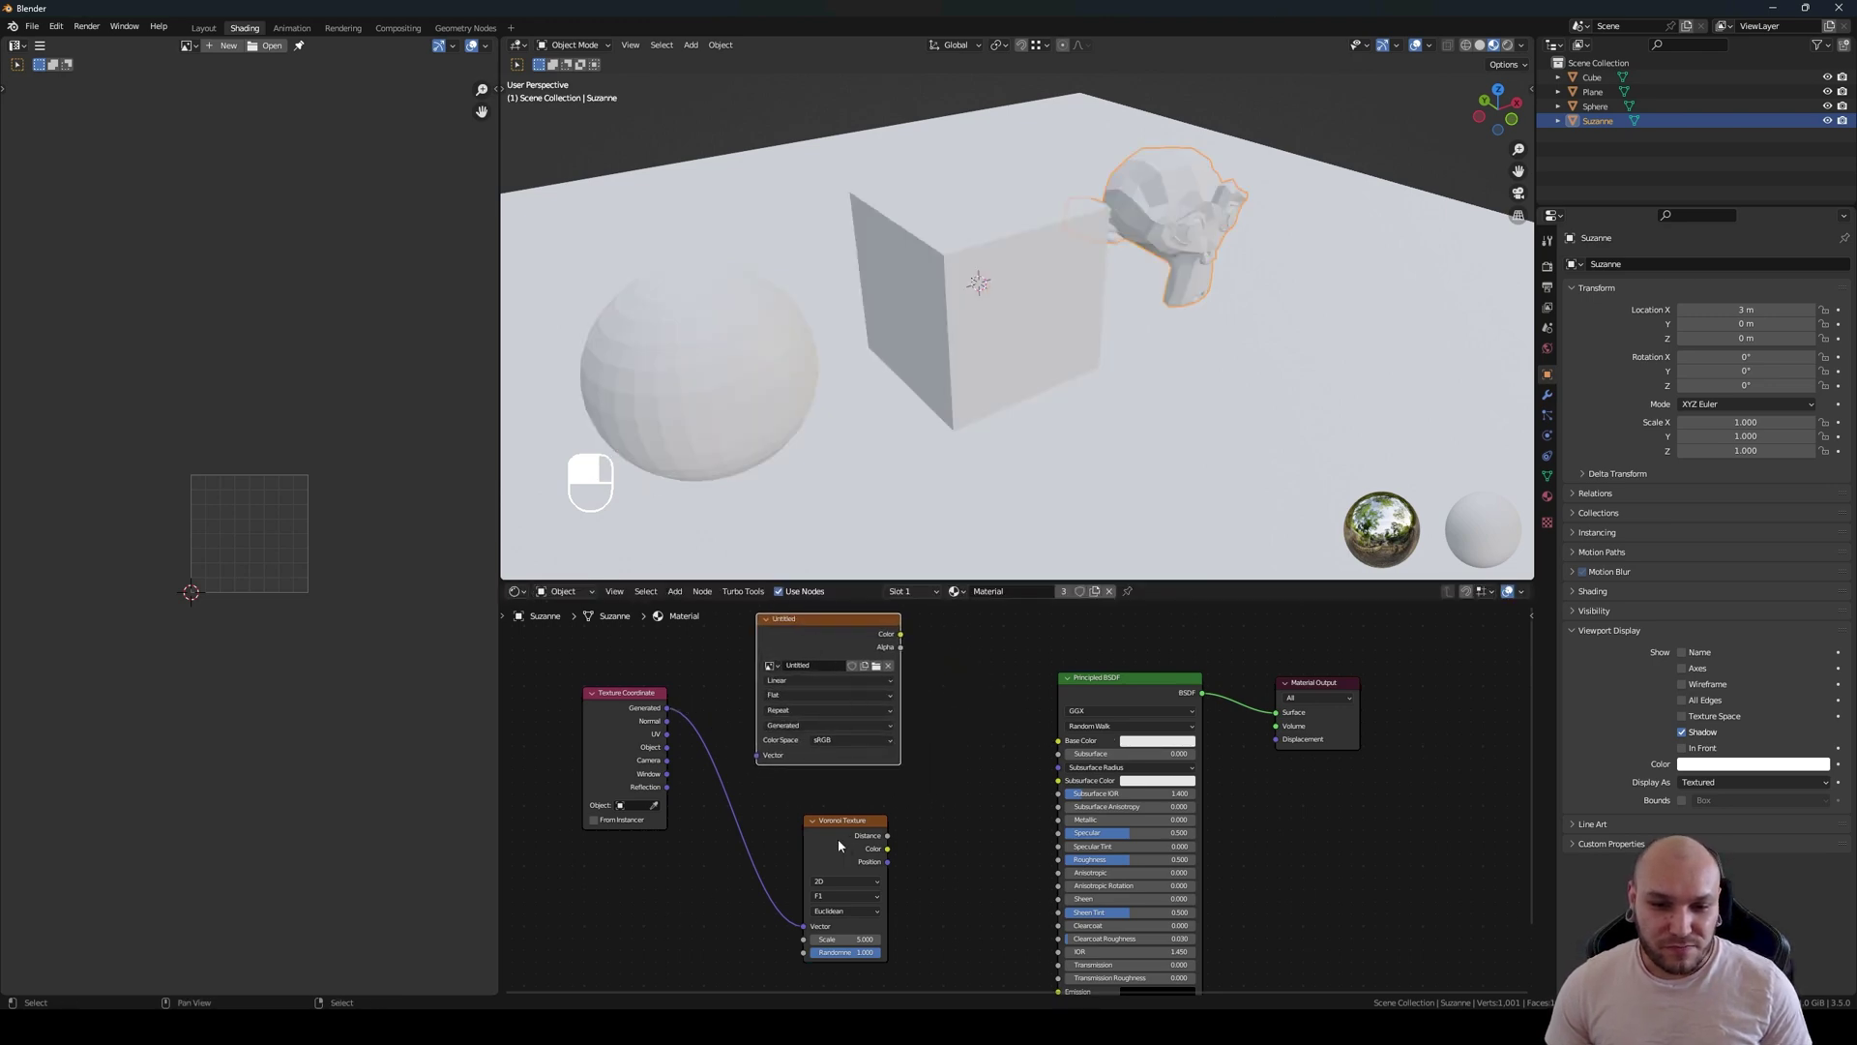
pyautogui.moveTo(838, 839)
pyautogui.keyDown('alt'); pyautogui.mouseDown()
pyautogui.moveTo(832, 804)
pyautogui.moveTo(849, 819)
pyautogui.mouseUp(); pyautogui.keyUp('alt')
pyautogui.click(596, 710)
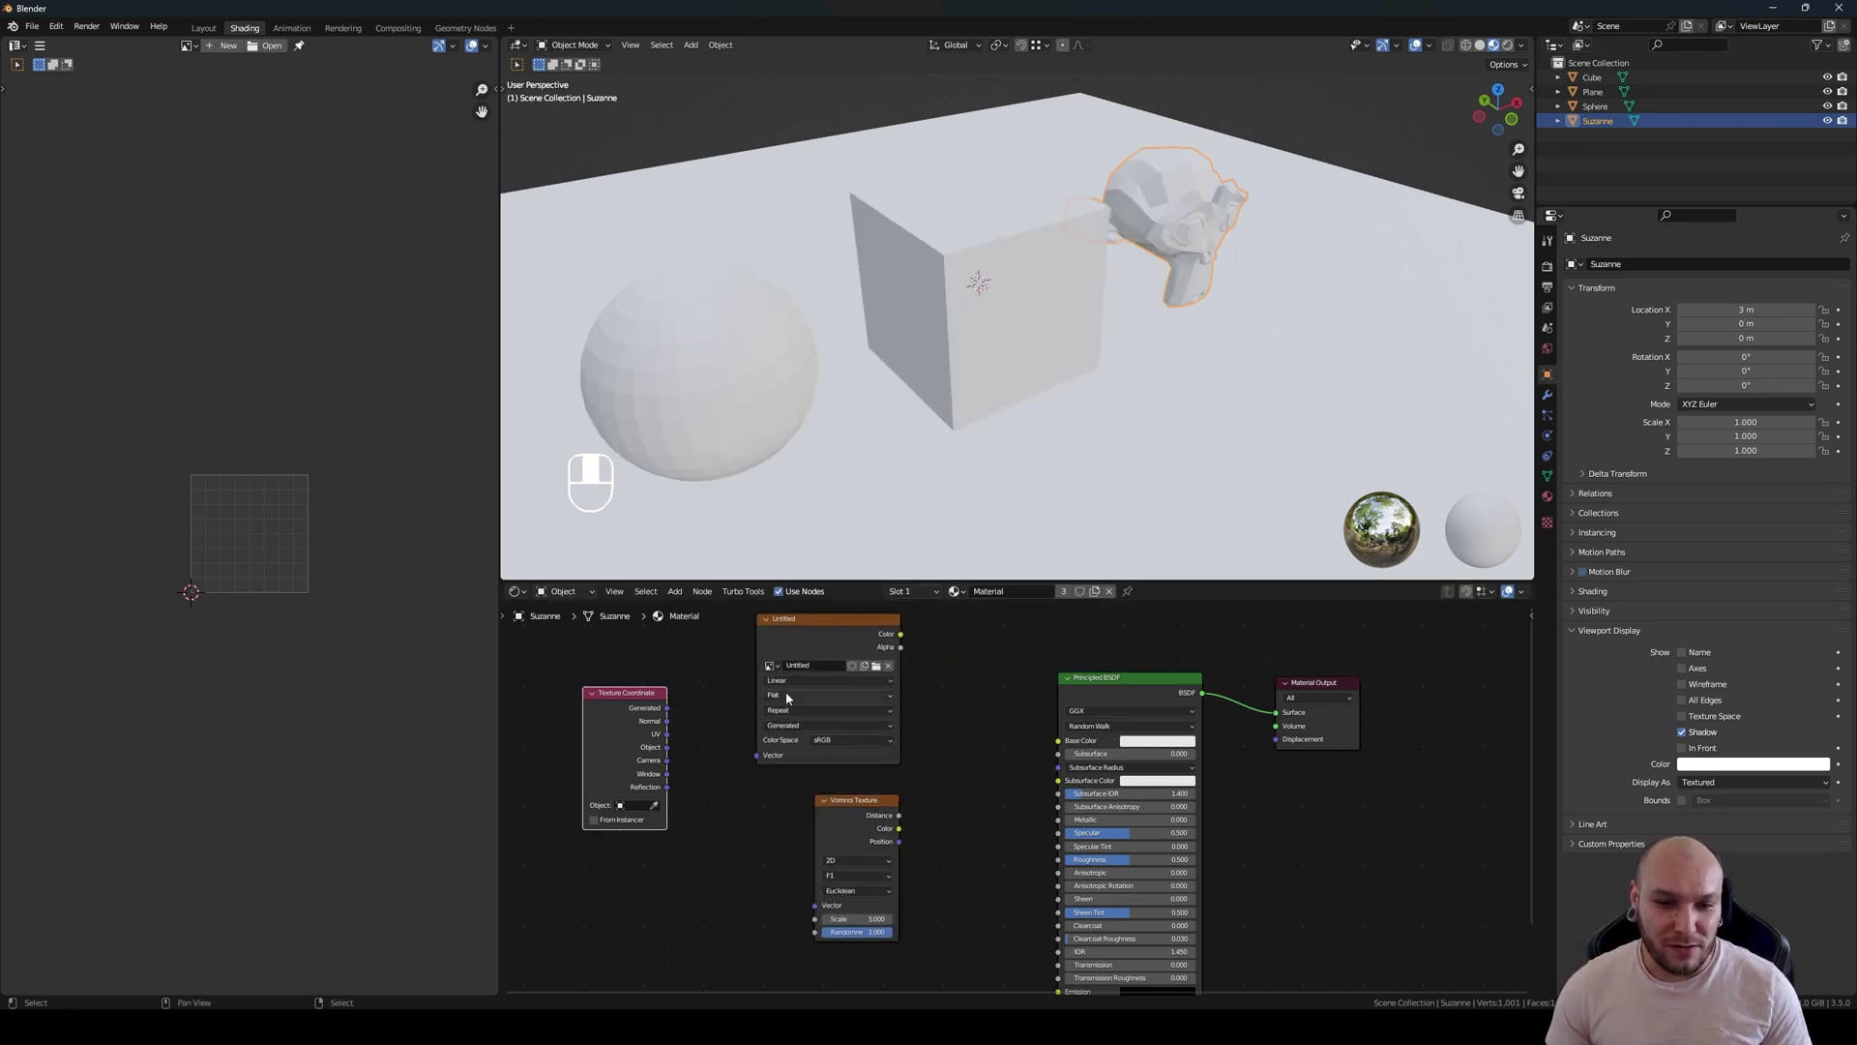
pyautogui.moveTo(795, 638); pyautogui.dragTo(821, 650)
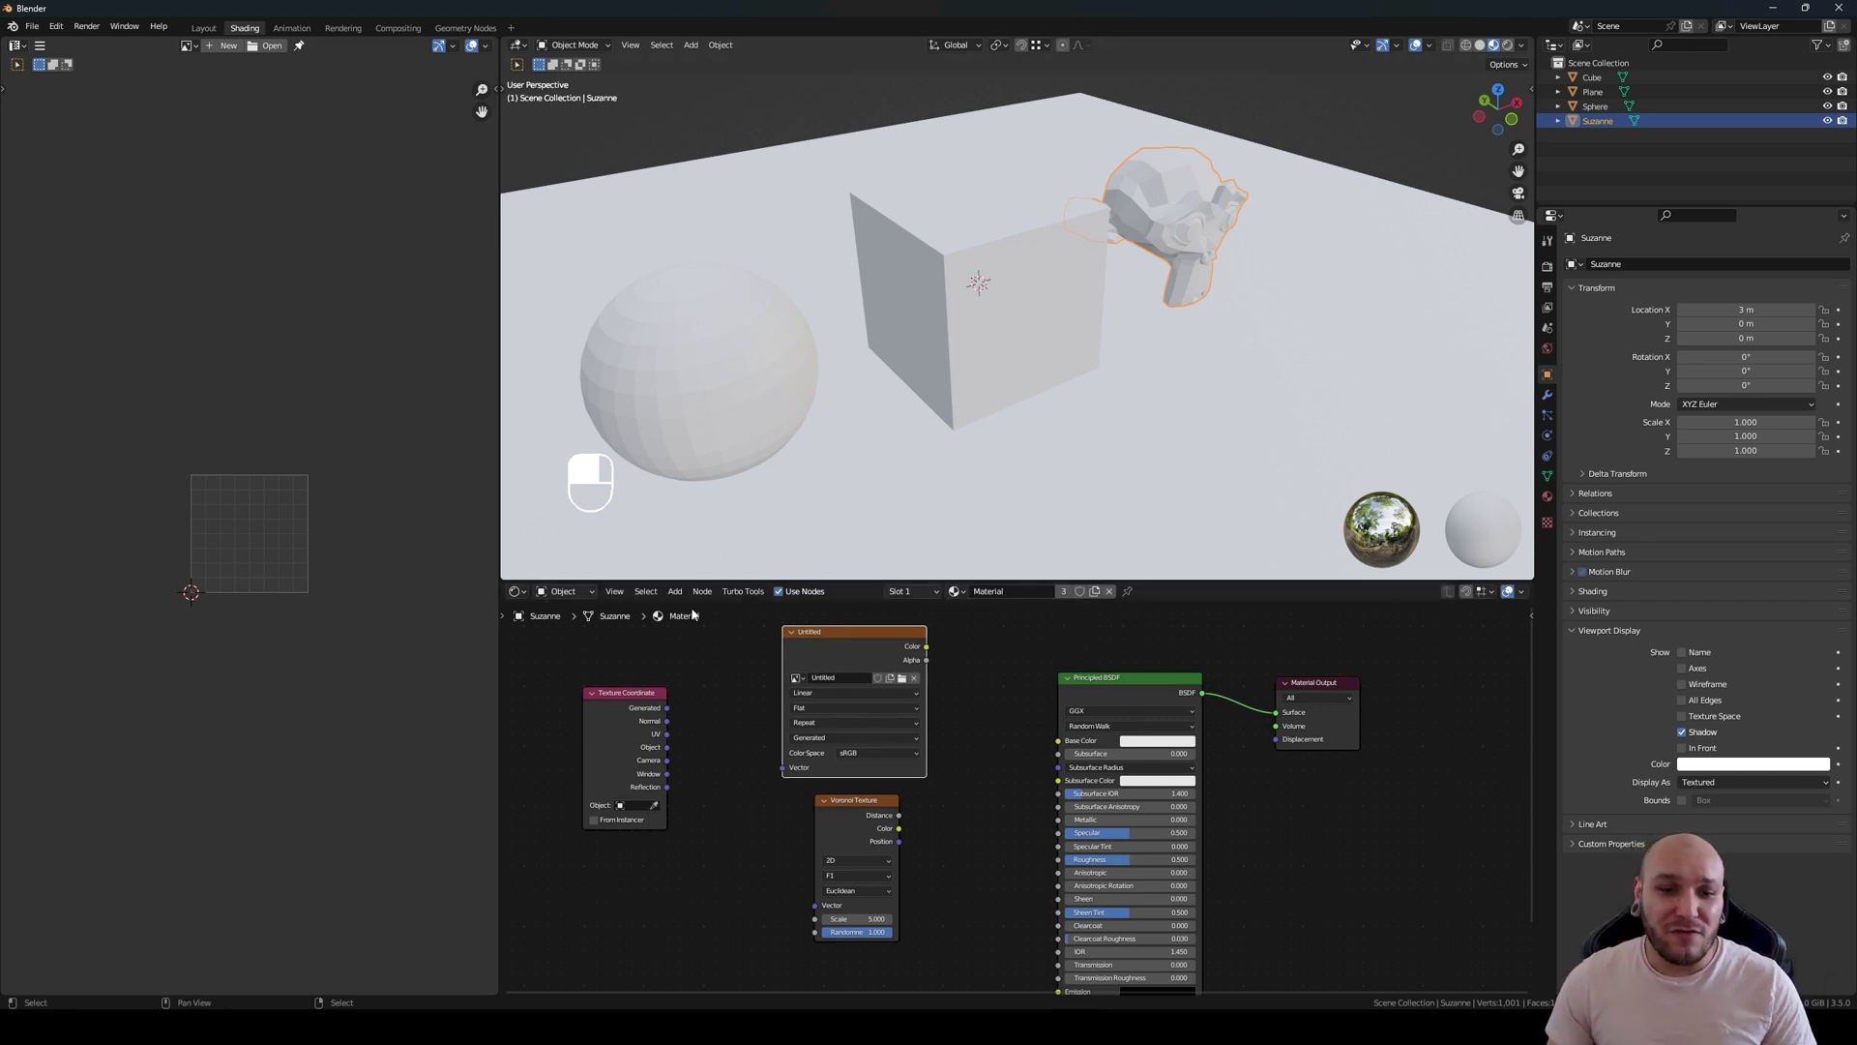
# Step: Preview the Generated and Normal outputs, and feed Normal into the previewed image texture's Vector to inspect the mapping from several angles
pyautogui.keyDown('ctrl'); pyautogui.keyDown('shift'); pyautogui.click(666, 715); pyautogui.keyUp('shift'); pyautogui.keyUp('ctrl')
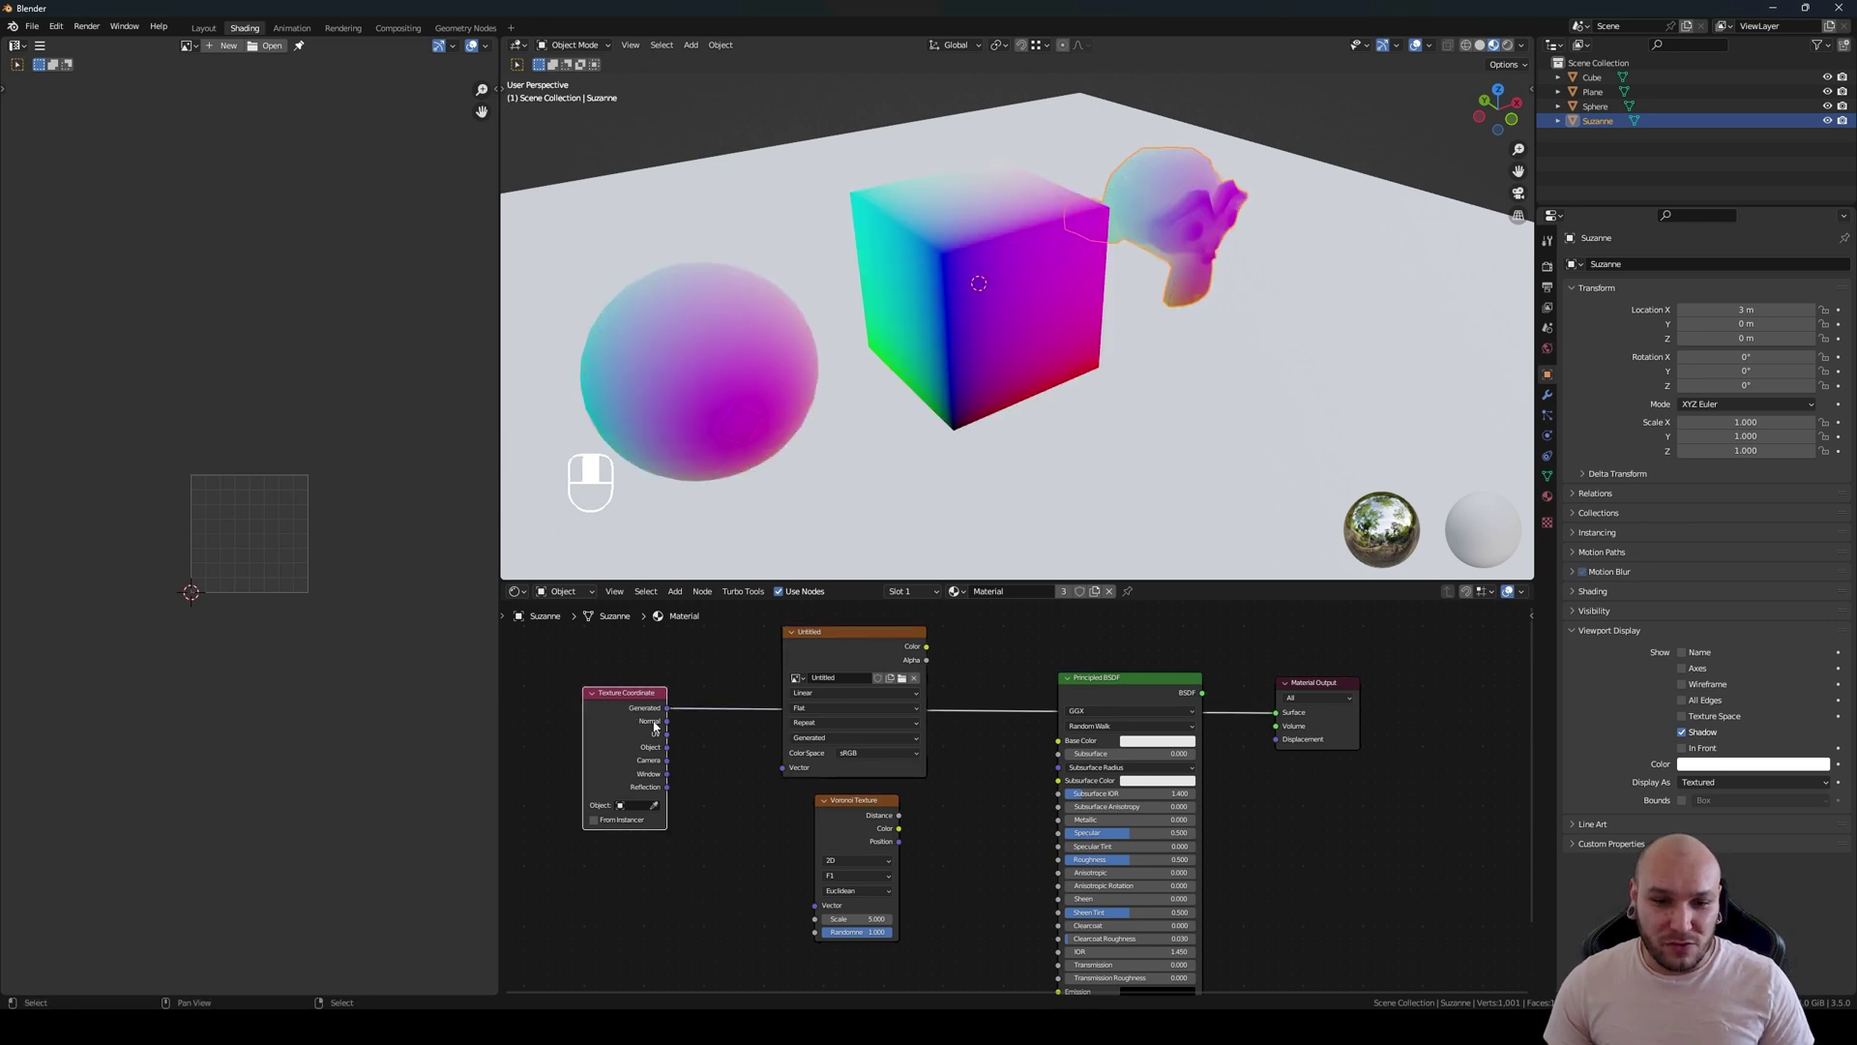
pyautogui.keyDown('ctrl'); pyautogui.keyDown('shift'); pyautogui.click(654, 727); pyautogui.keyUp('shift'); pyautogui.keyUp('ctrl')
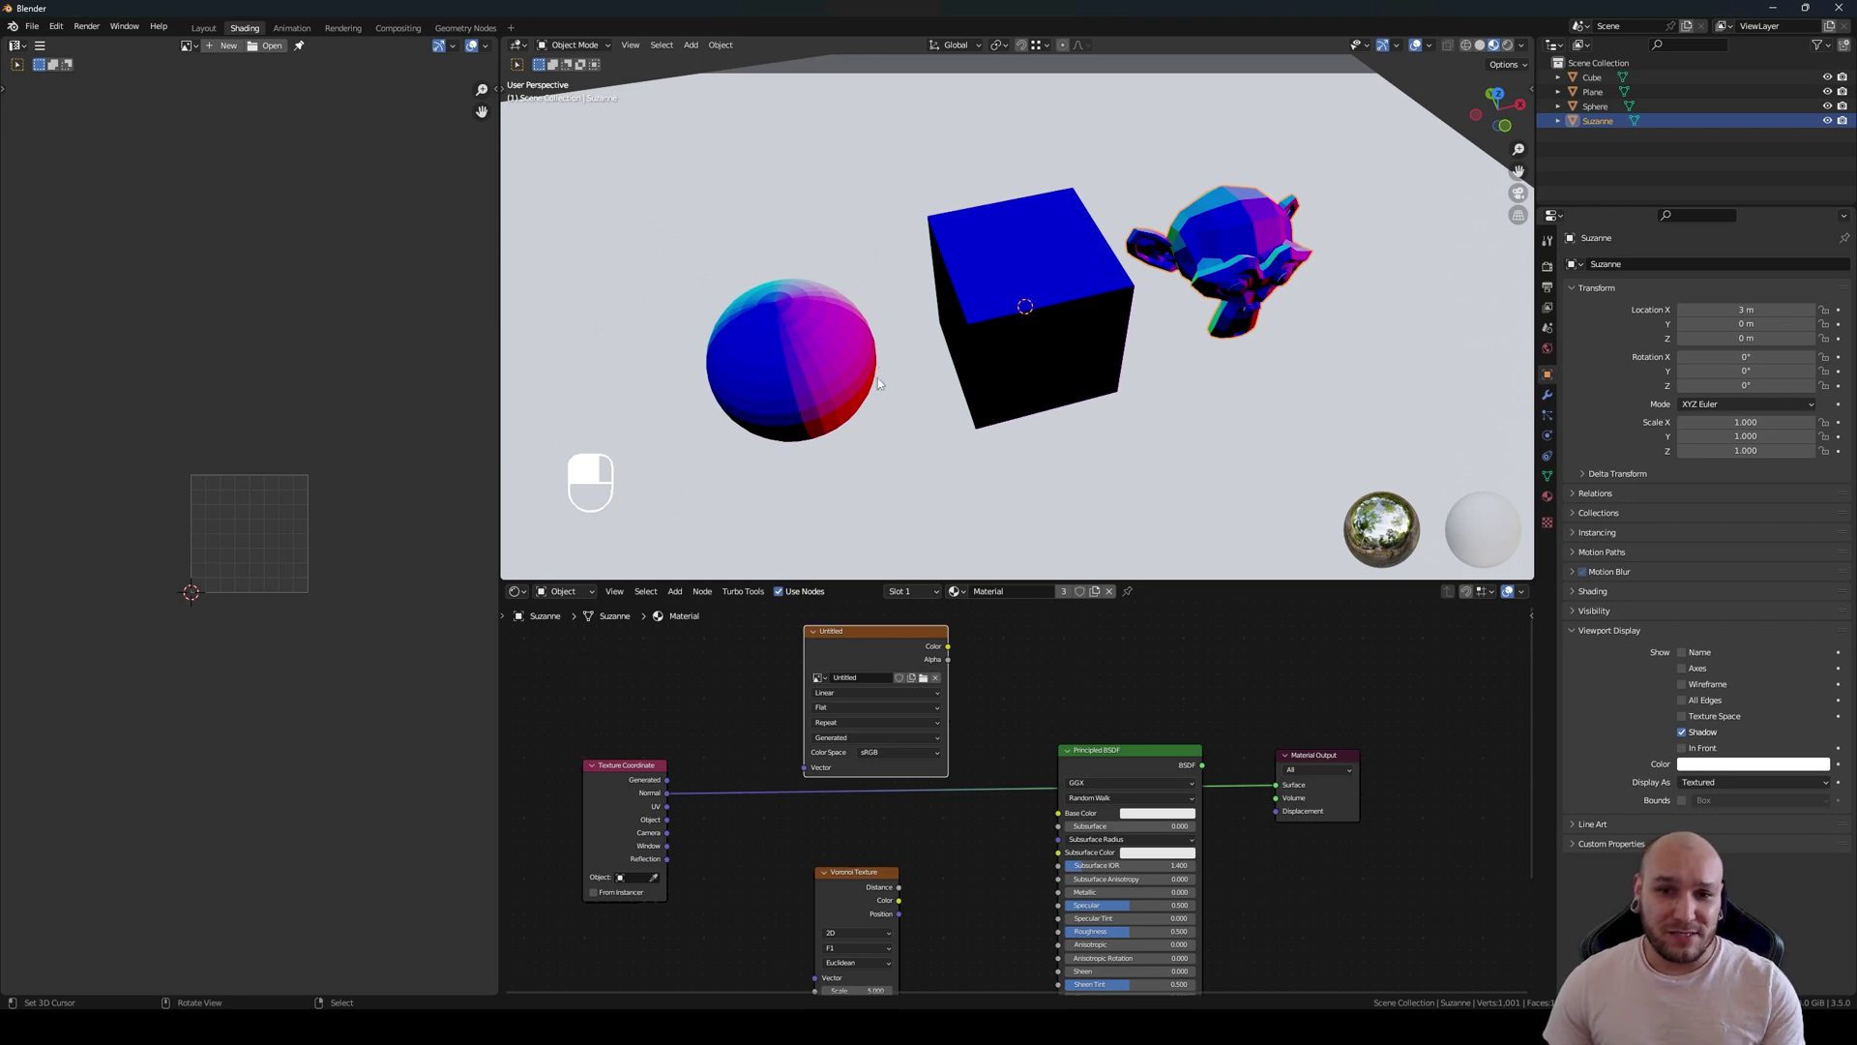
pyautogui.moveTo(938, 432); pyautogui.dragTo(1036, 543, button='middle')
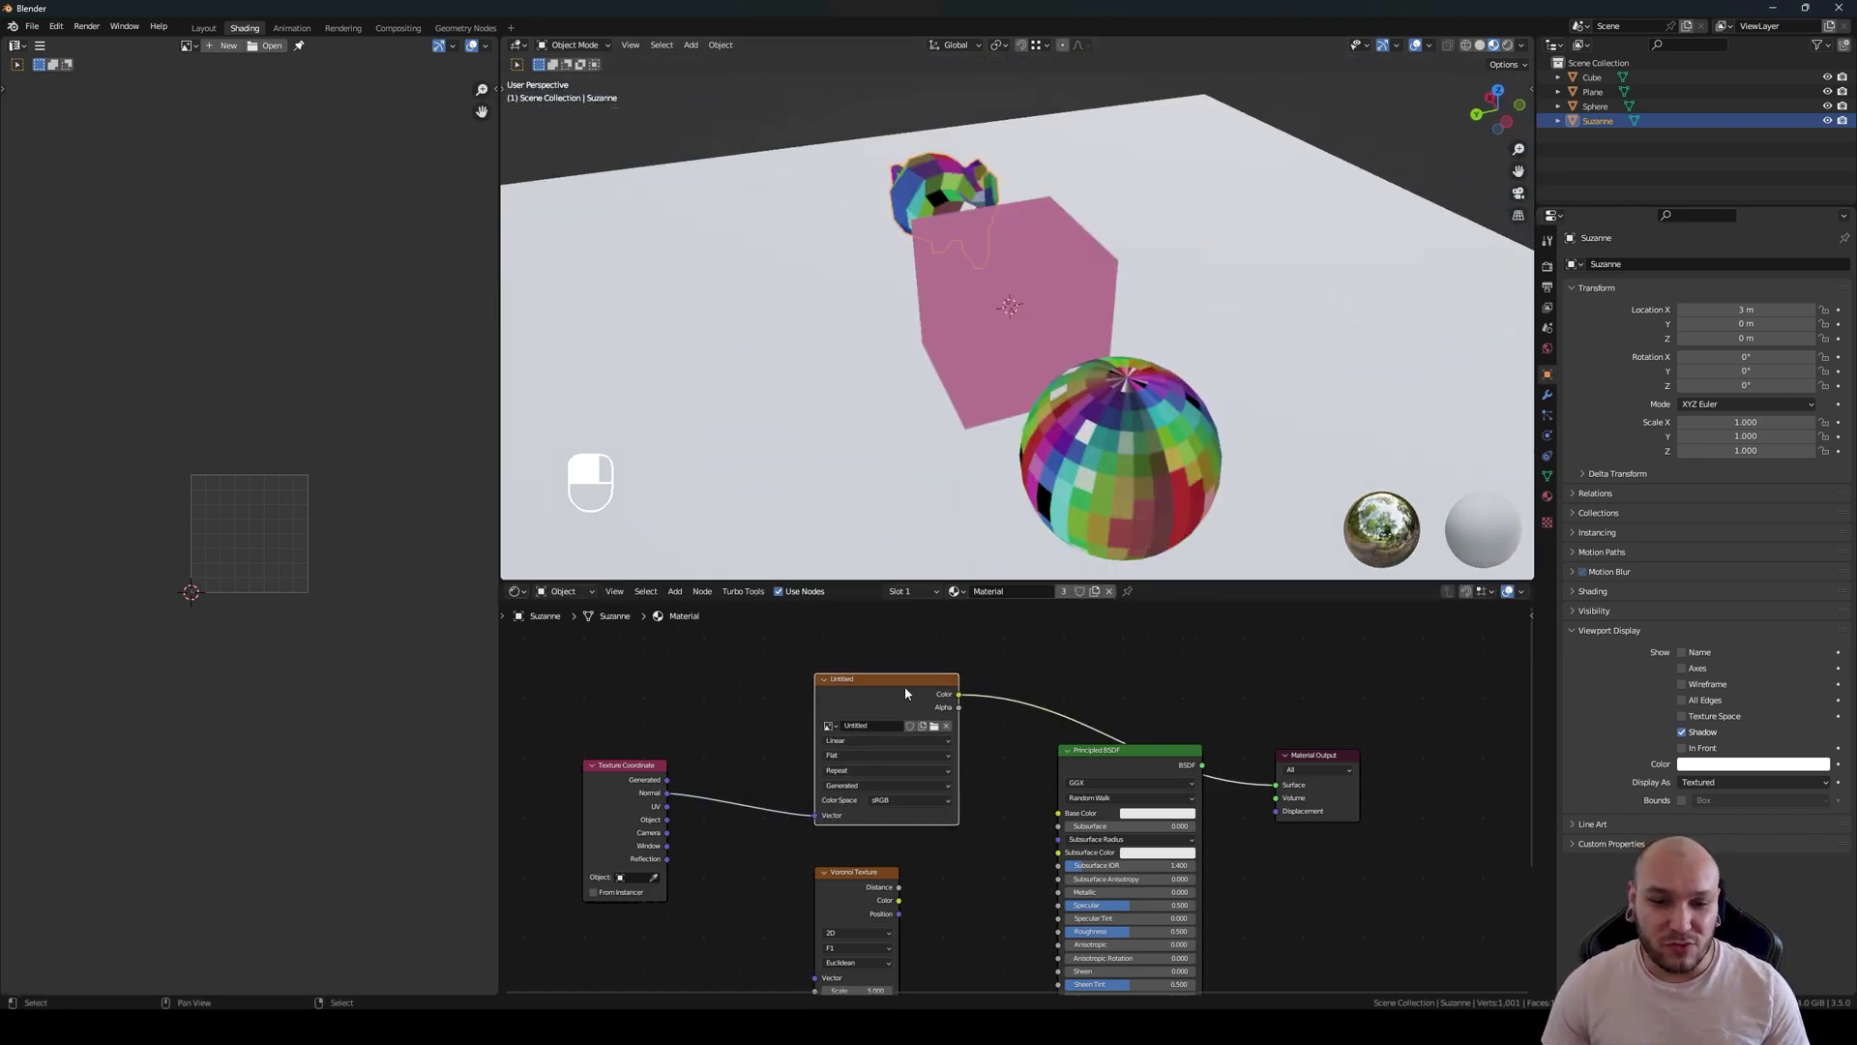
pyautogui.moveTo(893, 700); pyautogui.dragTo(861, 693)
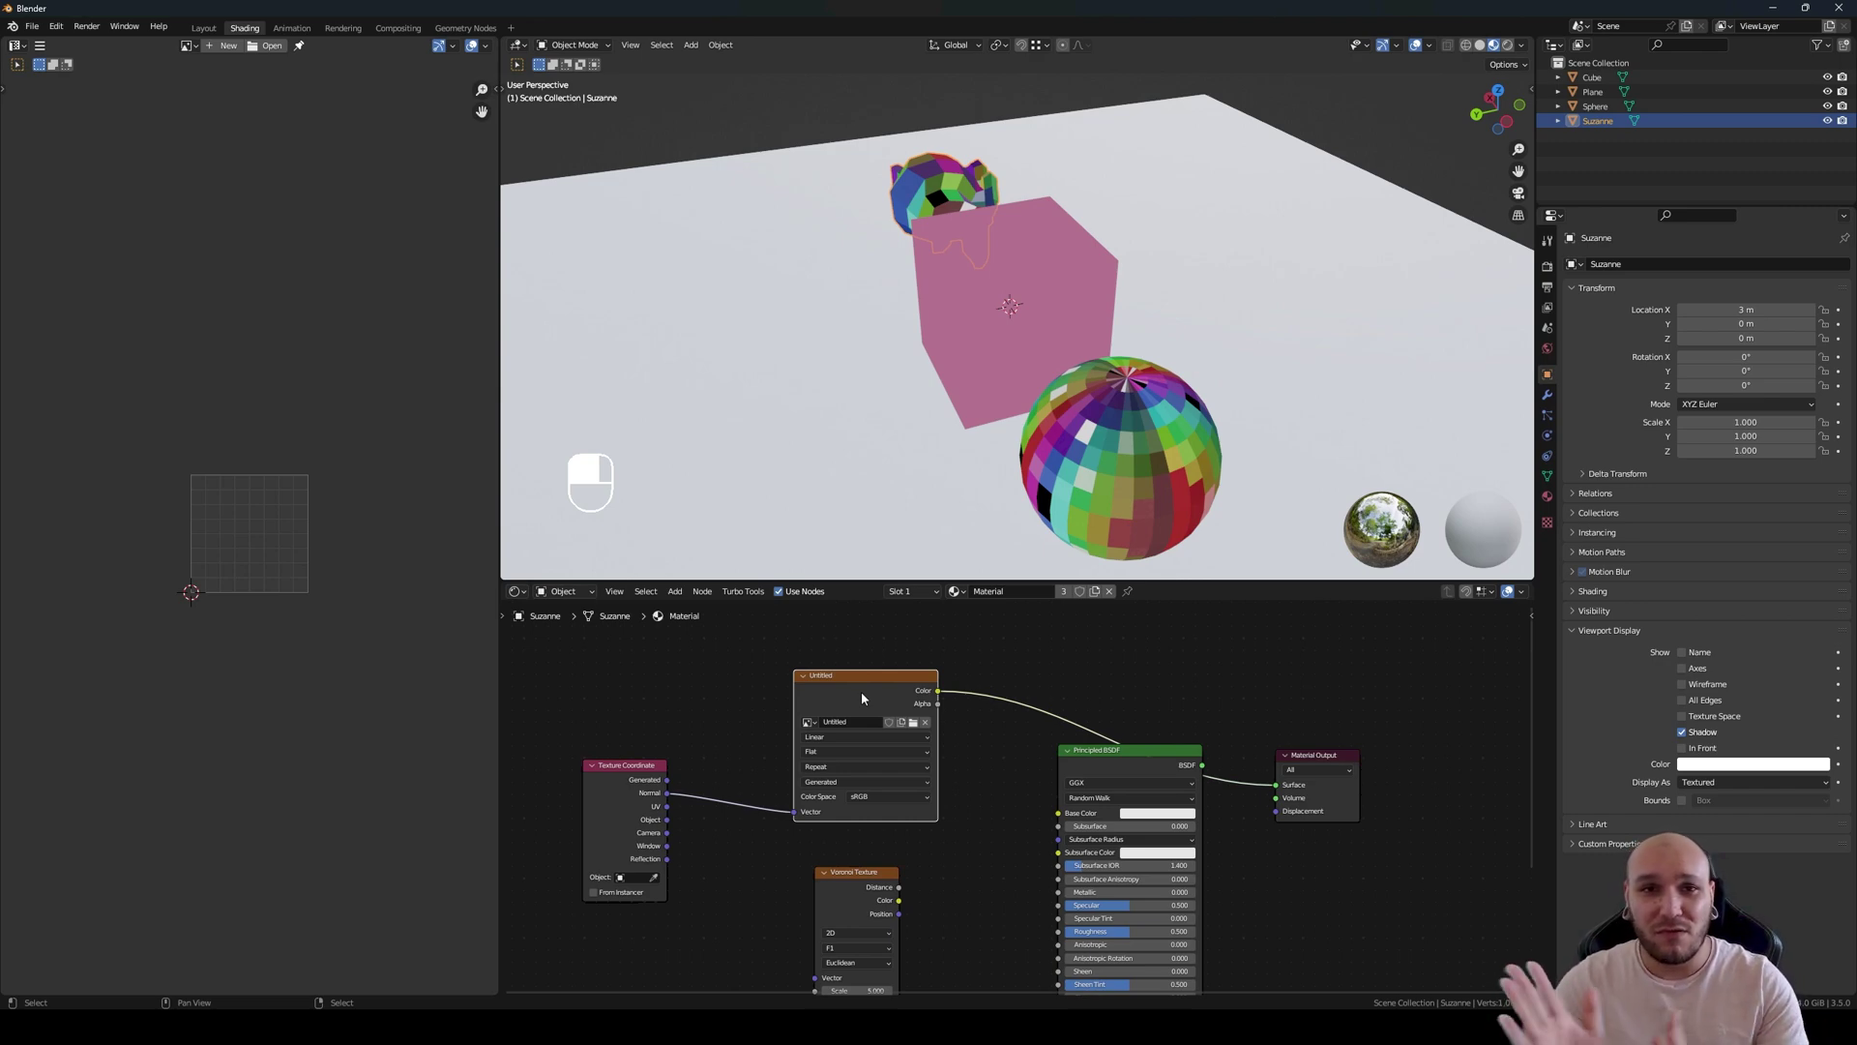
pyautogui.moveTo(958, 416); pyautogui.dragTo(905, 514, button='middle')
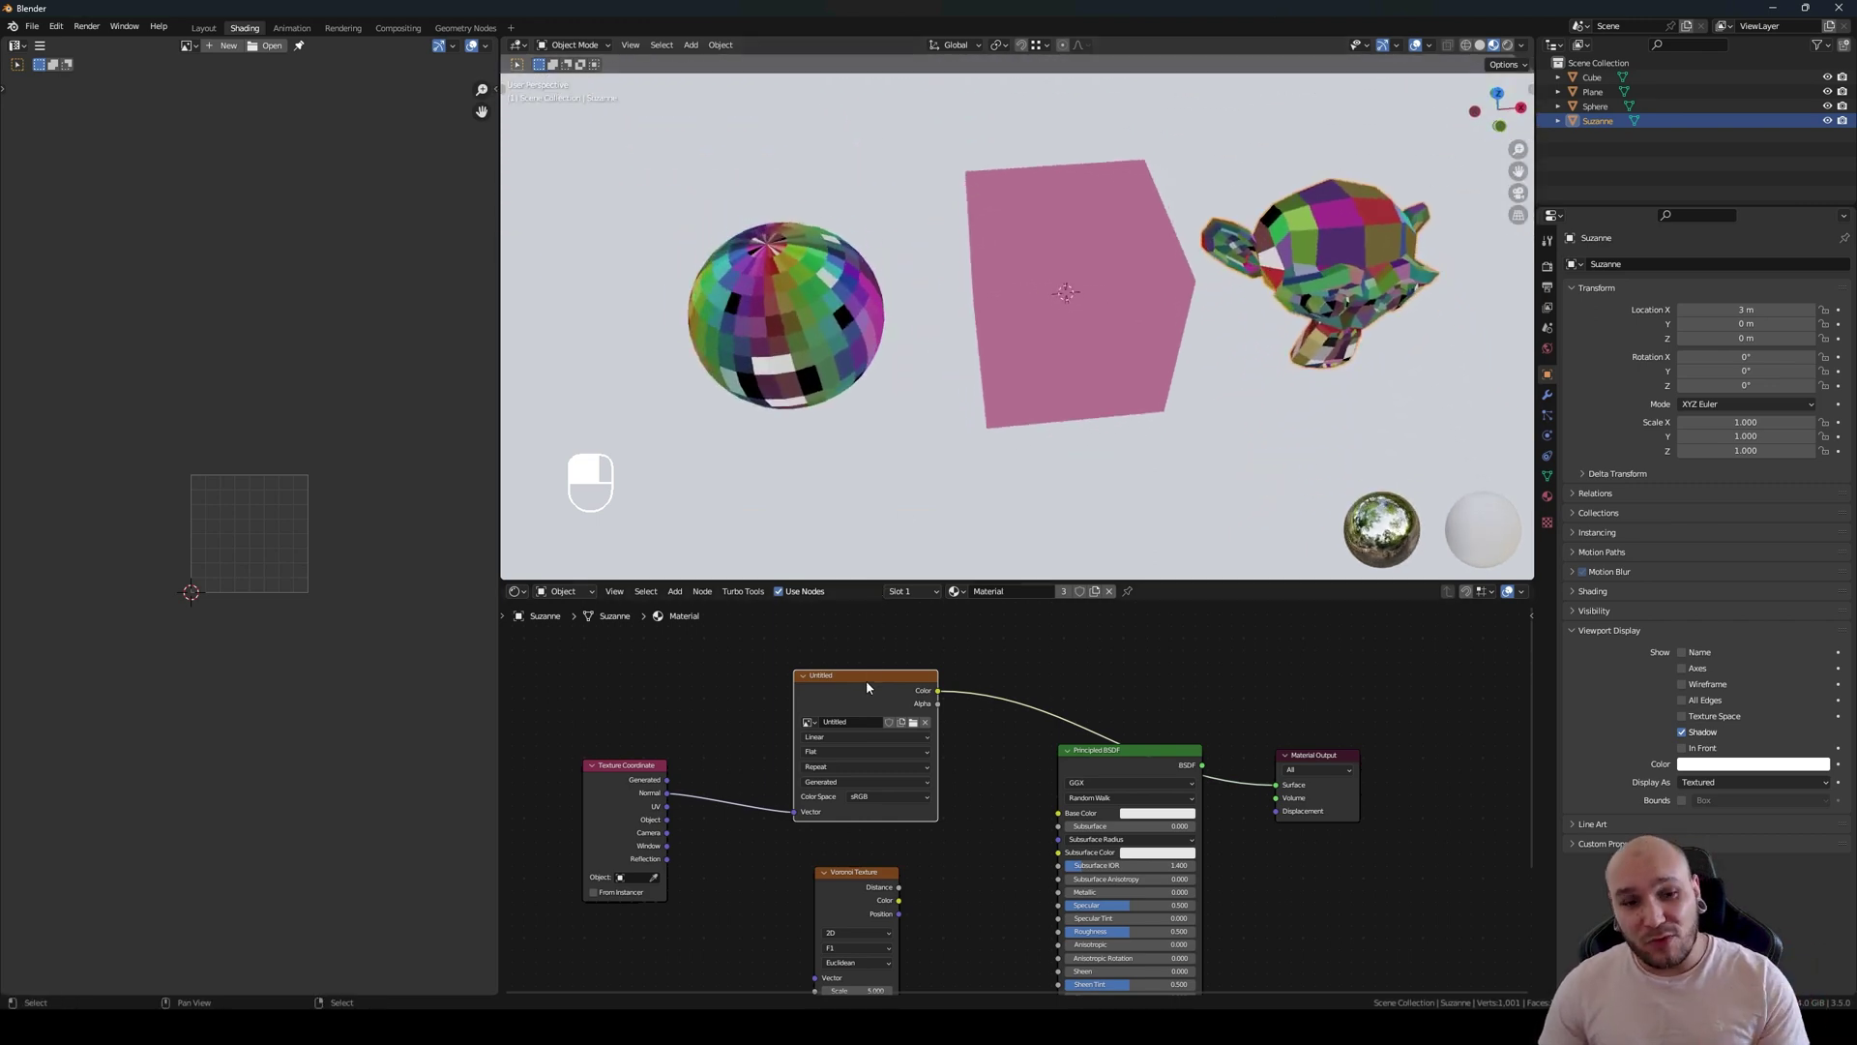
pyautogui.scroll(-3, 866, 681)
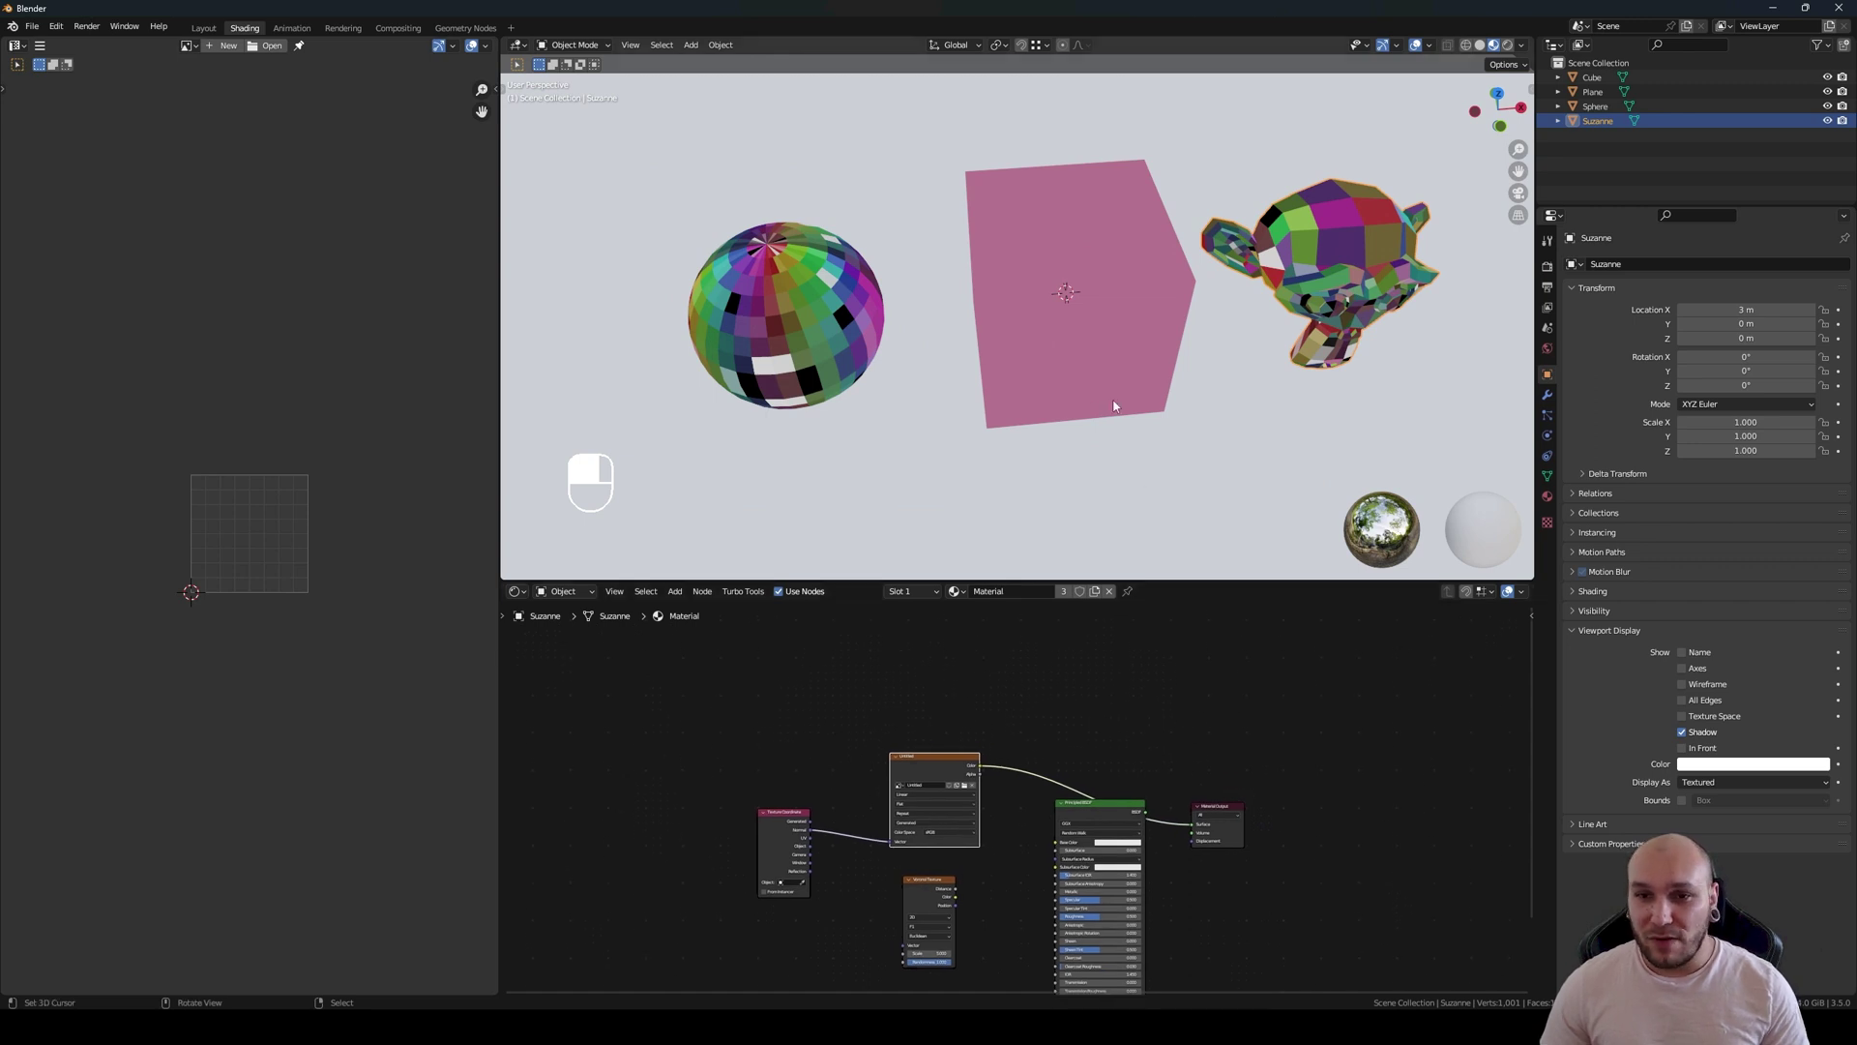
# Step: Cut the image texture's output link in the objects' material, then add a spot light raised along Z to about 8.8 m
pyautogui.keyDown('ctrl'); pyautogui.moveTo(967, 782); pyautogui.dragTo(1041, 792, button='right'); pyautogui.keyUp('ctrl')
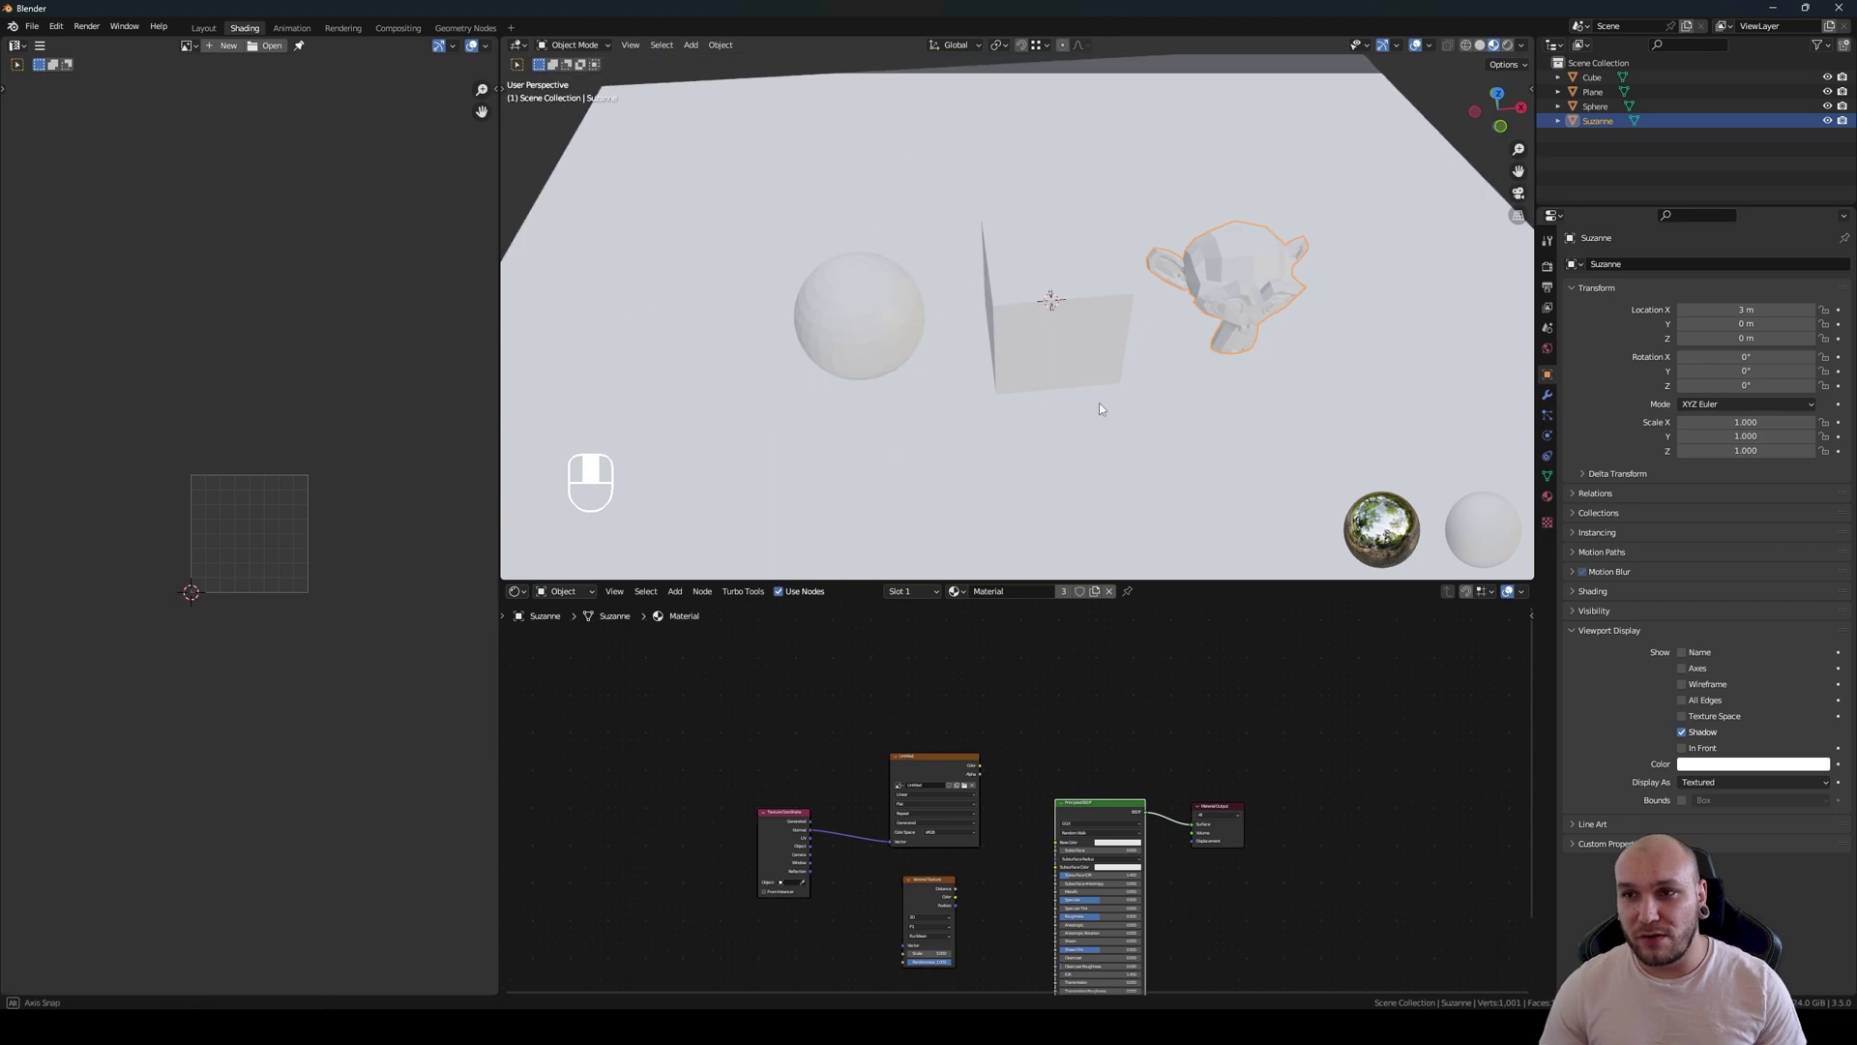
pyautogui.hotkey('shift', 'a')
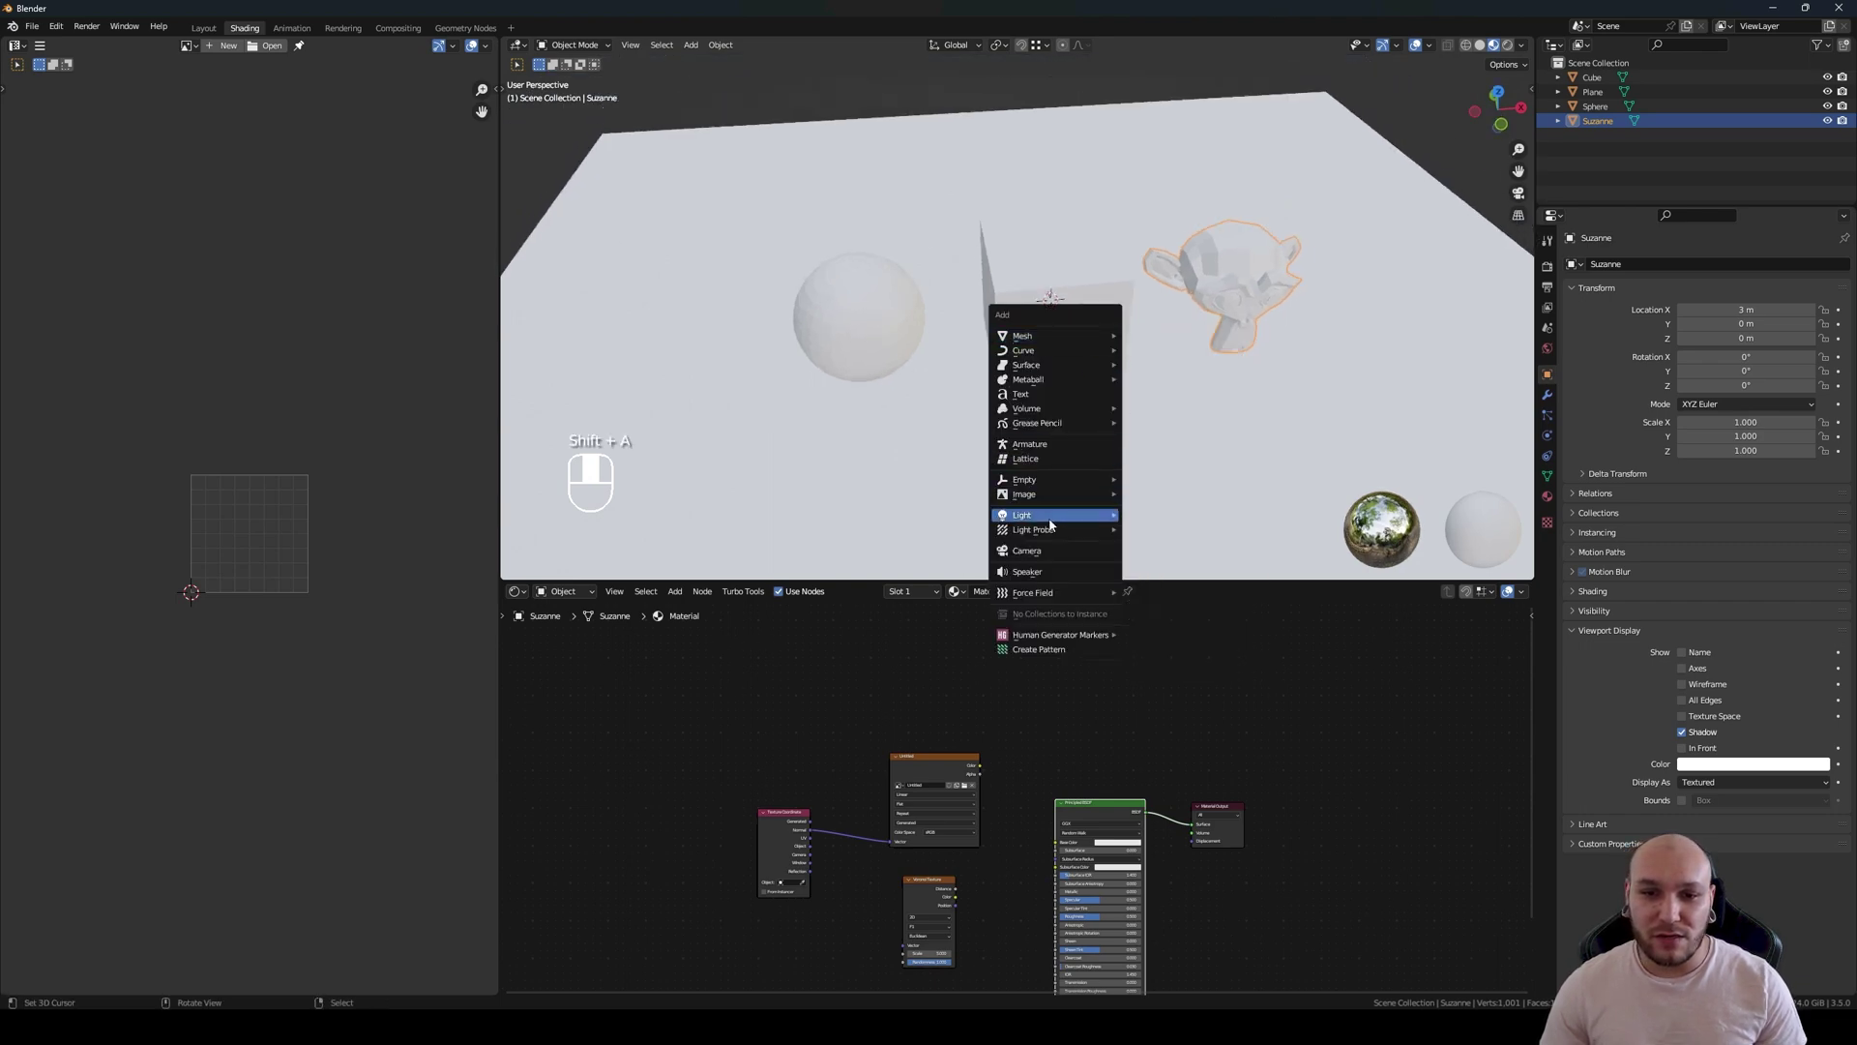
pyautogui.moveTo(1054, 516)
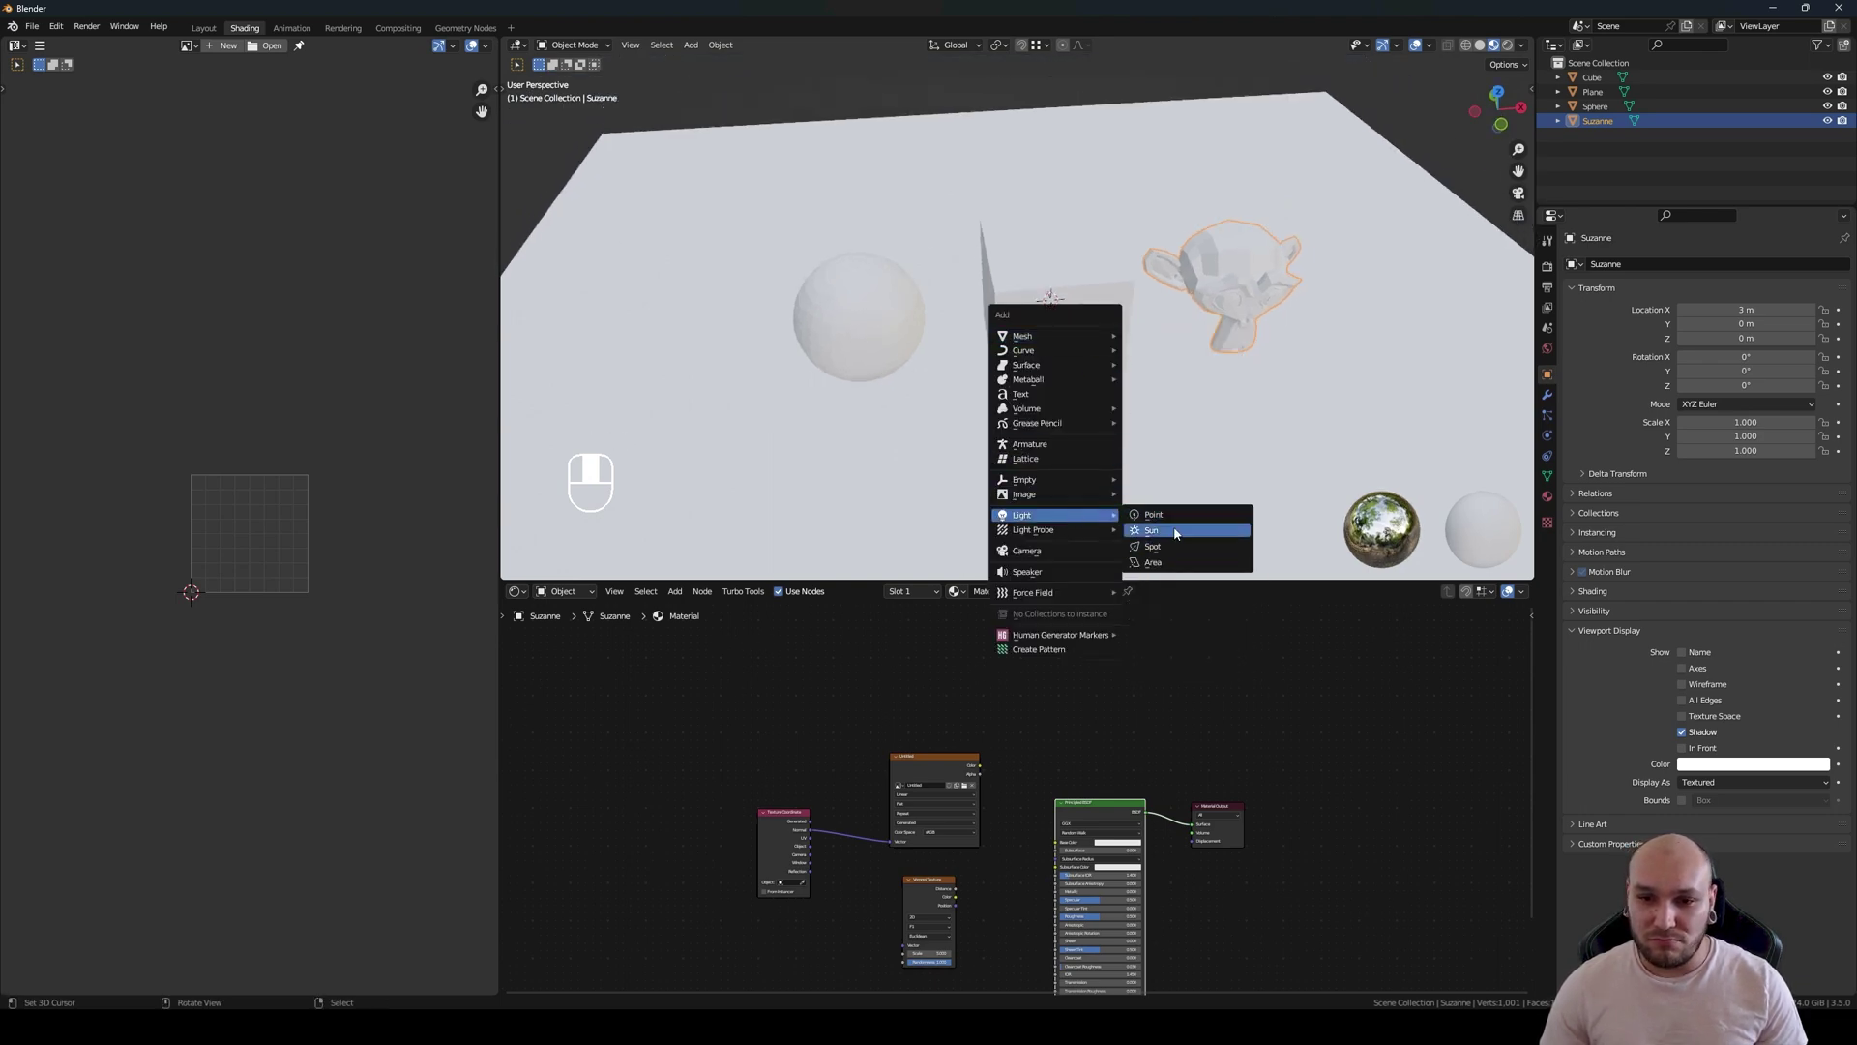
pyautogui.click(1152, 546)
pyautogui.moveTo(1076, 431); pyautogui.dragTo(1102, 394, button='middle')
pyautogui.press('g')
pyautogui.press('z')
pyautogui.click(1111, 240)
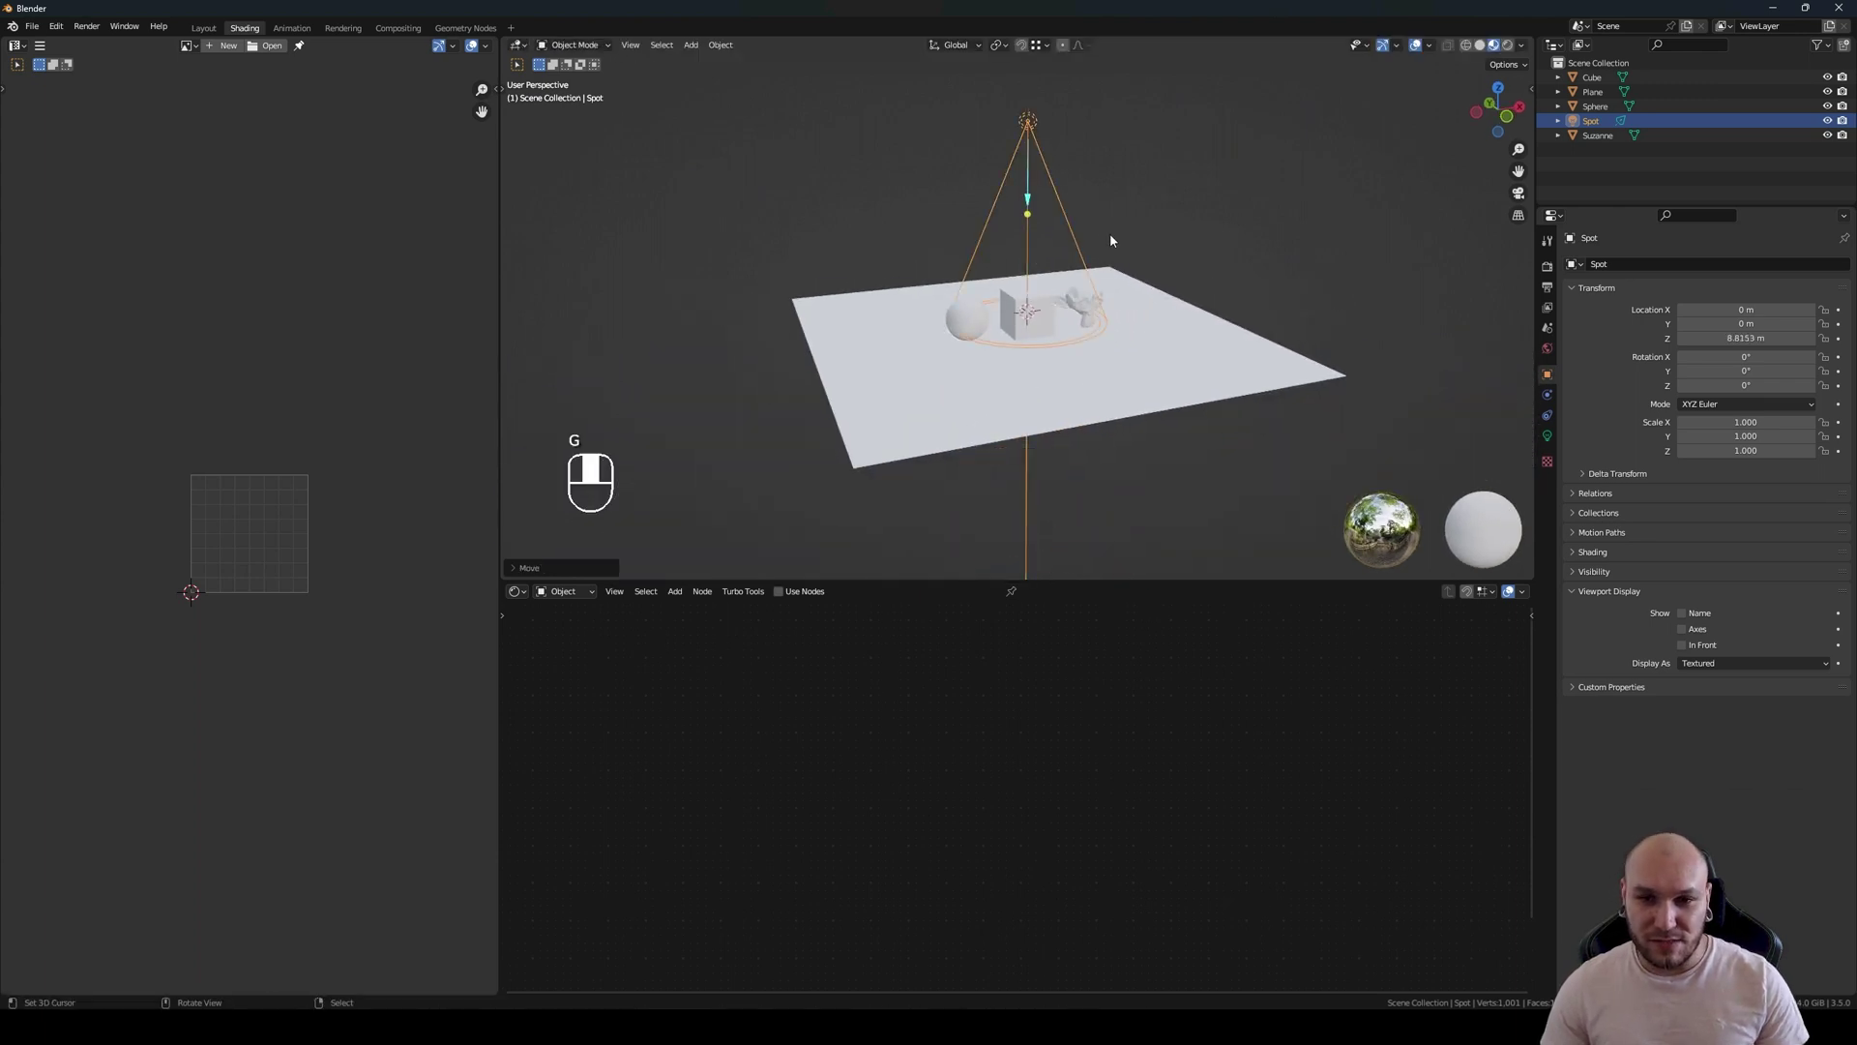
# Step: Set the spot light's power to 1000 W
pyautogui.click(1547, 435)
pyautogui.click(1690, 364)
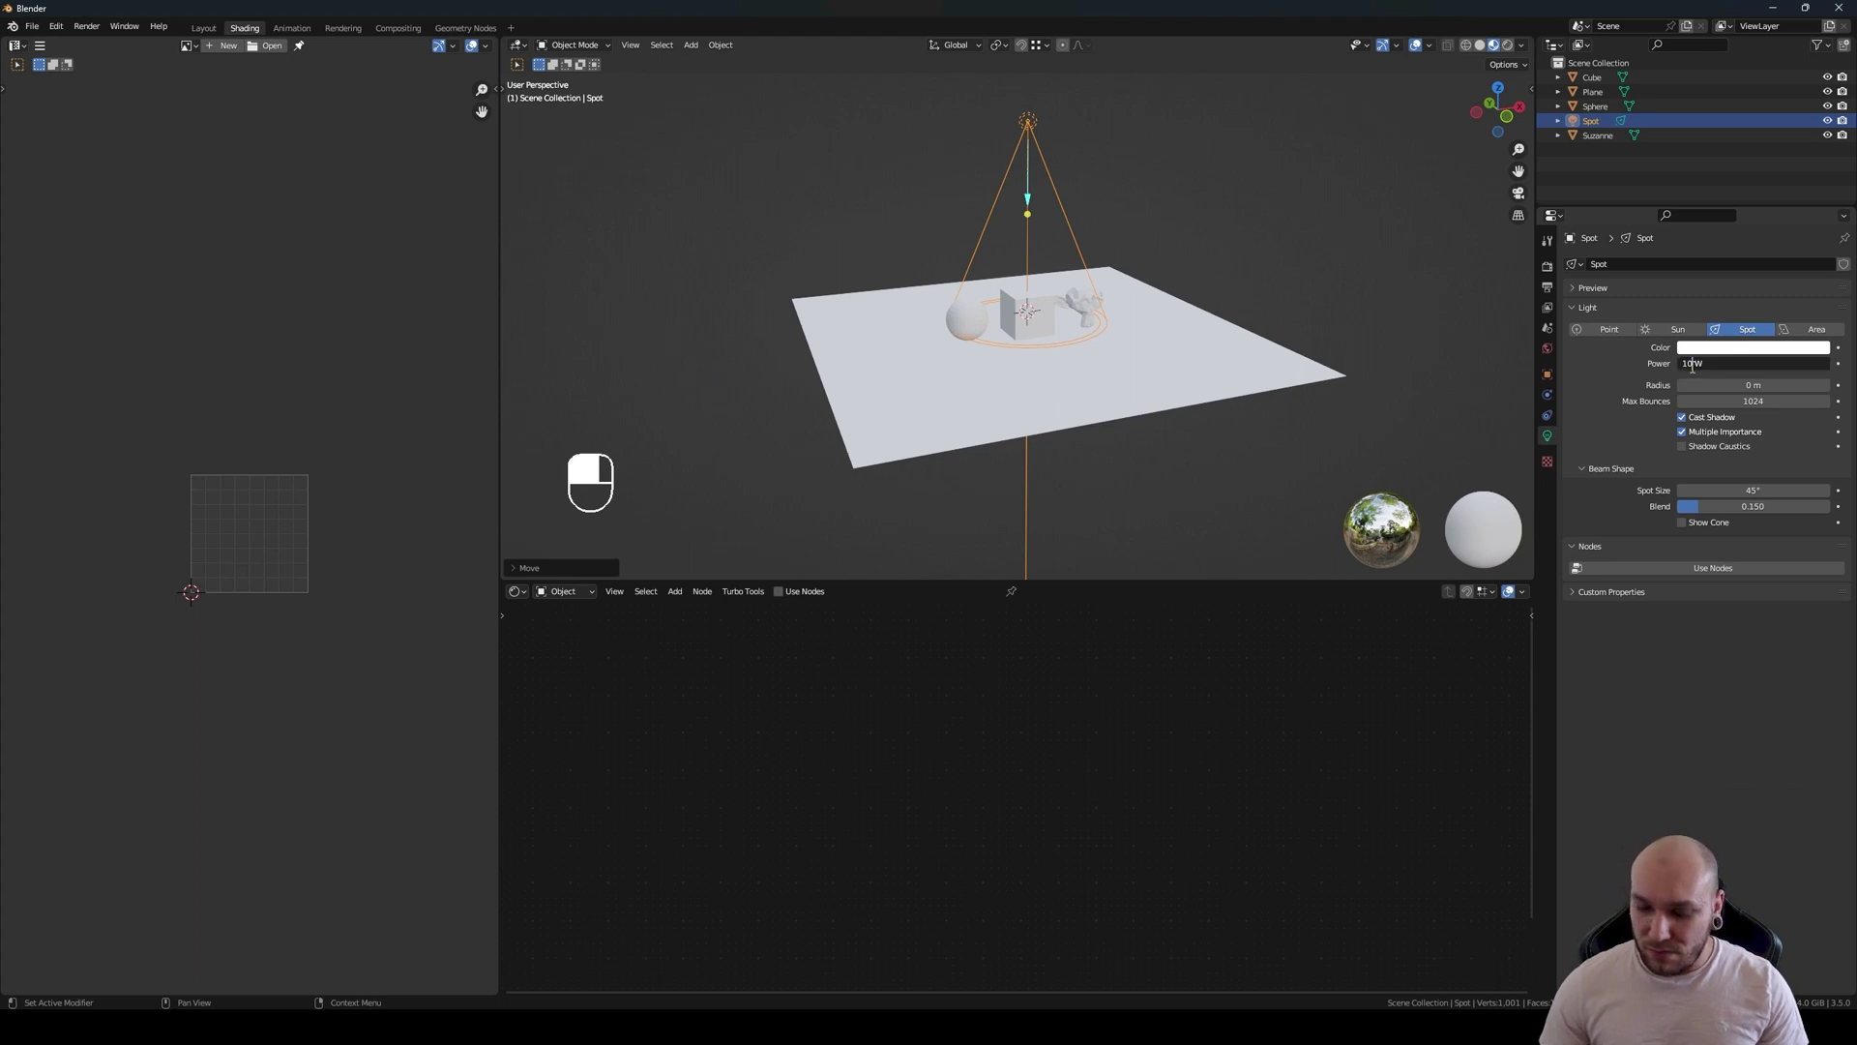
pyautogui.write('1000')
pyautogui.press('Return')
# Step: Switch the viewport to rendered shading to preview the spot light on the objects
pyautogui.hotkey('shift', 'z')
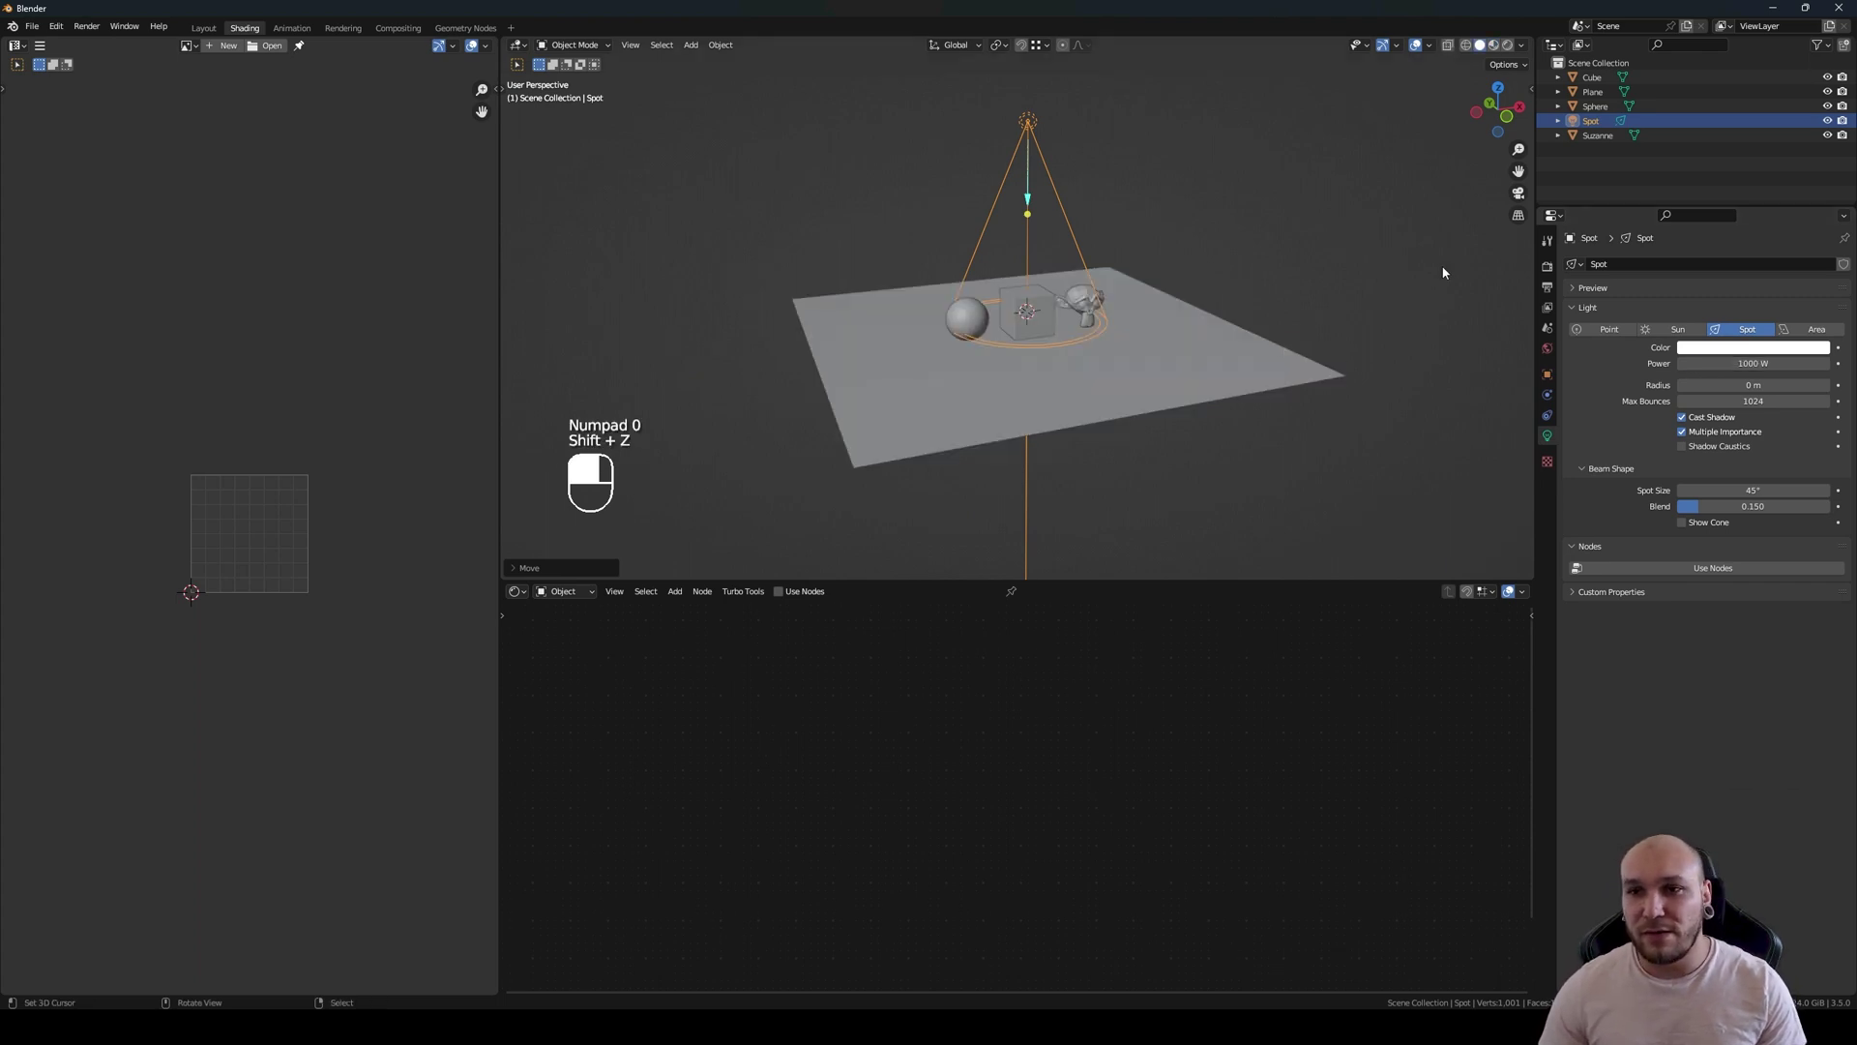
pyautogui.click(1546, 348)
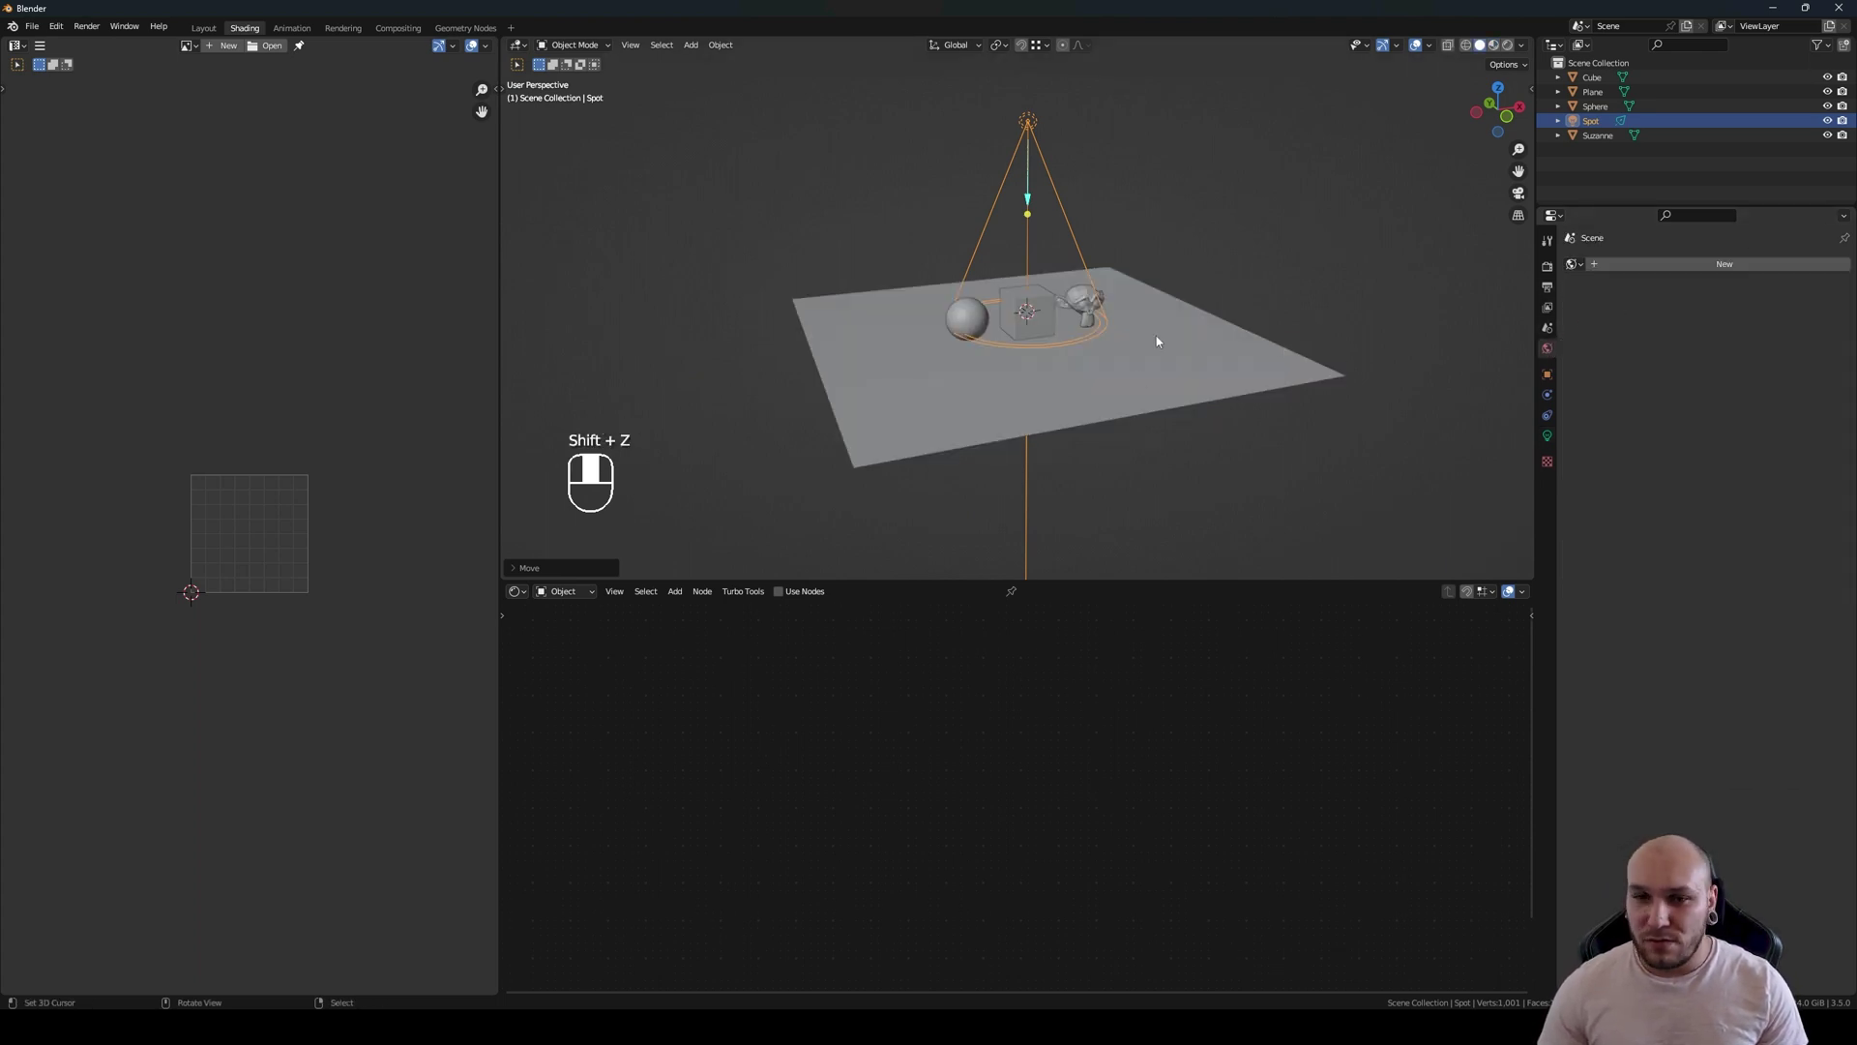
pyautogui.scroll(3, 1156, 334)
pyautogui.hotkey('shift', 'z')
pyautogui.scroll(3, 1161, 259)
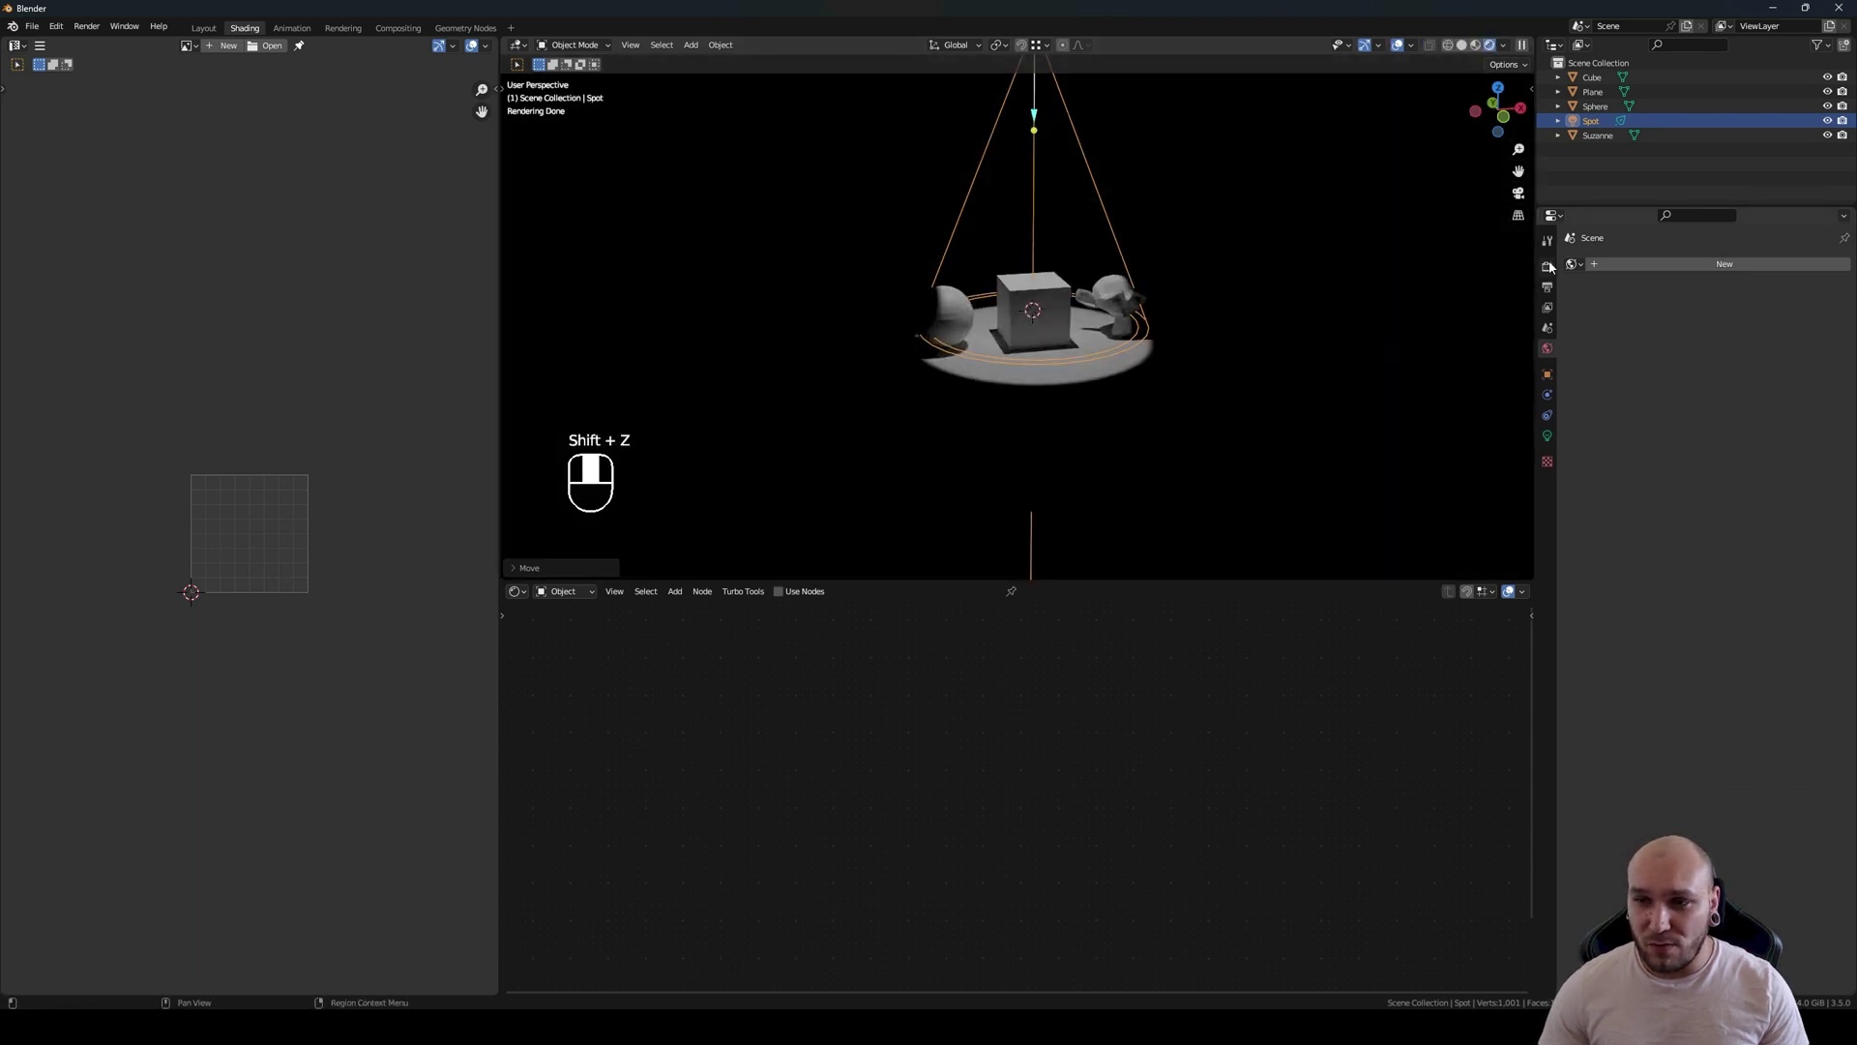
pyautogui.scroll(-3, 1154, 328)
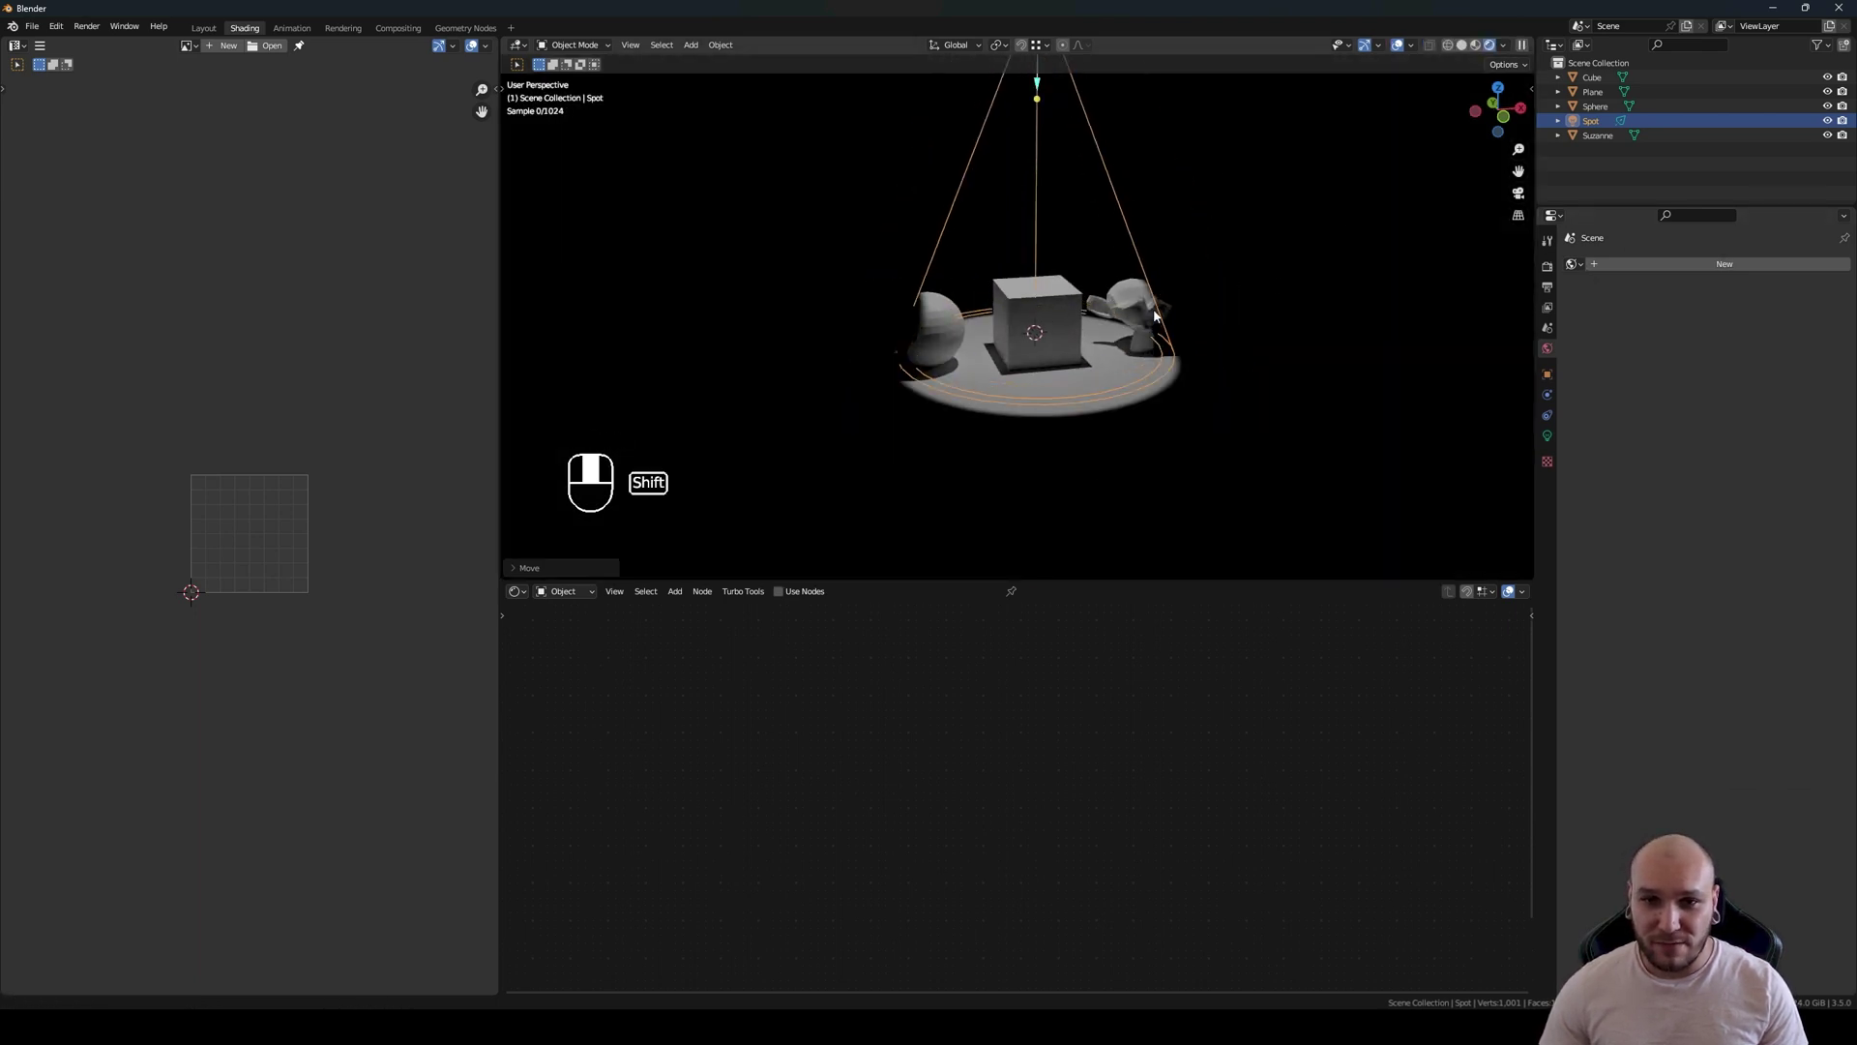
# Step: Widen the spot light's beam to about 77.8° and lower the light along Z toward the objects
pyautogui.keyDown('shift'); pyautogui.moveTo(1153, 310); pyautogui.dragTo(1197, 416, button='middle'); pyautogui.keyUp('shift')
pyautogui.click(1546, 435)
pyautogui.moveTo(1753, 490); pyautogui.dragTo(1818, 490)
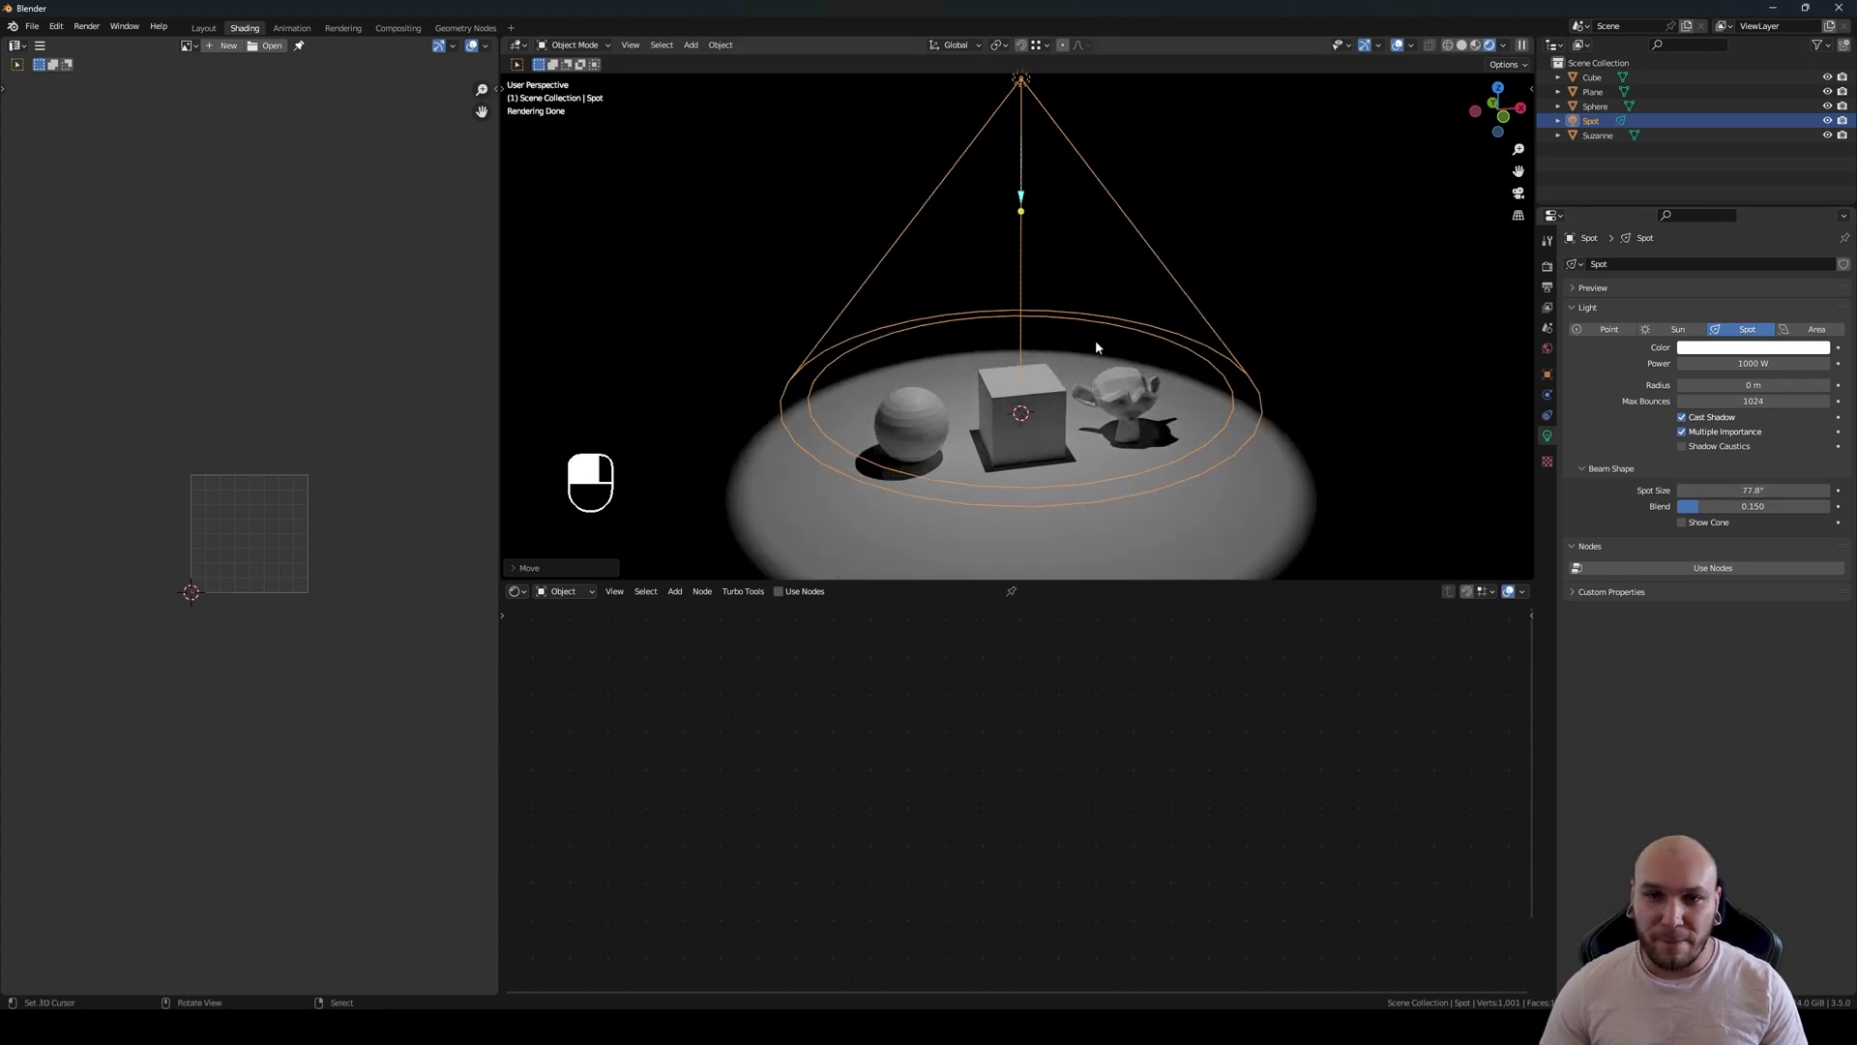
pyautogui.scroll(3, 1095, 340)
pyautogui.press('g')
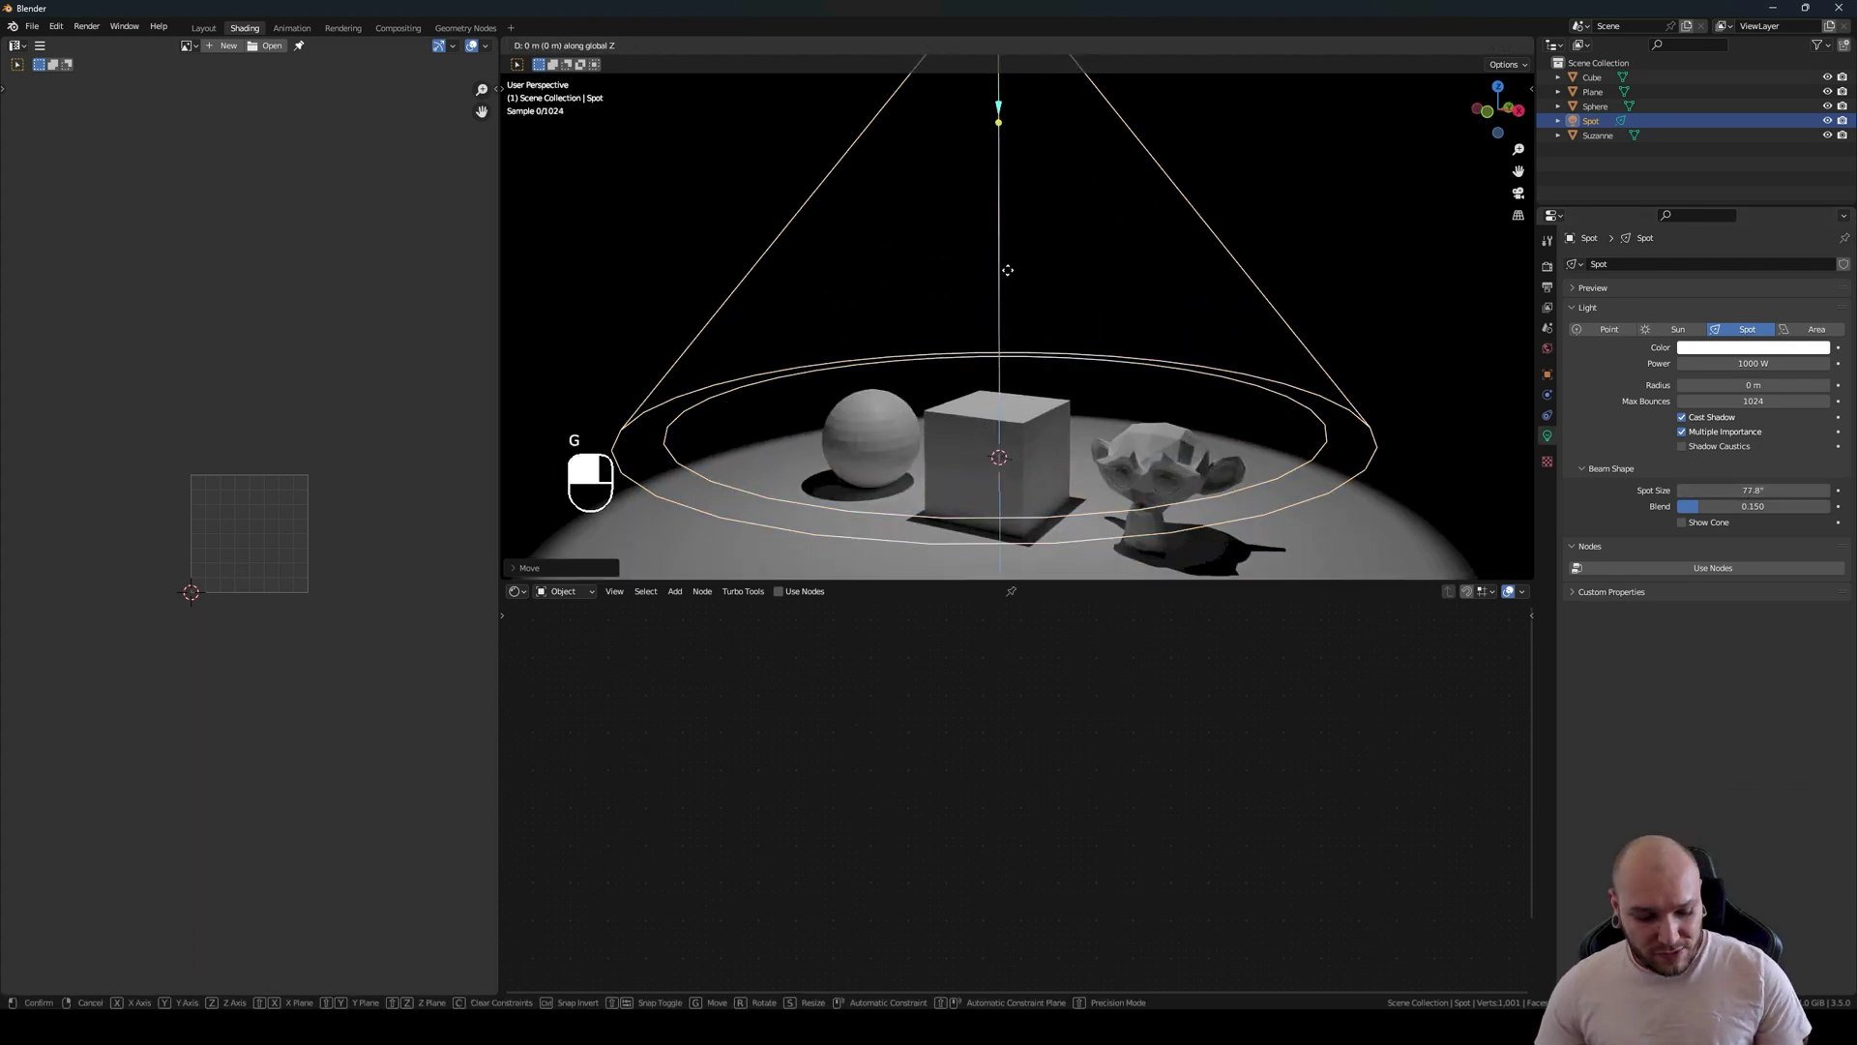
pyautogui.click(1016, 353)
# Step: Enable nodes for the spot light and add an Image Texture node before the Emission node
pyautogui.scroll(-3, 1073, 333)
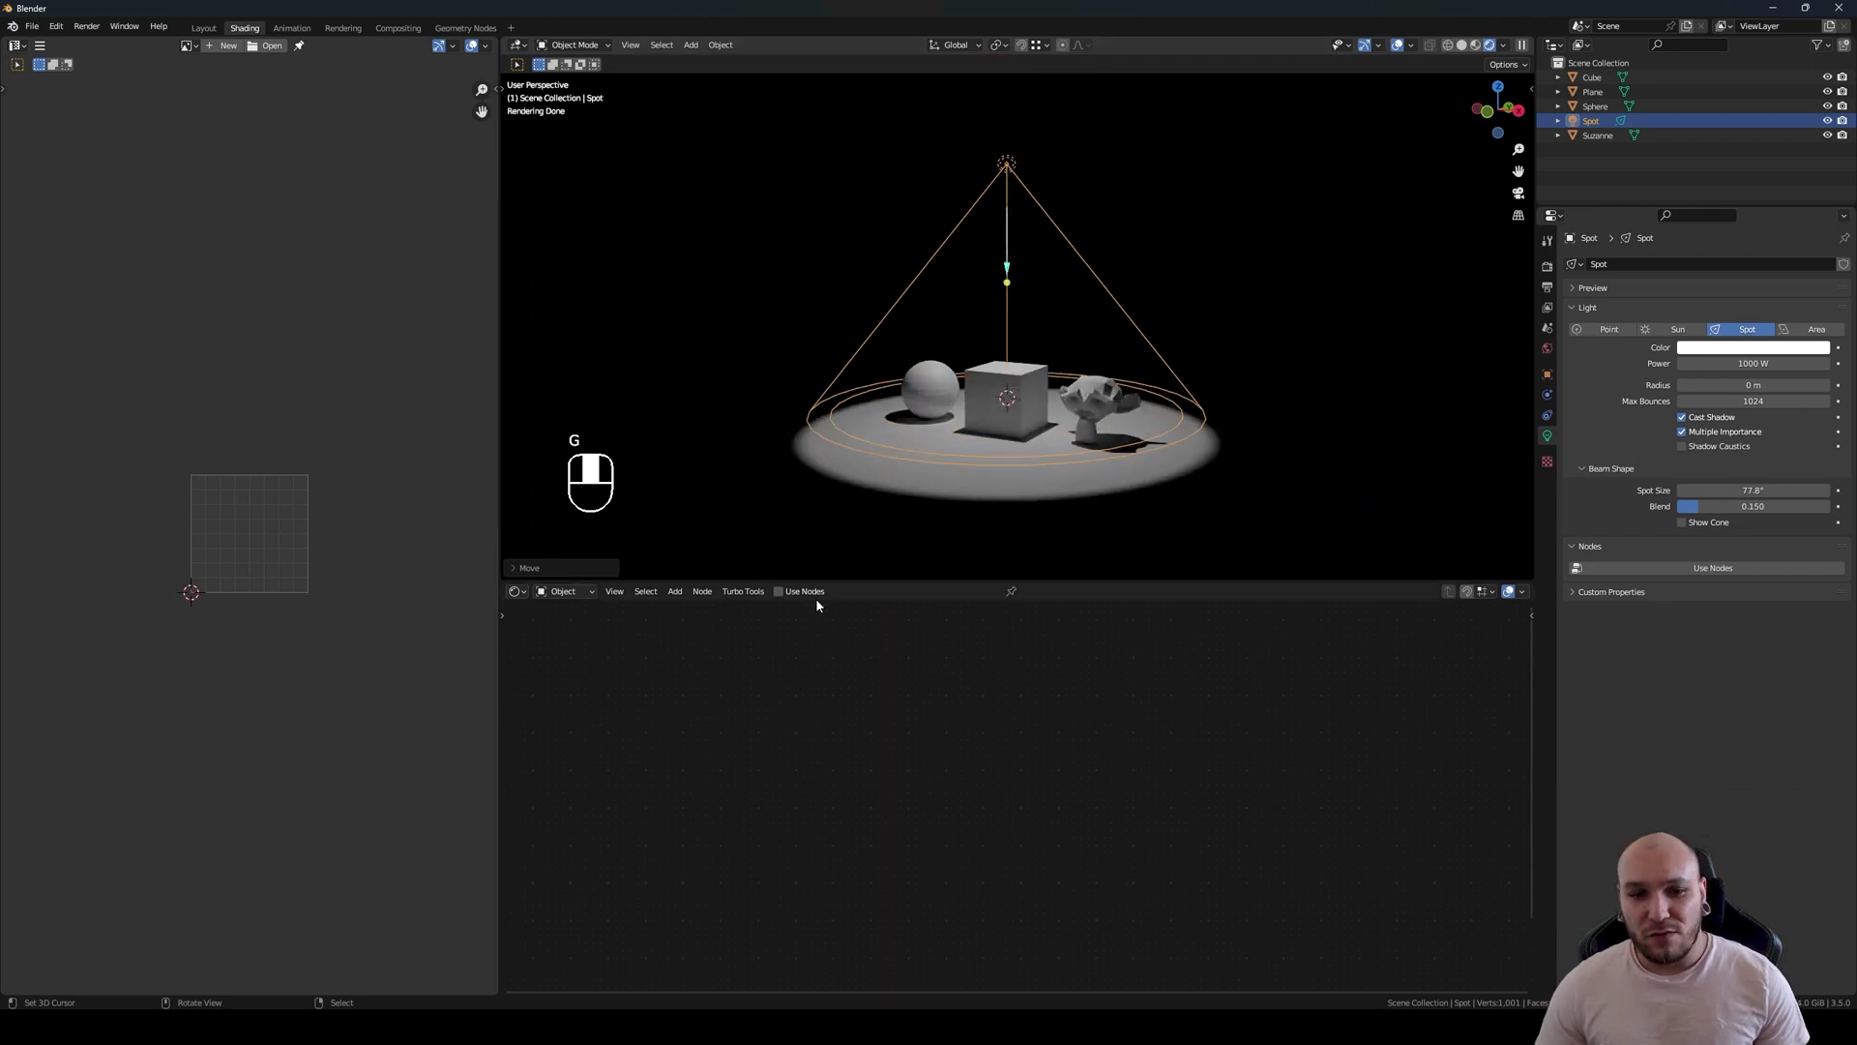
pyautogui.click(778, 590)
pyautogui.scroll(3, 1012, 871)
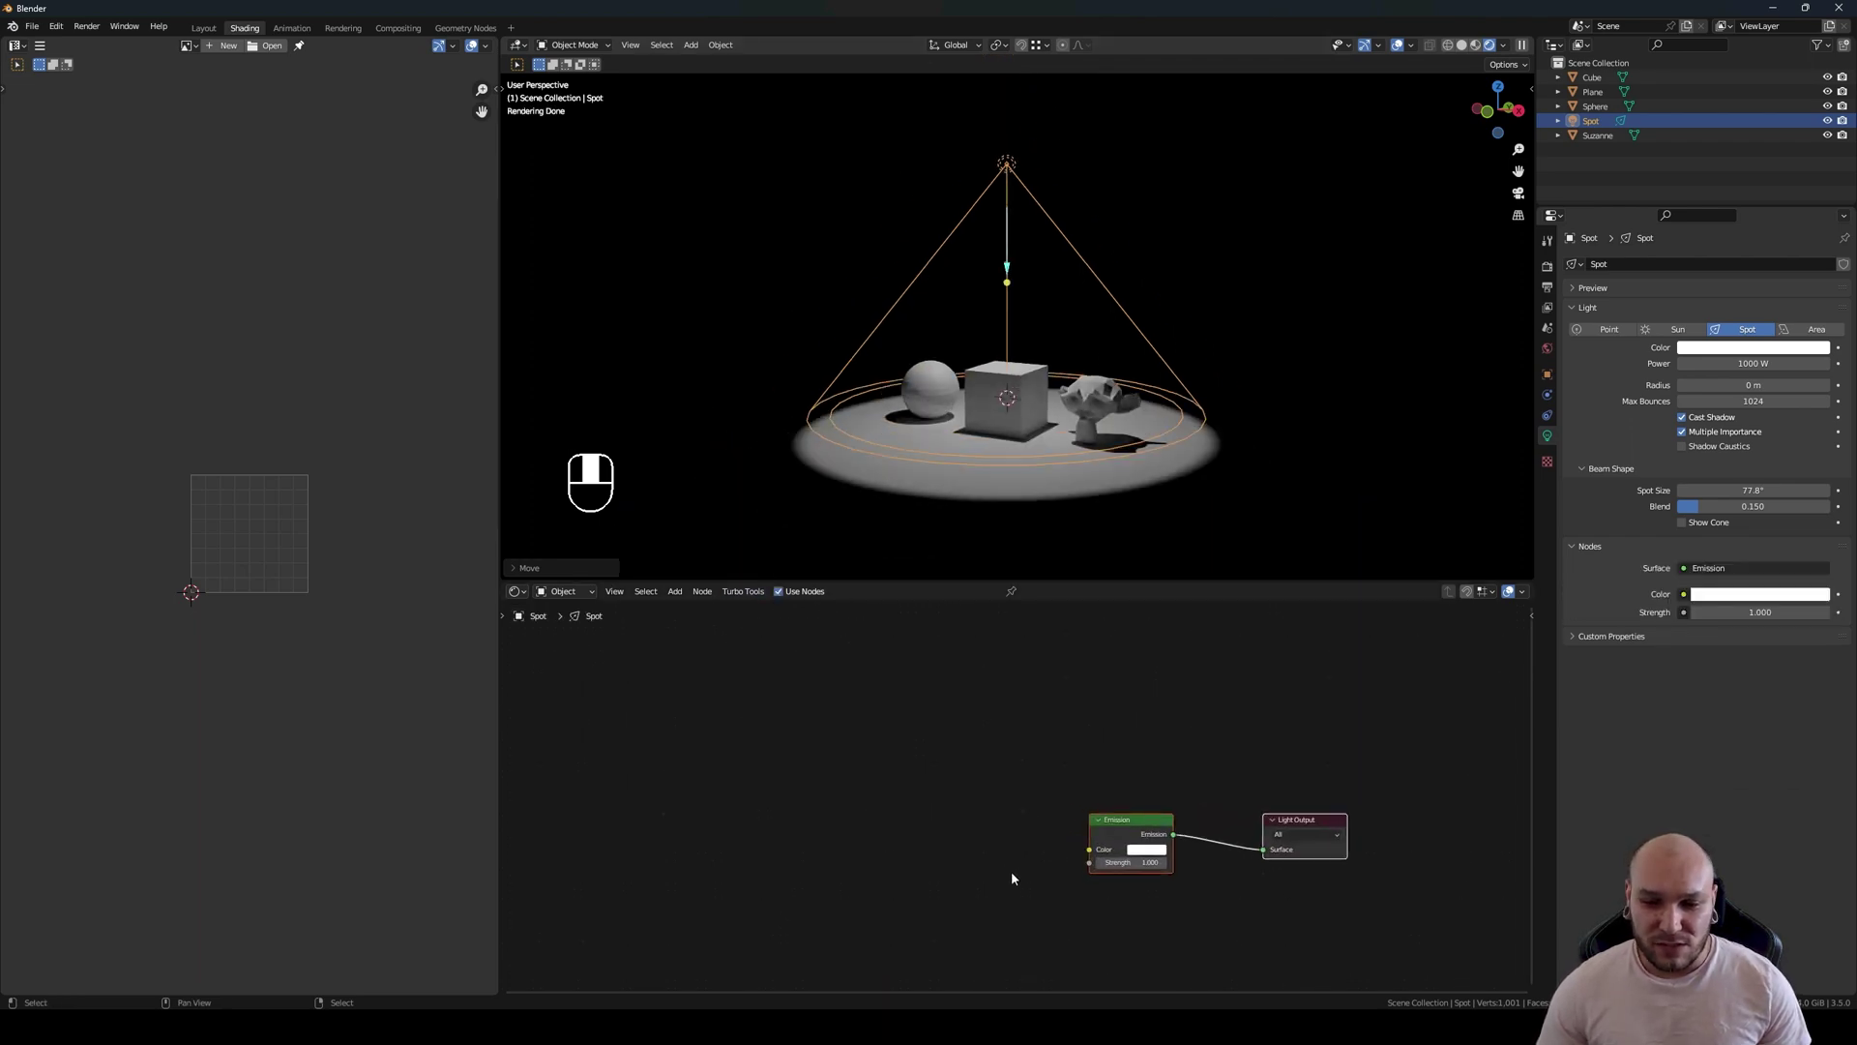
pyautogui.moveTo(1012, 871); pyautogui.dragTo(1041, 762, button='middle')
pyautogui.hotkey('shift', 'a')
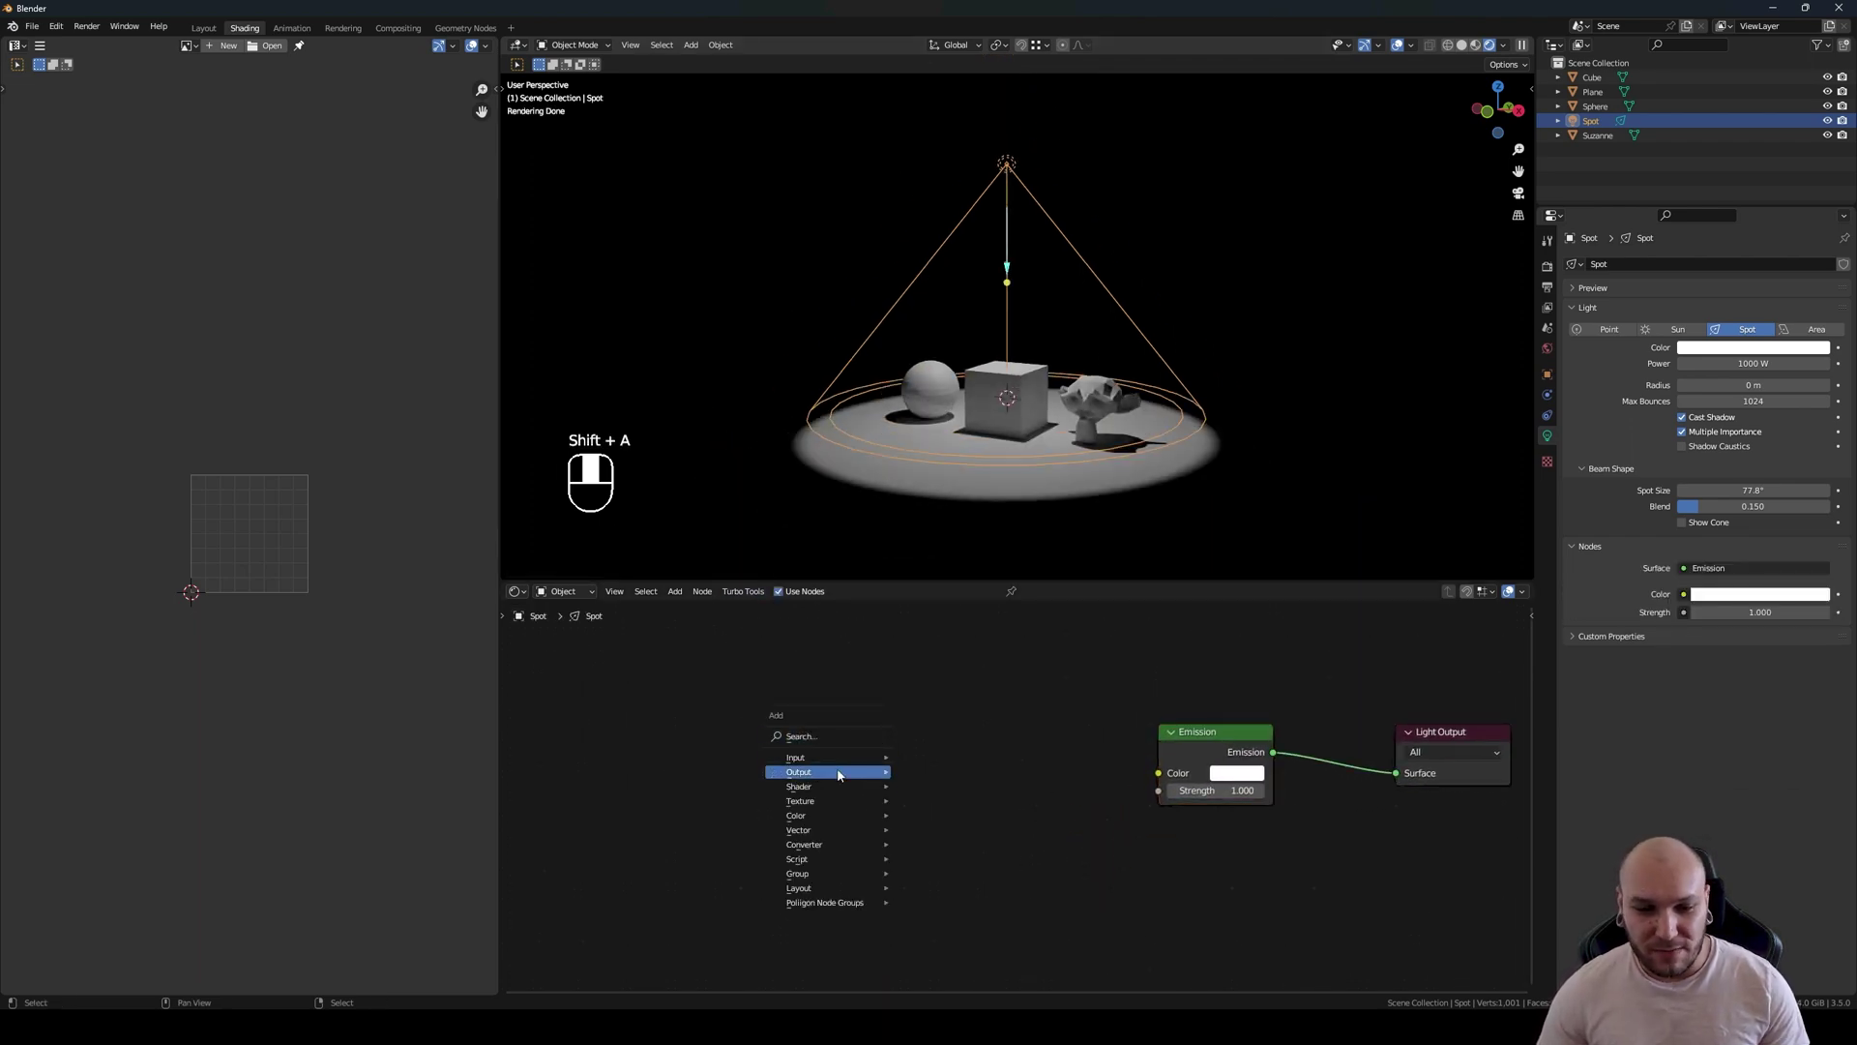
pyautogui.moveTo(830, 800)
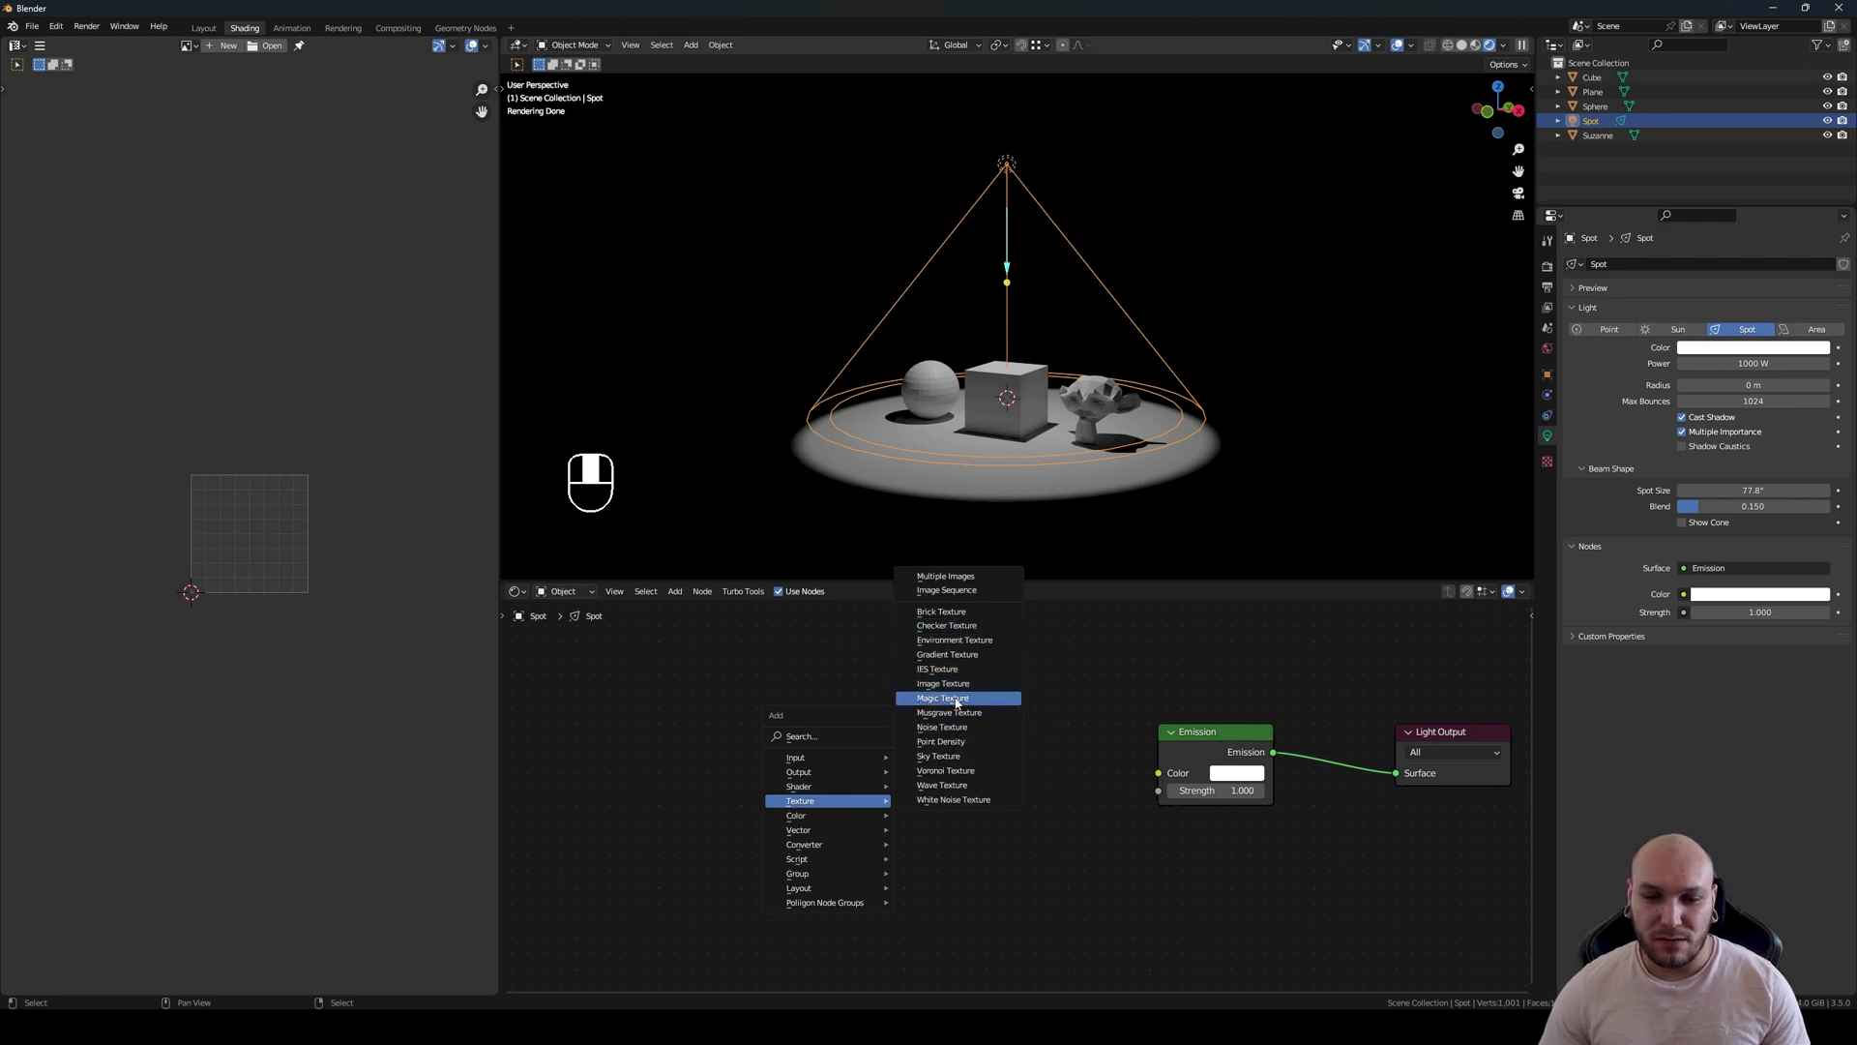
pyautogui.moveTo(934, 701); pyautogui.dragTo(914, 721)
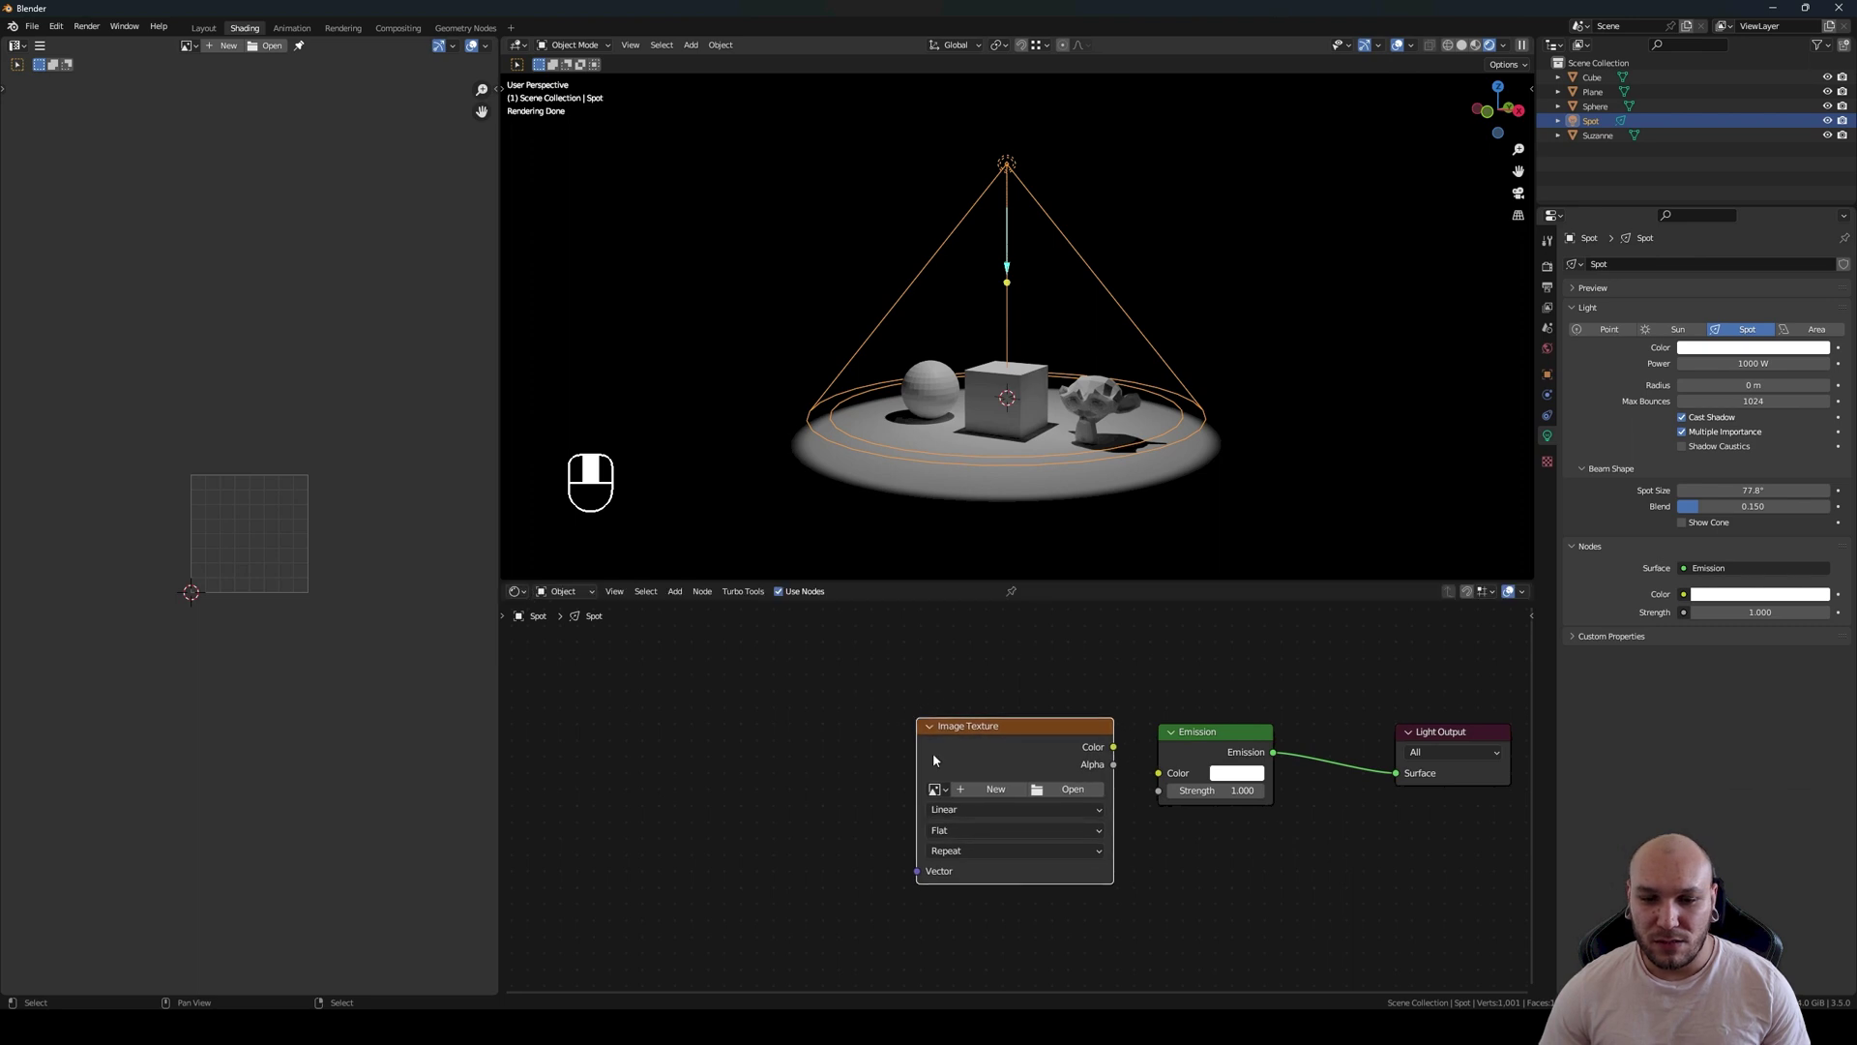
# Step: Assign the Untitled image to the texture node and connect its Color to the Emission's Color
pyautogui.click(934, 788)
pyautogui.click(954, 812)
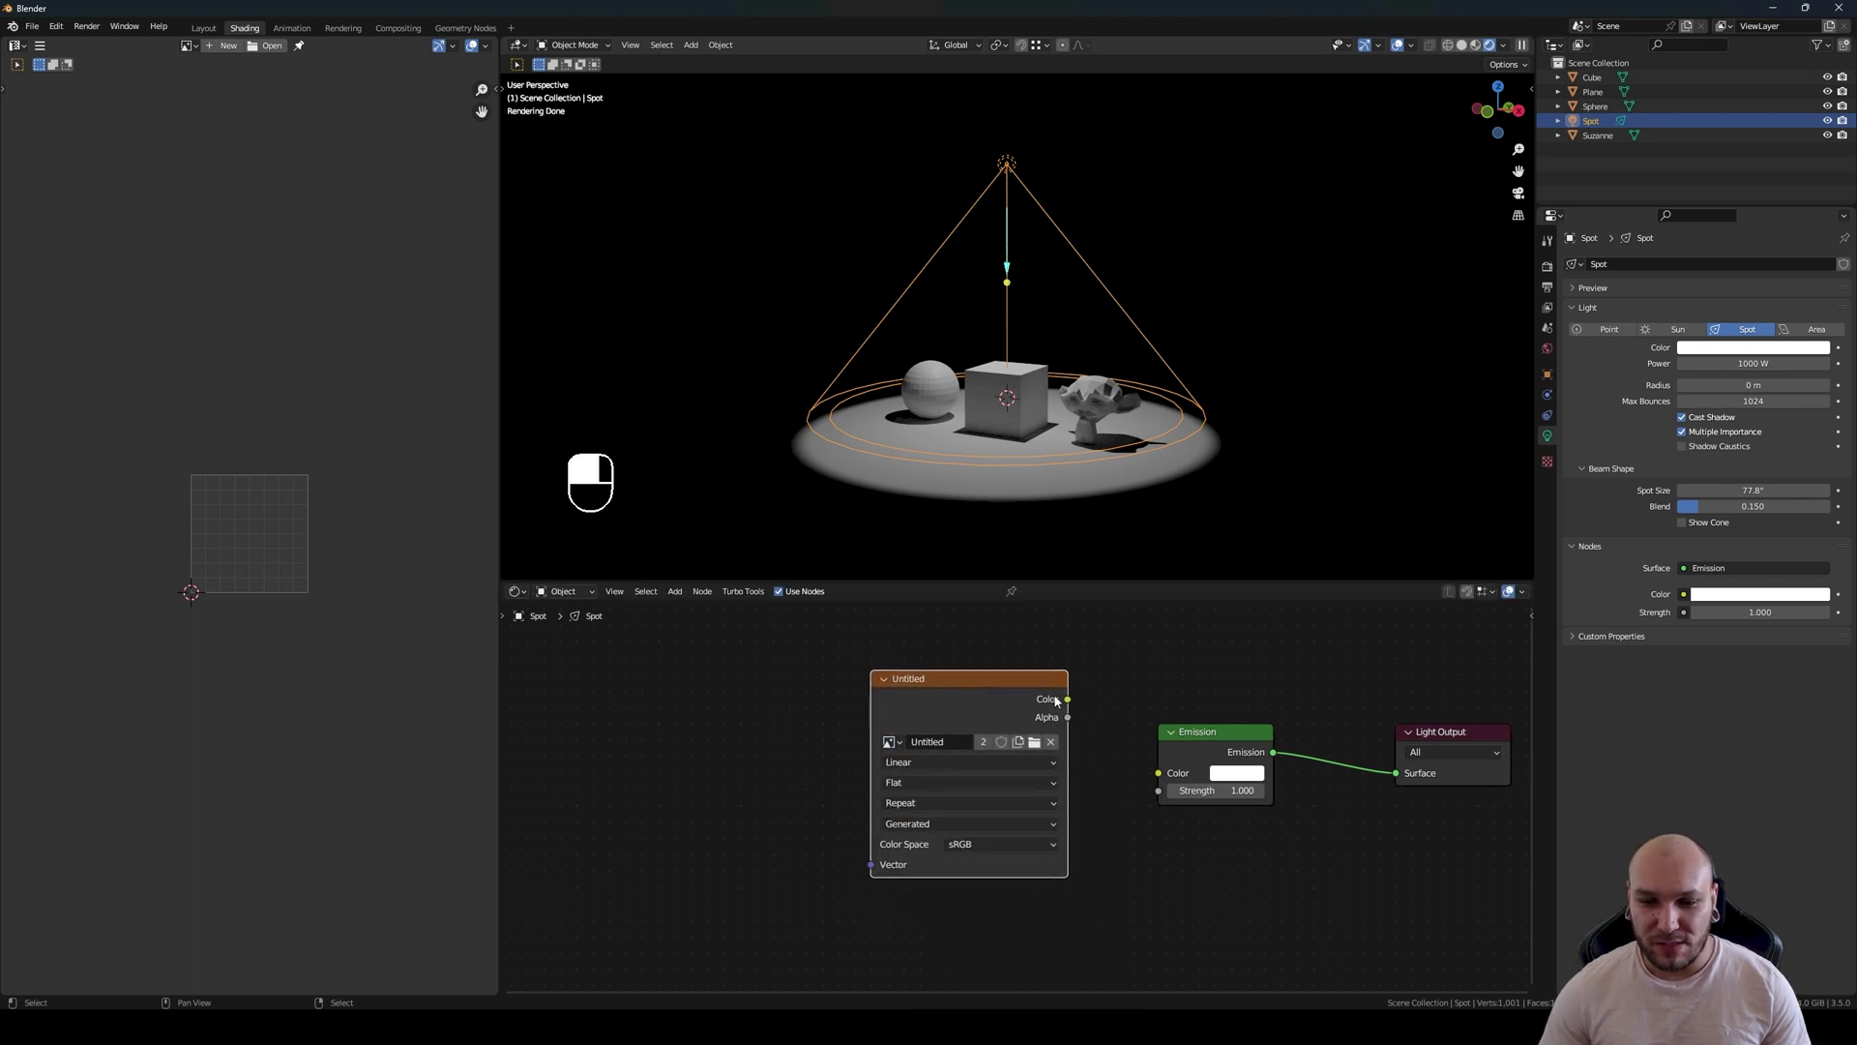
pyautogui.moveTo(1163, 769); pyautogui.dragTo(1159, 773)
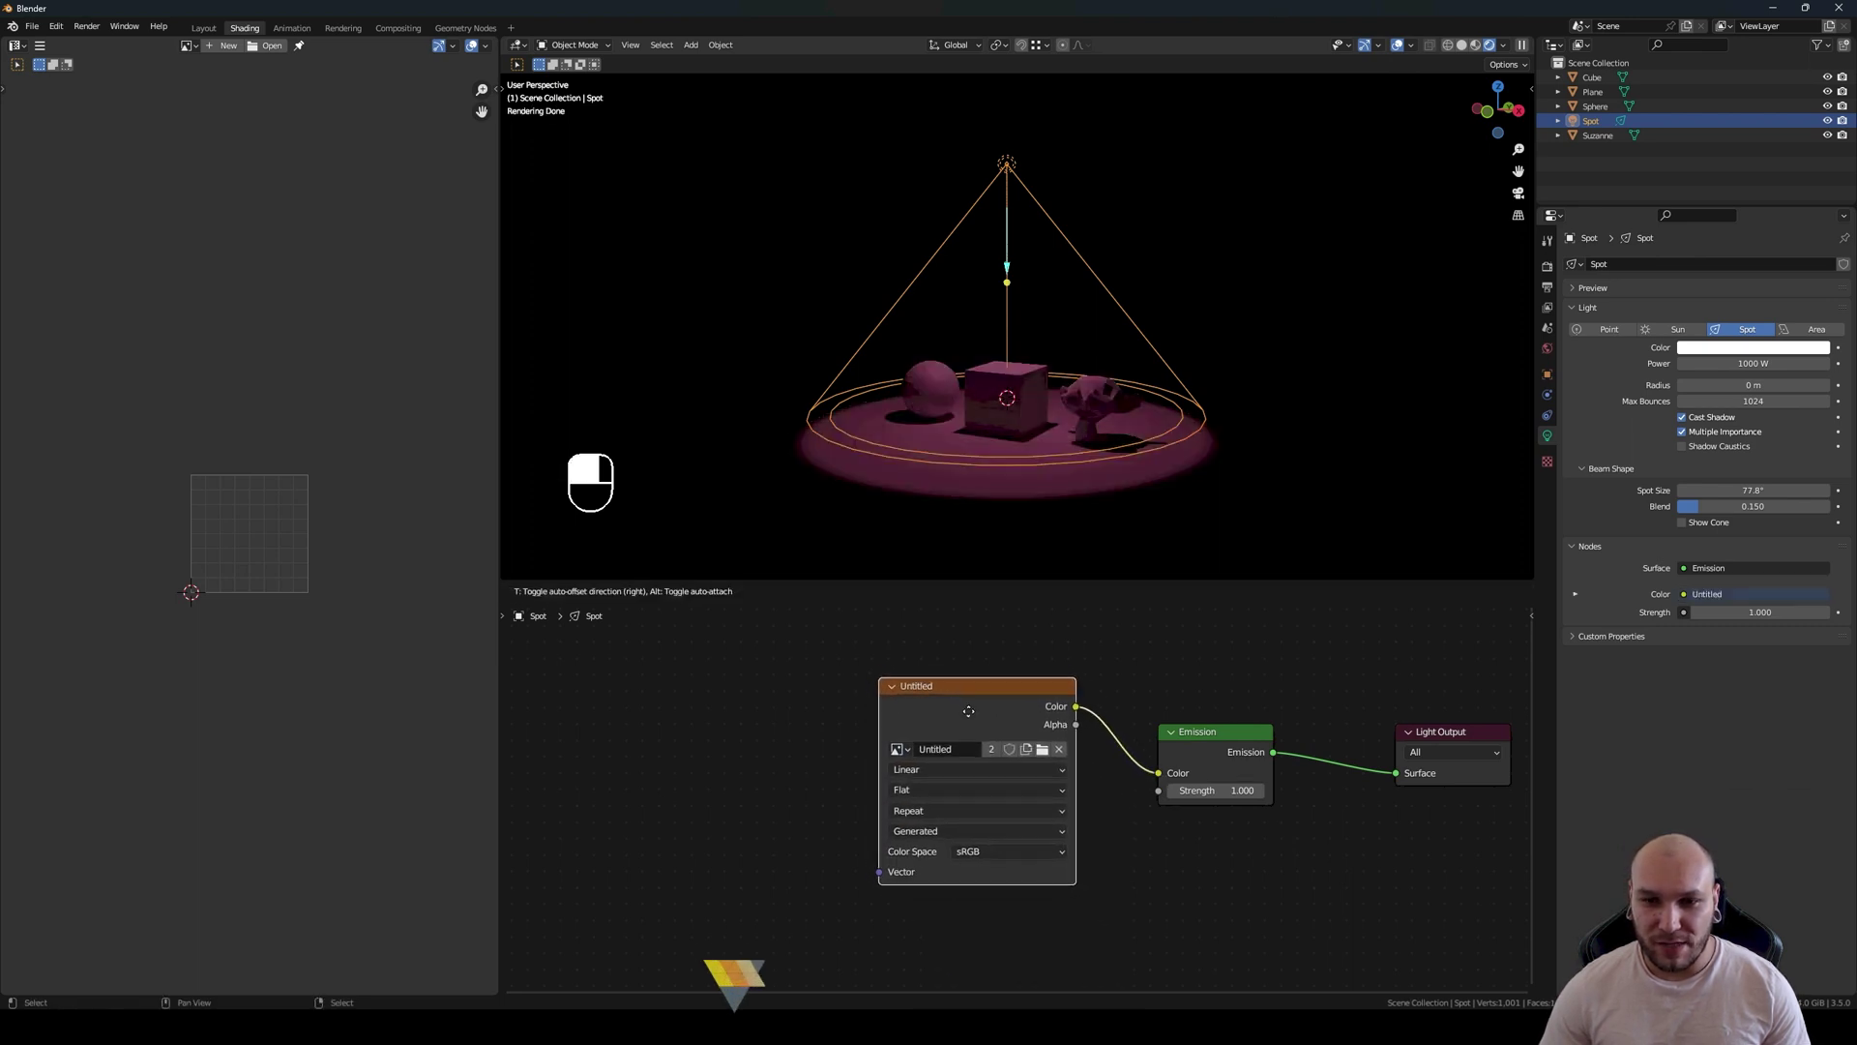
pyautogui.moveTo(967, 678); pyautogui.dragTo(977, 687)
# Step: Display the Untitled image in the image editor
pyautogui.moveTo(957, 426); pyautogui.dragTo(994, 503, button='middle')
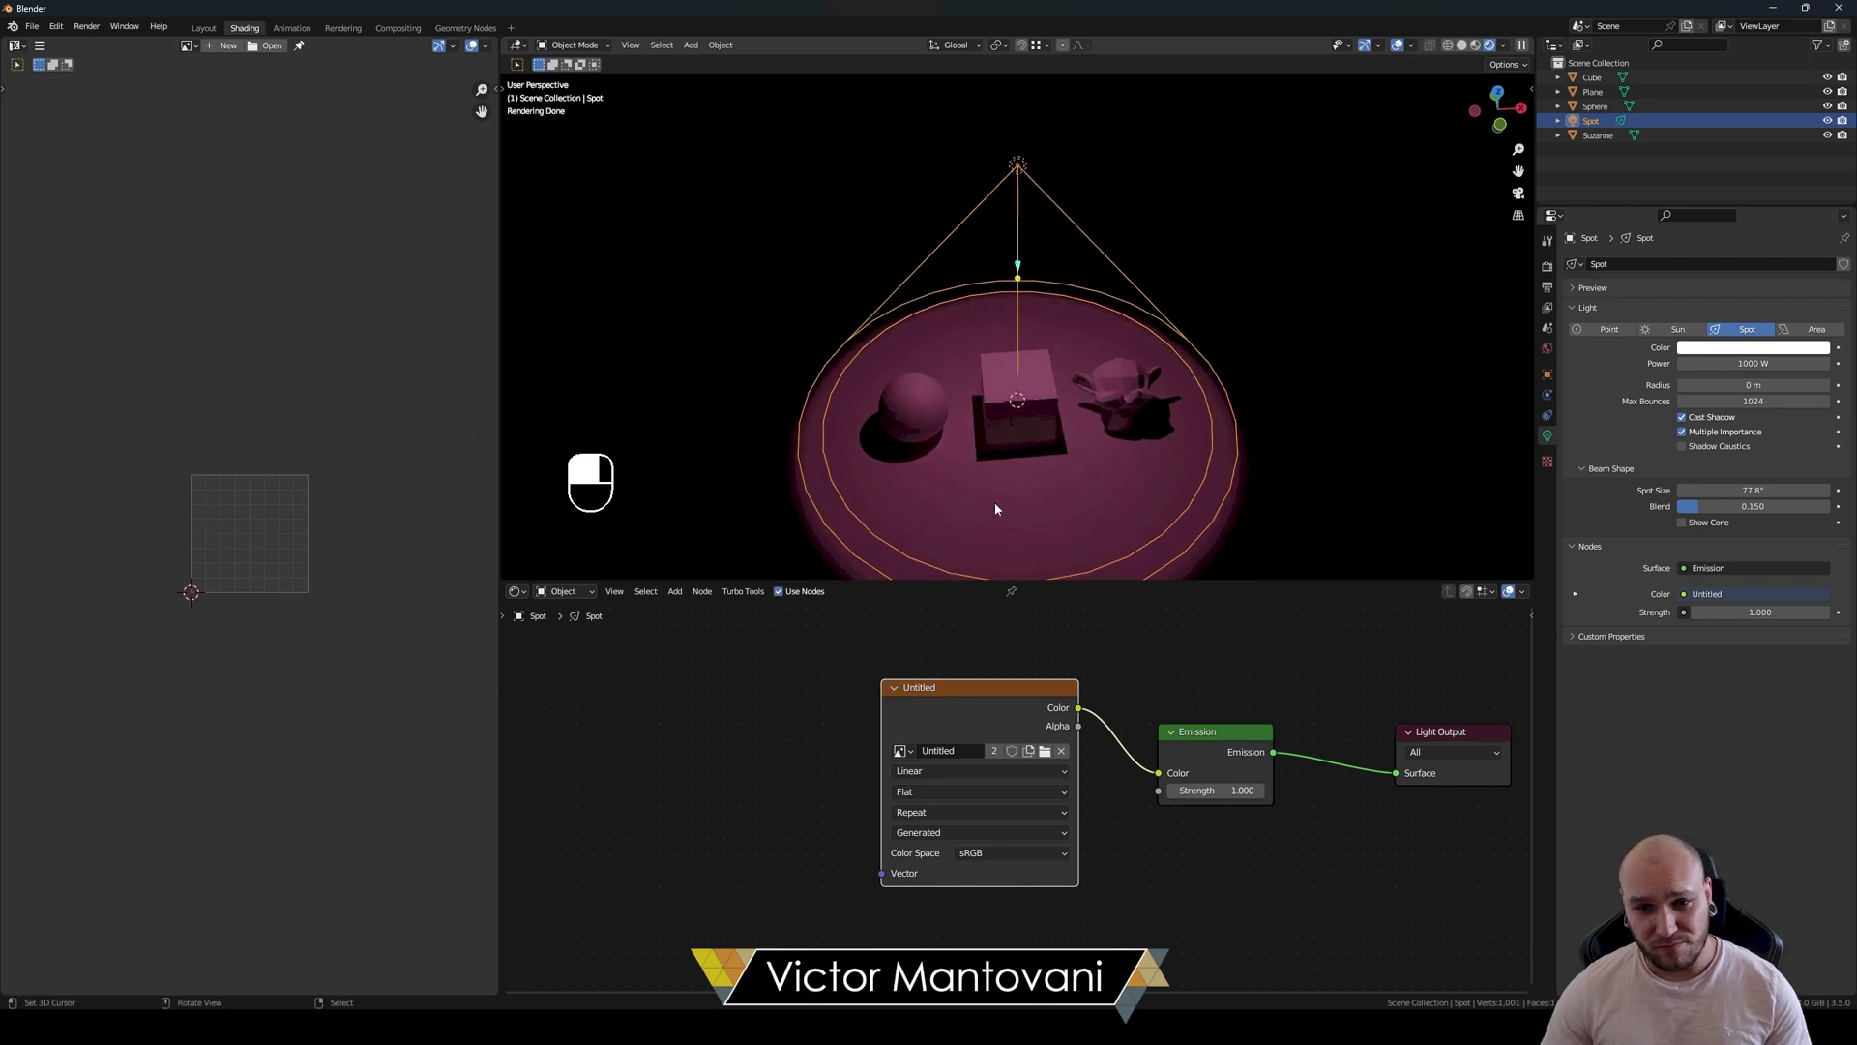
pyautogui.click(186, 45)
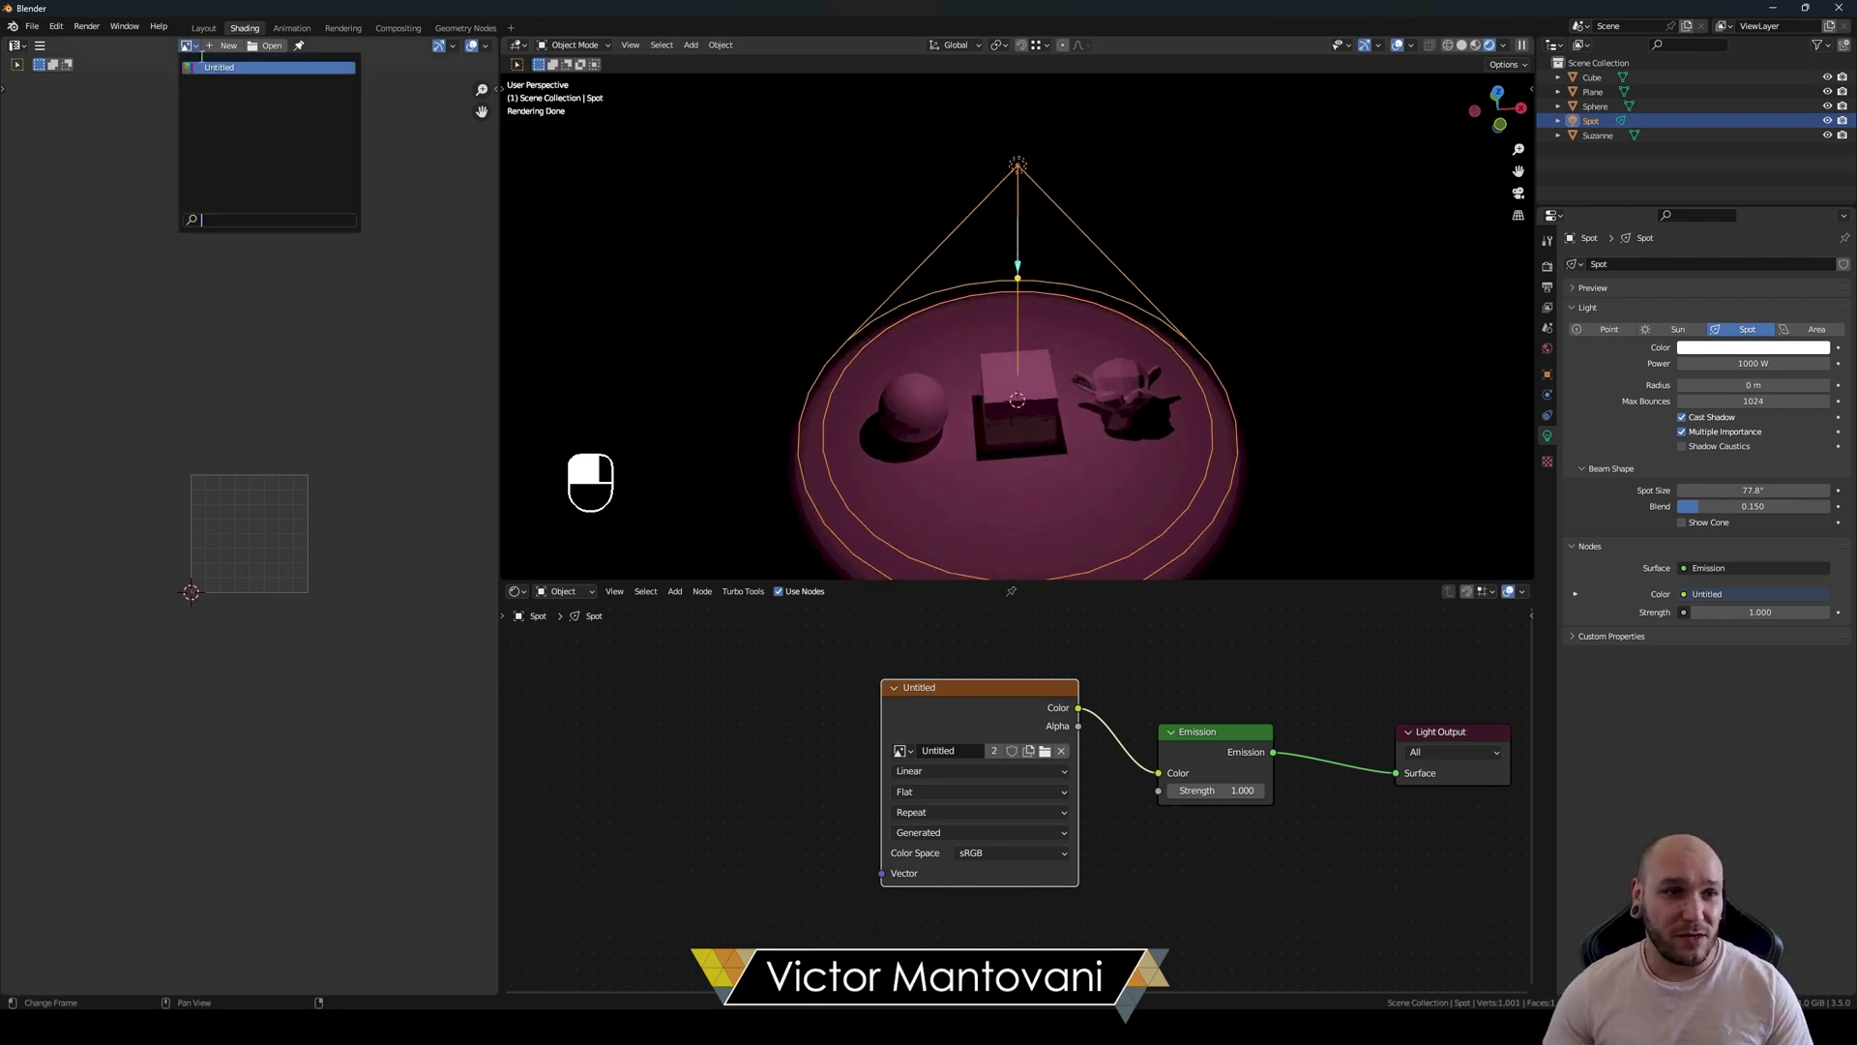
pyautogui.click(211, 68)
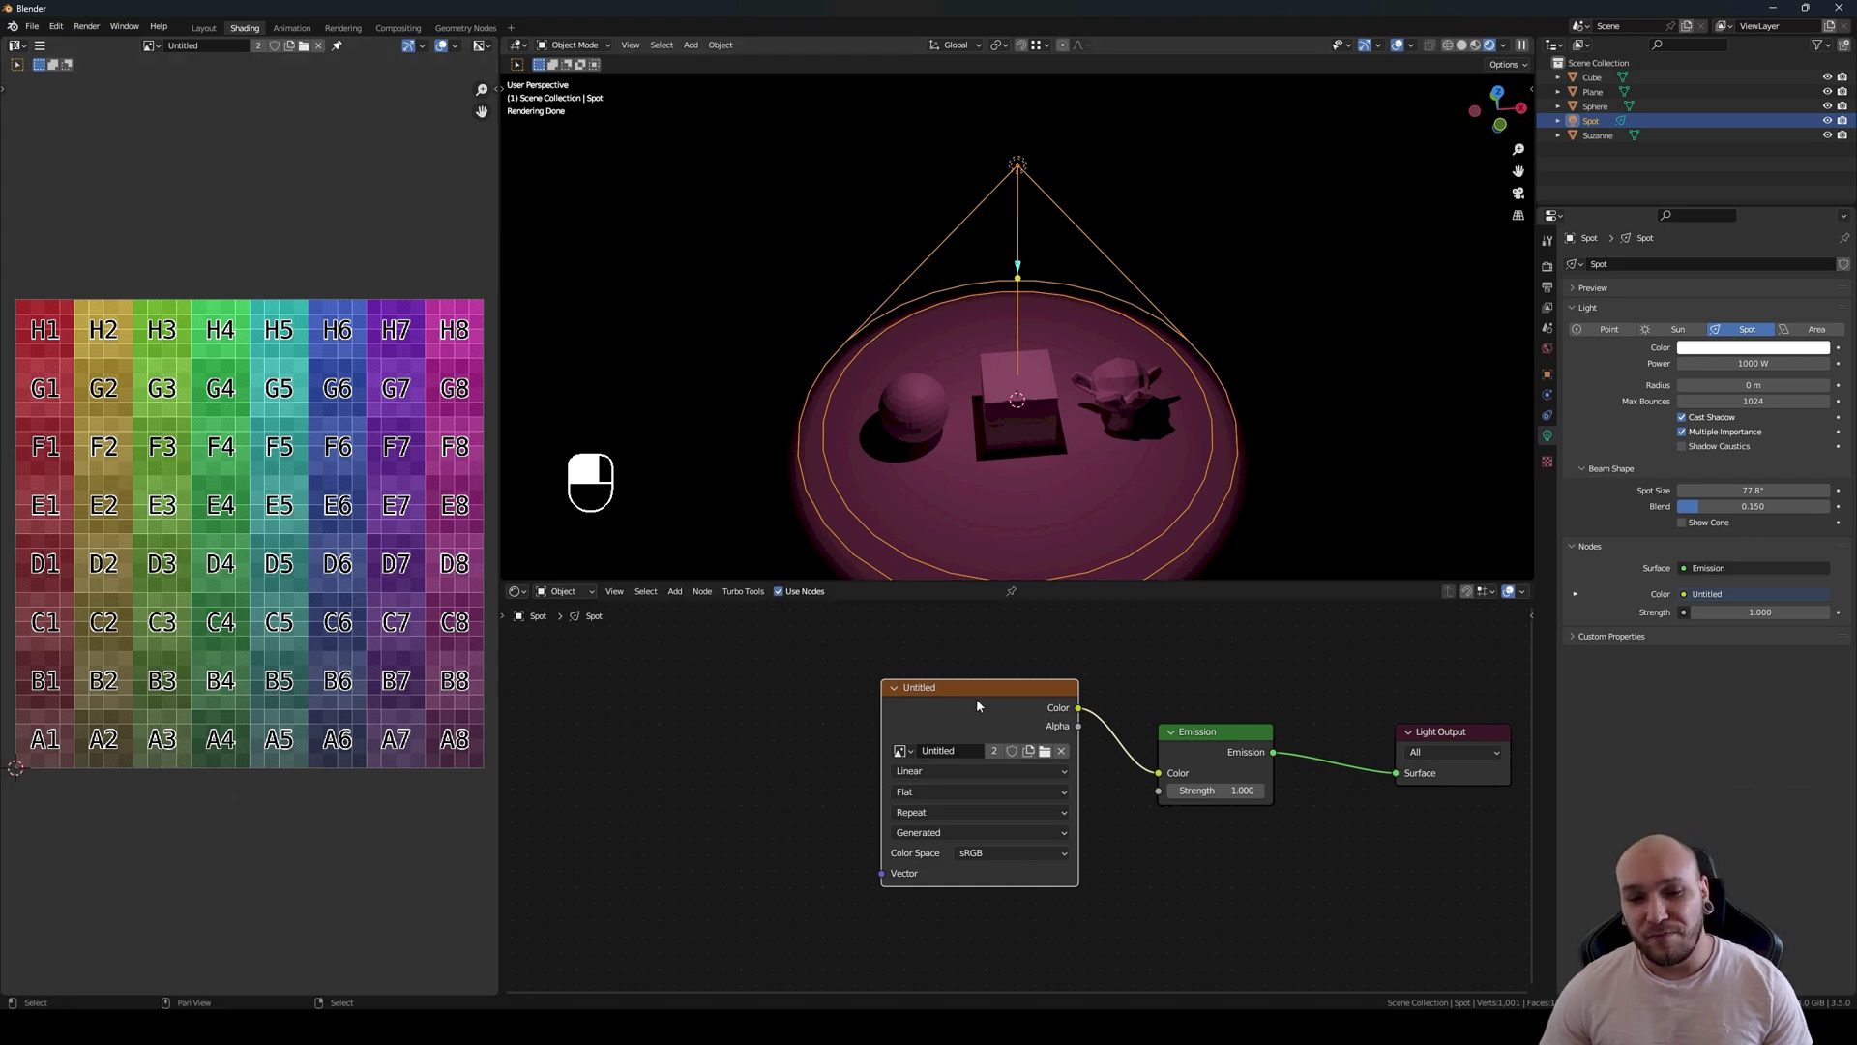
# Step: Add a Texture Coordinate node, connect its Normal output to the image texture's Vector, and inspect the projected image on the objects
pyautogui.hotkey('shift', 'a')
pyautogui.moveTo(660, 721)
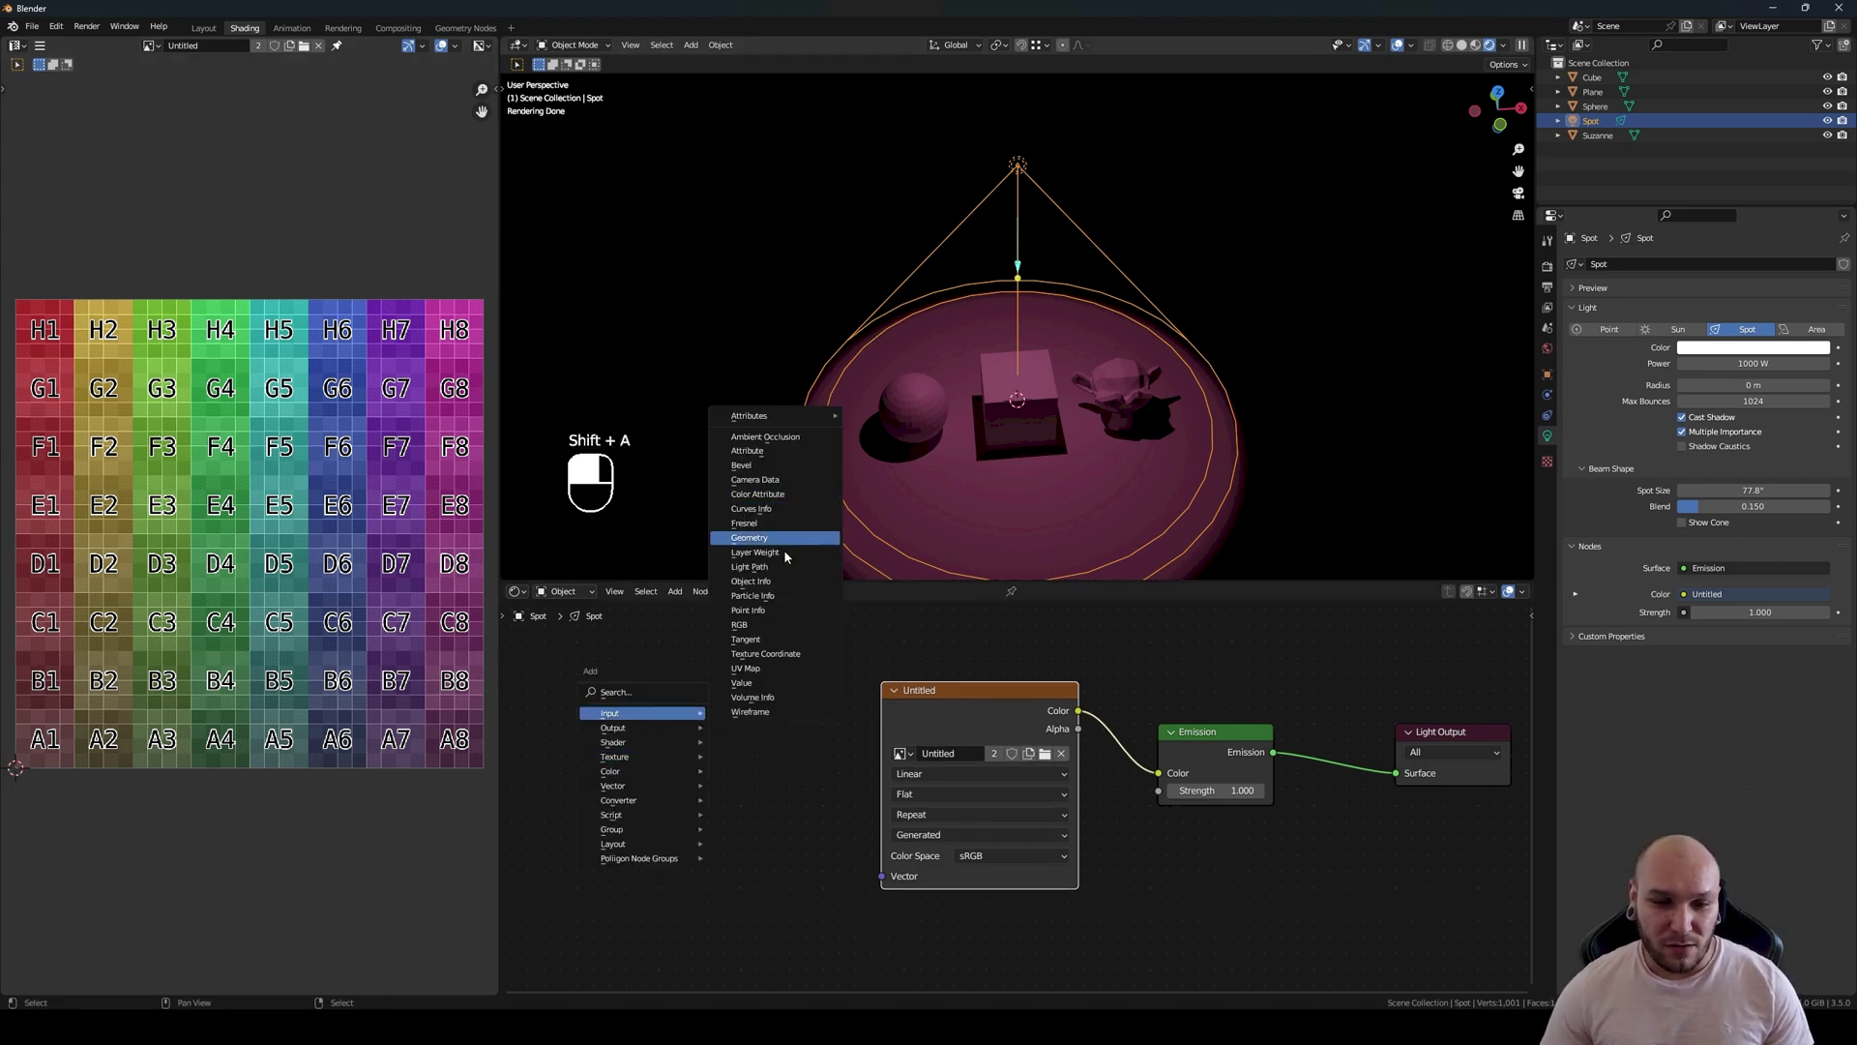
pyautogui.click(765, 653)
pyautogui.click(753, 780)
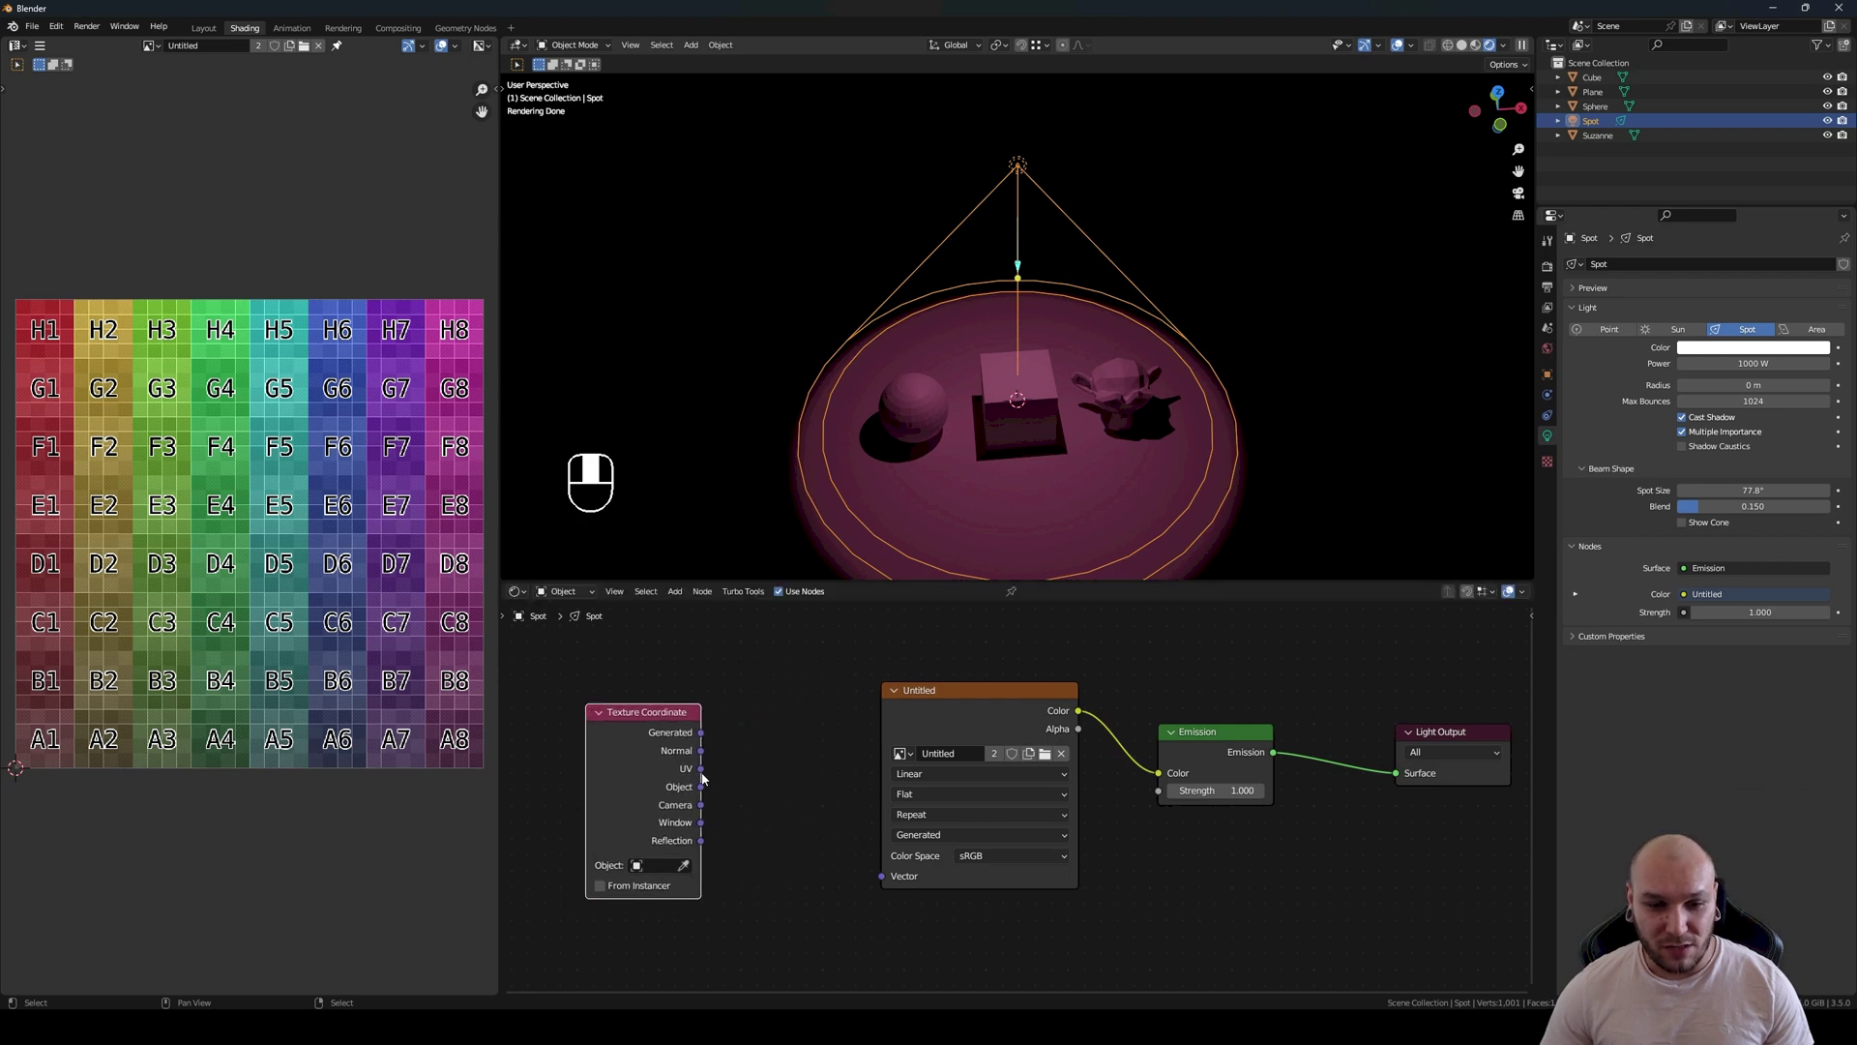
pyautogui.moveTo(878, 867); pyautogui.dragTo(881, 875)
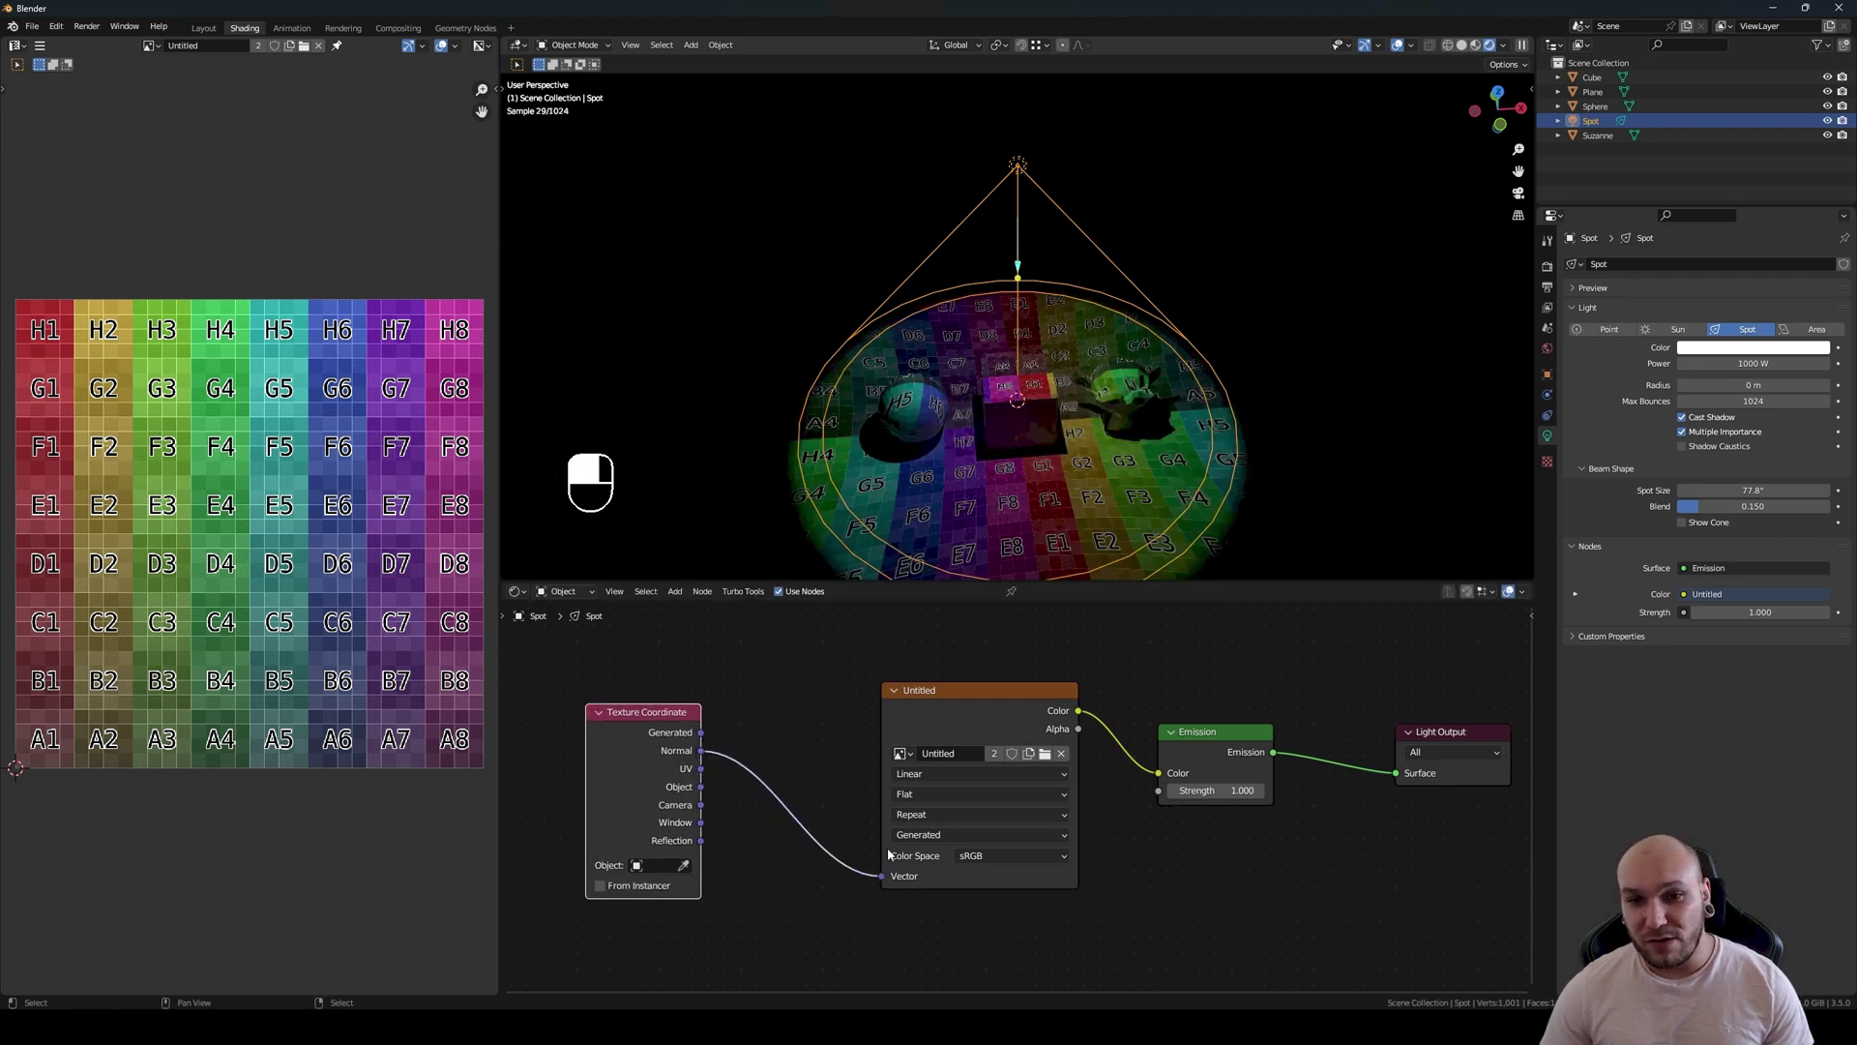
pyautogui.moveTo(1145, 358)
pyautogui.mouseDown(button='middle')
pyautogui.moveTo(1213, 406)
pyautogui.moveTo(1159, 382)
pyautogui.mouseUp(button='middle')
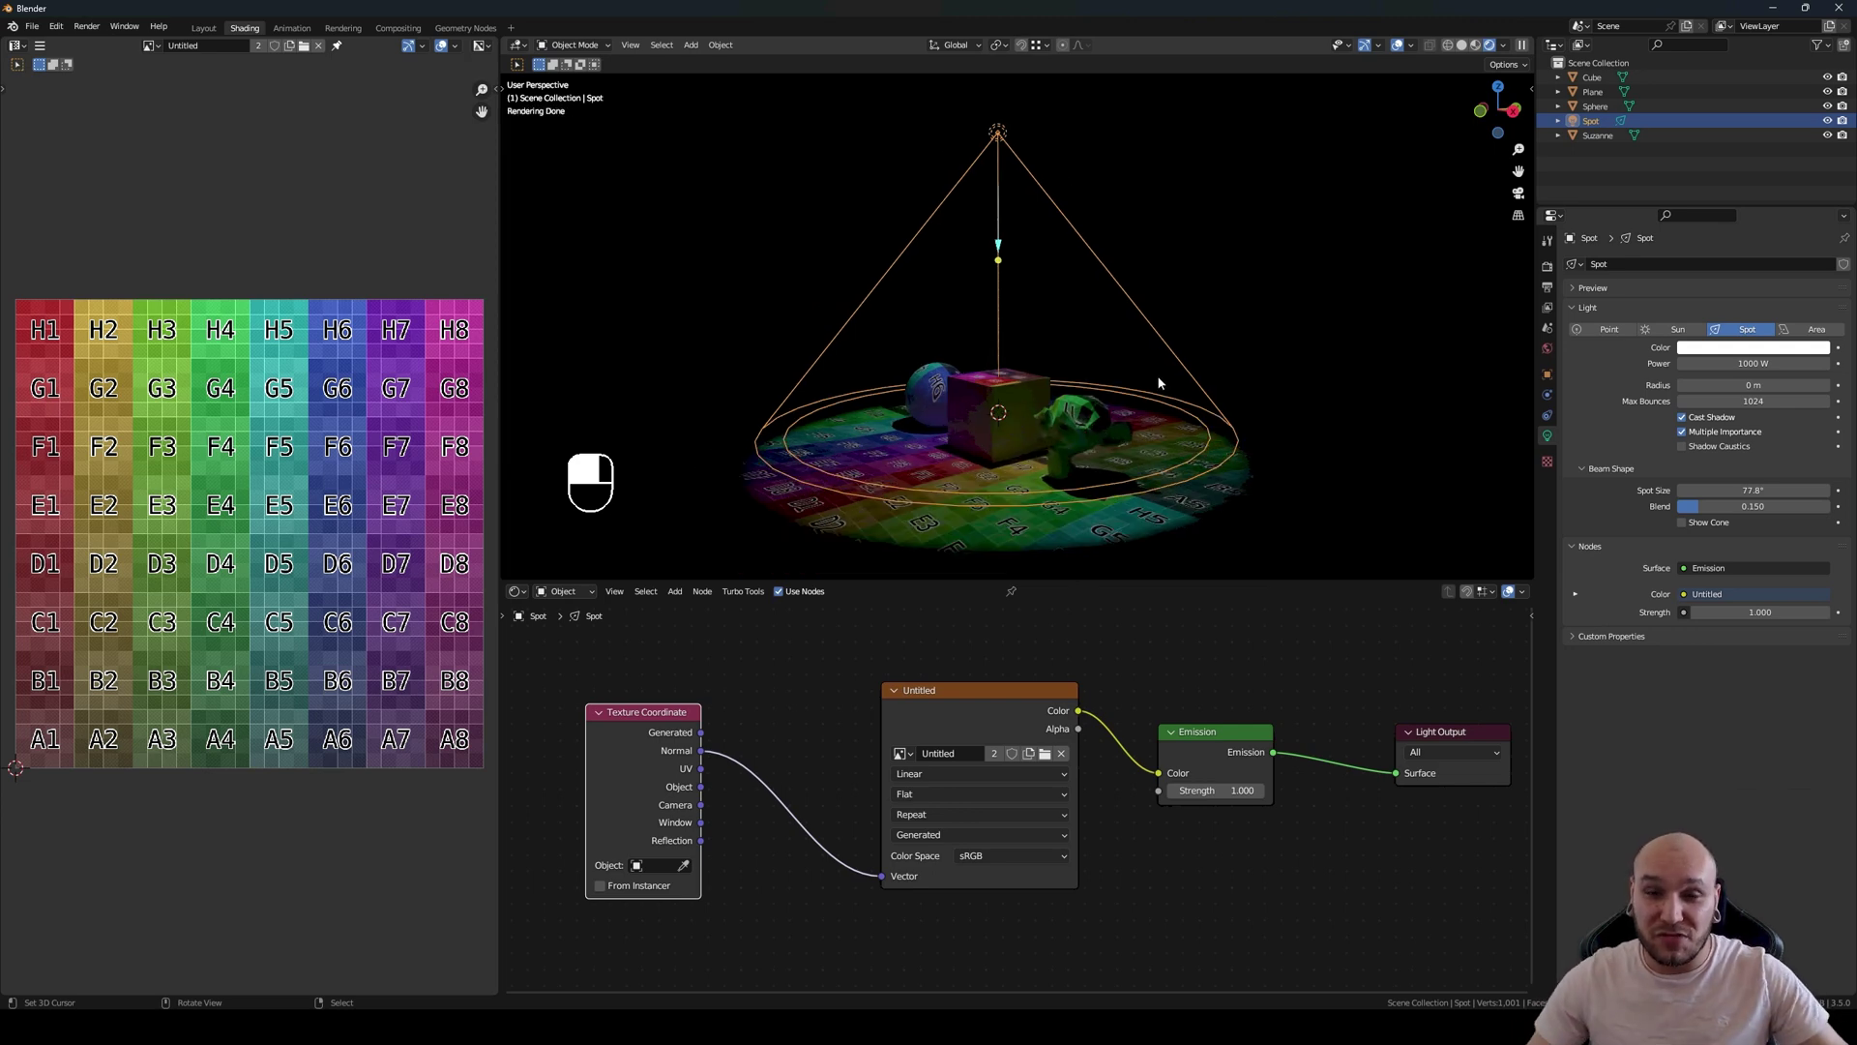
pyautogui.moveTo(1100, 329); pyautogui.dragTo(1105, 443, button='middle')
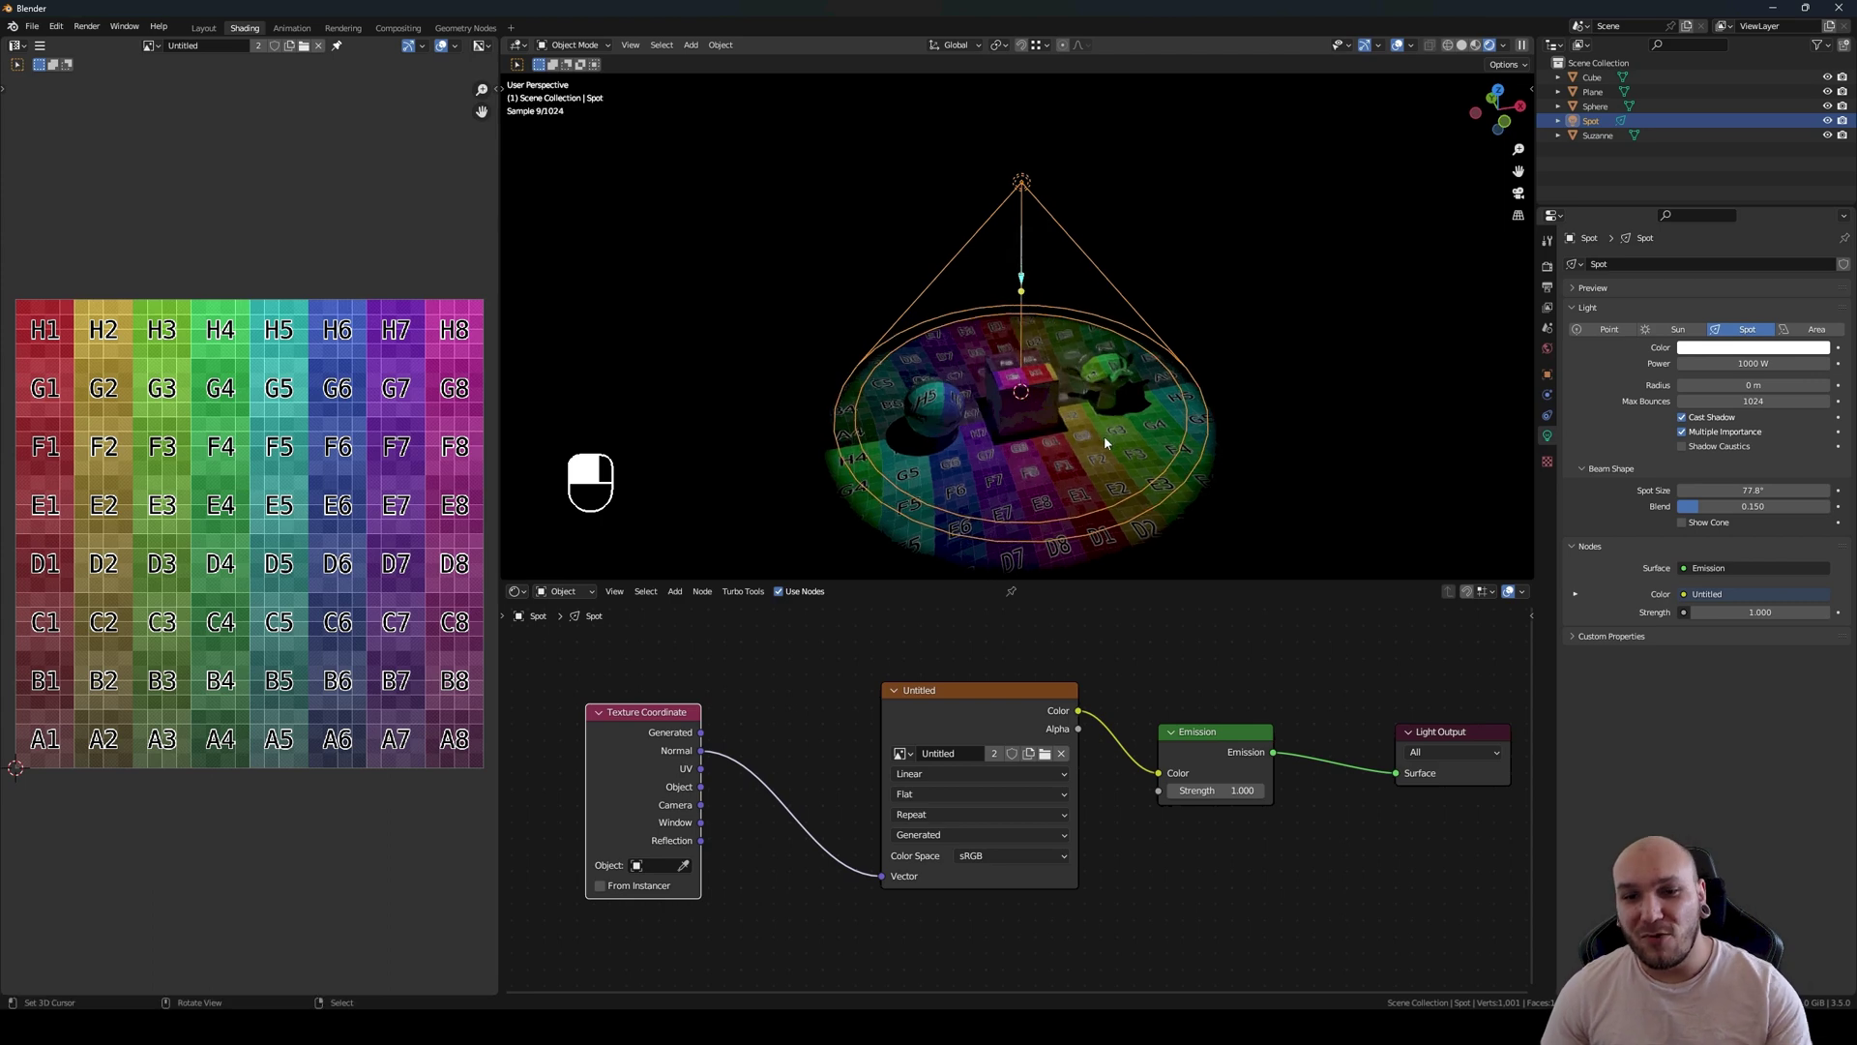
pyautogui.moveTo(677, 748); pyautogui.dragTo(675, 801)
pyautogui.moveTo(1062, 380); pyautogui.dragTo(1133, 399, button='middle')
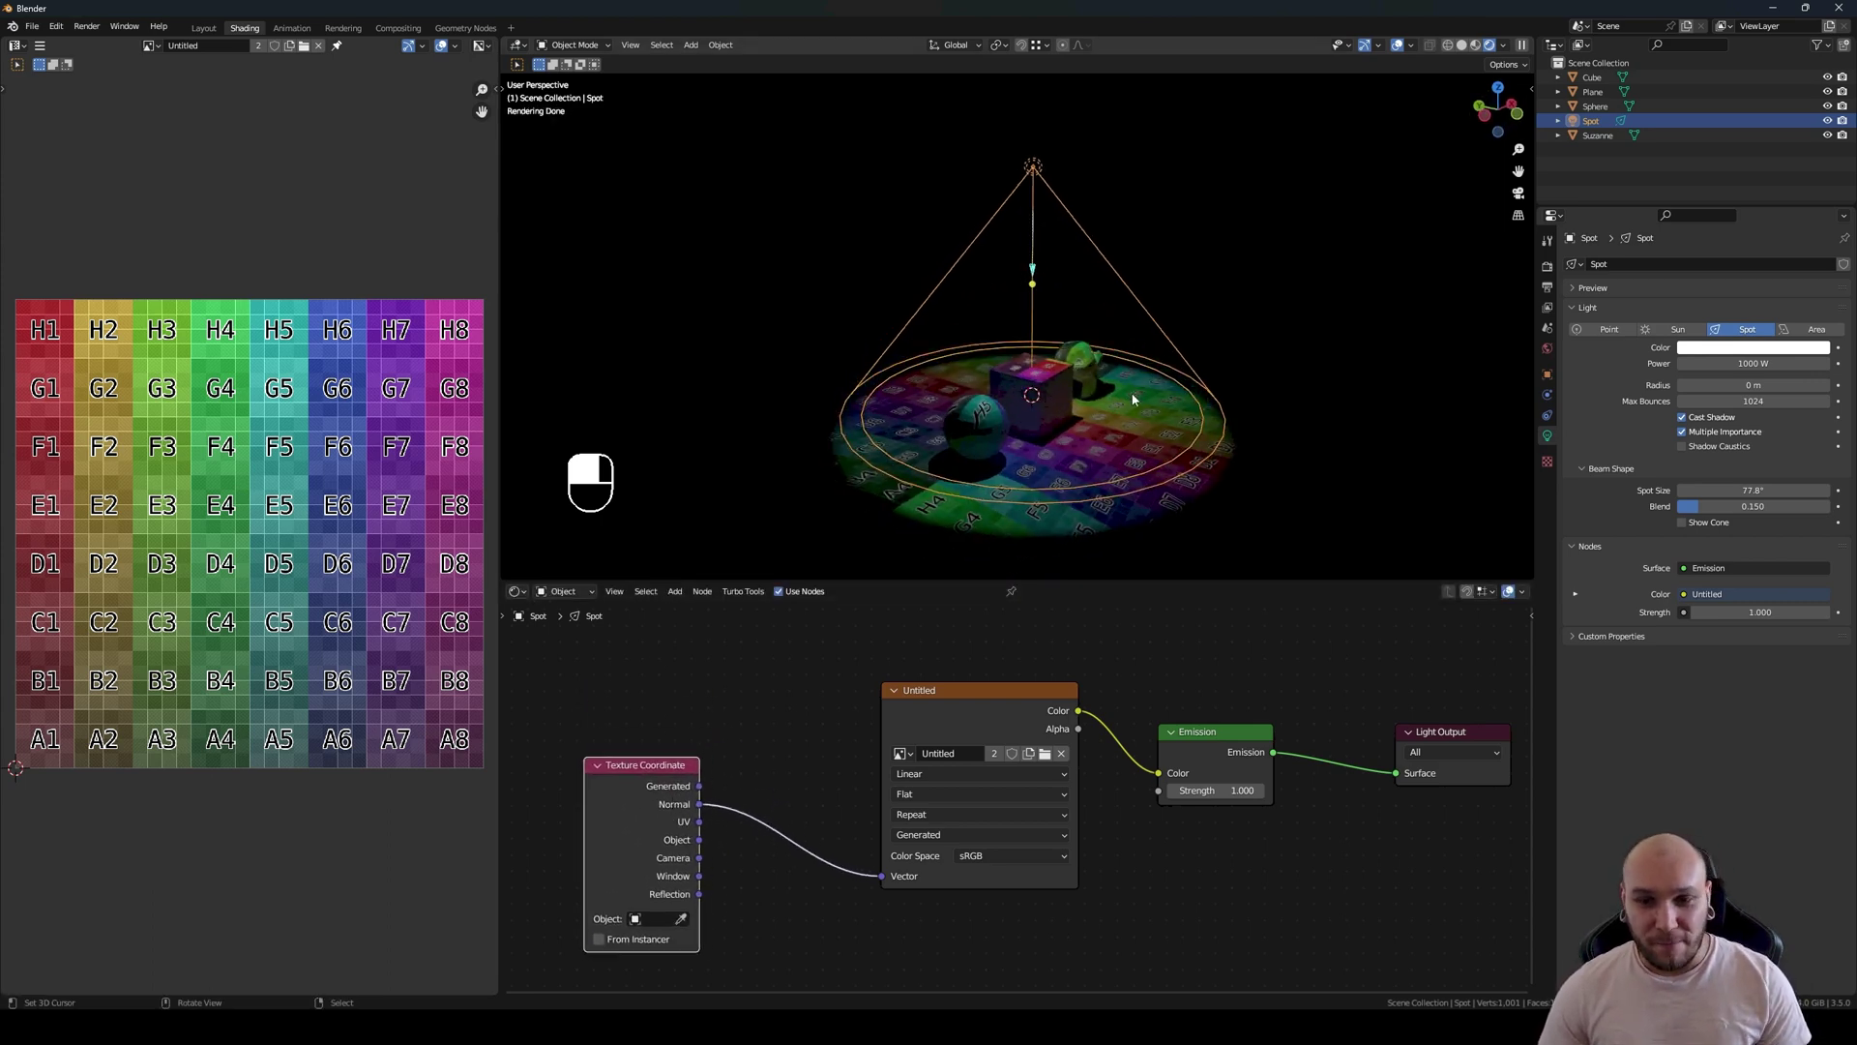
# Step: Rotate the spot light around the global Y axis and around the global Z axis, and inspect the shifted projection
pyautogui.press('r')
pyautogui.press('y')
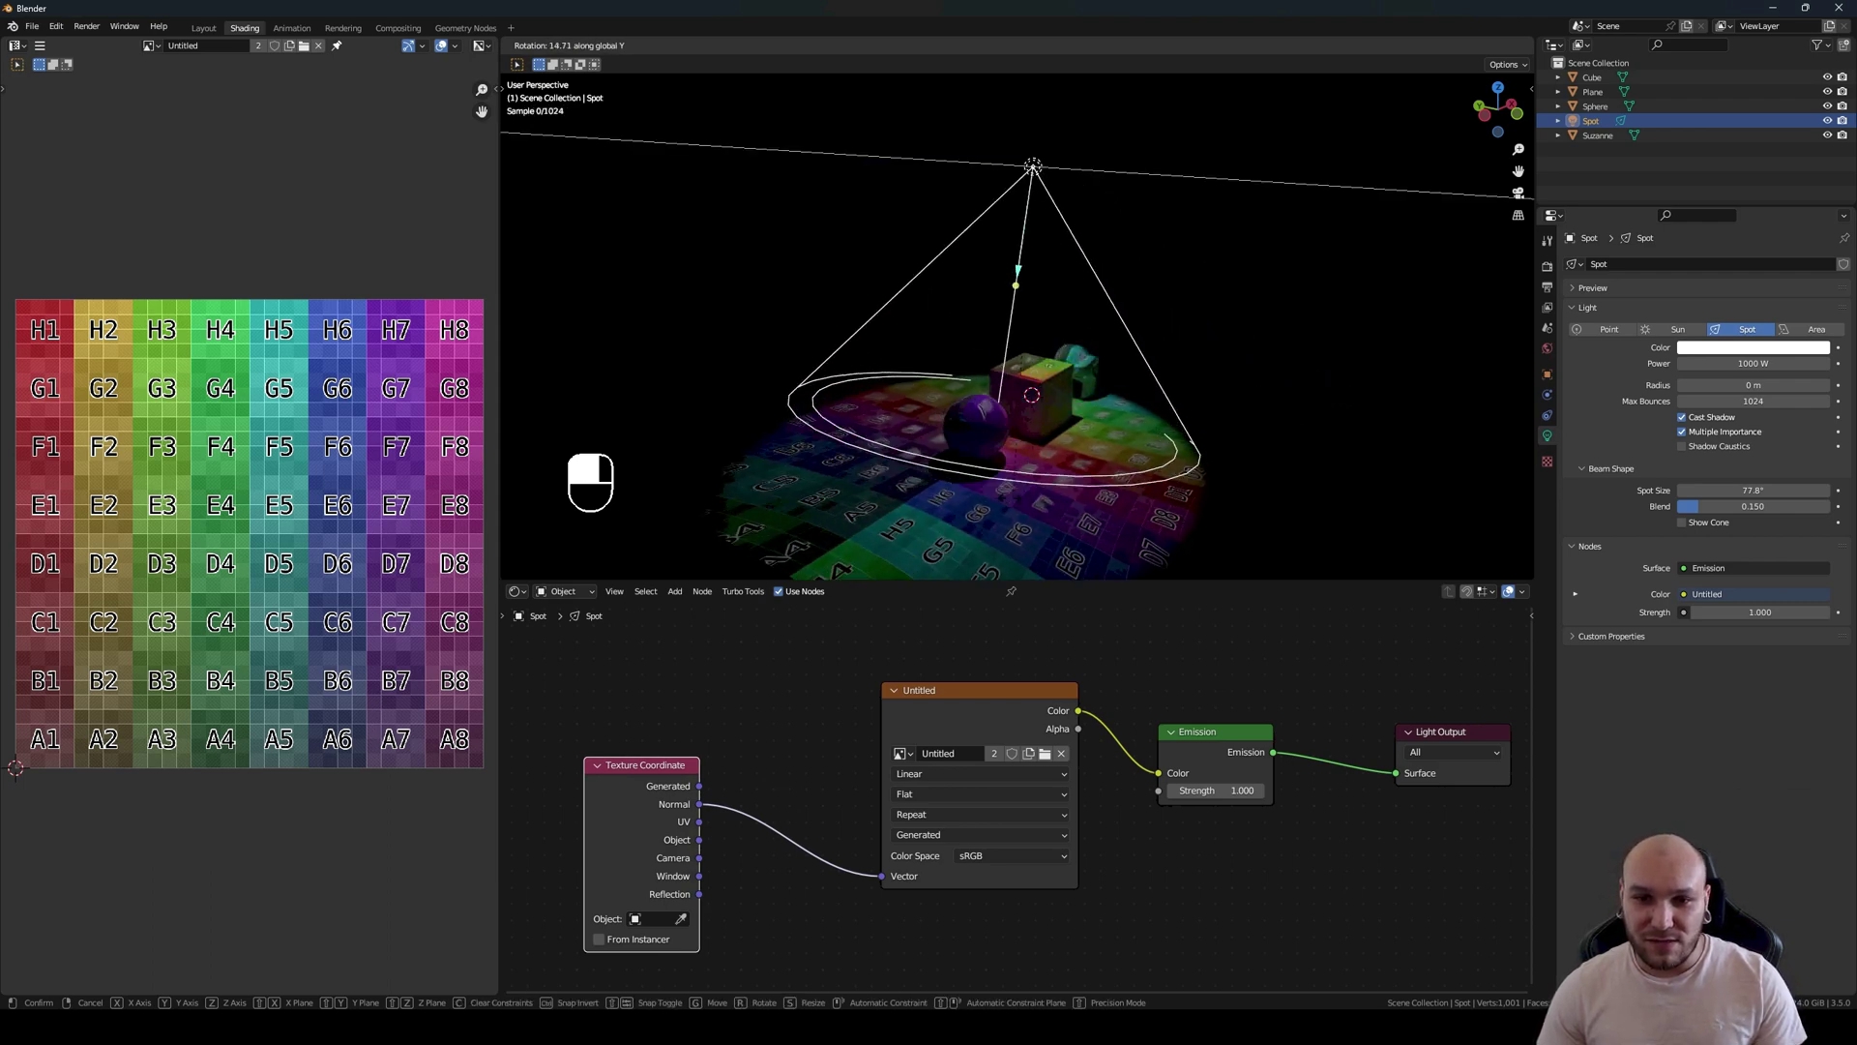
pyautogui.press('Return')
pyautogui.press('r')
pyautogui.press('z')
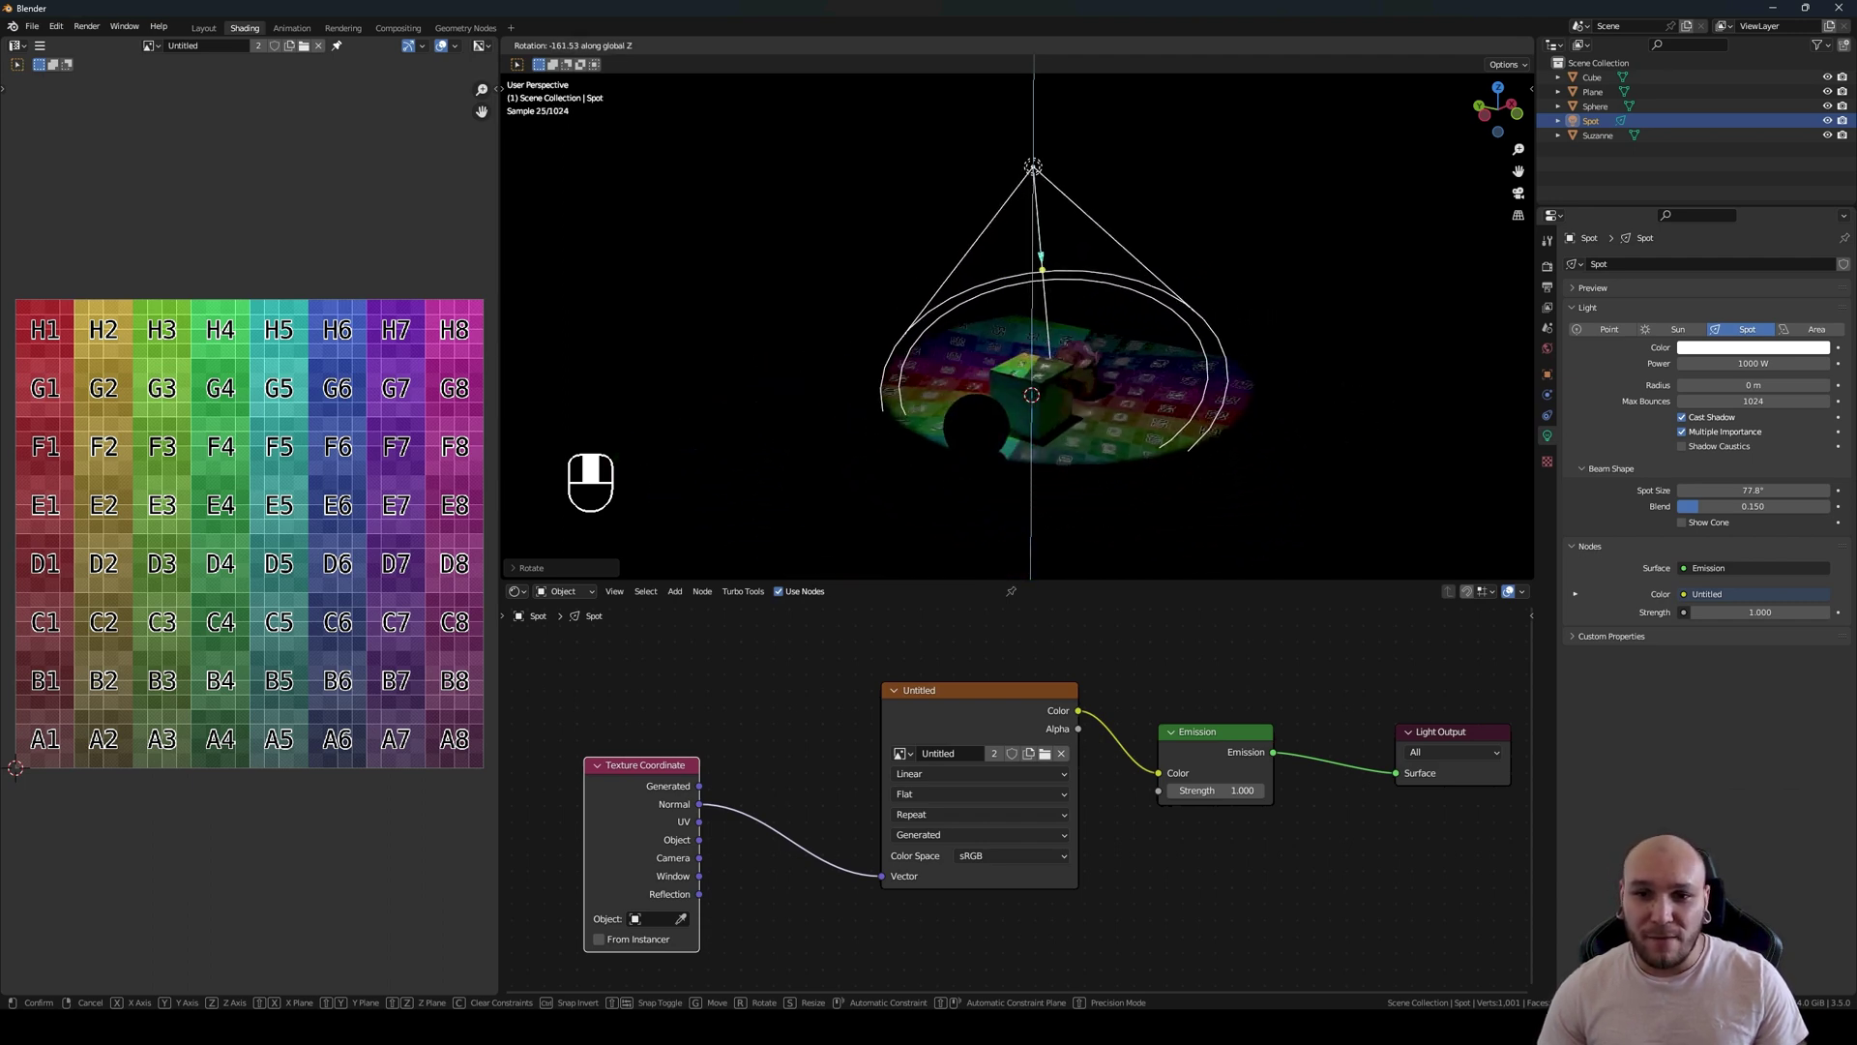
pyautogui.click(1052, 566)
pyautogui.scroll(6, 1053, 565)
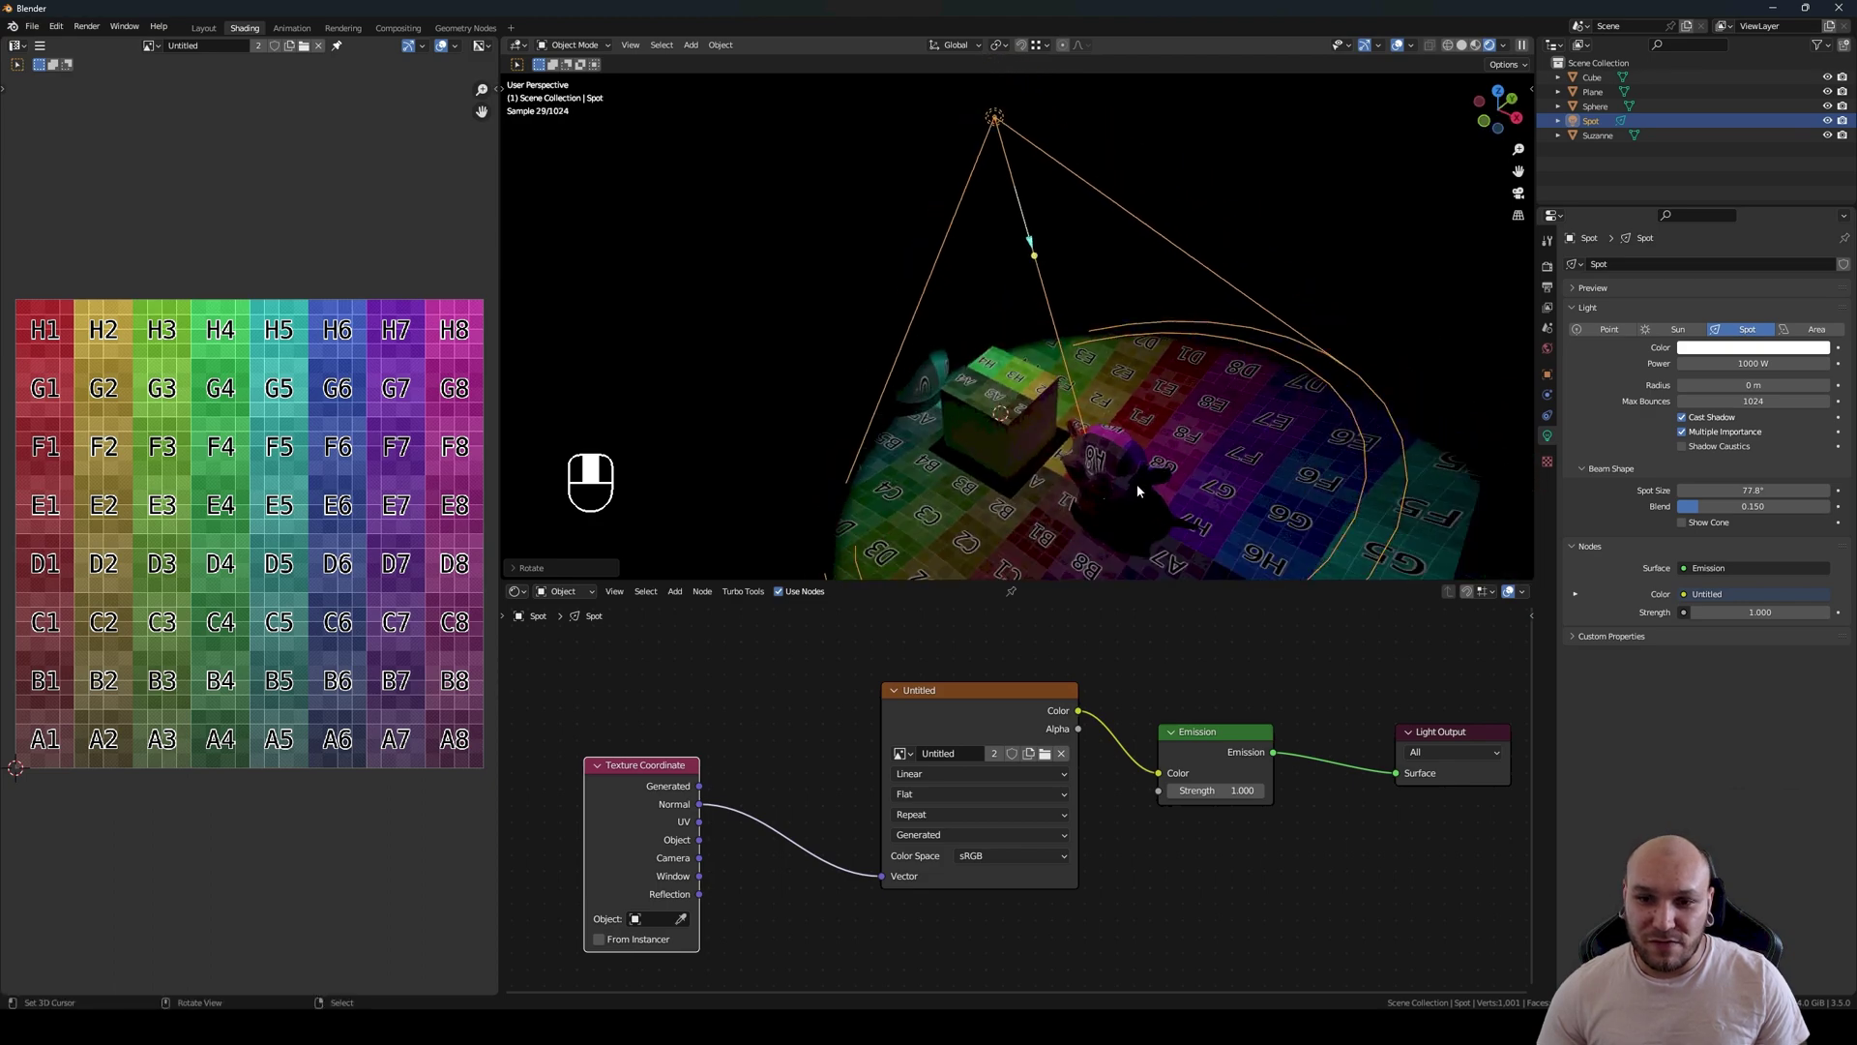
pyautogui.moveTo(1135, 484); pyautogui.dragTo(1070, 410, button='middle')
pyautogui.moveTo(653, 806); pyautogui.dragTo(682, 763)
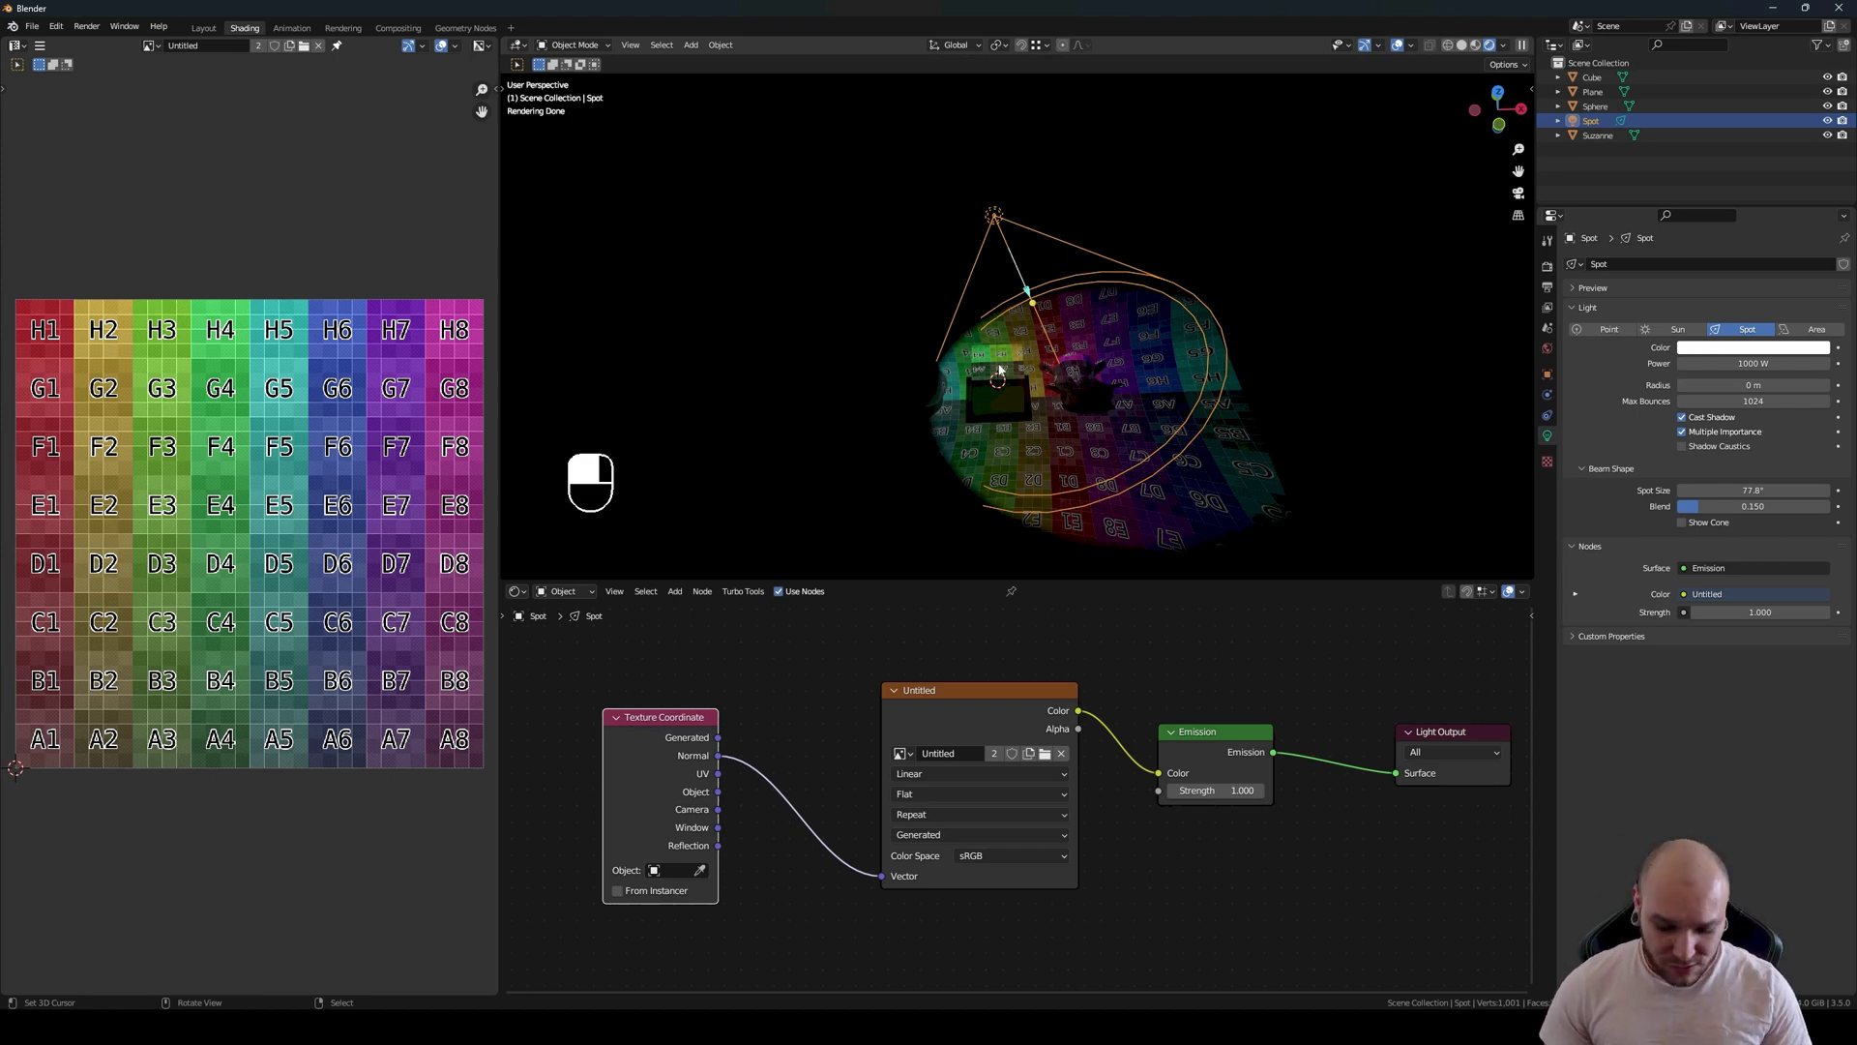
# Step: Add a point light positioned above the cube, and reselect the spot light
pyautogui.hotkey('shift', 'a')
pyautogui.moveTo(1001, 372)
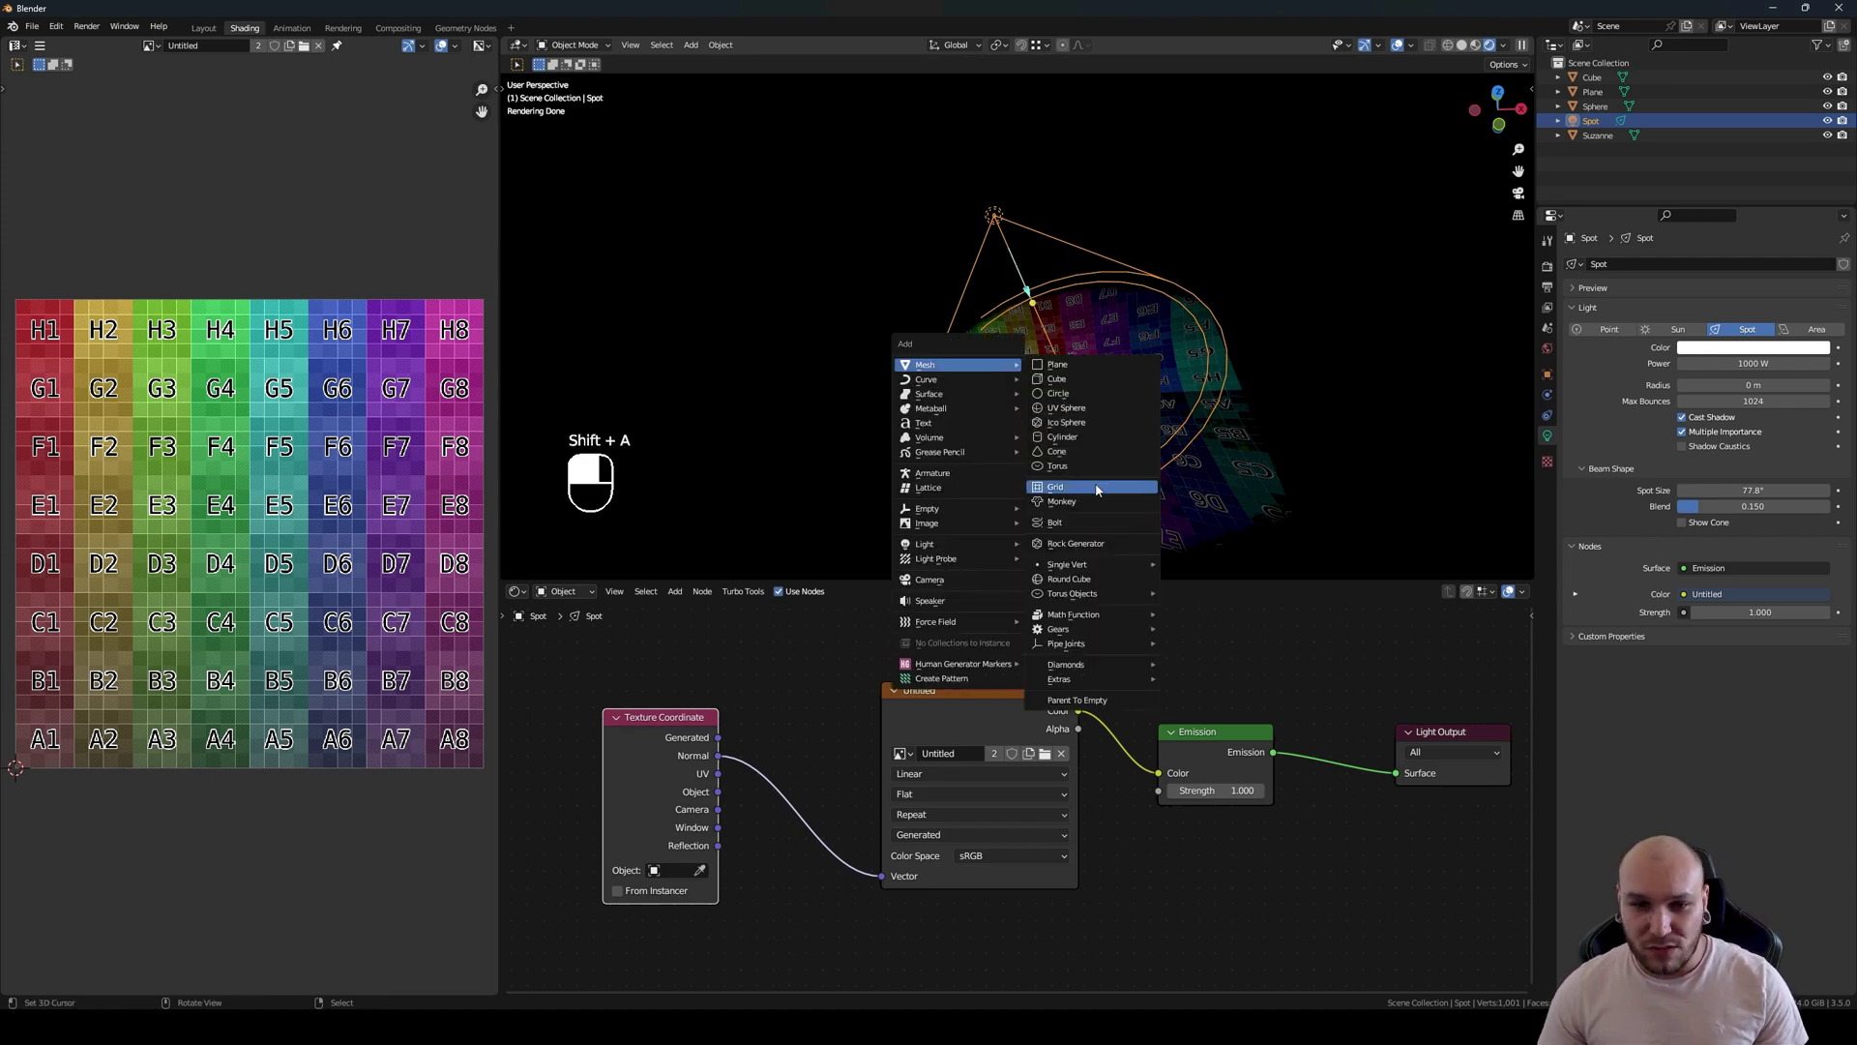
pyautogui.moveTo(967, 543)
pyautogui.click(1046, 548)
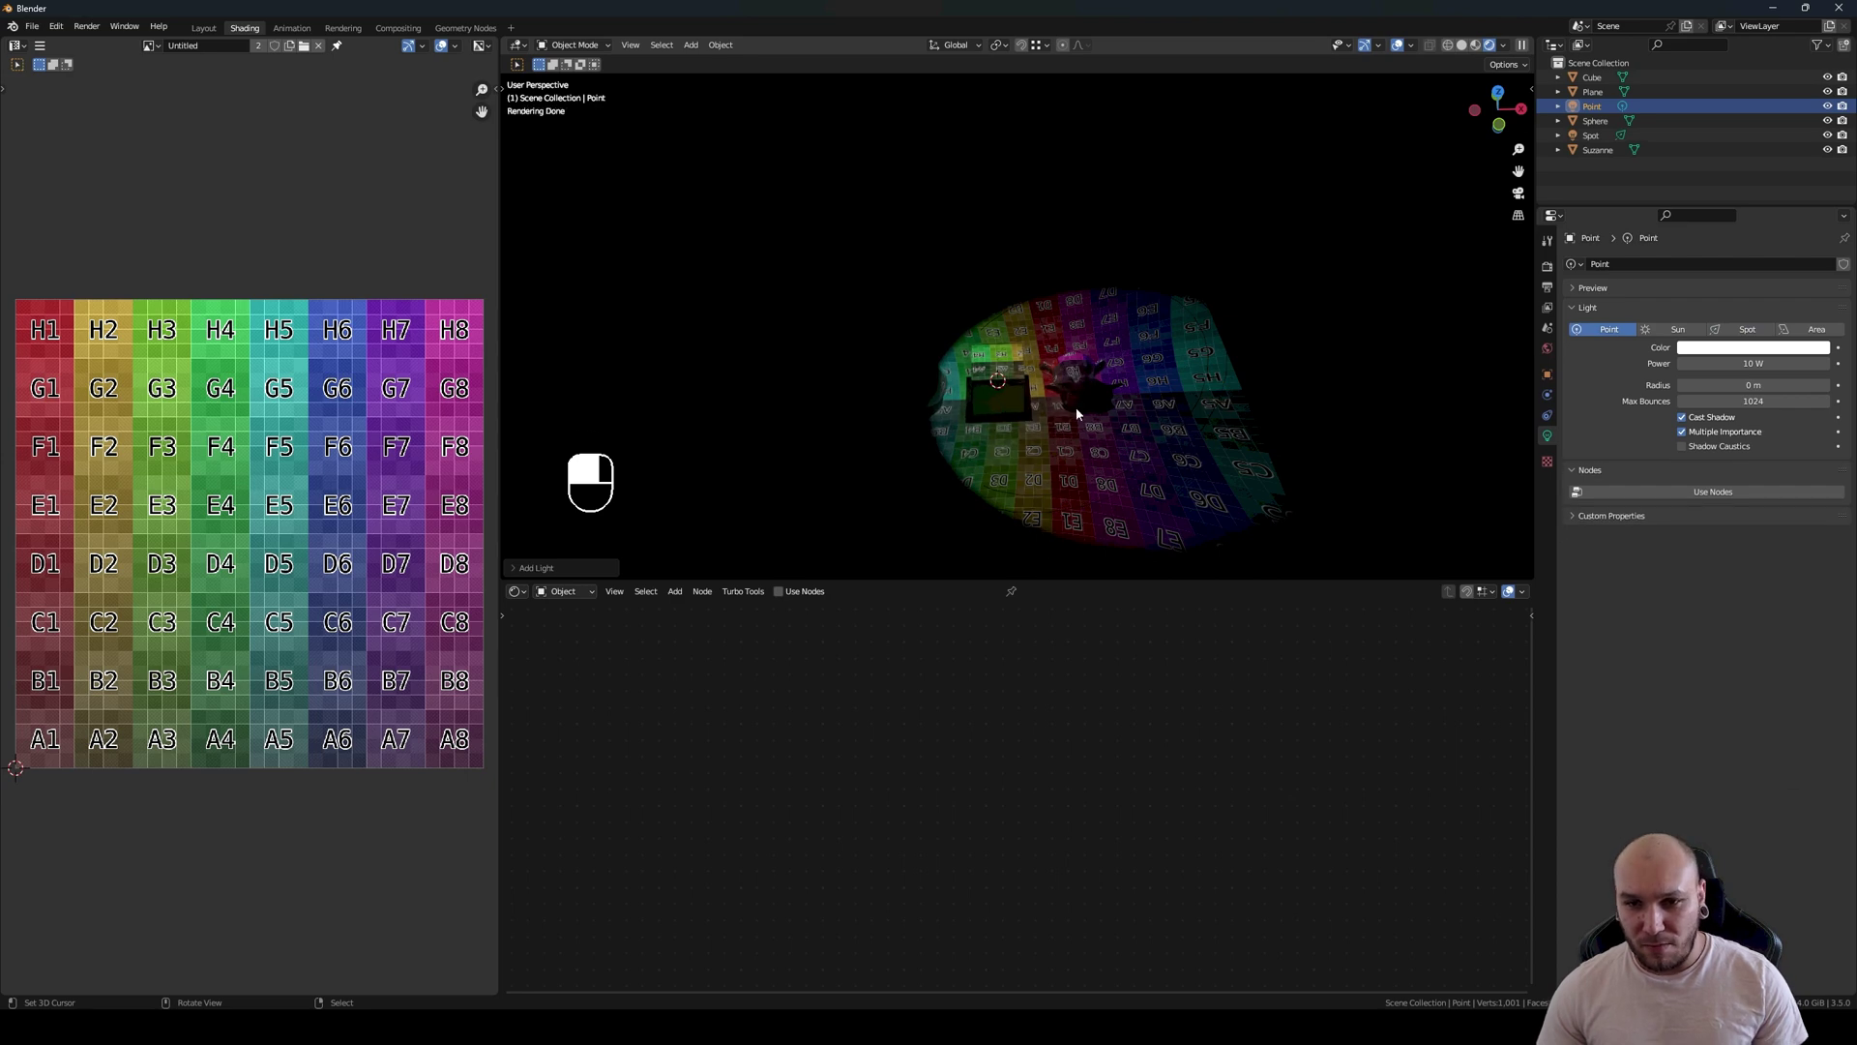
pyautogui.press('g')
pyautogui.click(1014, 349)
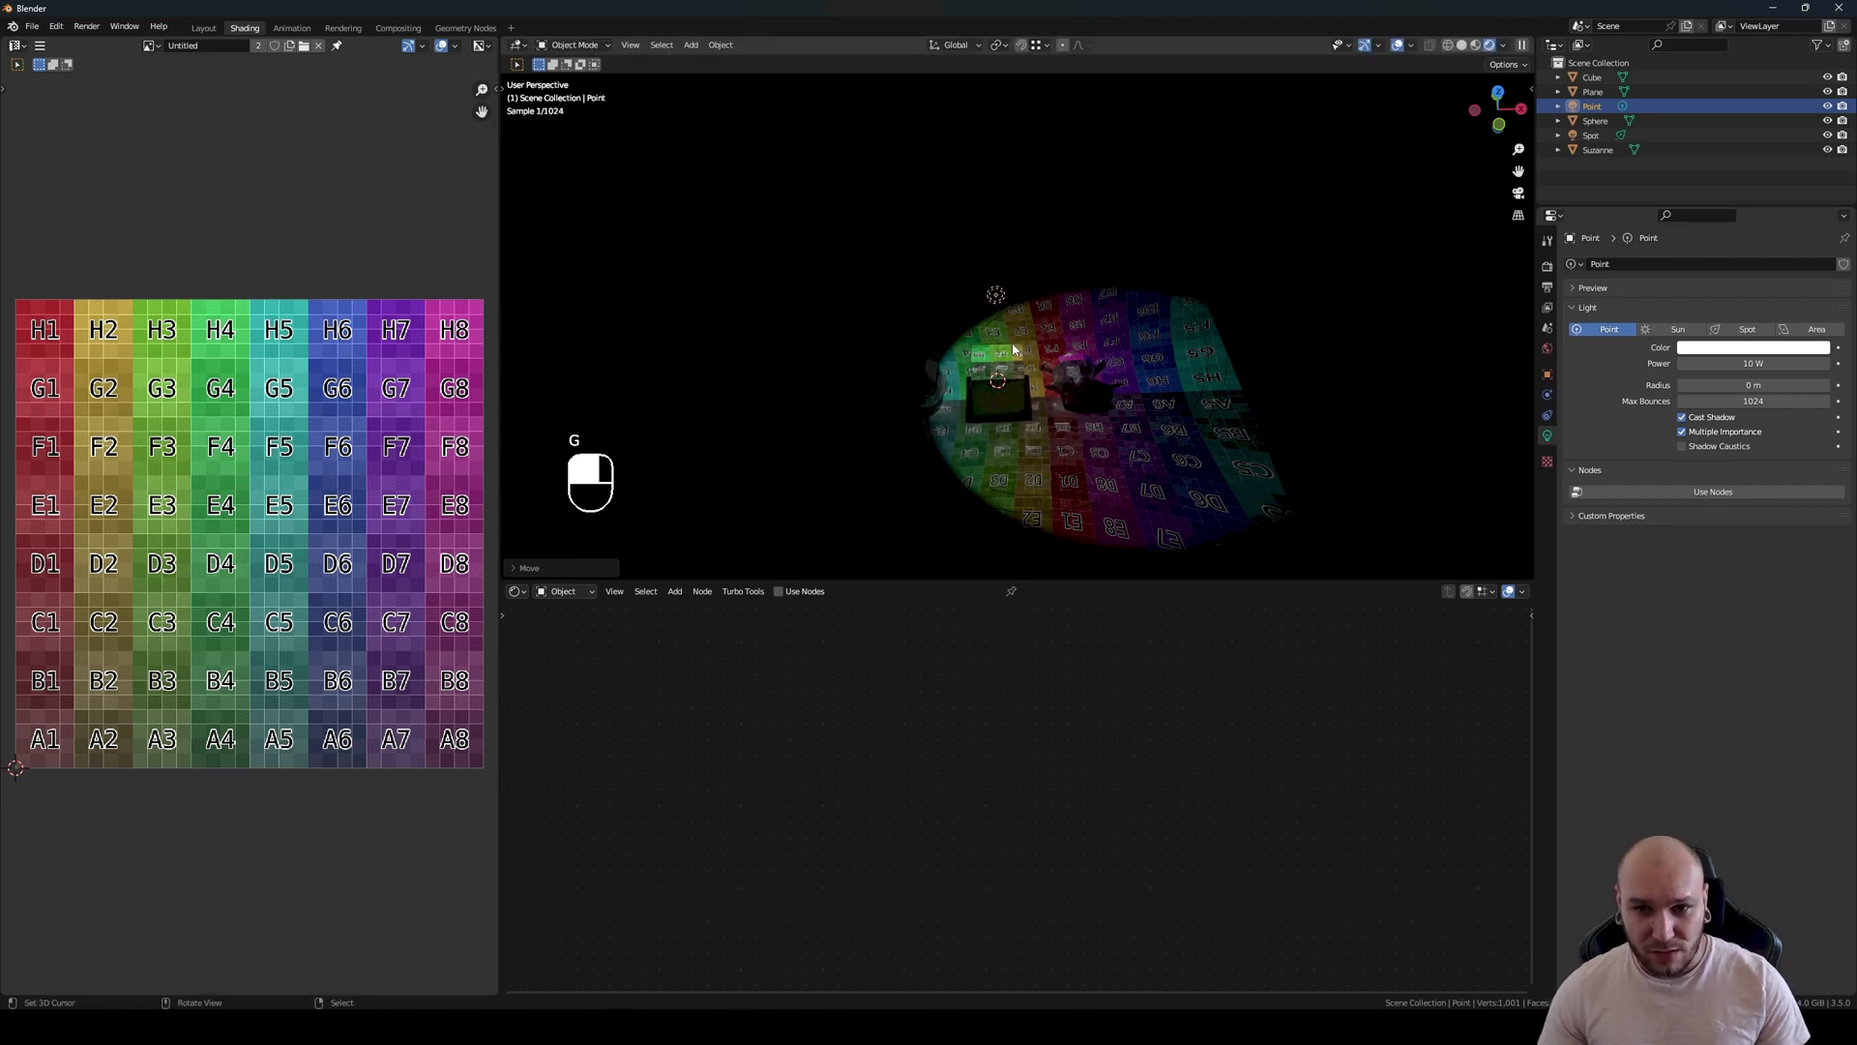
pyautogui.click(1010, 272)
pyautogui.click(997, 217)
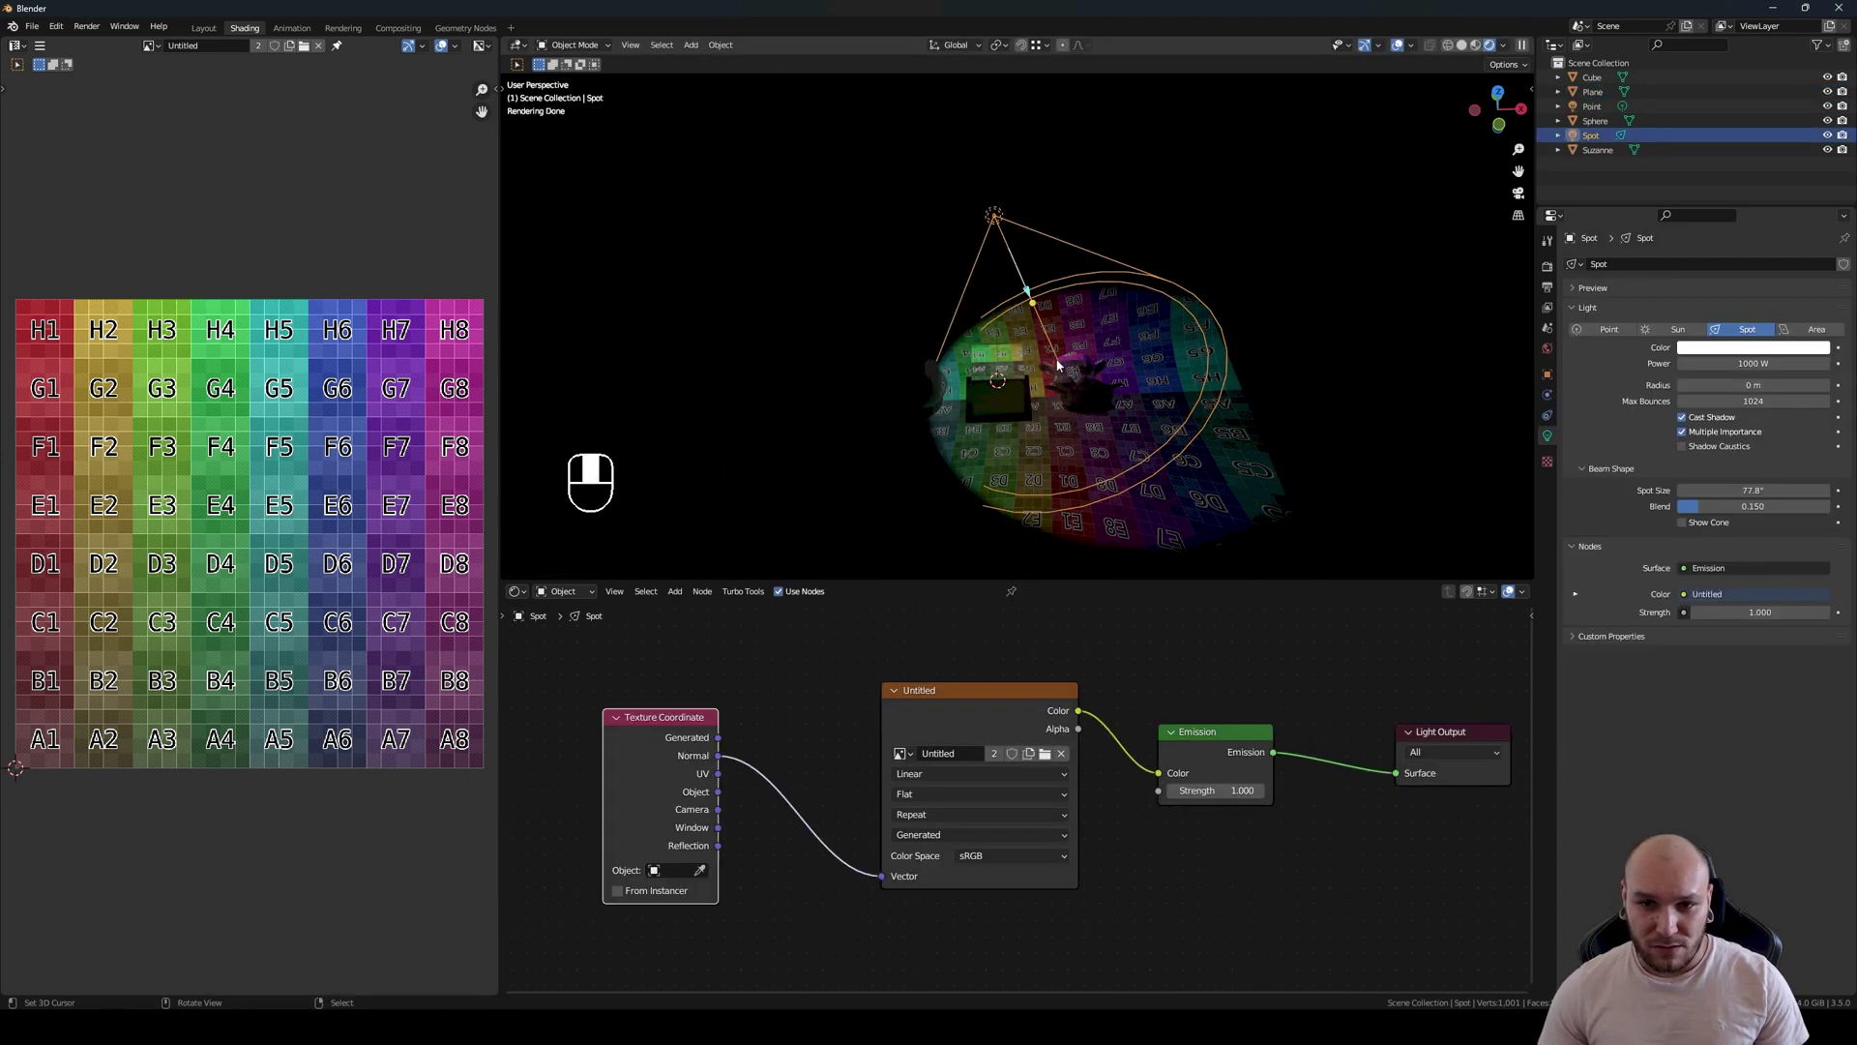
# Step: Copy the spot light's whole shader node setup, and delete the spot light
pyautogui.press('a')
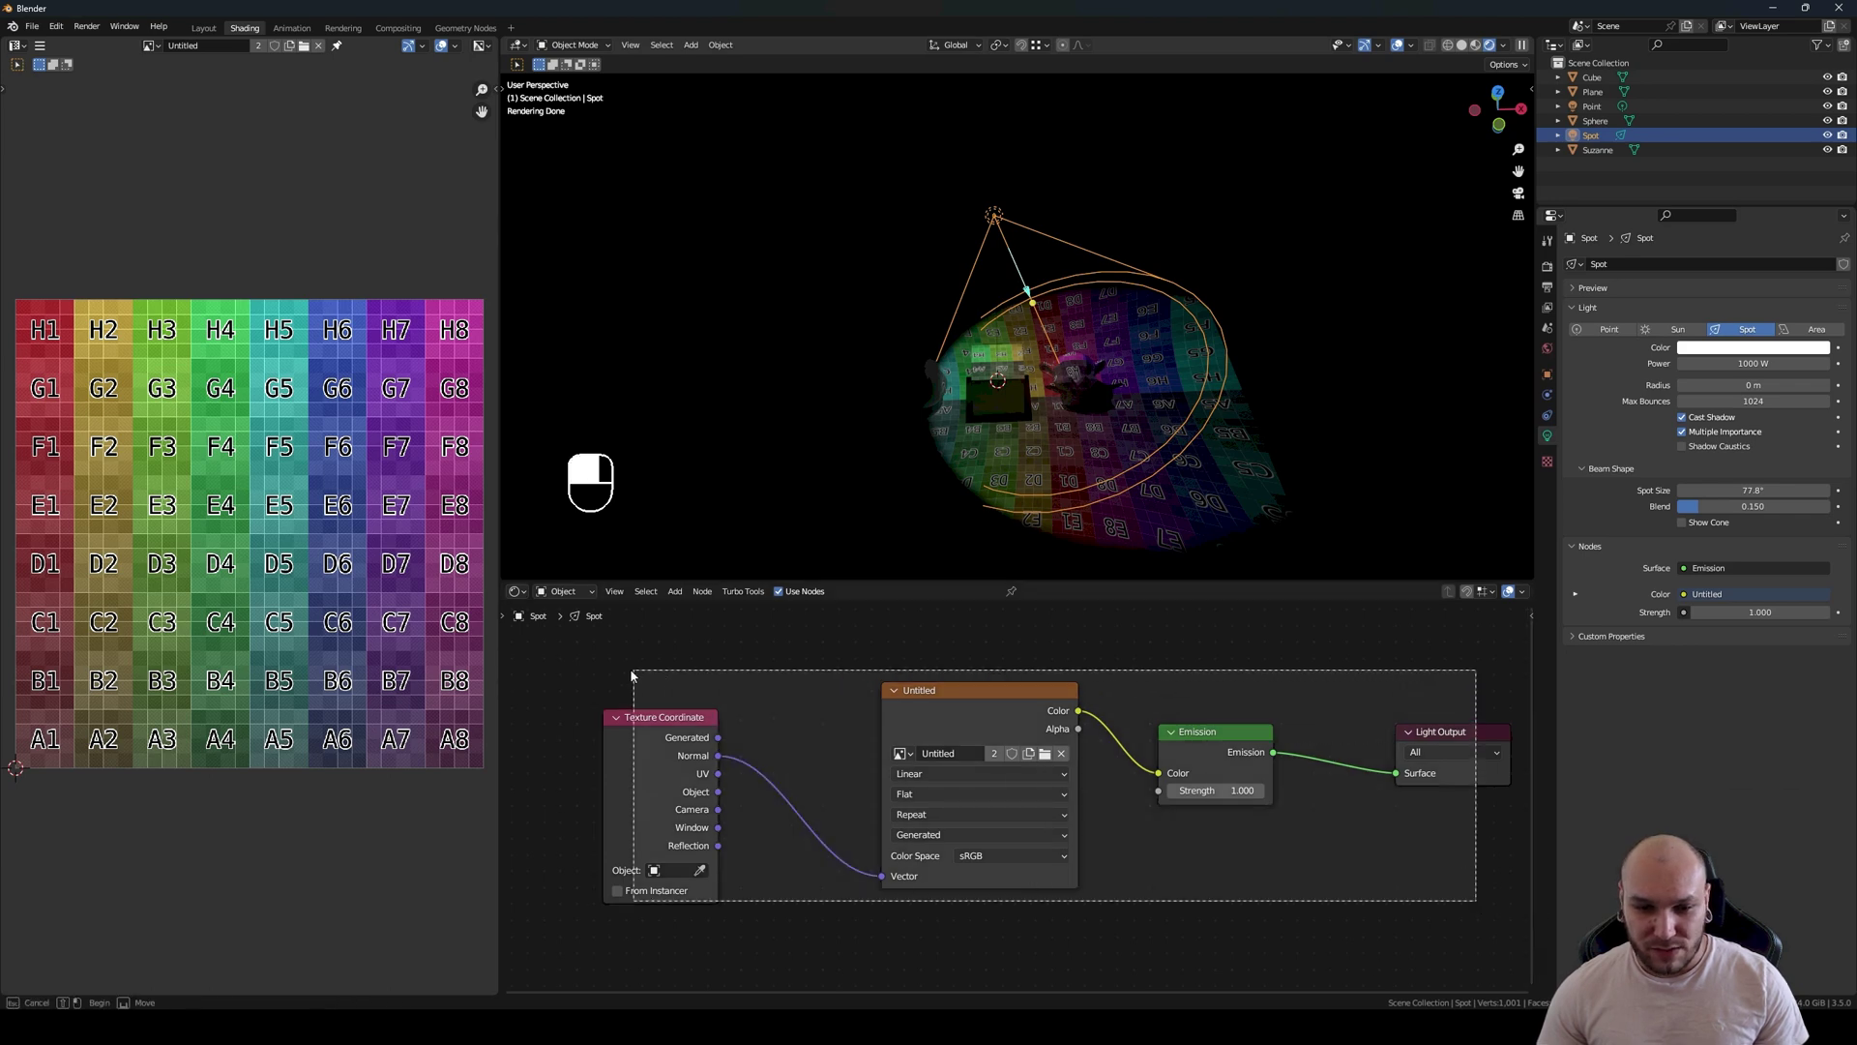
pyautogui.hotkey('ctrl', 'c')
pyautogui.hotkey('ctrl', 'c')
pyautogui.hotkey('ctrl', 'c')
pyautogui.hotkey('ctrl', 'c')
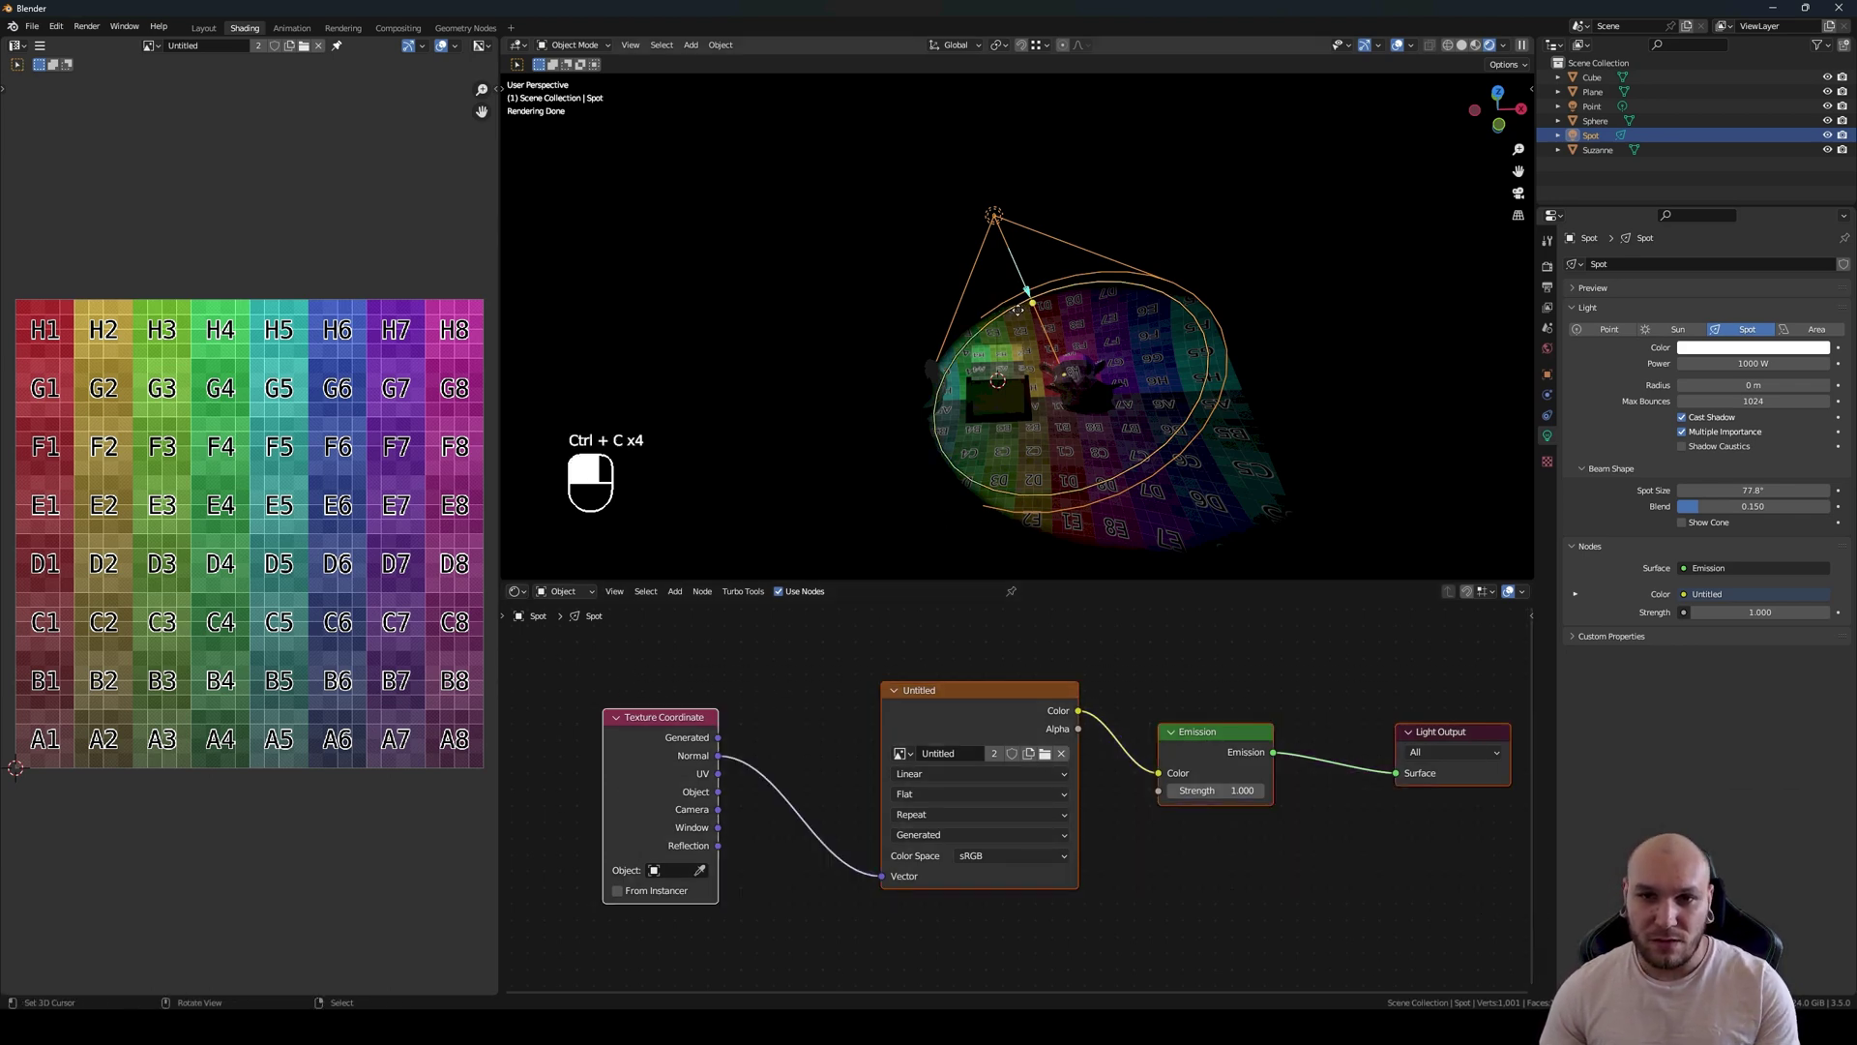
pyautogui.press('Delete')
# Step: Enable nodes on the point light and replace its default nodes with the copied ones
pyautogui.click(995, 295)
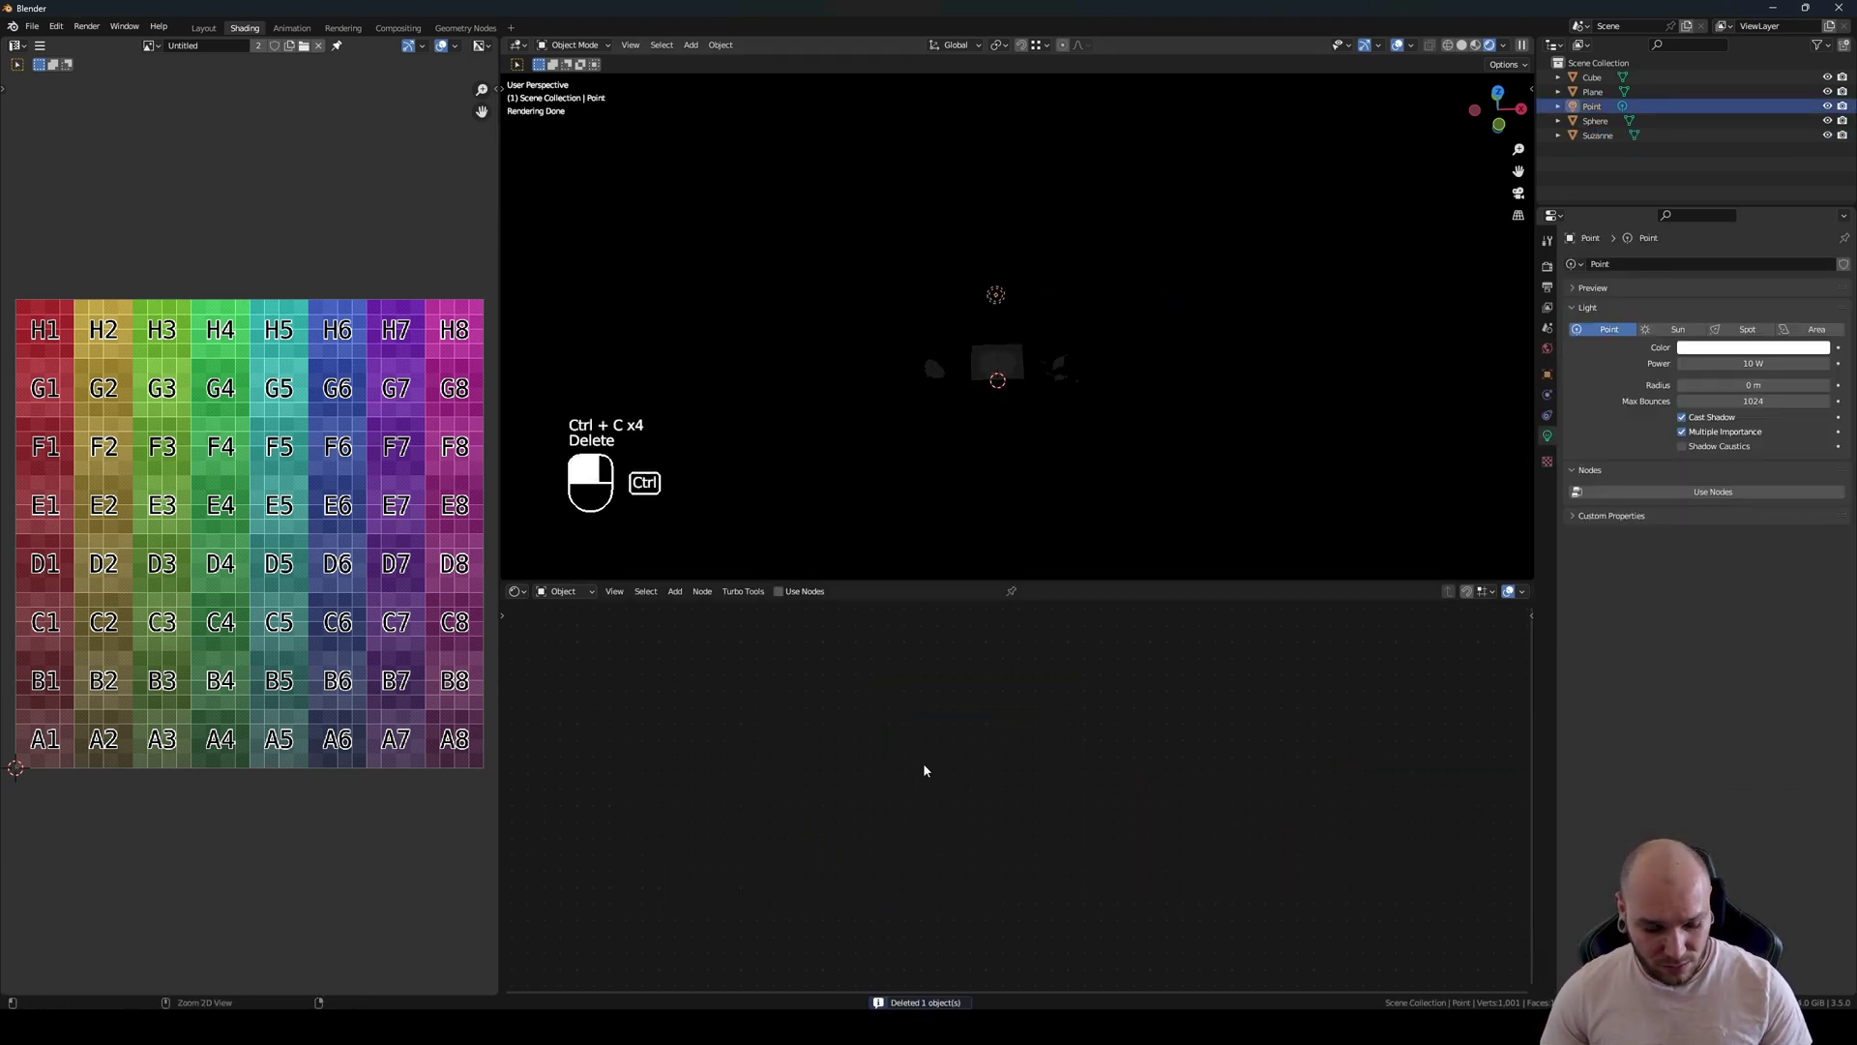
pyautogui.click(788, 591)
pyautogui.press('Delete')
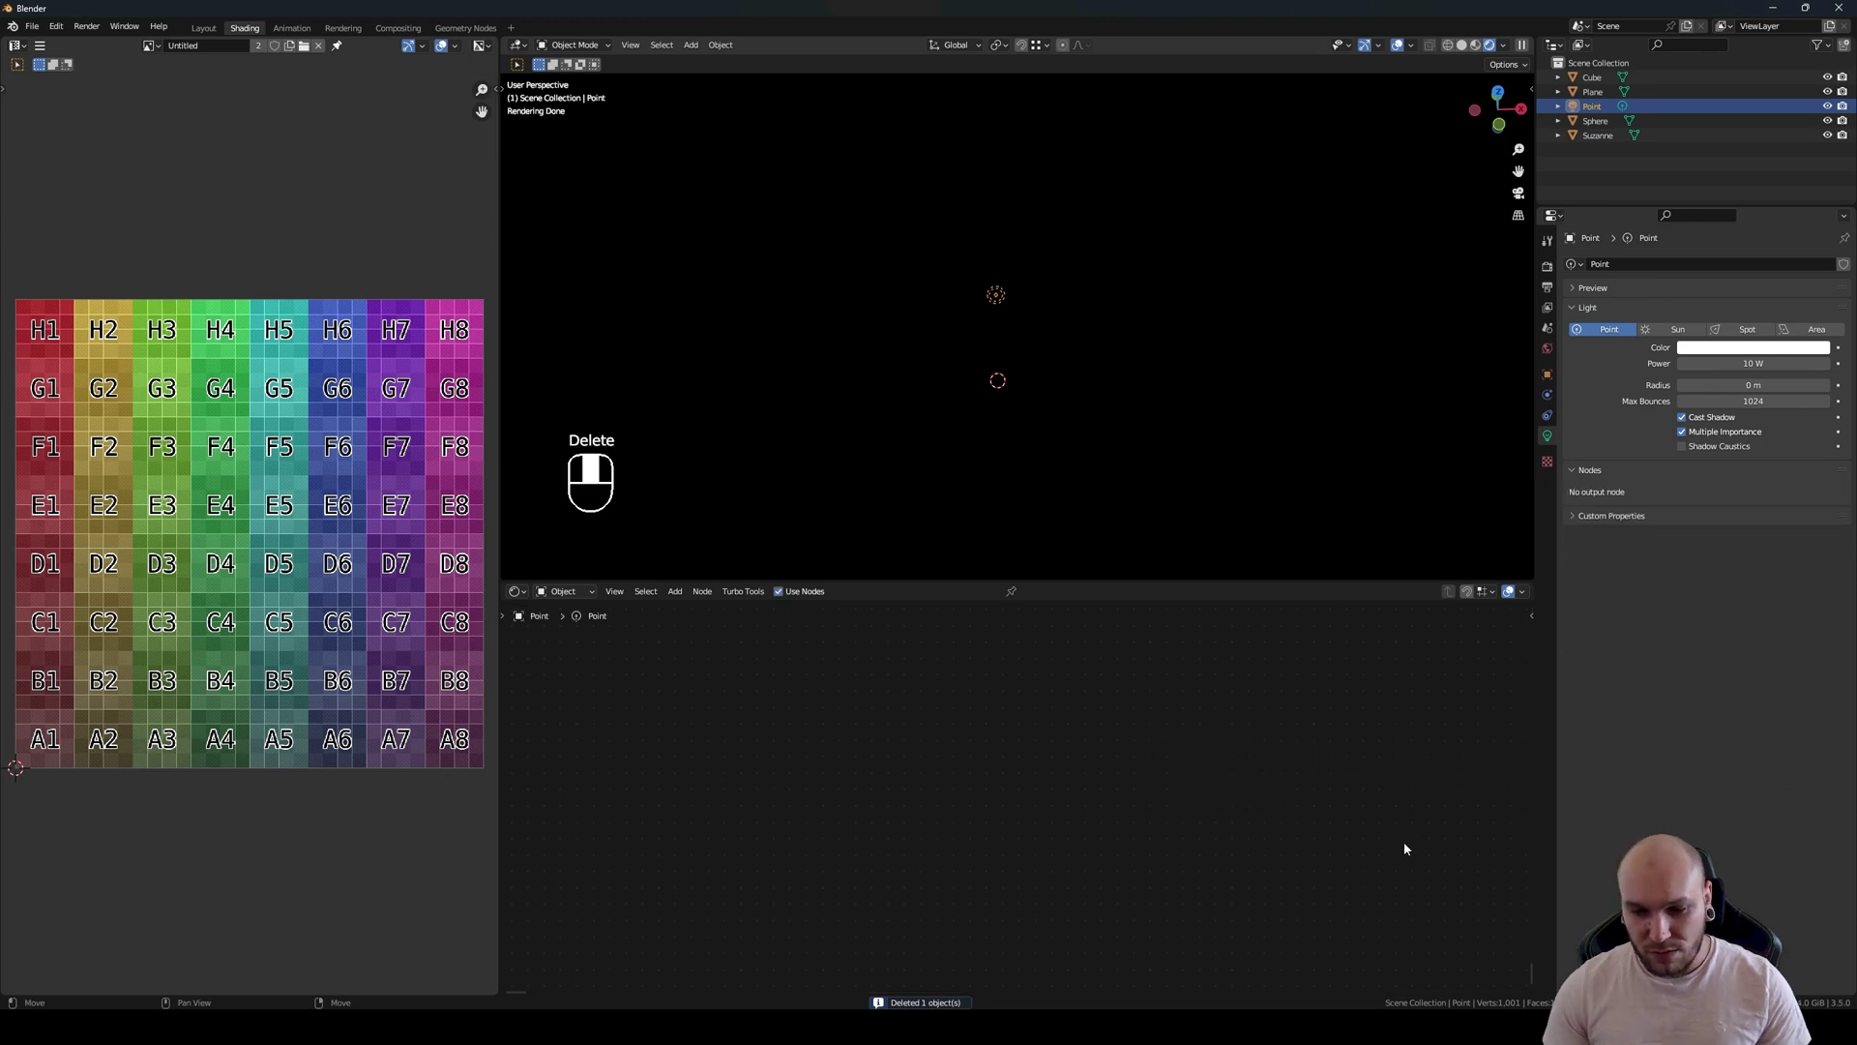
pyautogui.hotkey('ctrl', 'v')
# Step: Set the point light's power to 1000 W and inspect the image projected onto the objects and plane
pyautogui.click(1688, 363)
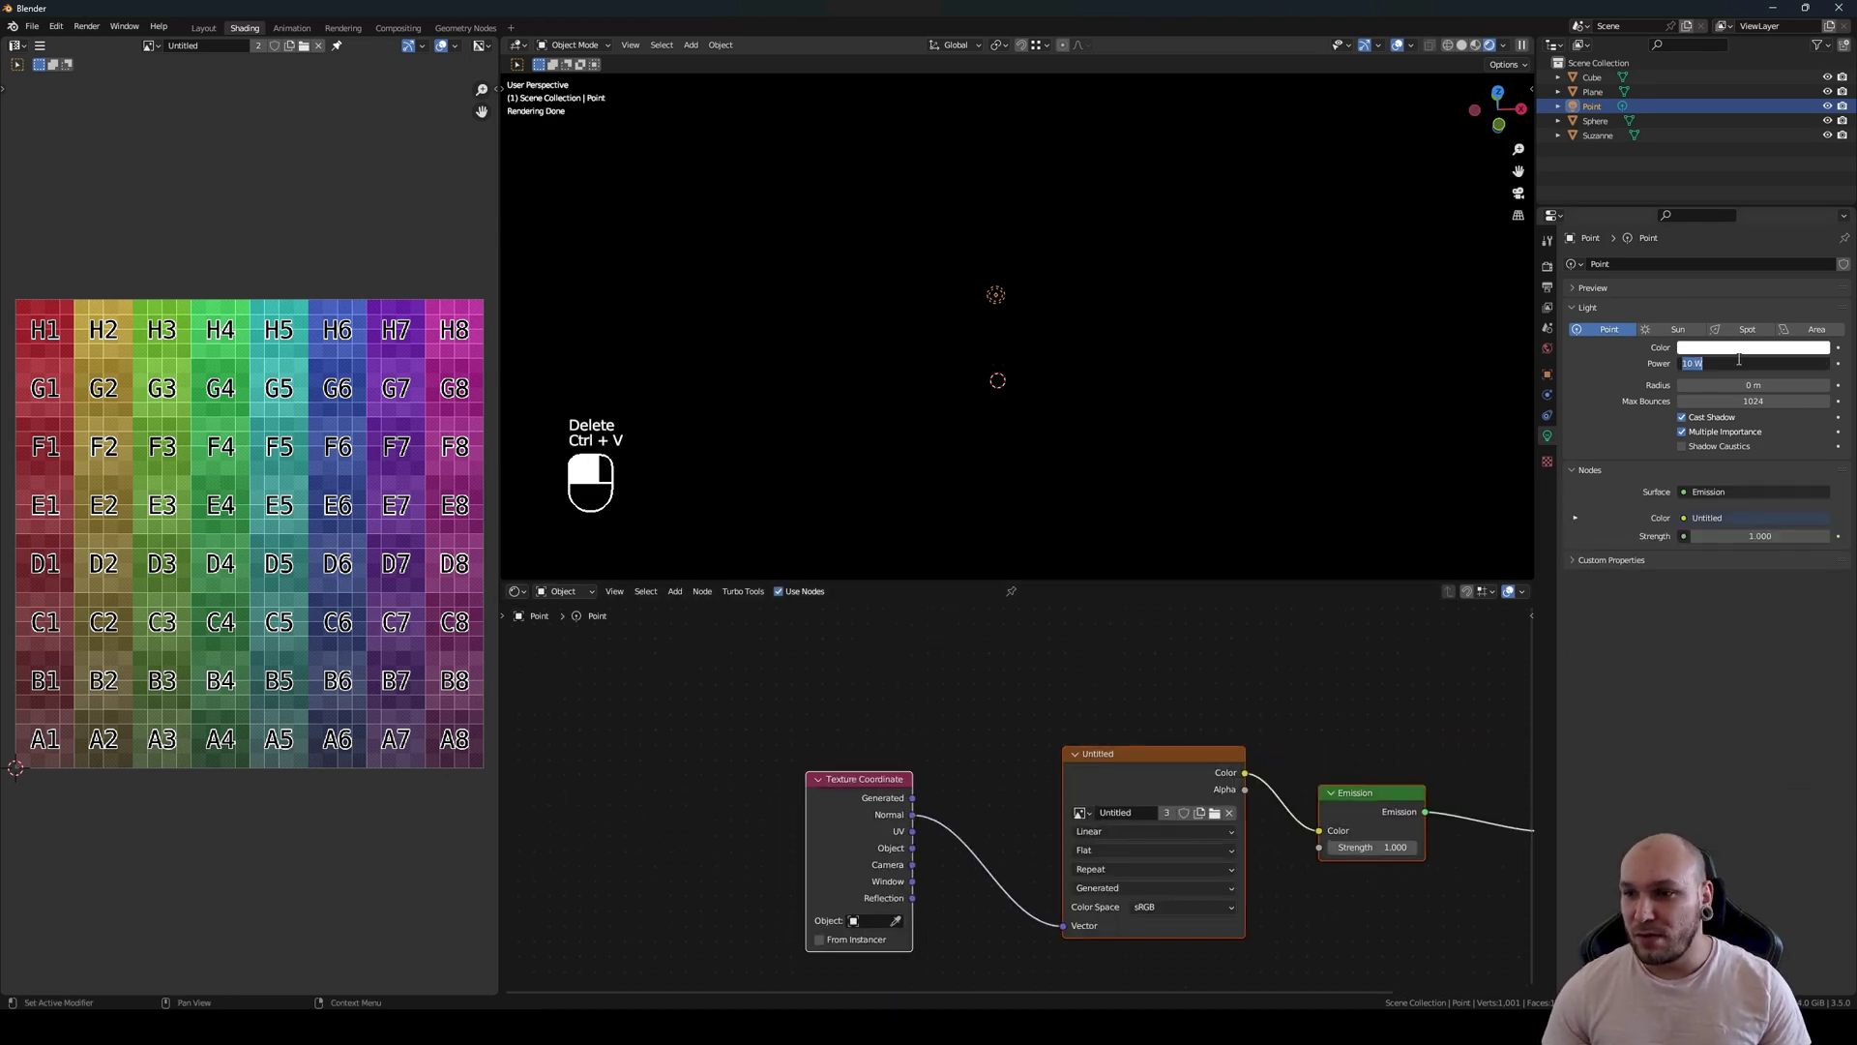
pyautogui.write('000')
pyautogui.press('Return')
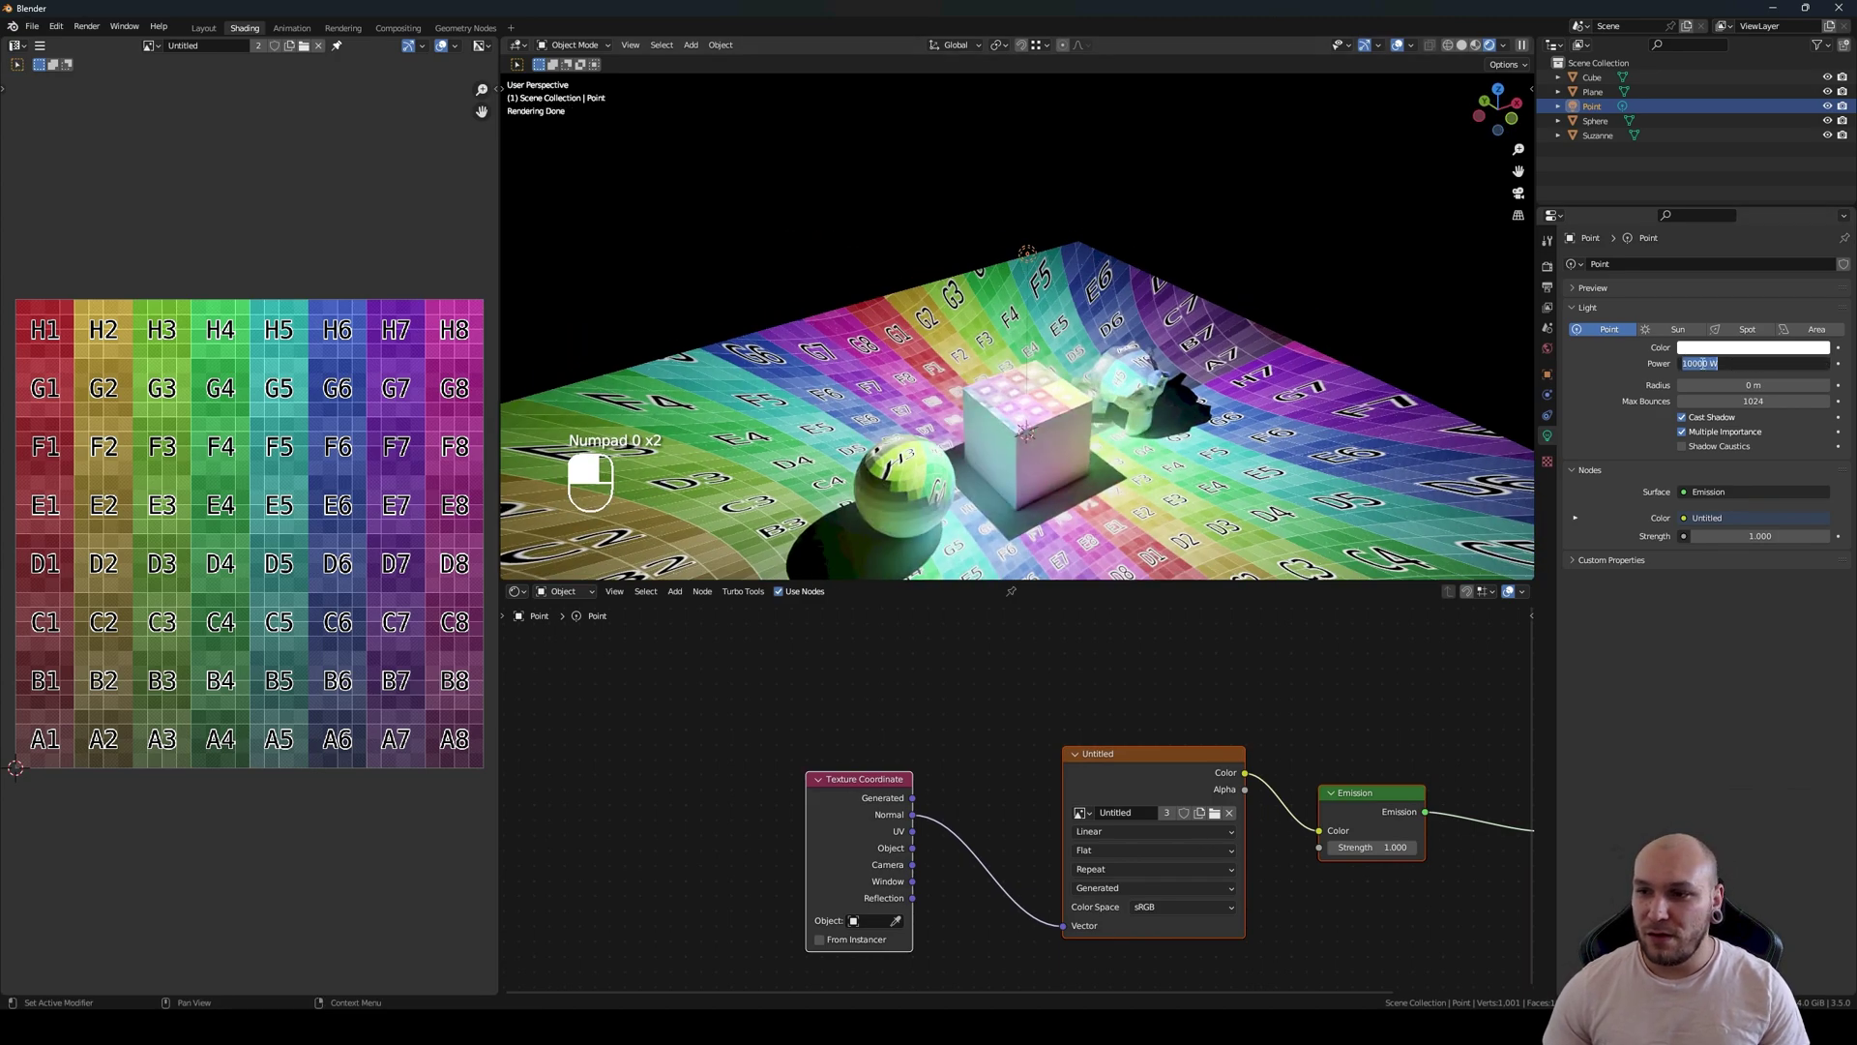
pyautogui.moveTo(1710, 363); pyautogui.dragTo(1697, 363)
pyautogui.moveTo(1354, 406); pyautogui.dragTo(1064, 340, button='middle')
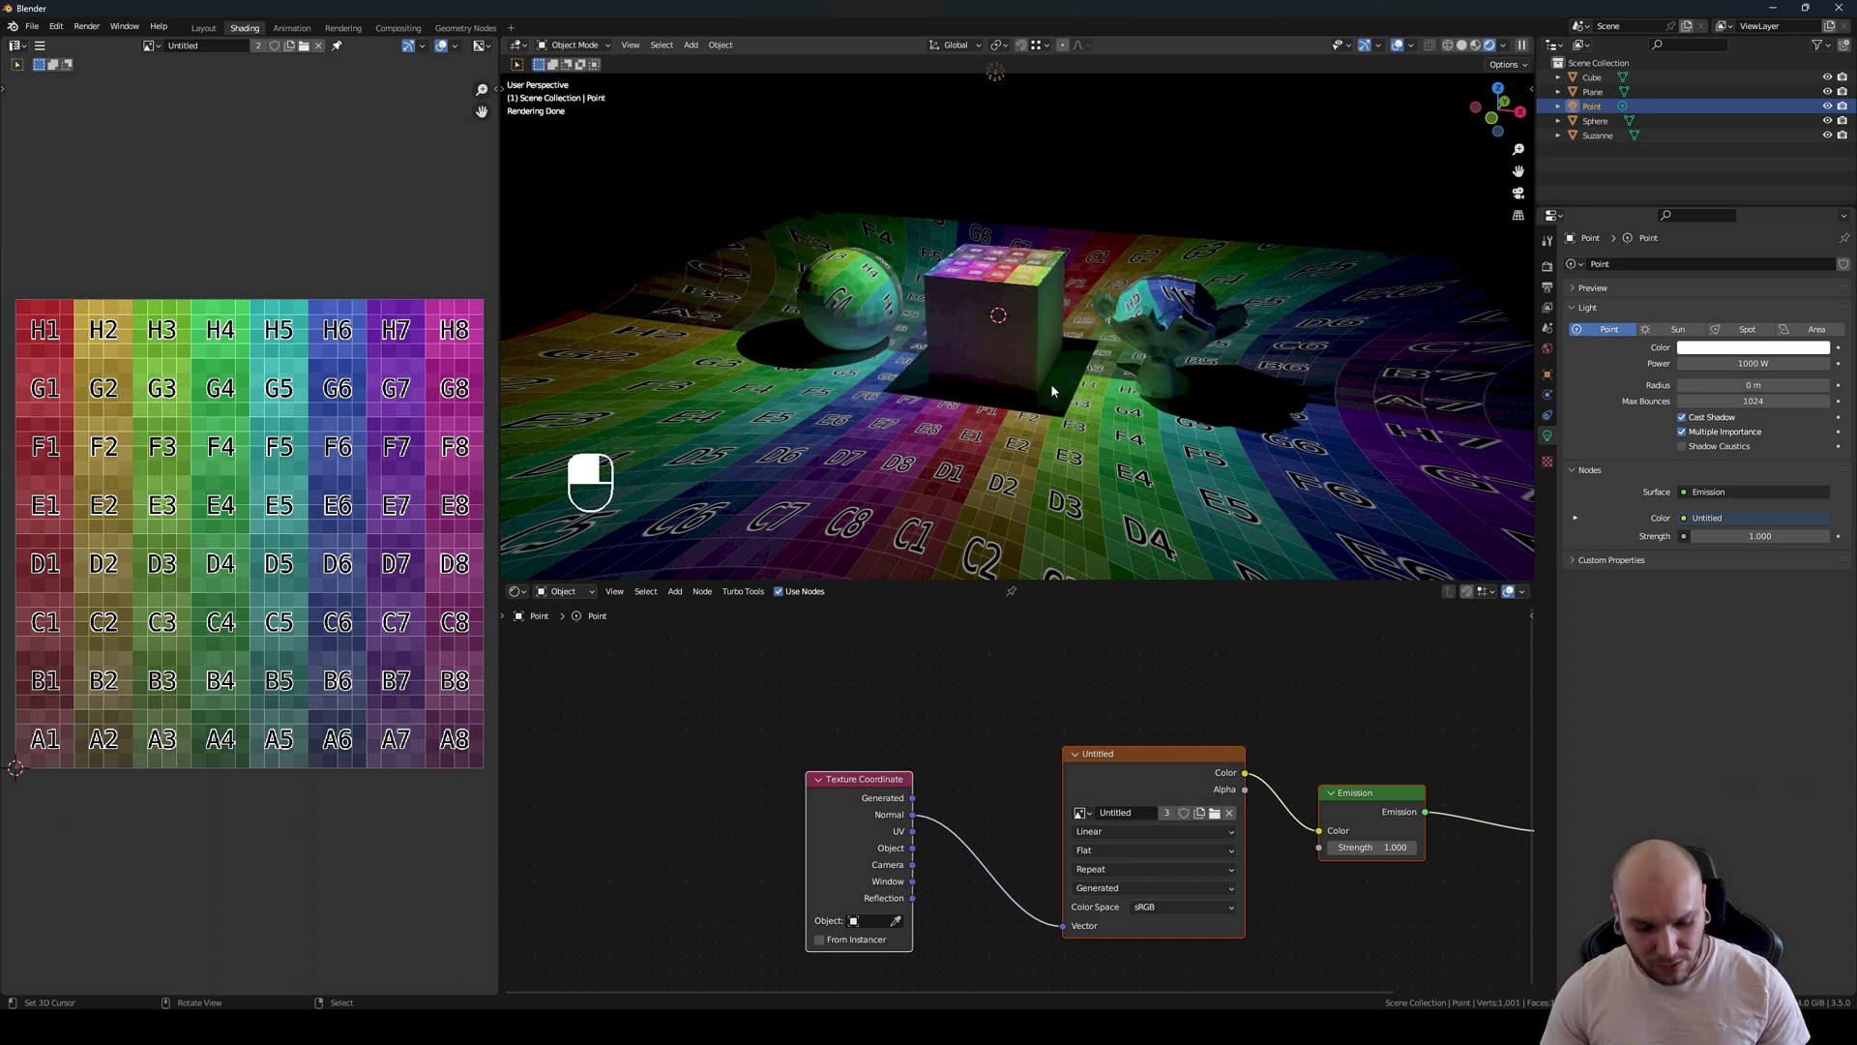
# Step: Switch the viewport to solid shading and delete the point light
pyautogui.moveTo(882, 790); pyautogui.dragTo(863, 823, button='middle')
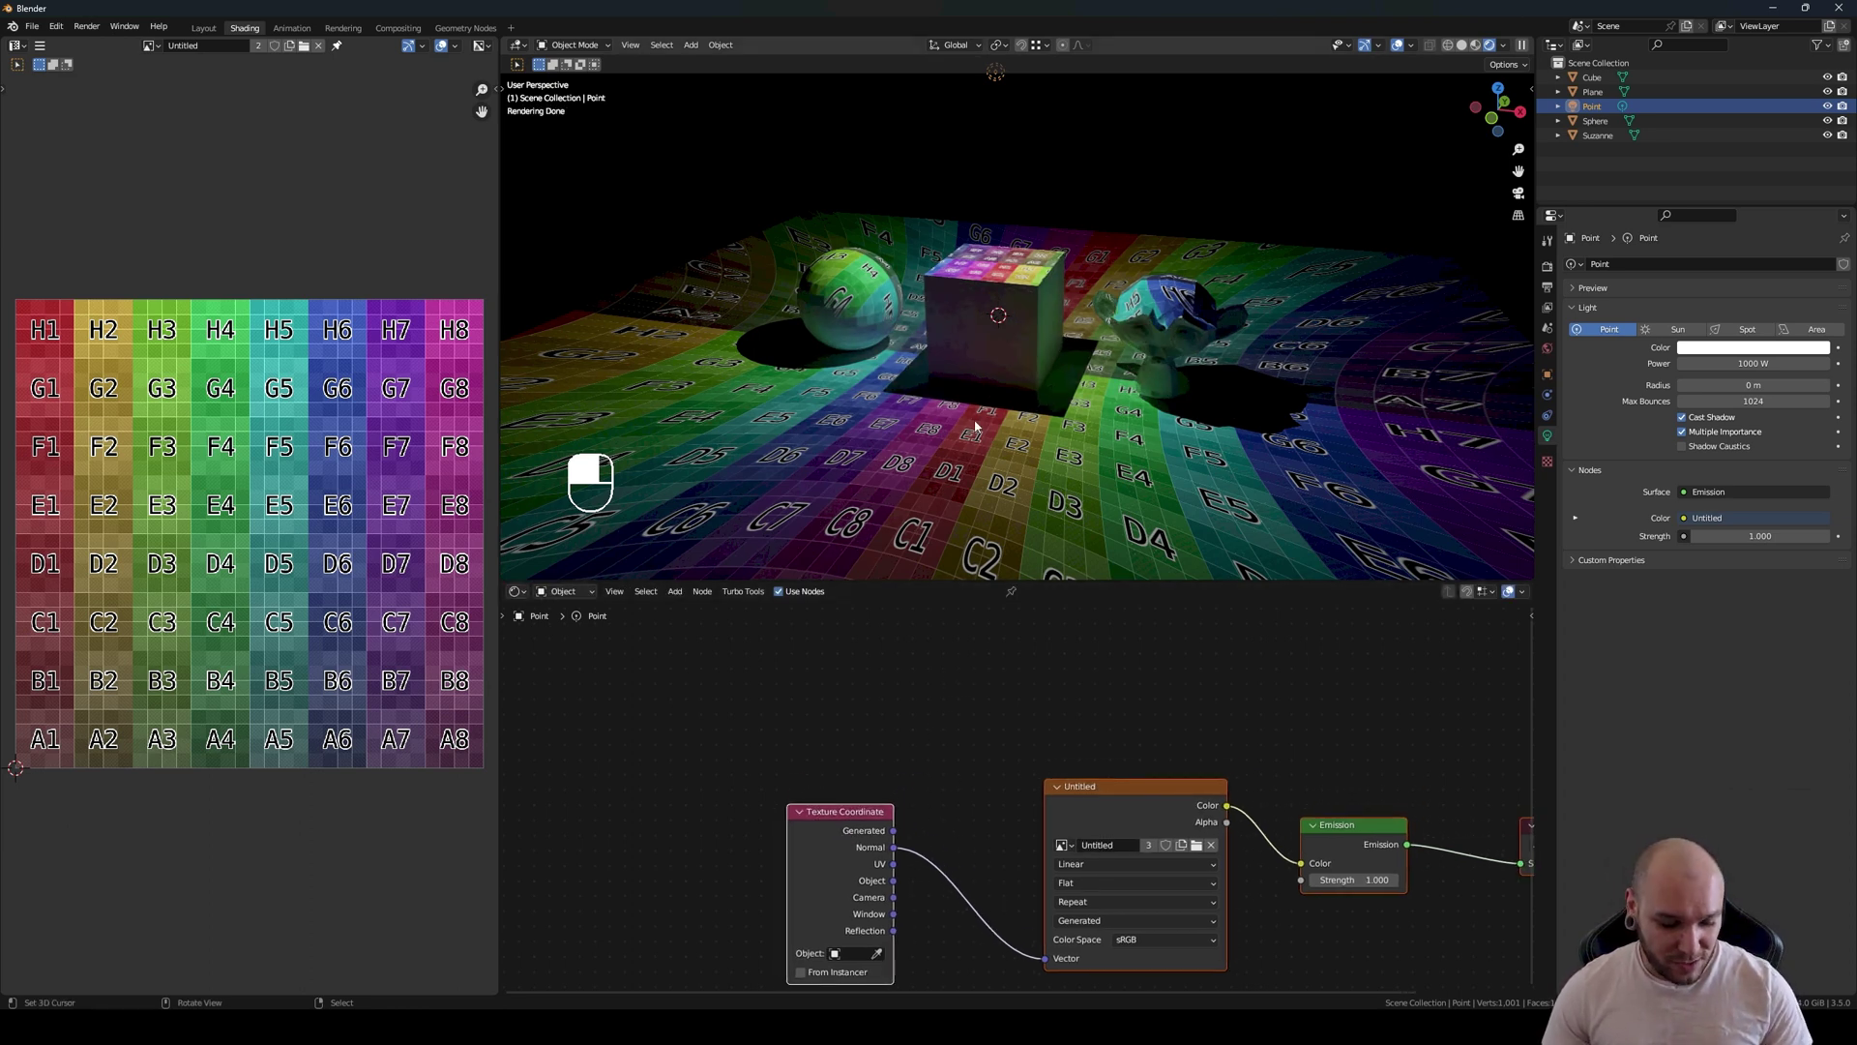
pyautogui.hotkey('shift', 'z')
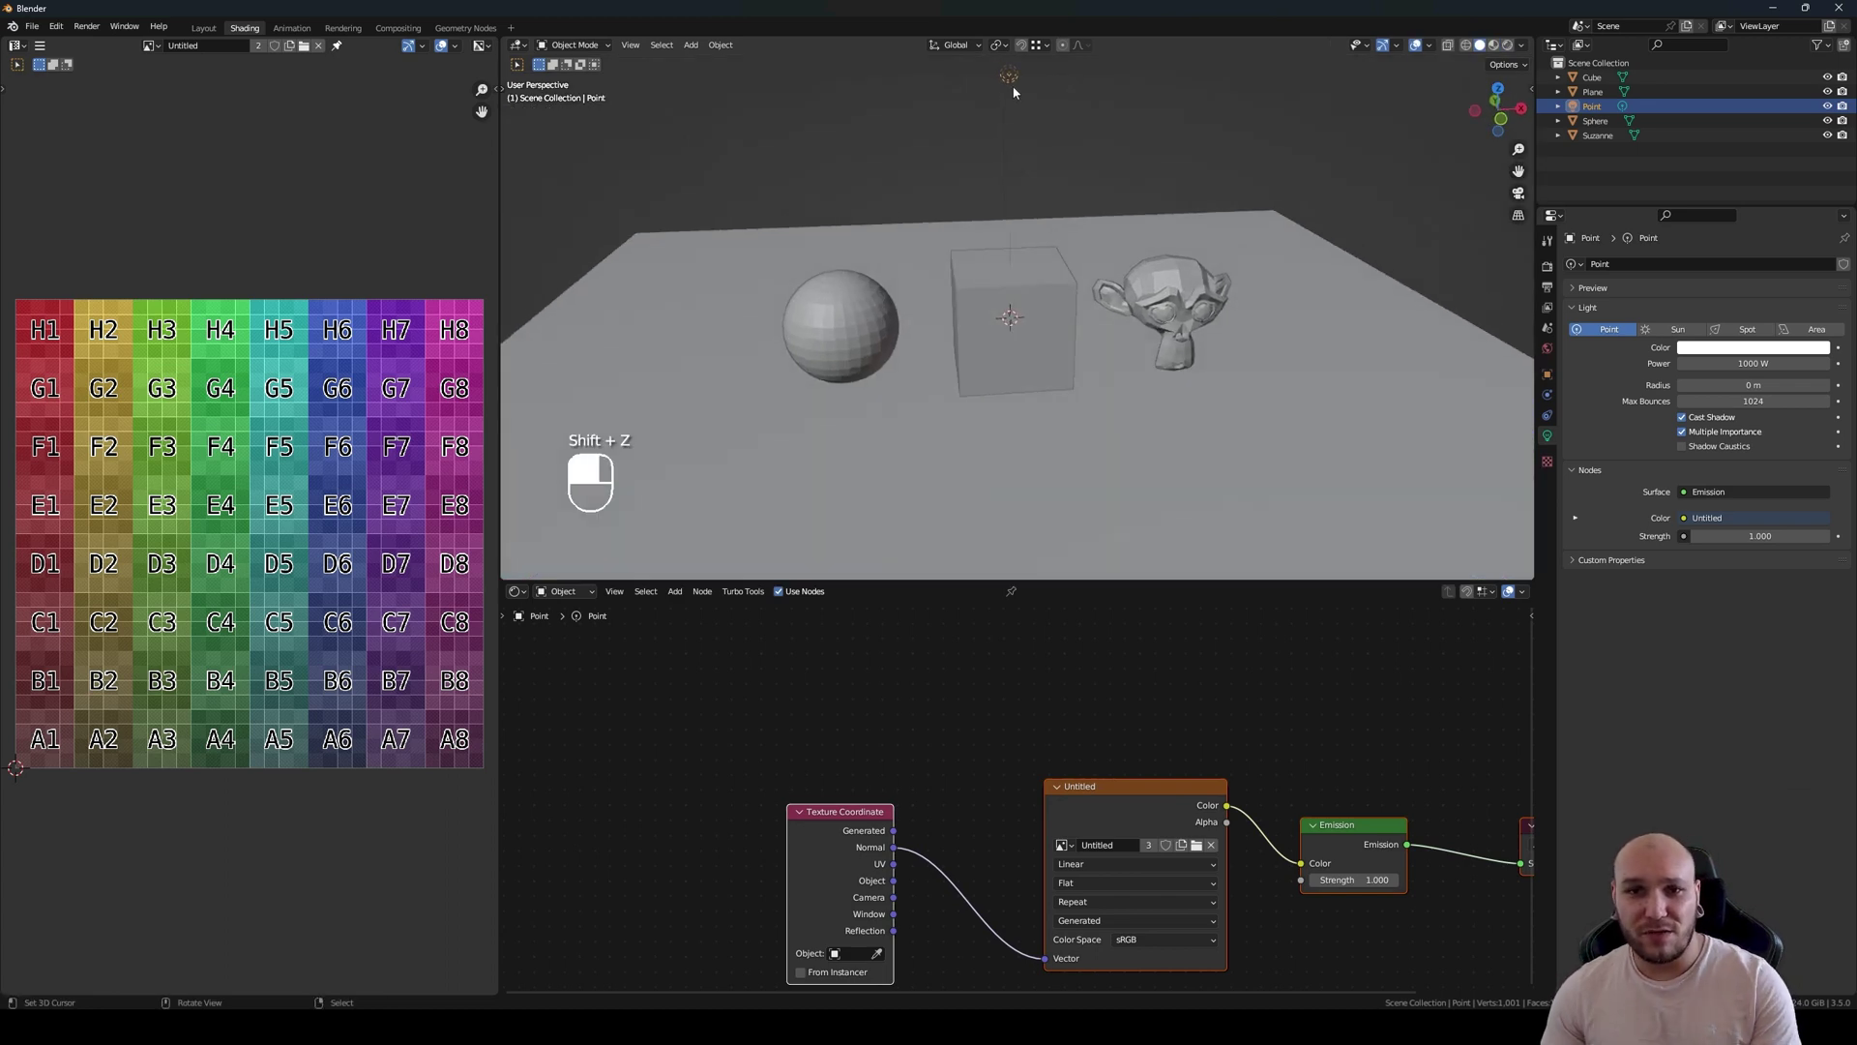
pyautogui.press('Delete')
# Step: Connect the Untitled image texture's Color to the Base Color in the cube's material, and show the viewport in material preview
pyautogui.click(1016, 348)
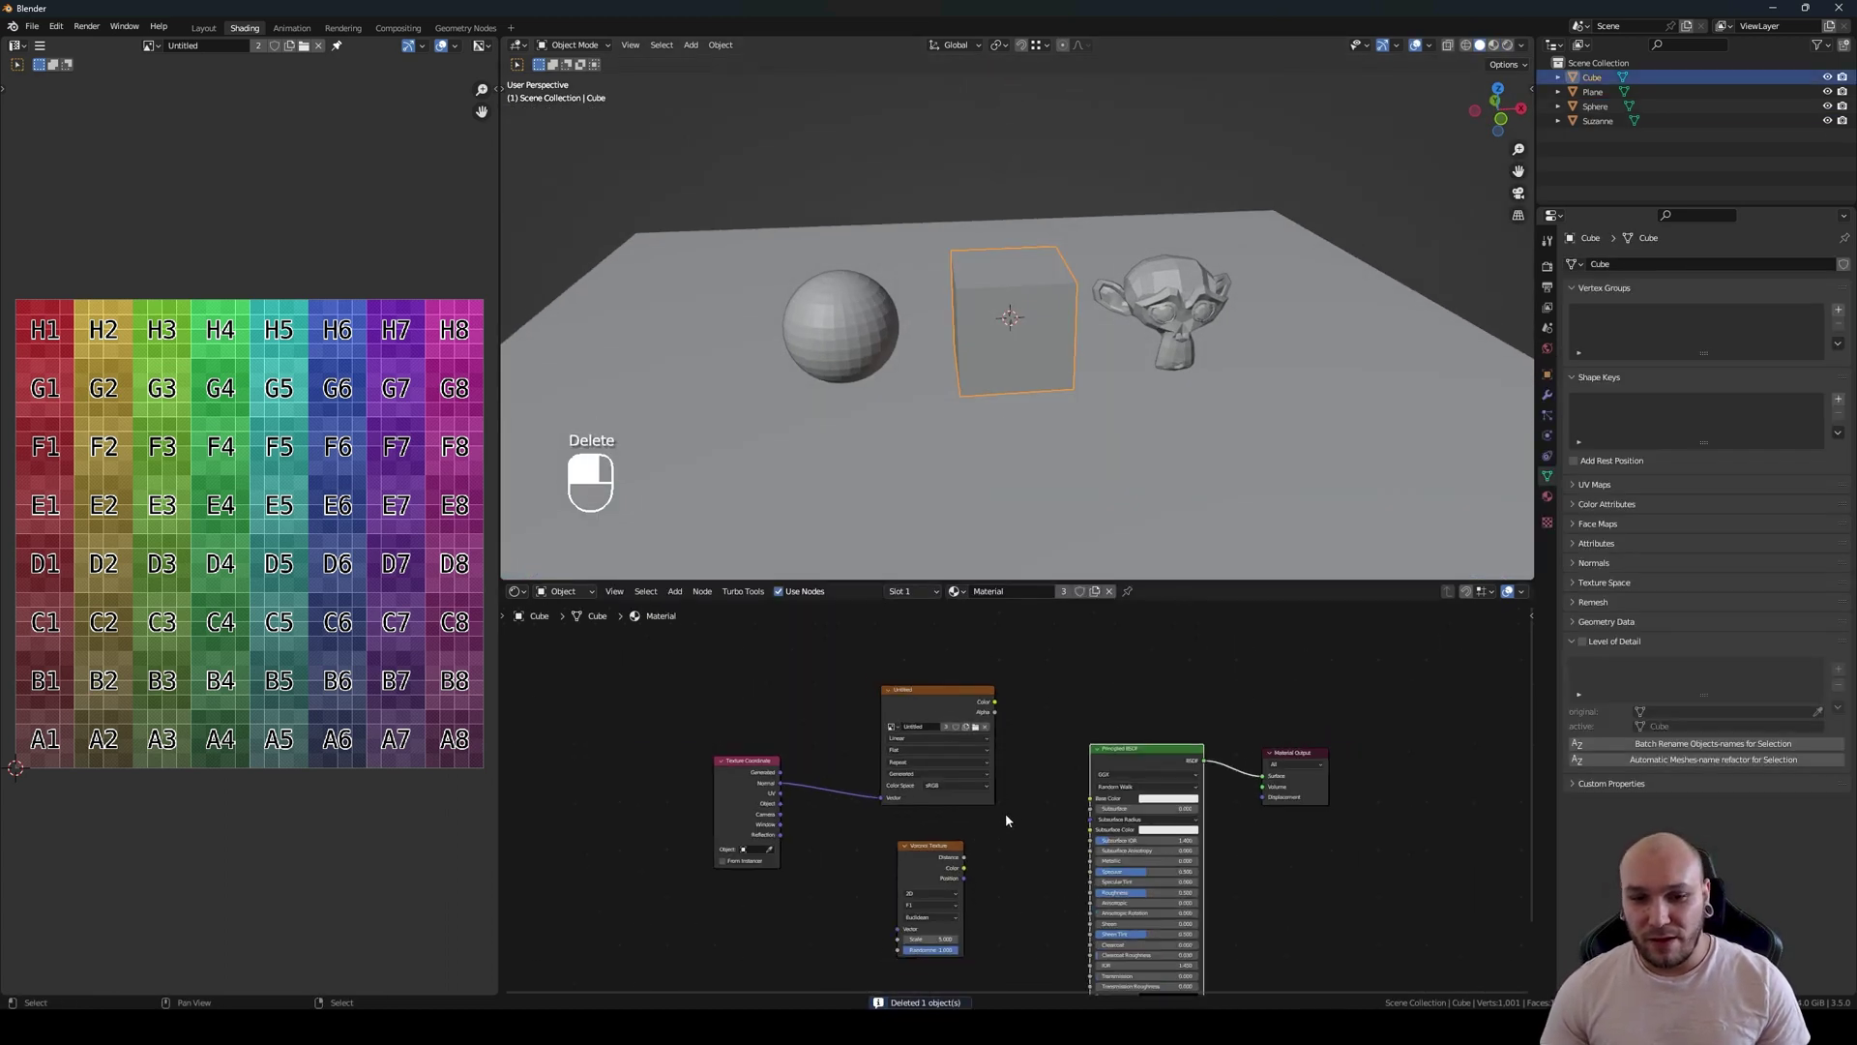
pyautogui.scroll(2, 769, 832)
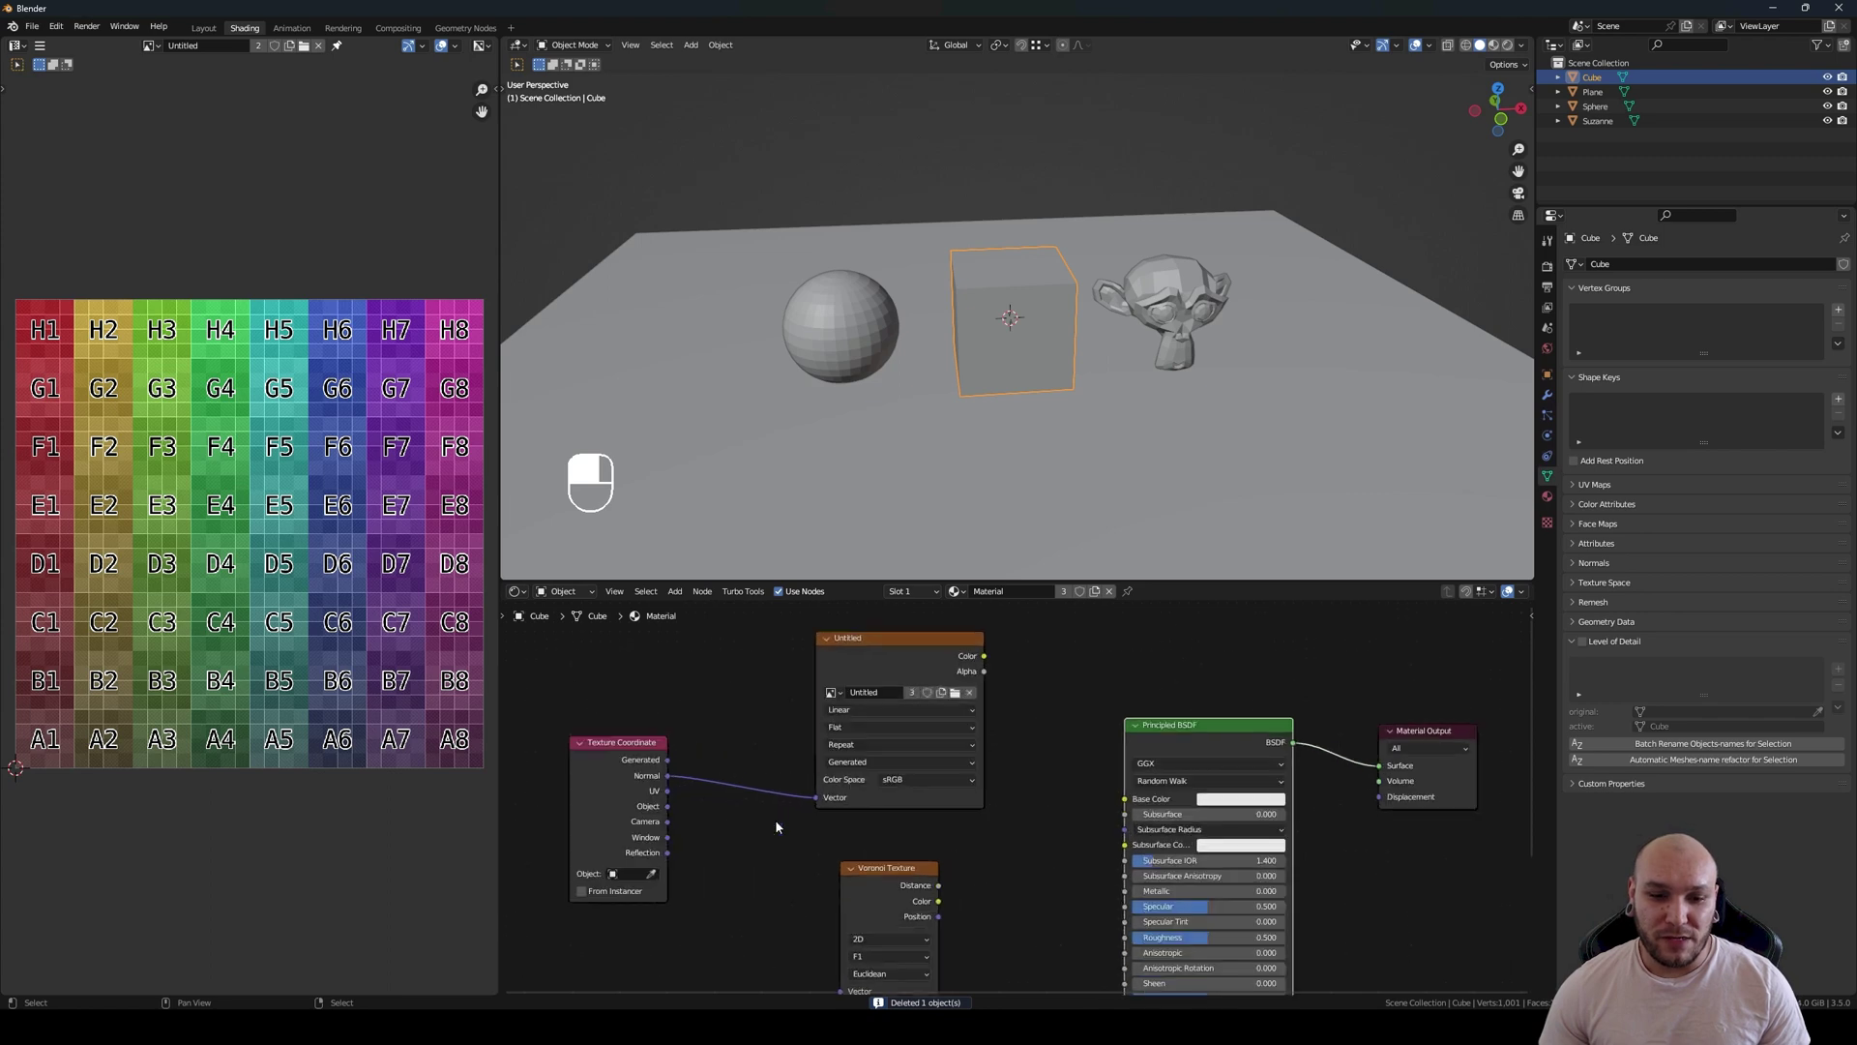
pyautogui.moveTo(875, 655); pyautogui.dragTo(879, 667)
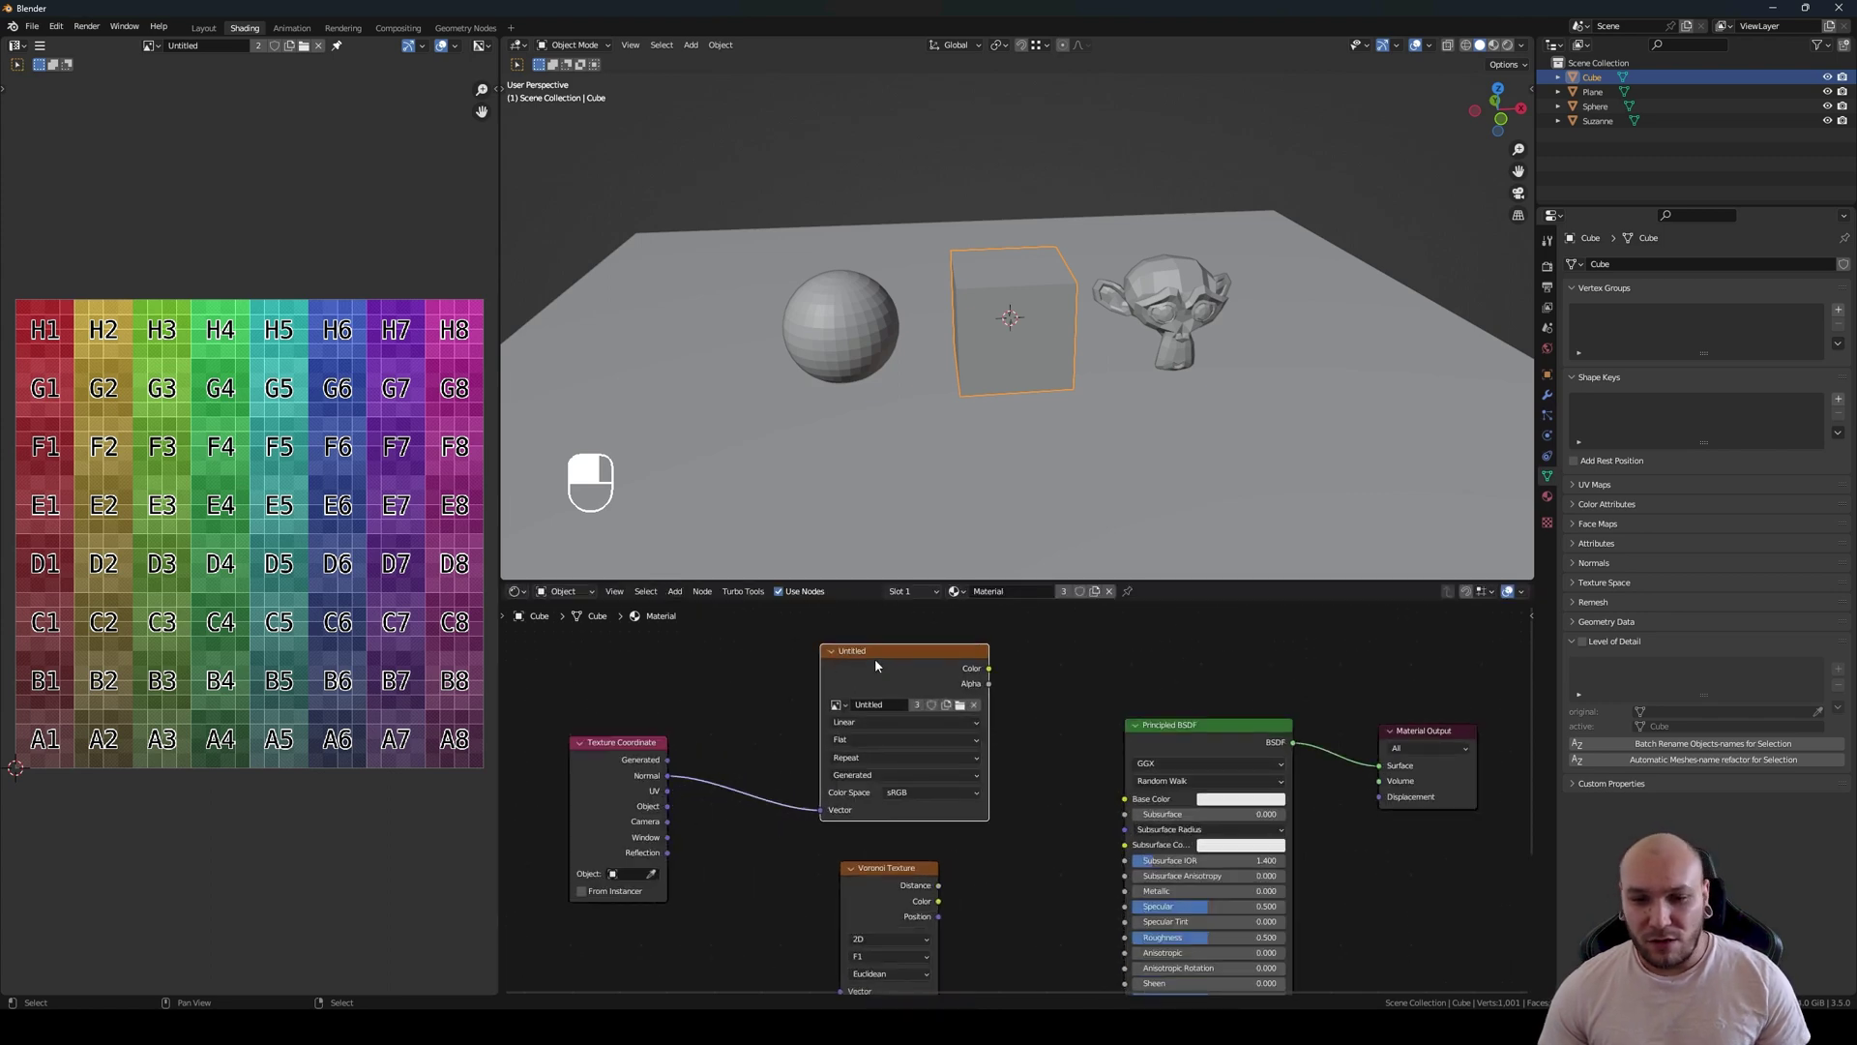
pyautogui.moveTo(989, 668); pyautogui.dragTo(1125, 799)
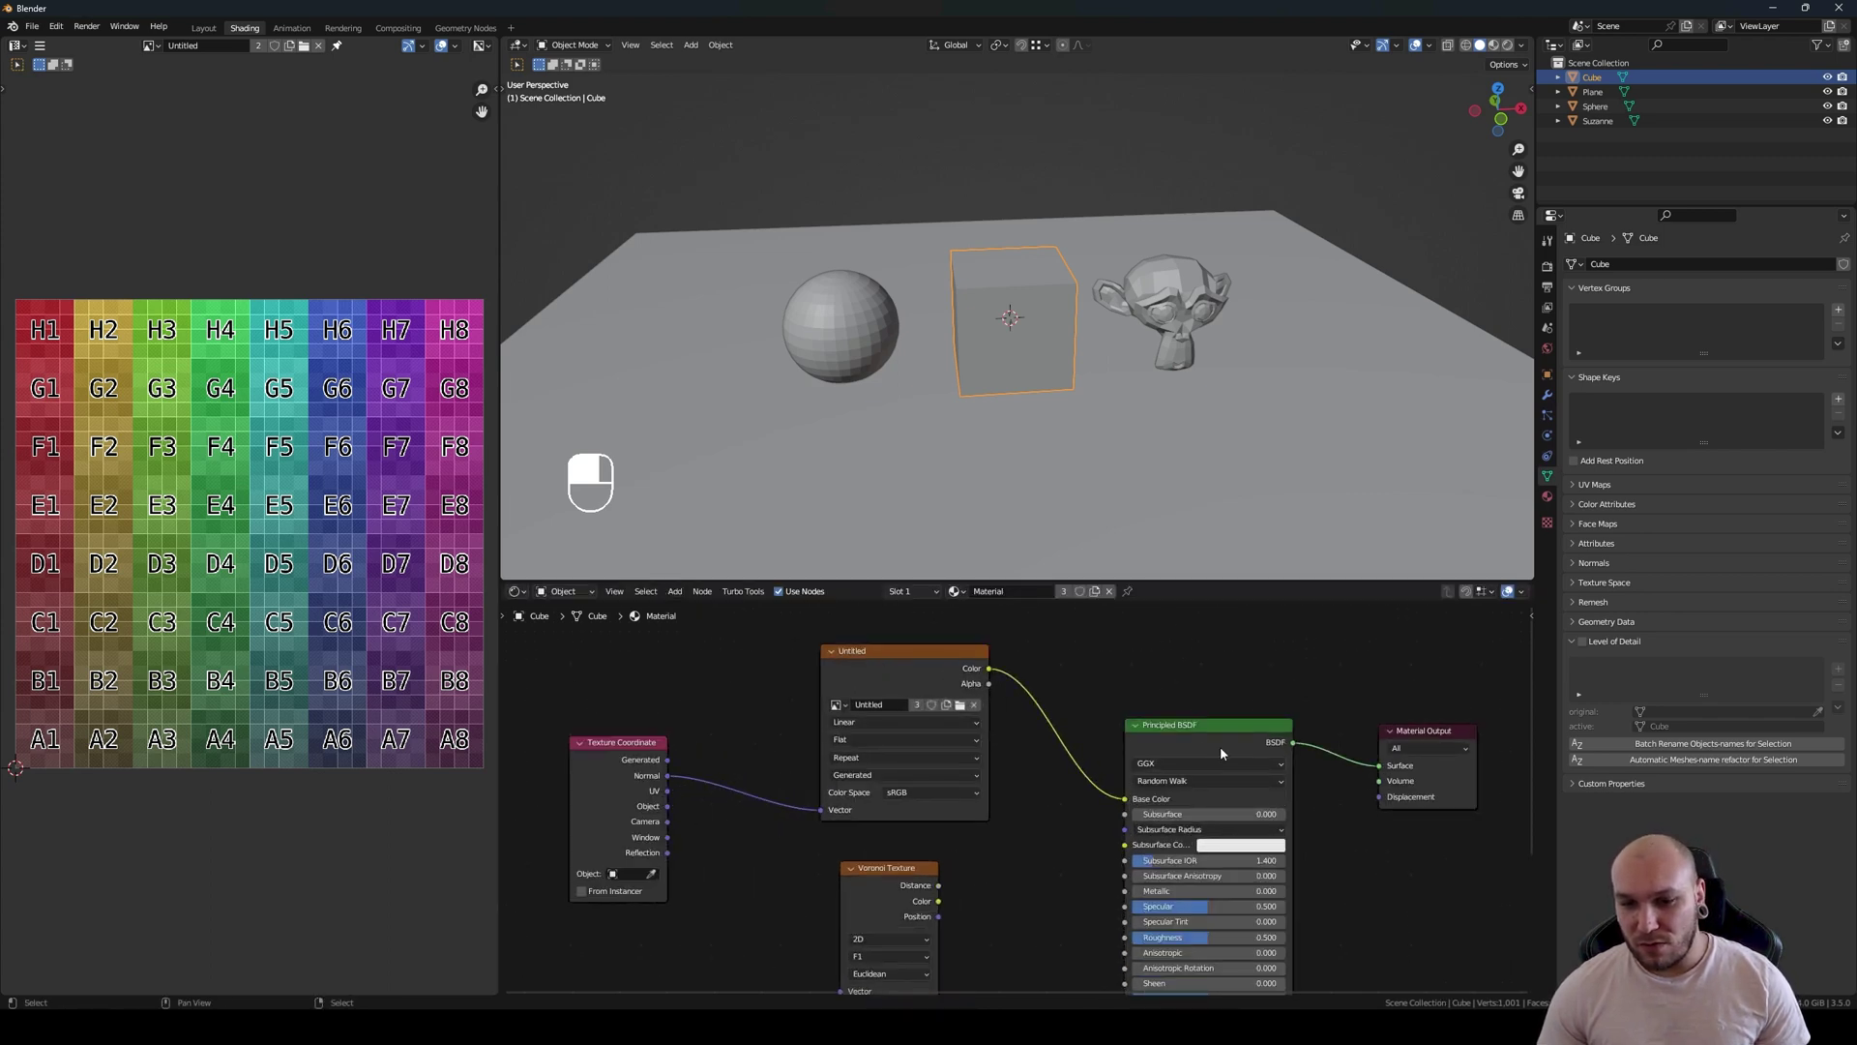
pyautogui.click(1495, 46)
pyautogui.scroll(2, 890, 496)
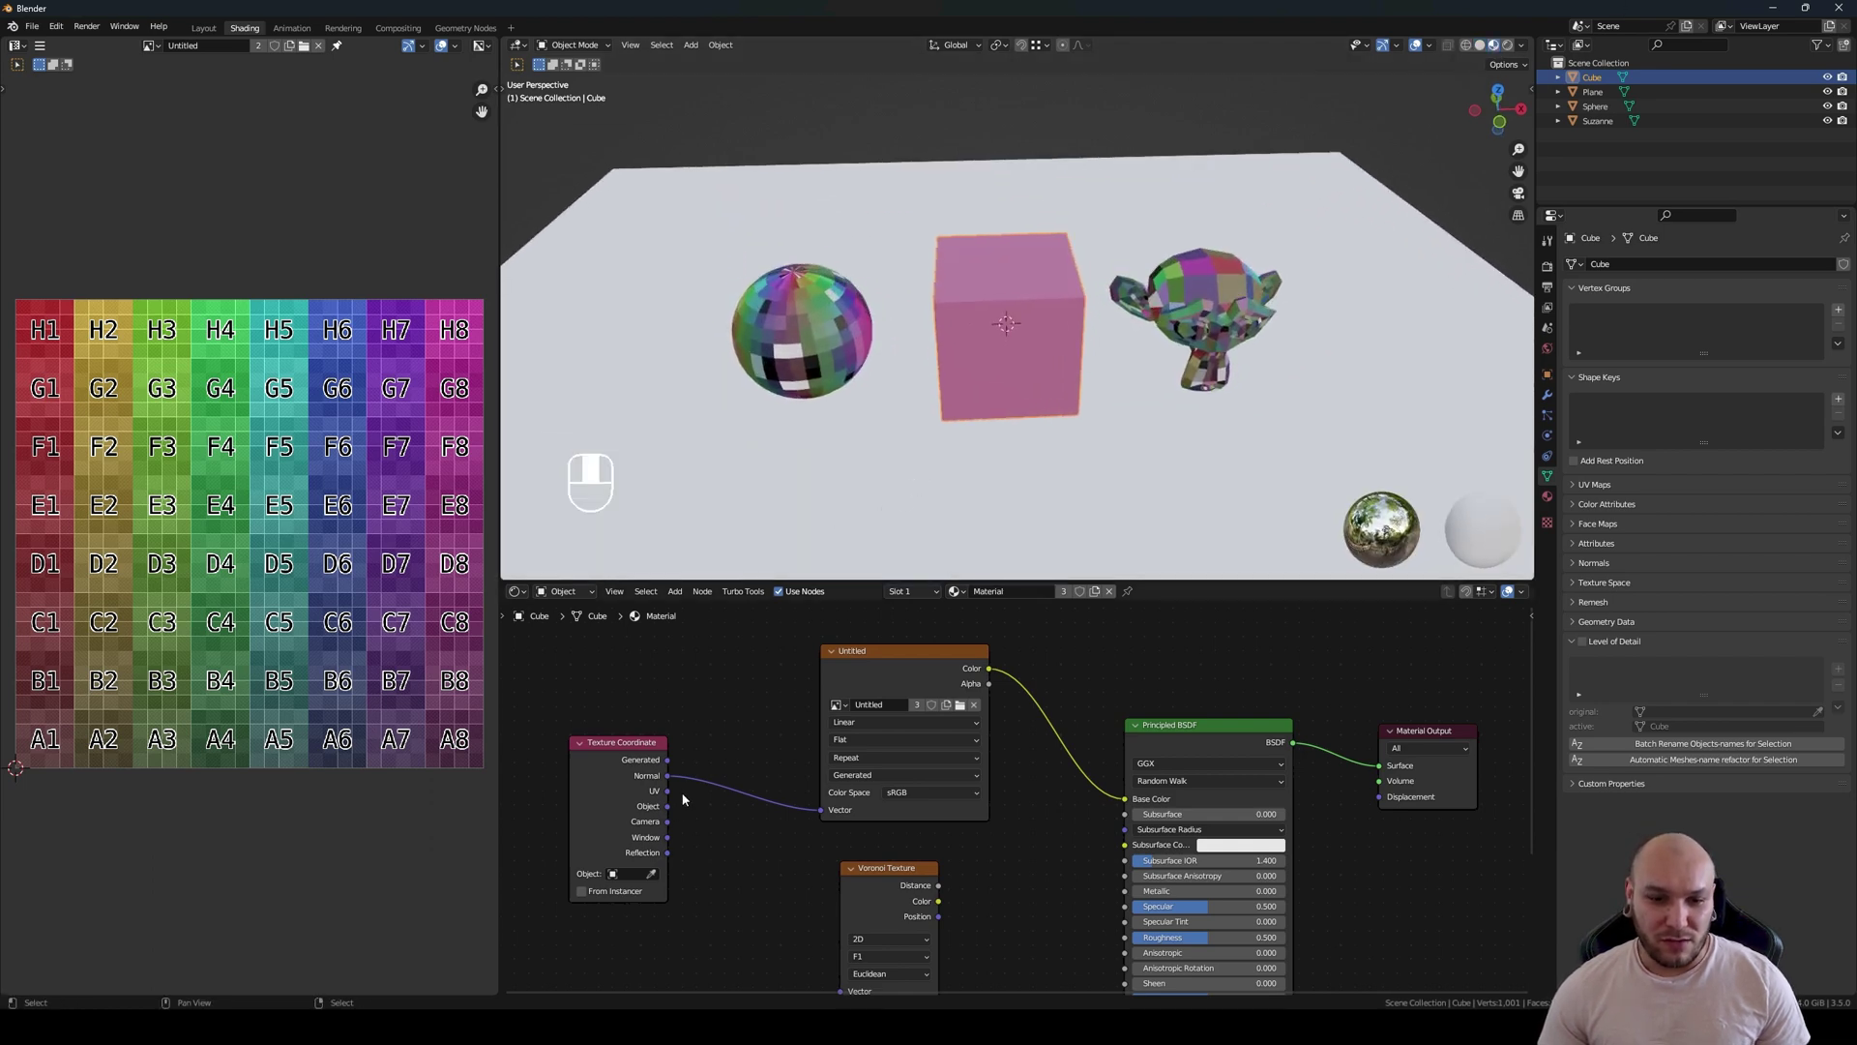
# Step: Connect the Texture Coordinate's UV output to the image texture's Vector and inspect the mapping on the objects
pyautogui.moveTo(668, 790); pyautogui.dragTo(670, 795)
pyautogui.moveTo(822, 816); pyautogui.dragTo(822, 809)
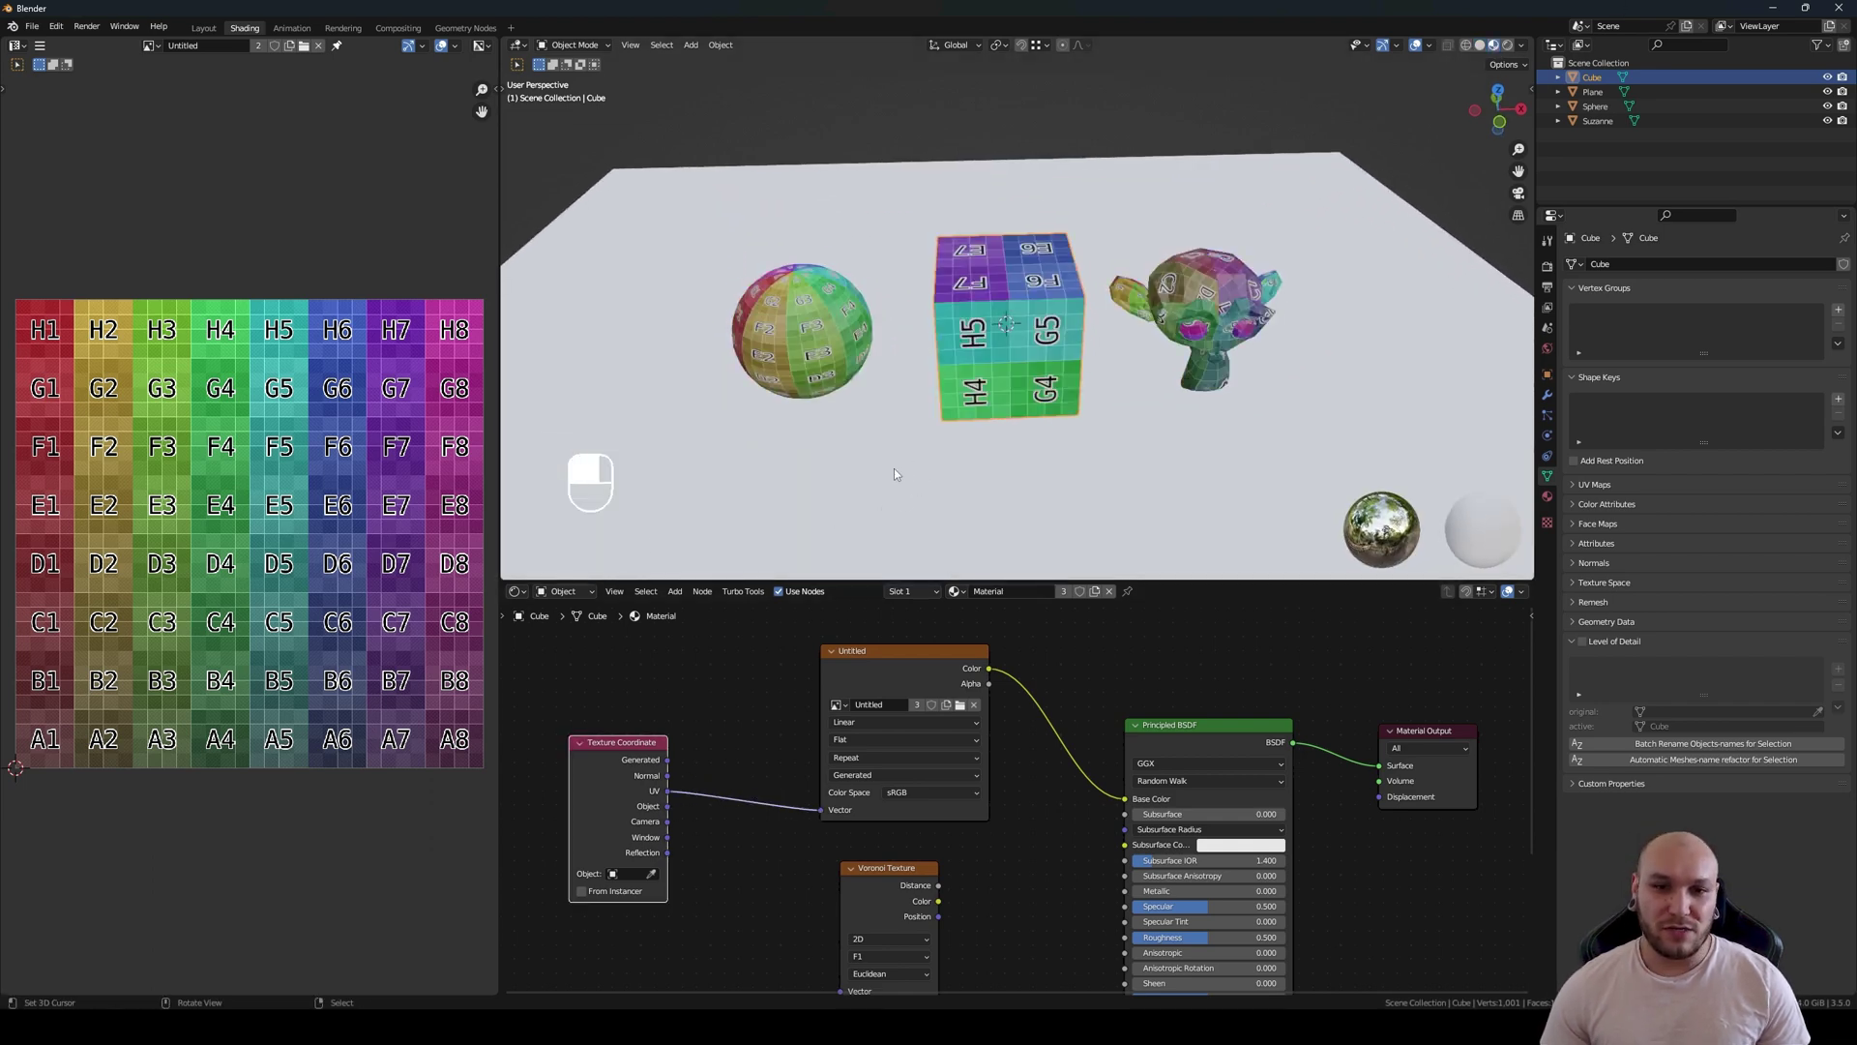
pyautogui.moveTo(1112, 290); pyautogui.dragTo(1190, 247, button='middle')
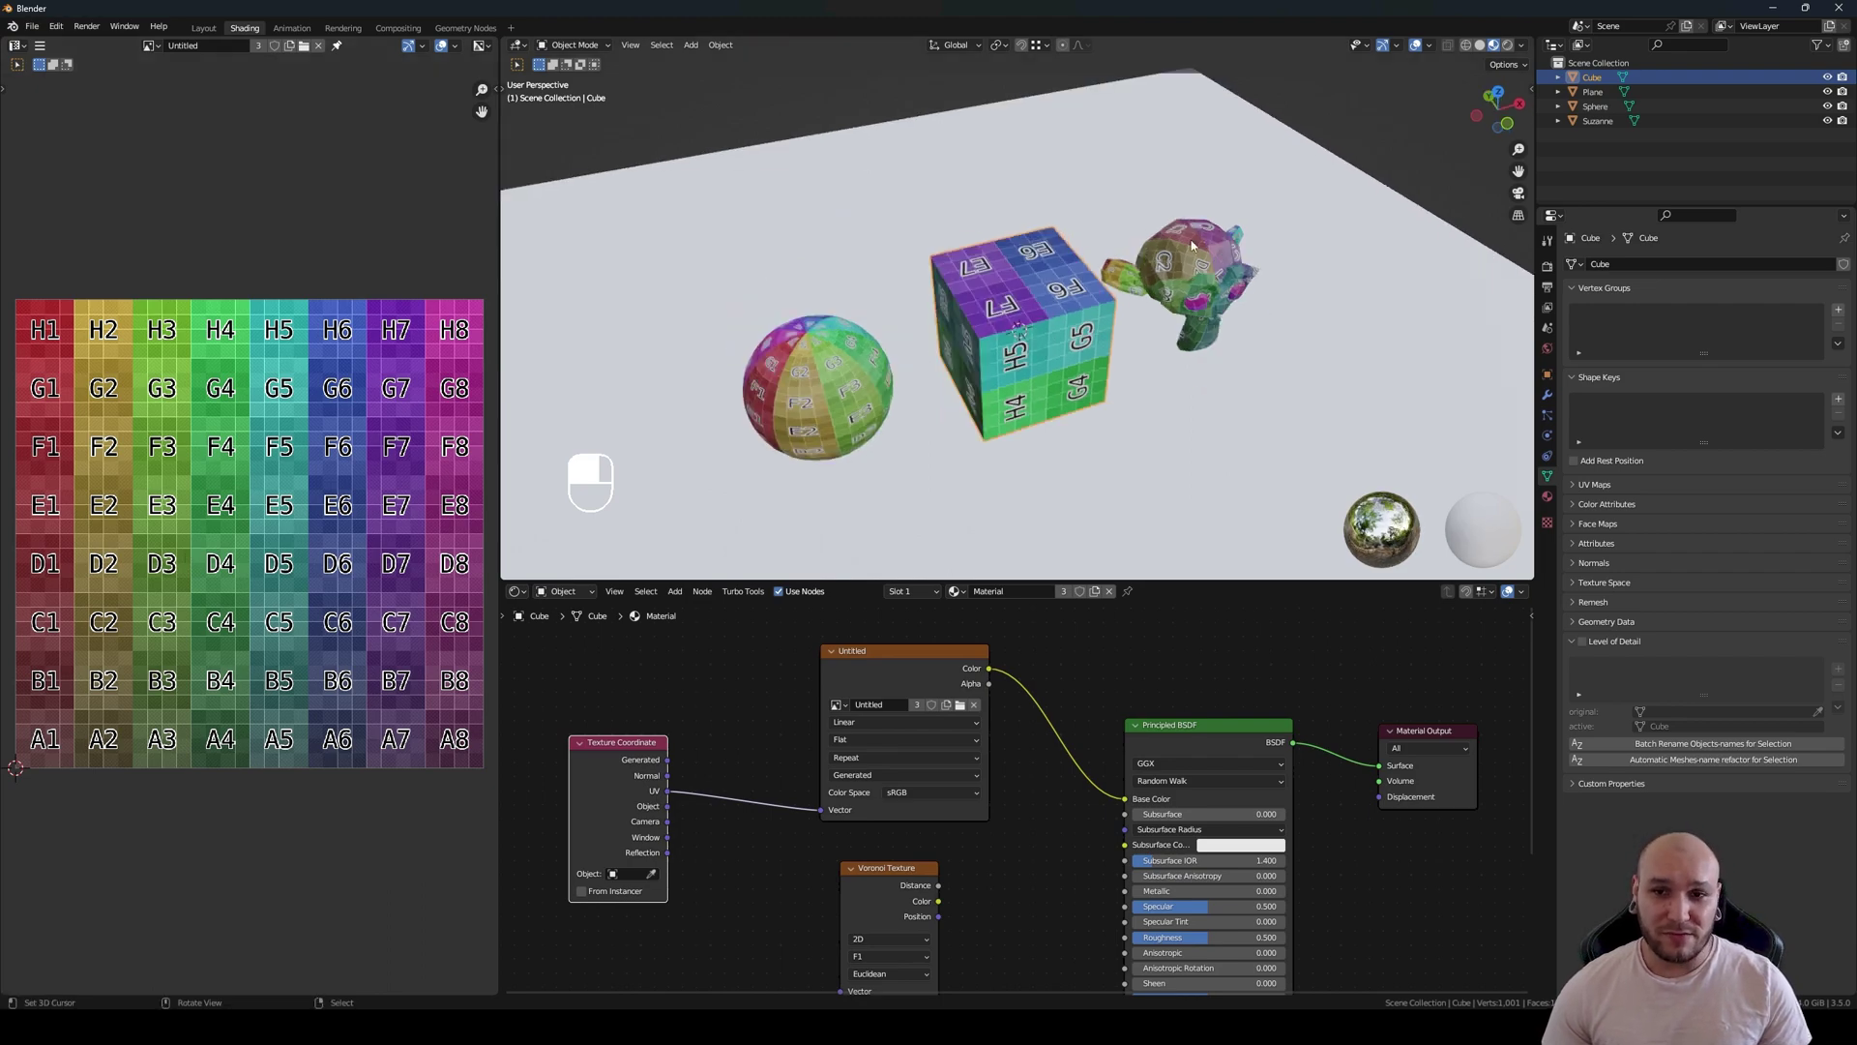
# Step: Examine Suzanne's UV layout over the image, trying a move of all its UVs, and view the cube's UV layout
pyautogui.click(1190, 248)
pyautogui.press('Tab')
pyautogui.press('a')
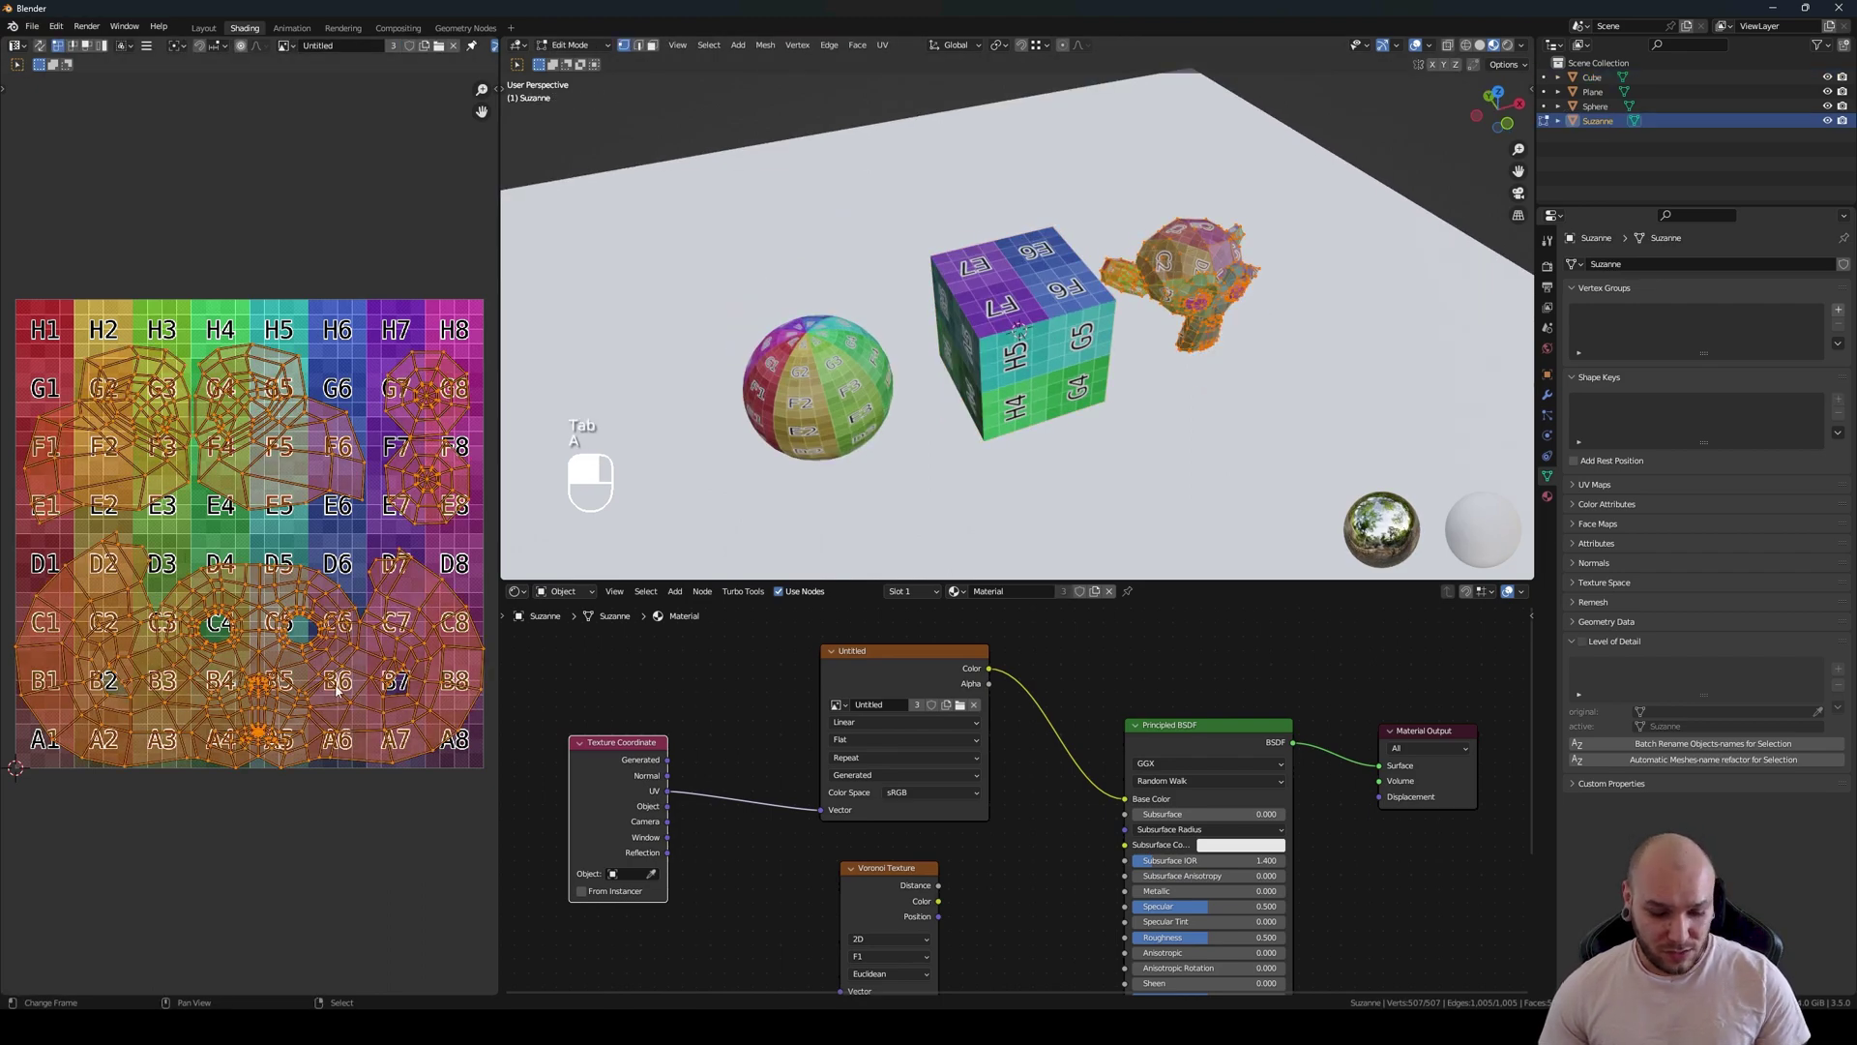
pyautogui.press('g')
pyautogui.click(291, 503)
pyautogui.press('Tab')
pyautogui.click(1017, 331)
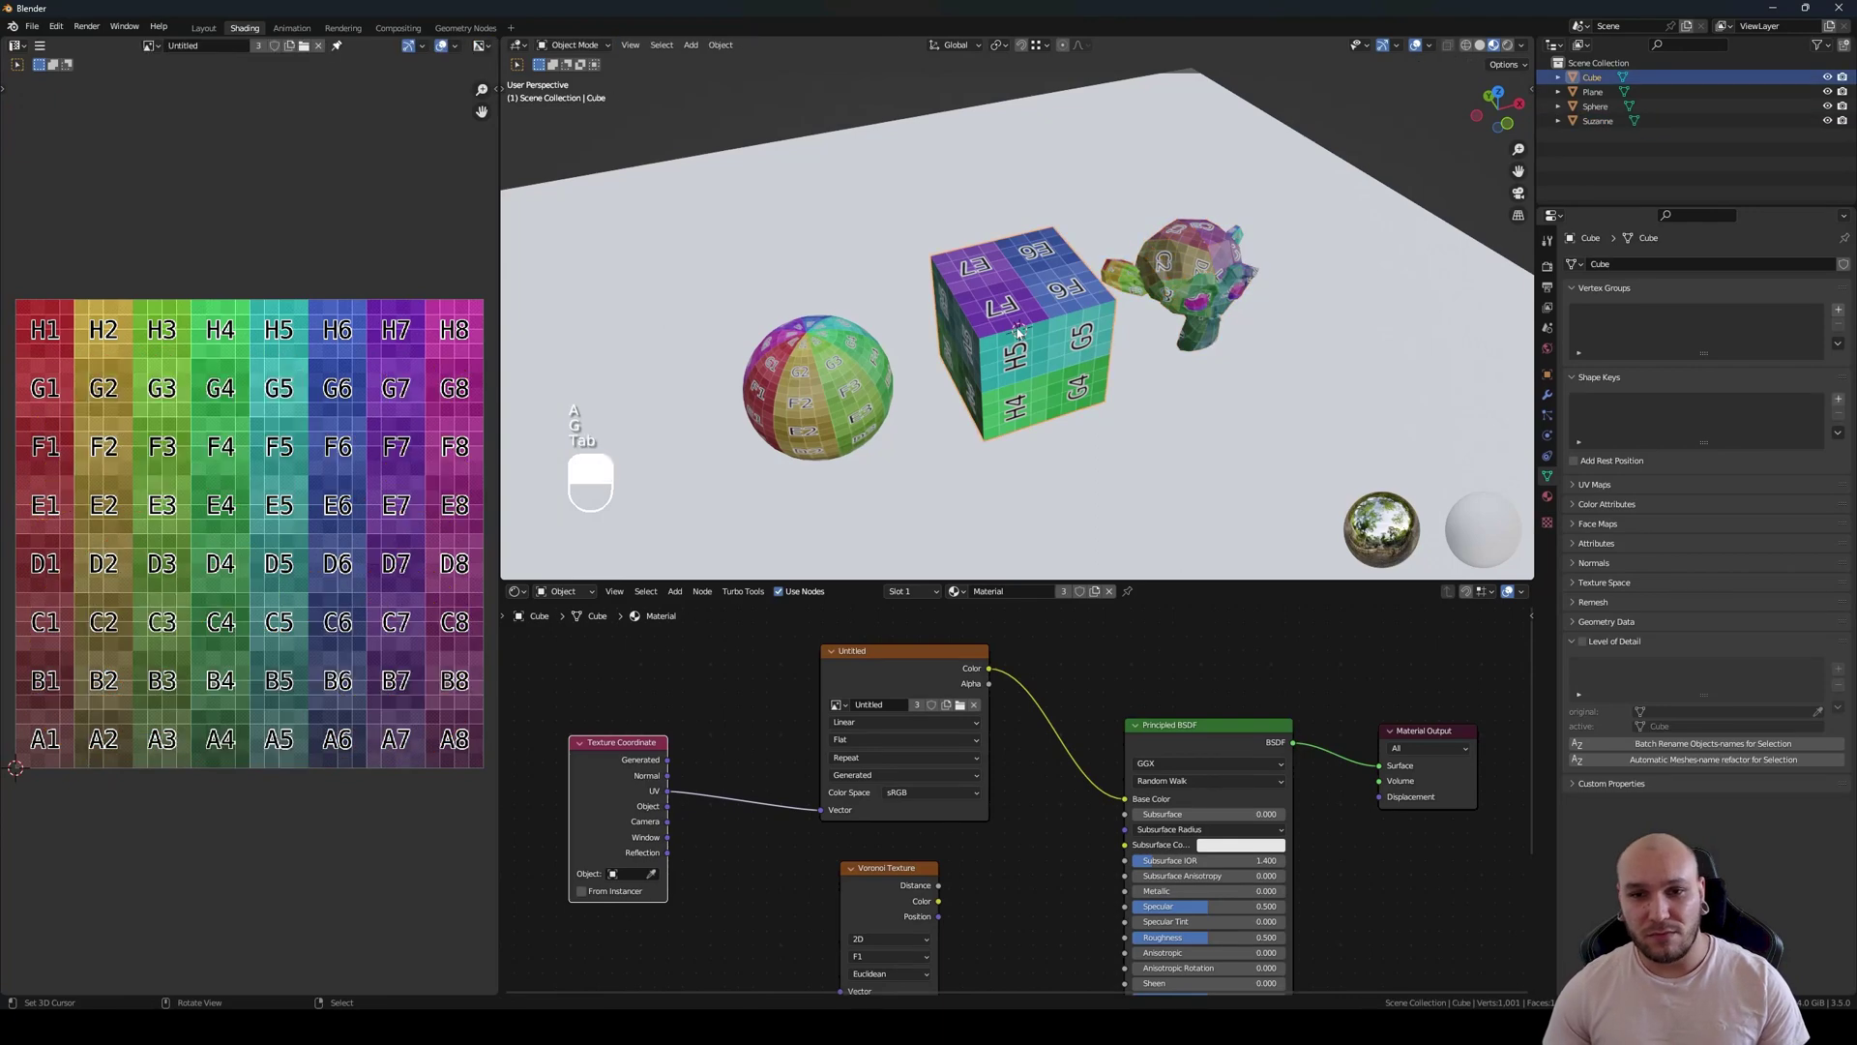
pyautogui.press('Tab')
pyautogui.press('Tab')
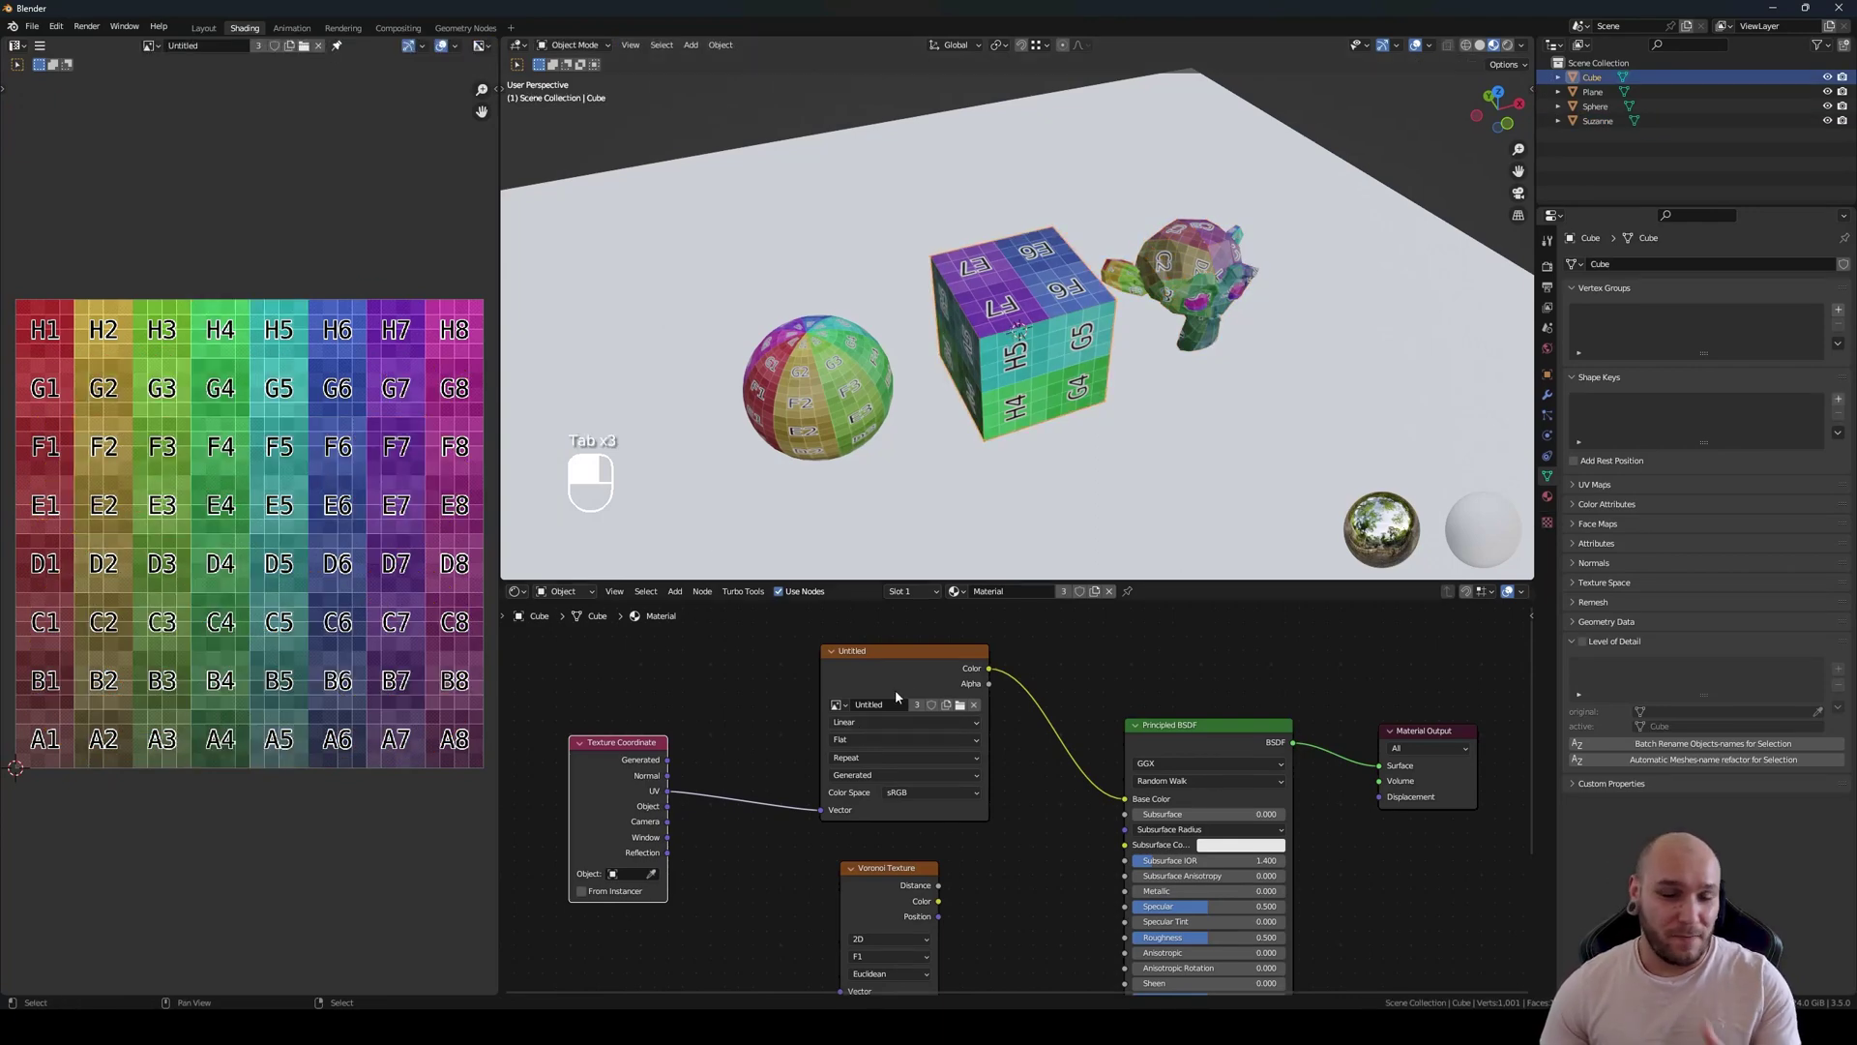
# Step: Connect the Texture Coordinate's Object output to the image texture's Vector and inspect the mapping from several angles
pyautogui.scroll(1, 745, 808)
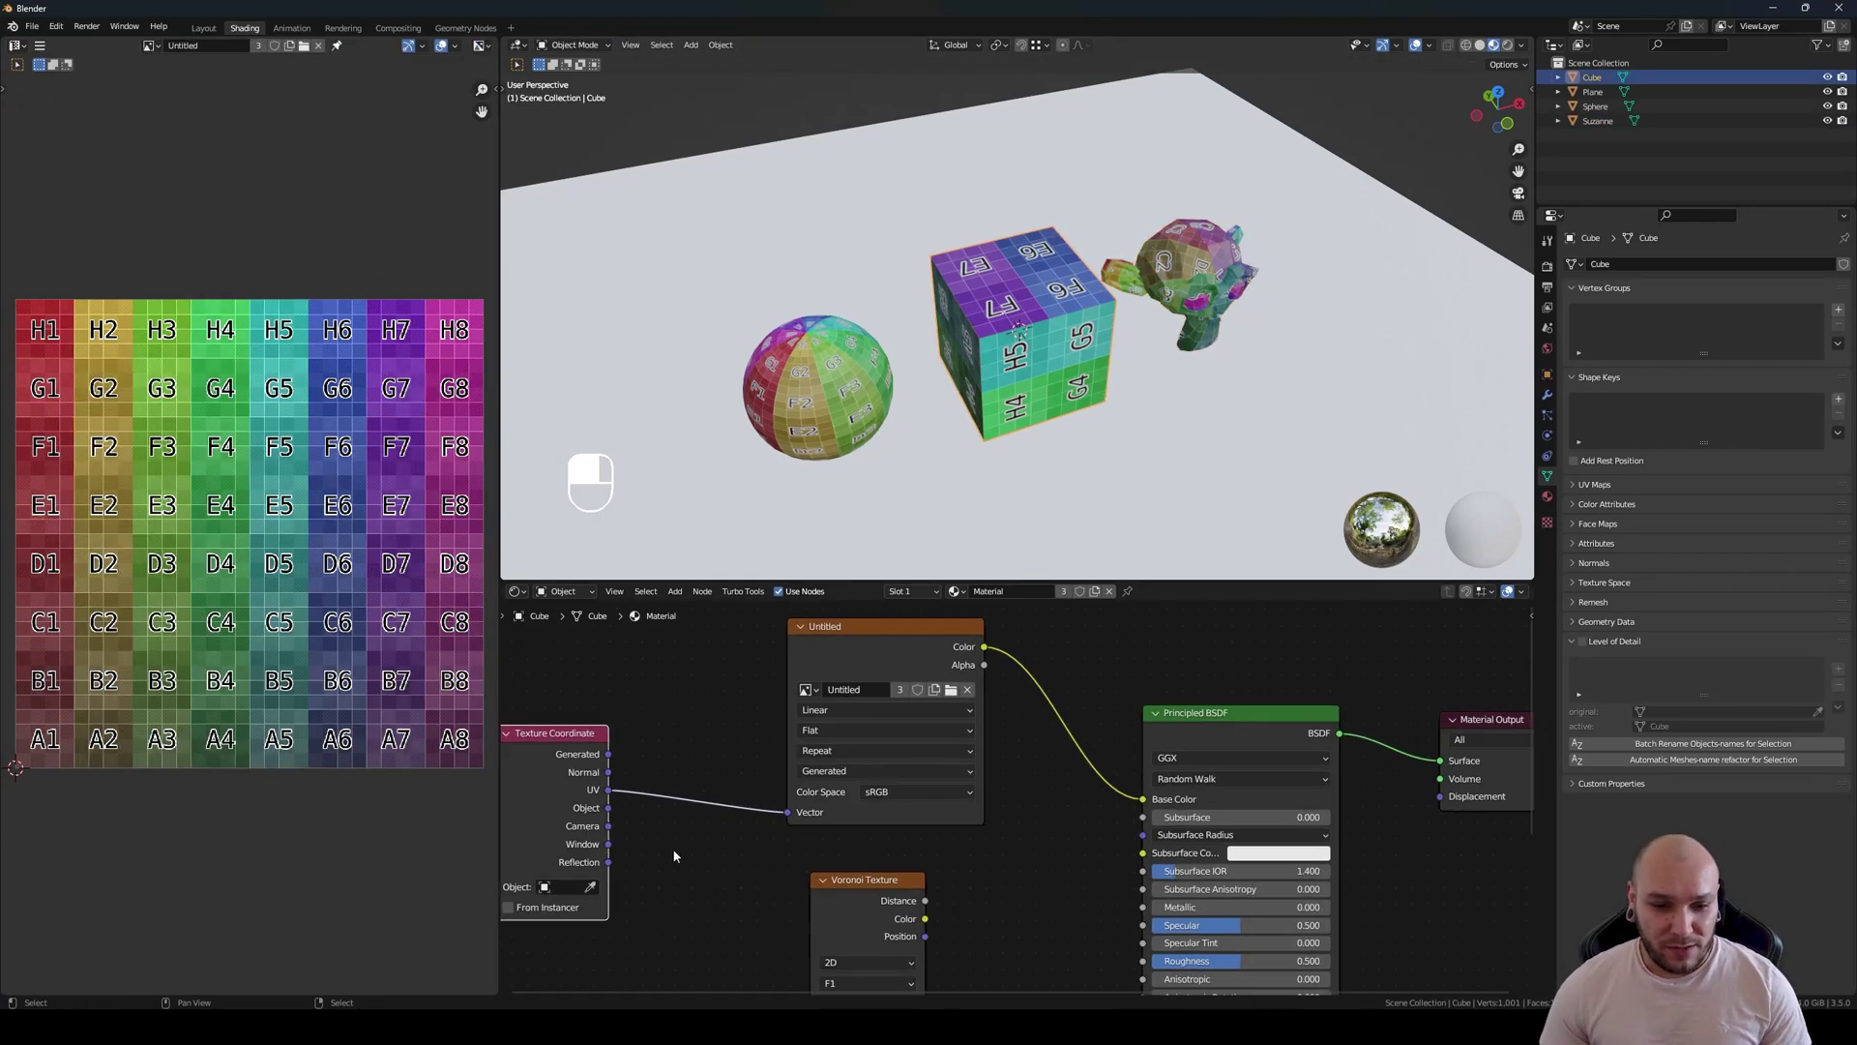
pyautogui.moveTo(798, 817); pyautogui.dragTo(788, 811)
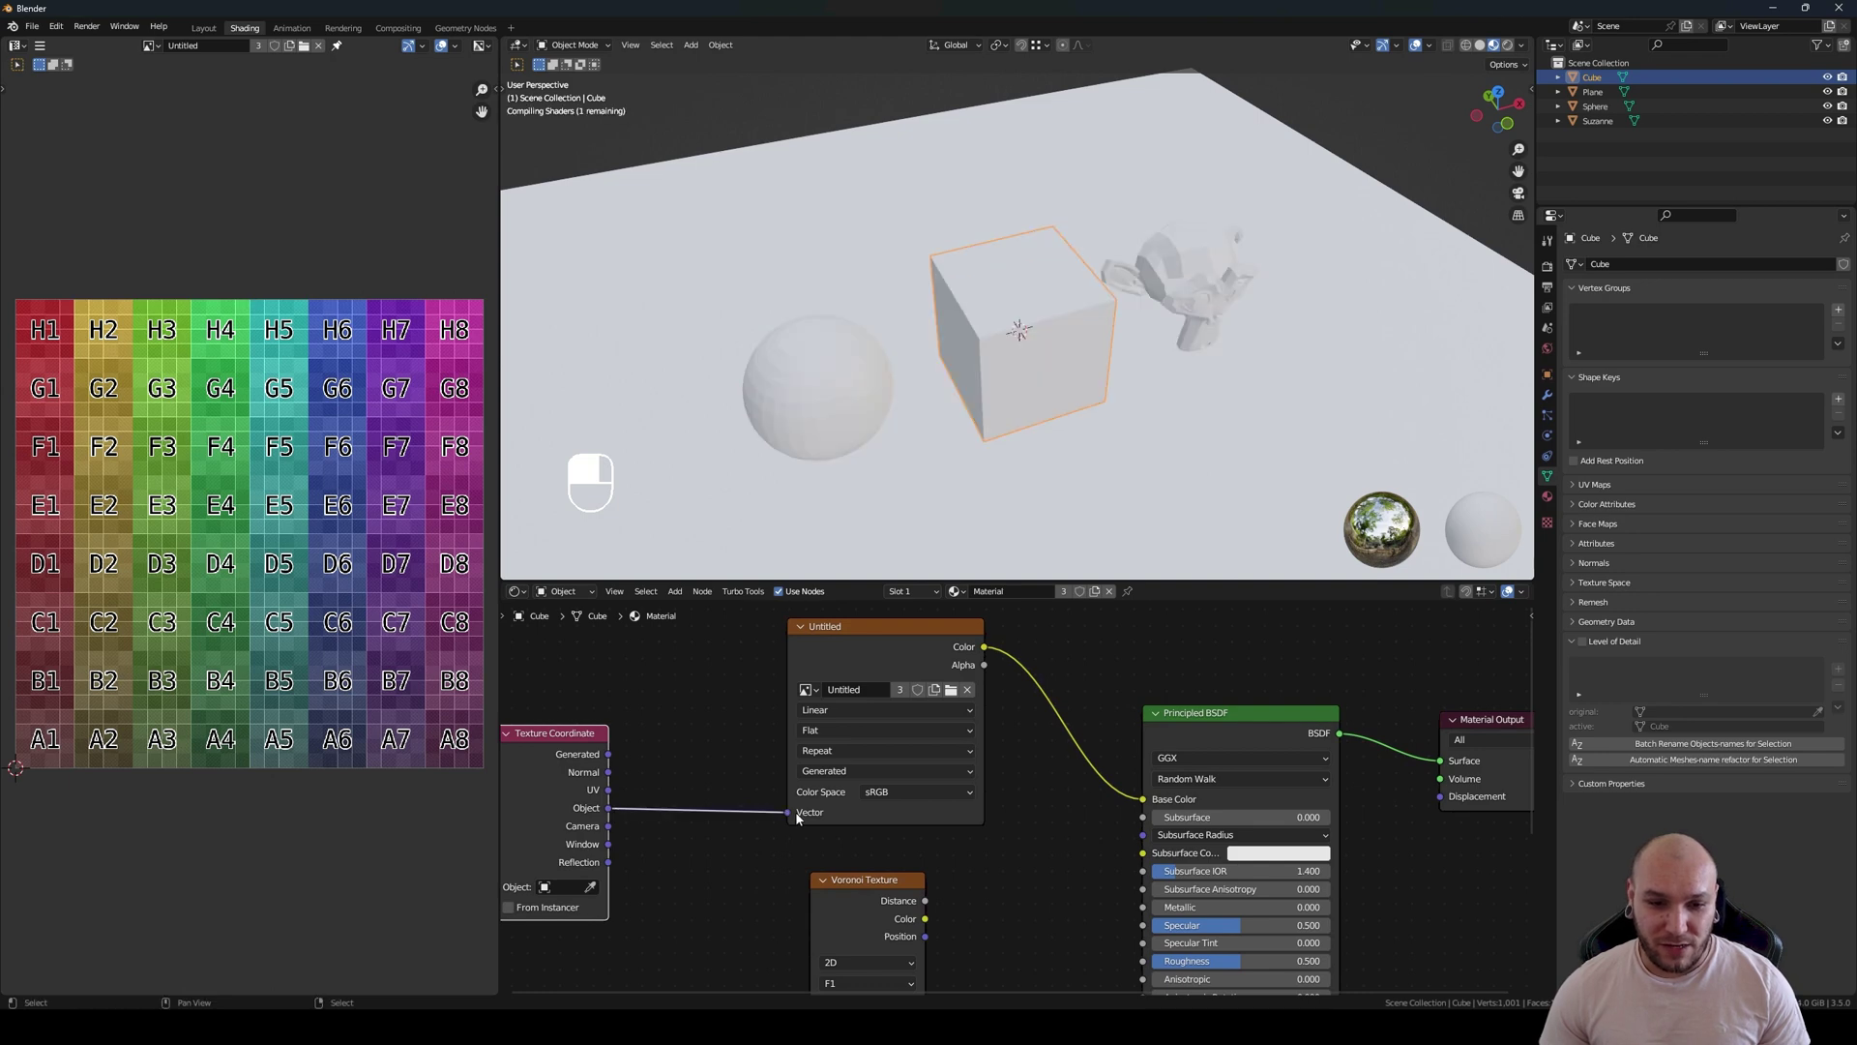
pyautogui.moveTo(1141, 463); pyautogui.dragTo(1079, 476, button='middle')
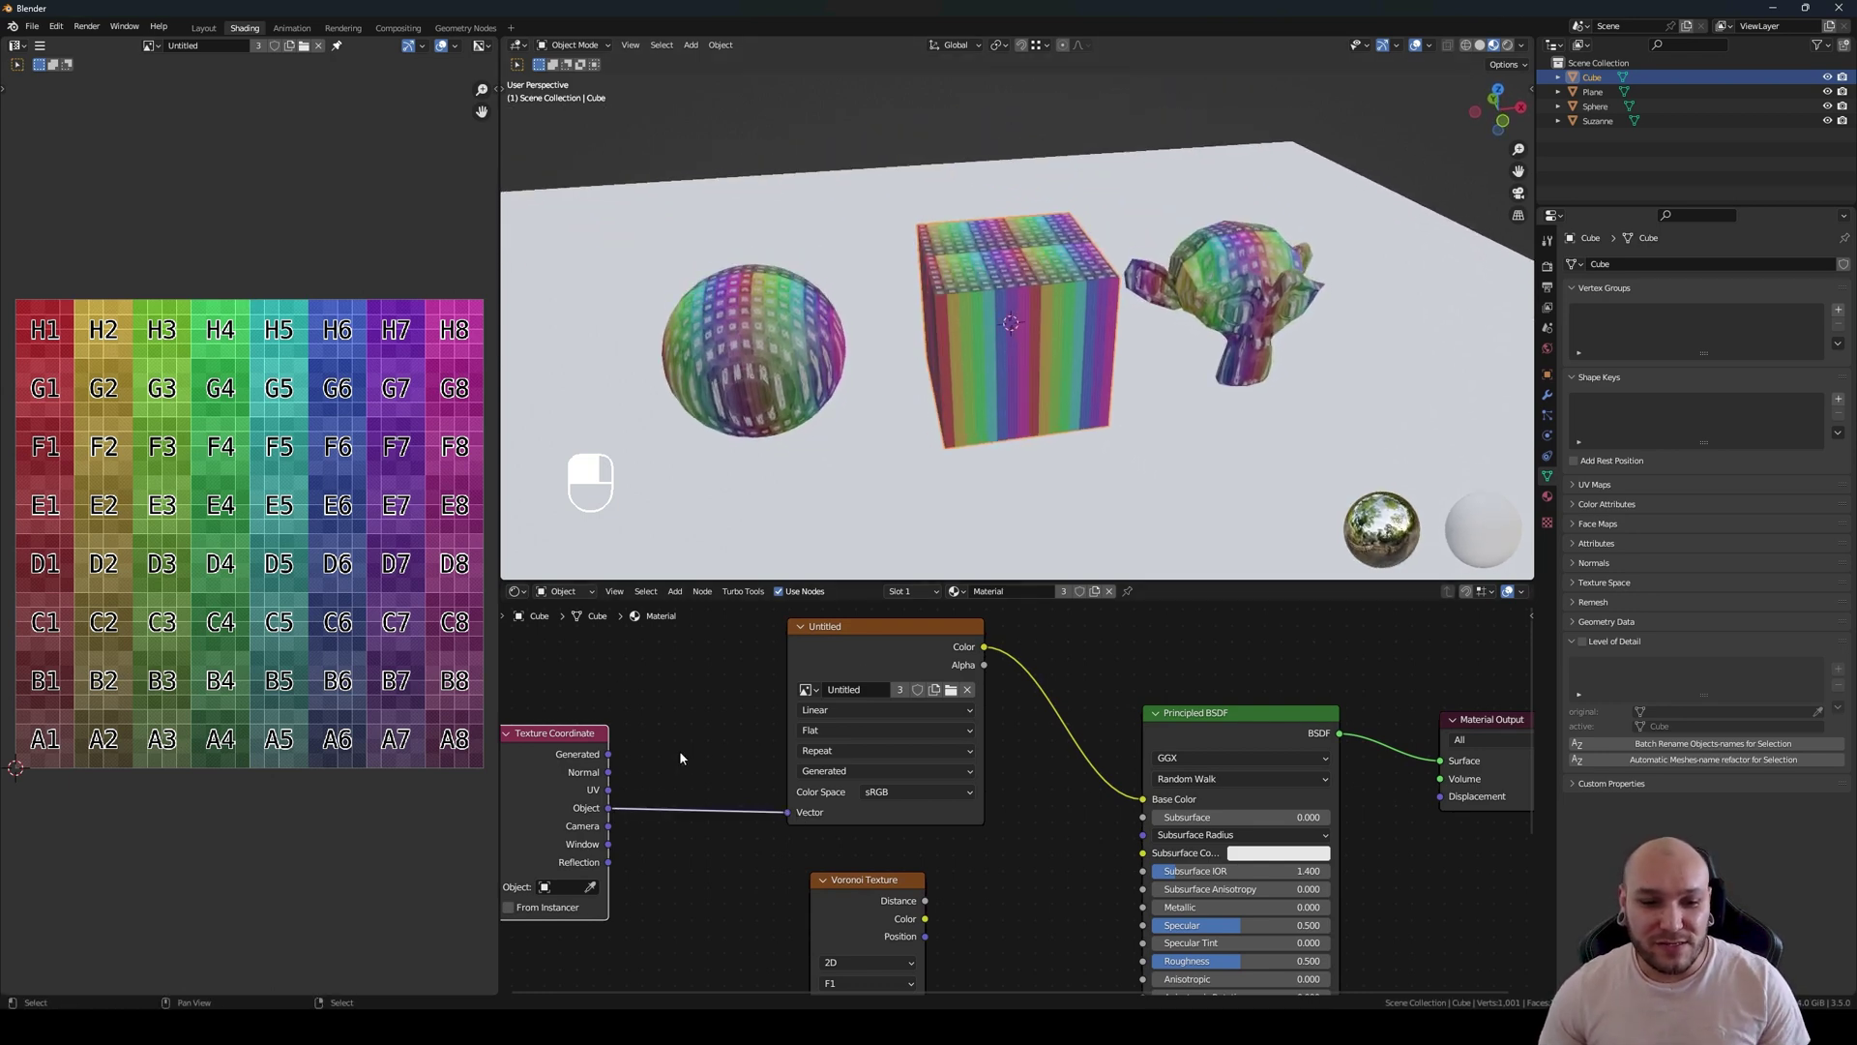
pyautogui.moveTo(1074, 358); pyautogui.dragTo(1062, 455, button='middle')
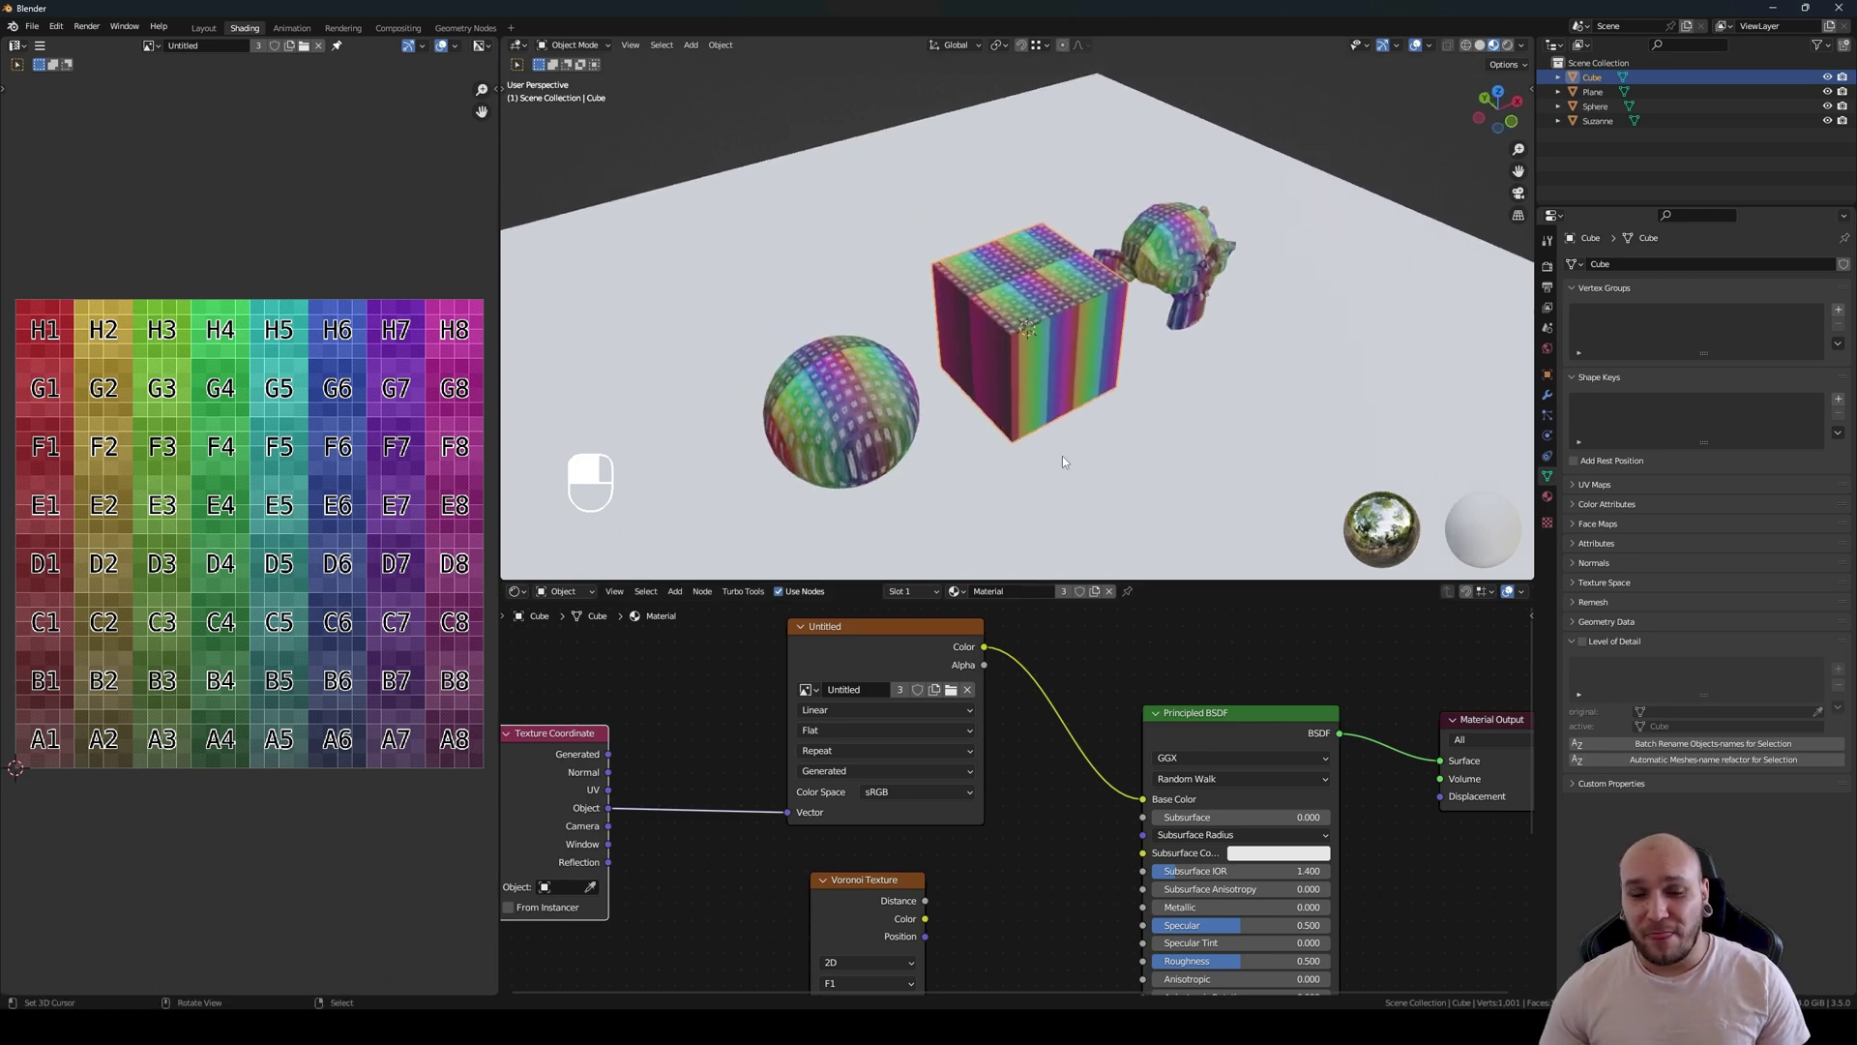
# Step: Add a plain axes empty and move it above the cube
pyautogui.scroll(-1, 907, 734)
pyautogui.moveTo(675, 776); pyautogui.dragTo(851, 744, button='middle')
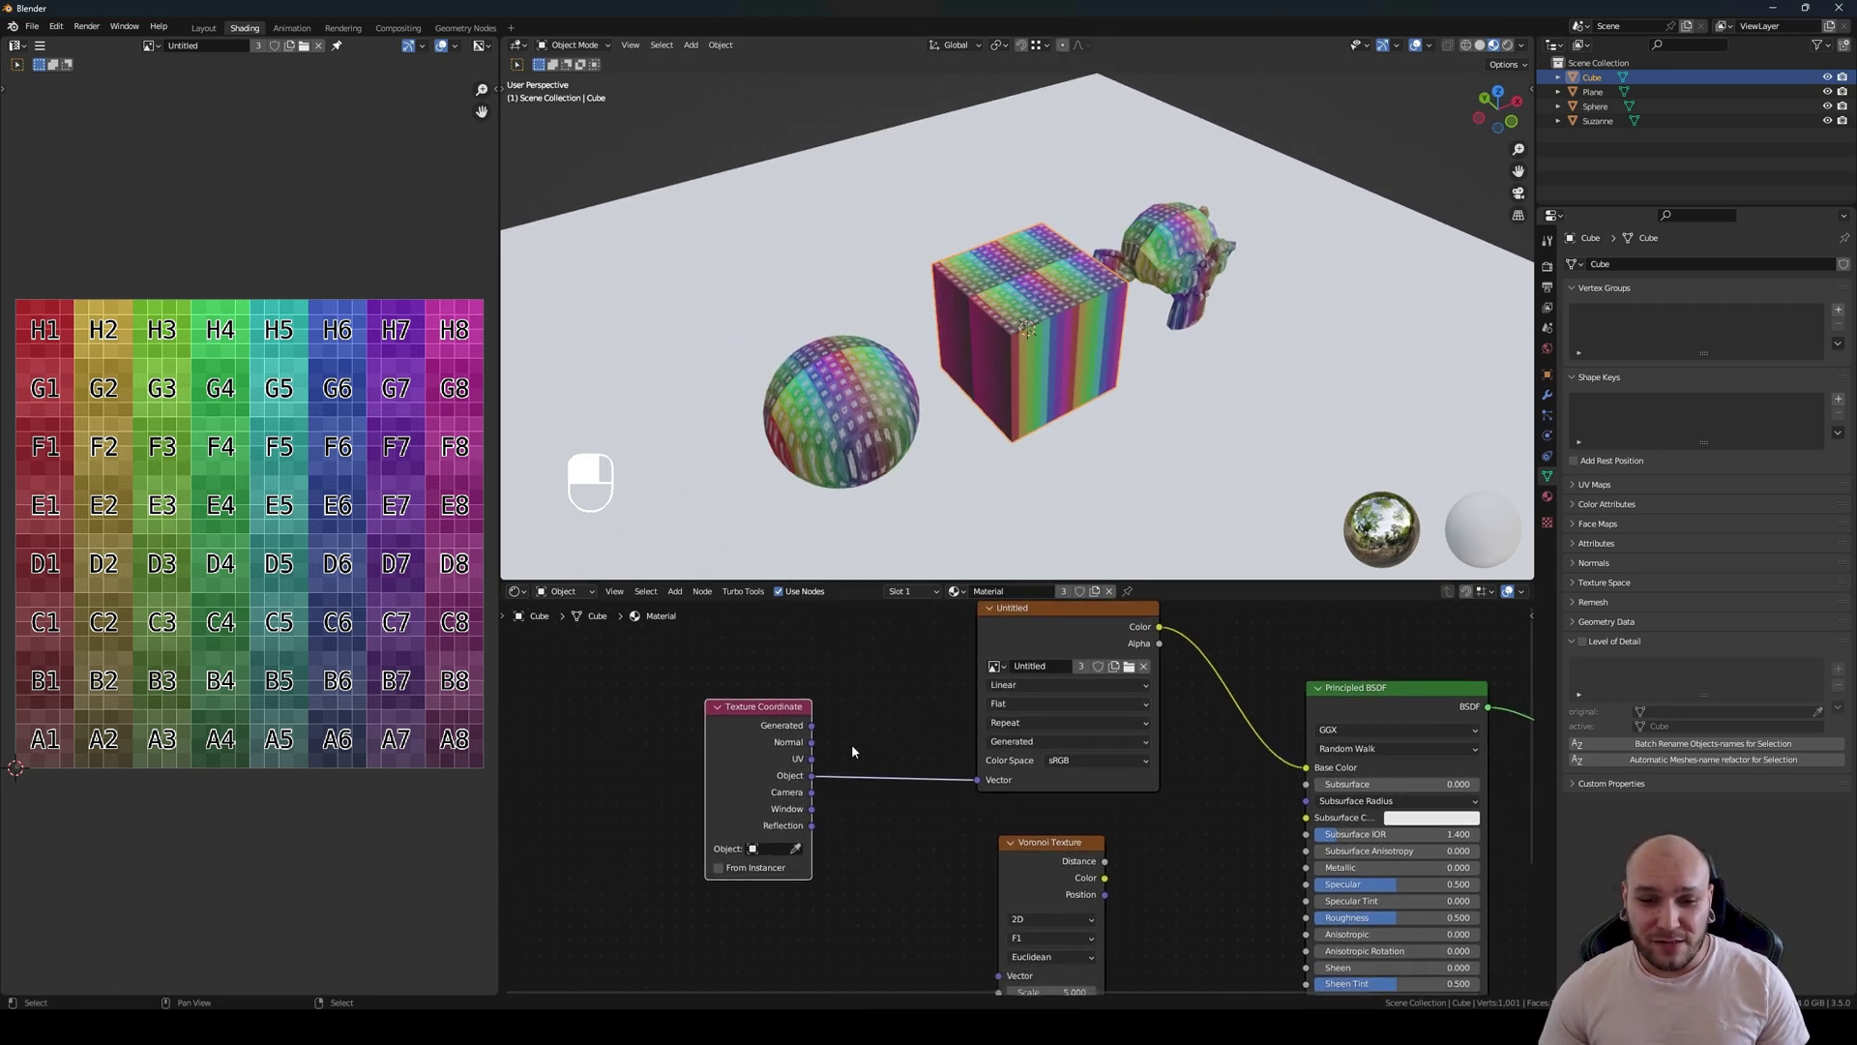
pyautogui.hotkey('shift', 'a')
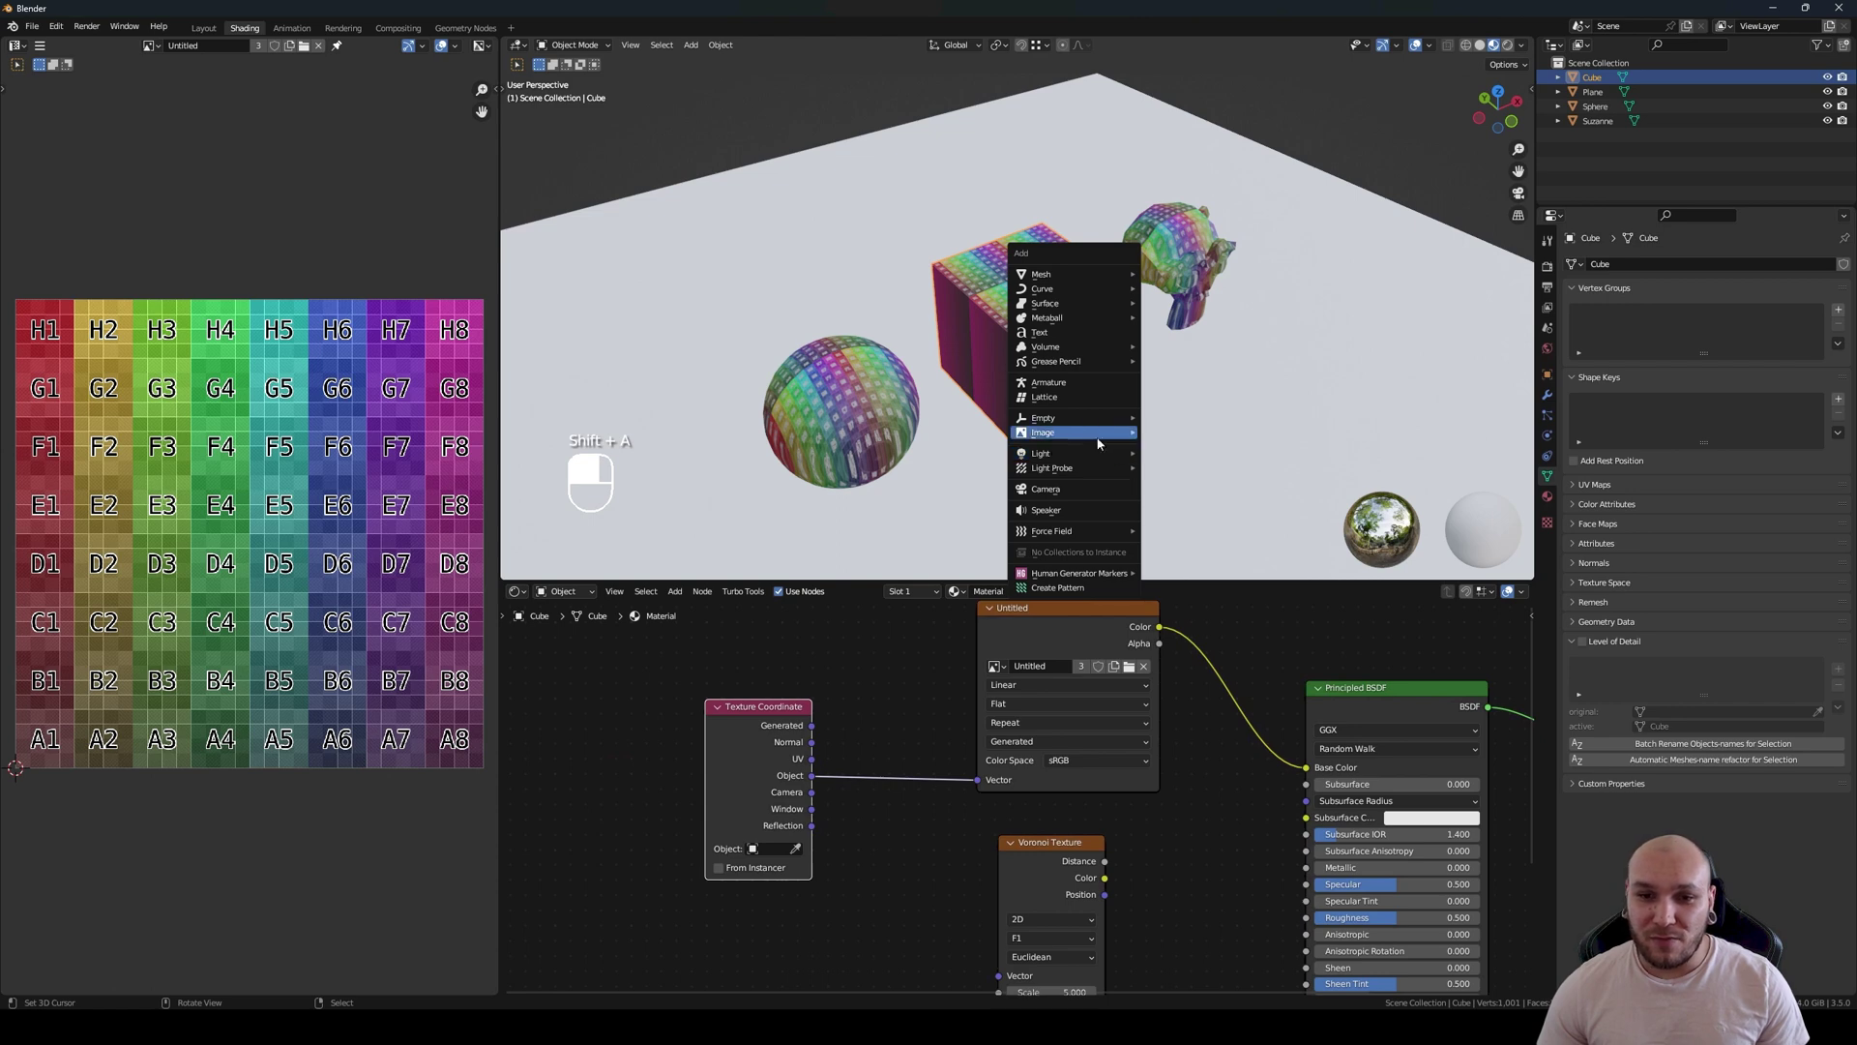
pyautogui.moveTo(1085, 425)
pyautogui.click(1200, 417)
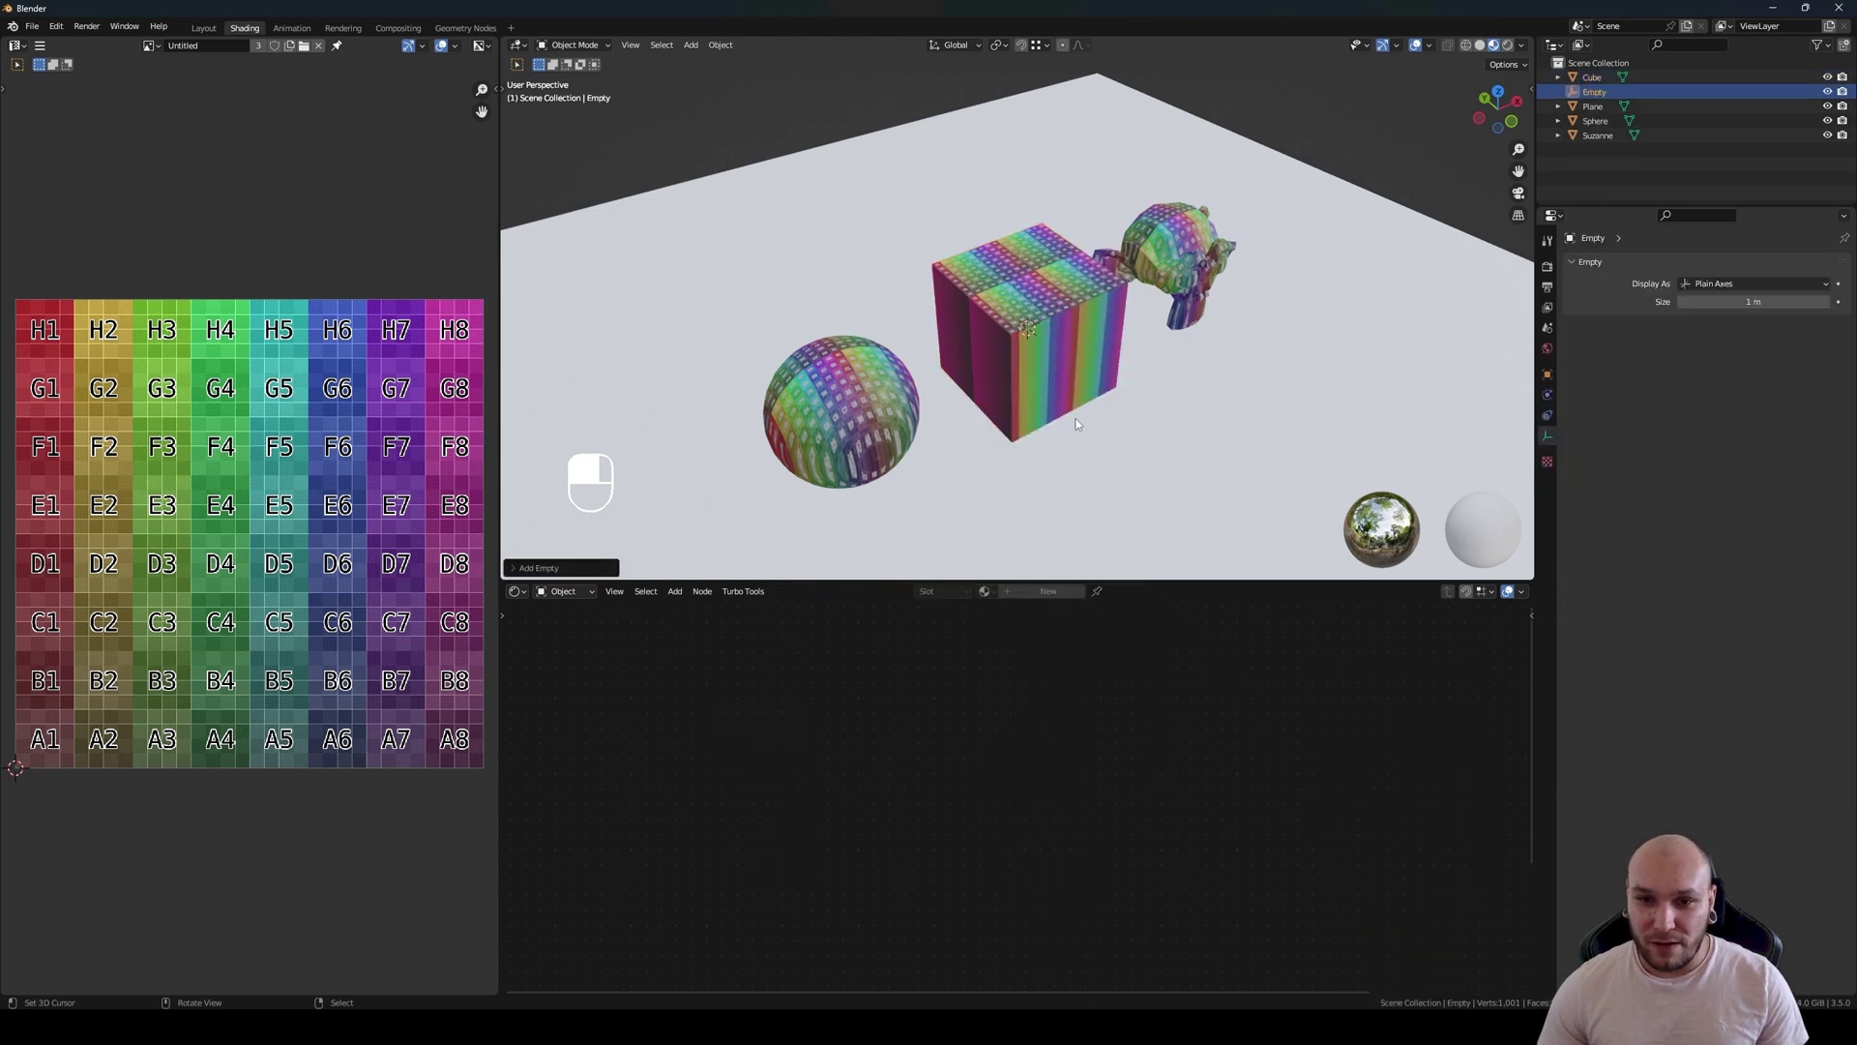
pyautogui.press('g')
pyautogui.click(1118, 290)
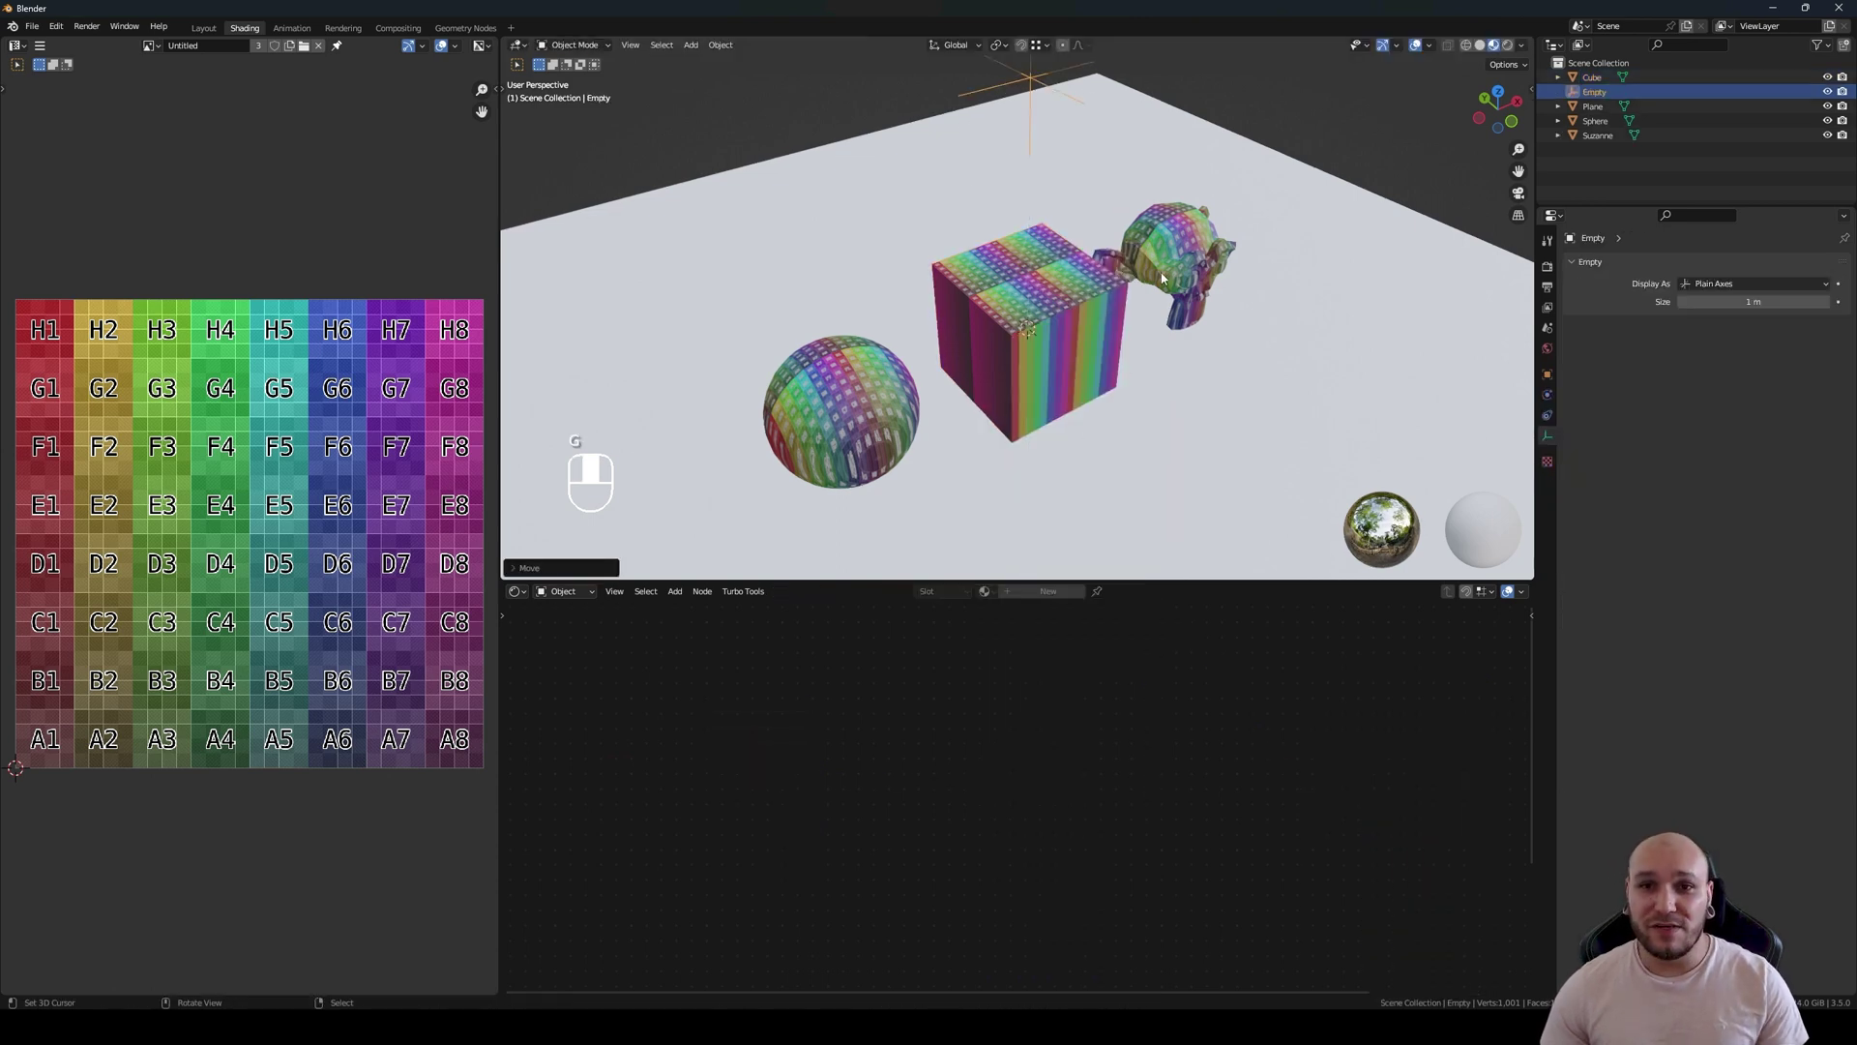
pyautogui.moveTo(1119, 291); pyautogui.dragTo(1100, 385, button='middle')
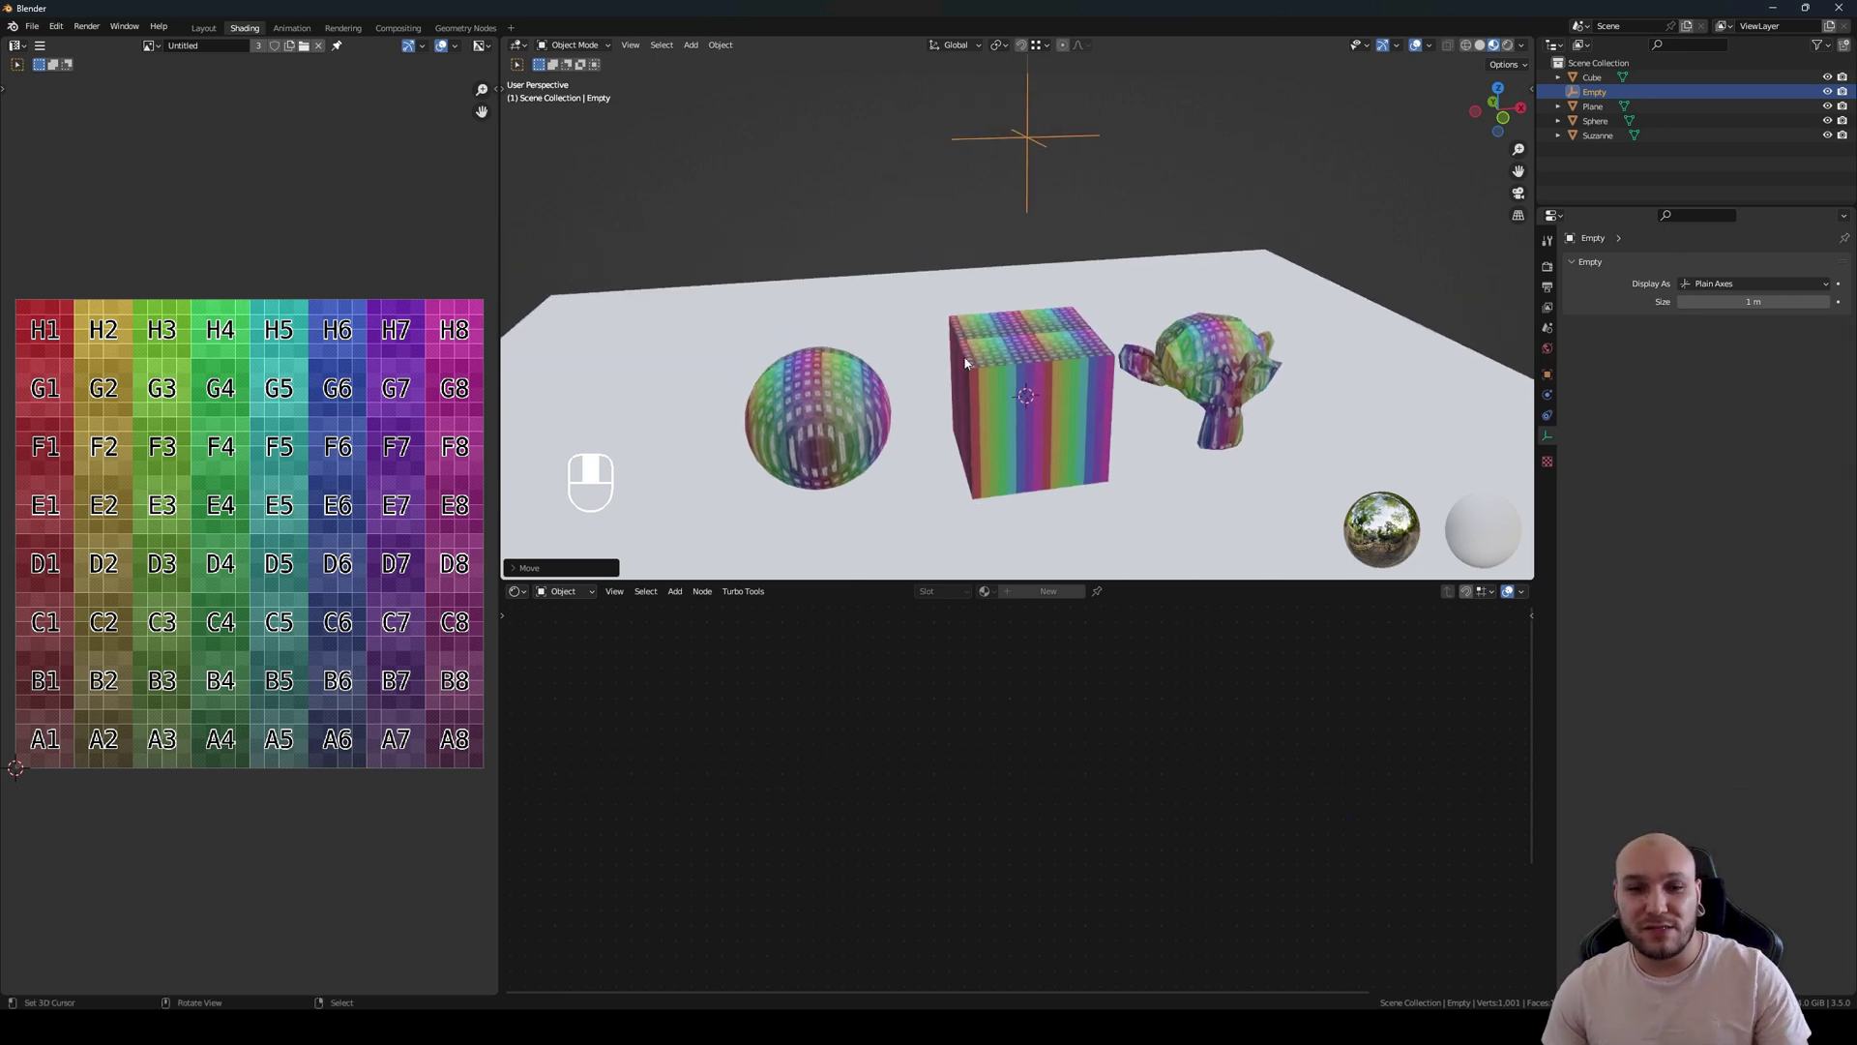
# Step: Assign the empty as the object of the cube material's Texture Coordinate node, and move the empty beside Suzanne to shift the texture
pyautogui.click(953, 367)
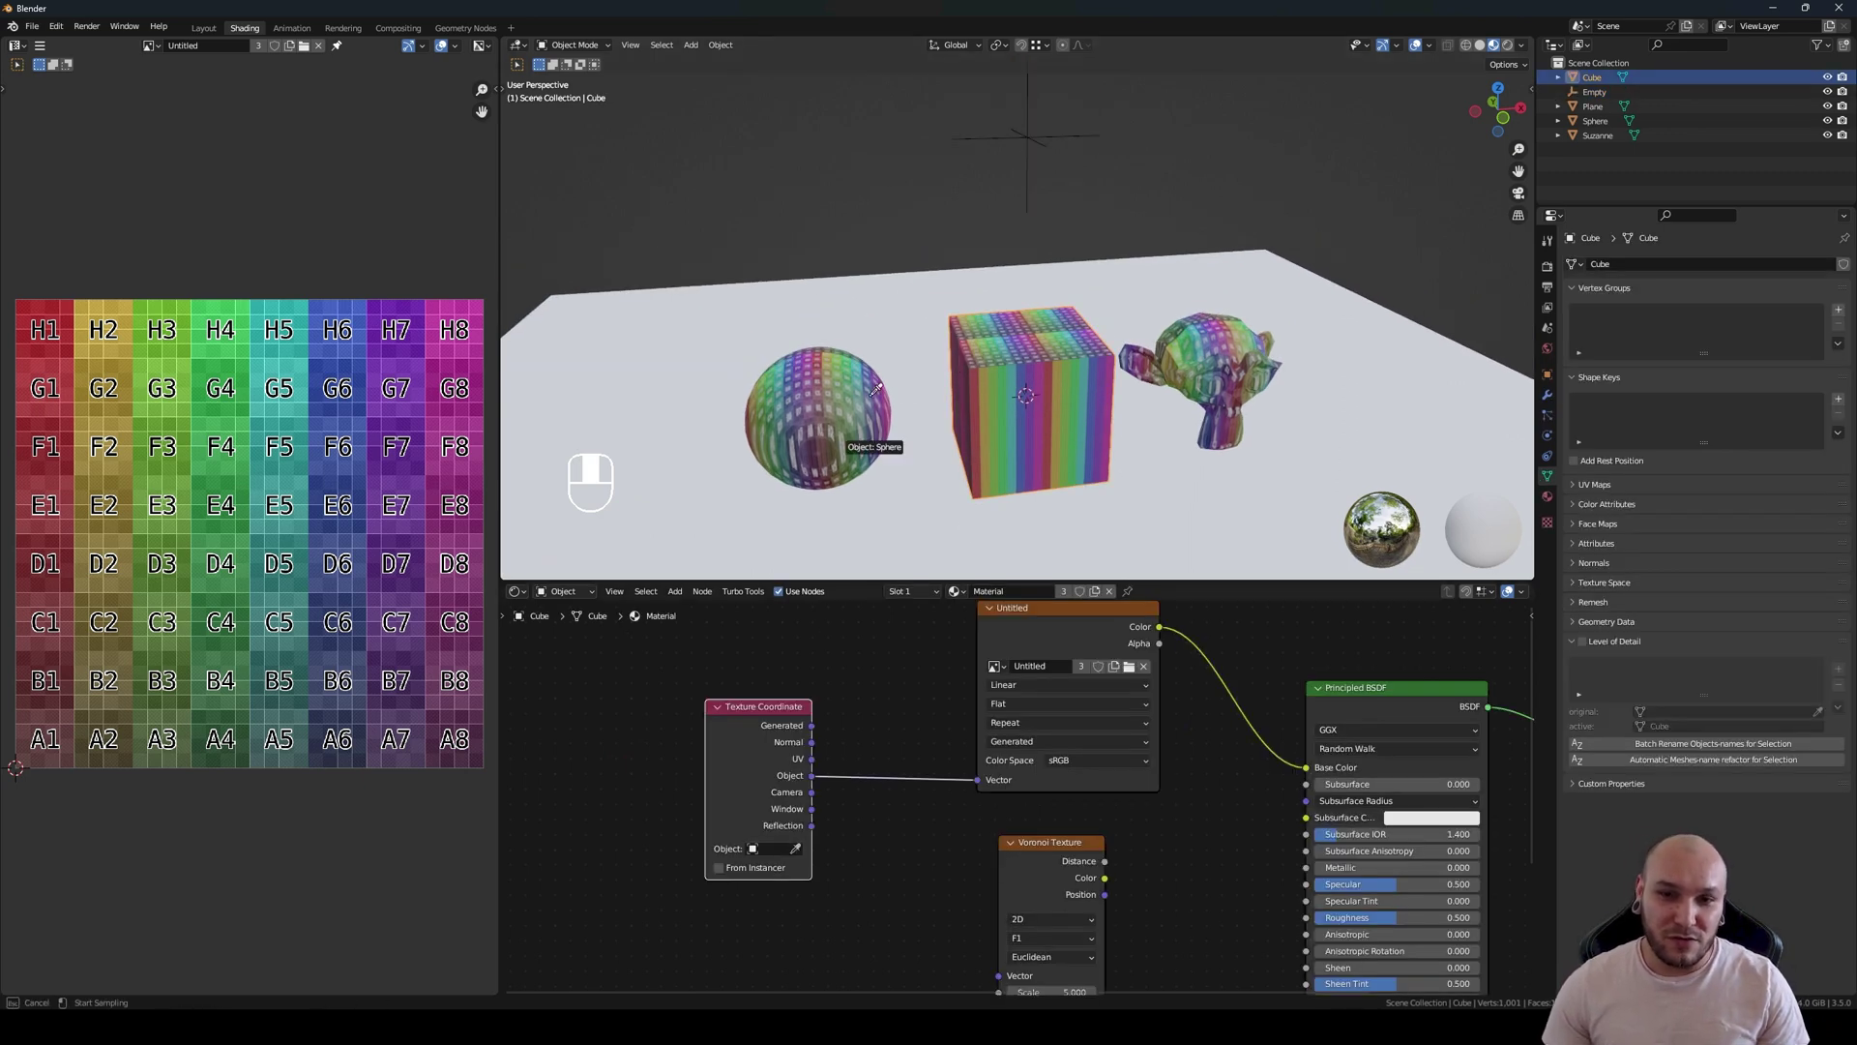
pyautogui.click(1031, 139)
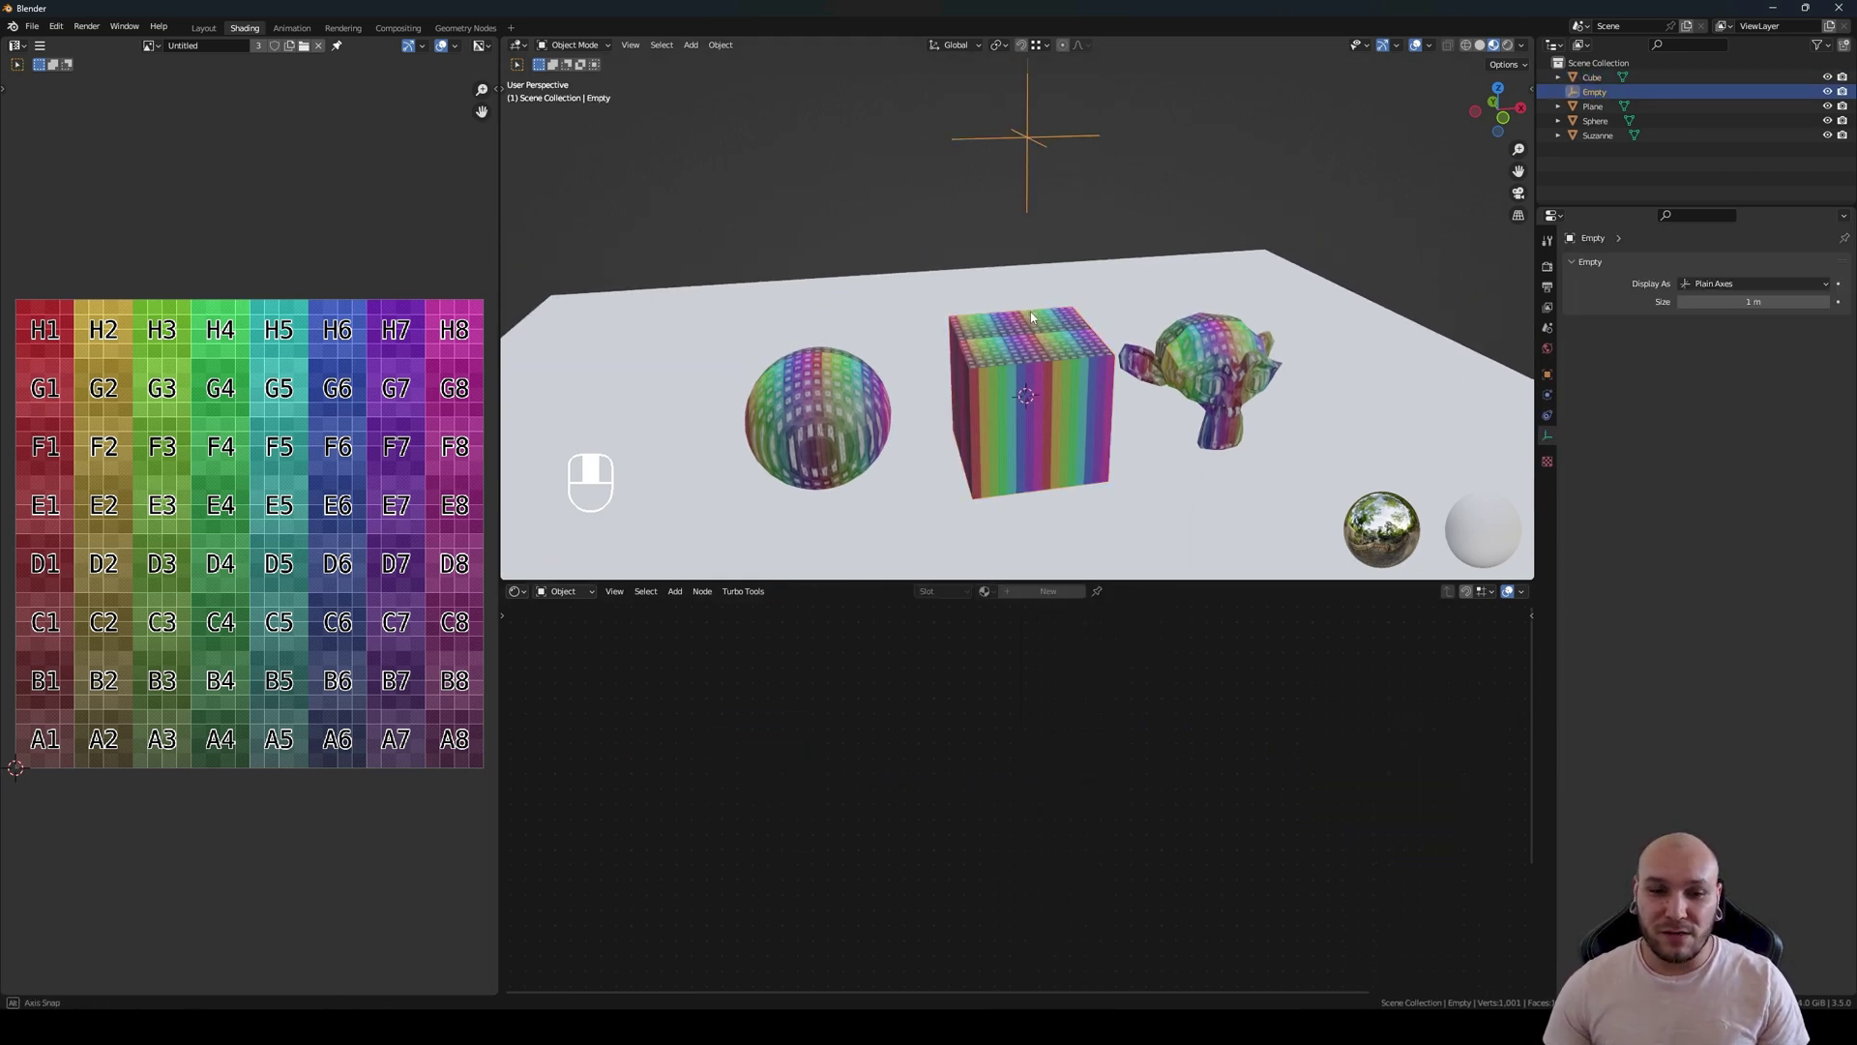
pyautogui.moveTo(1030, 311); pyautogui.dragTo(1085, 393, button='middle')
pyautogui.press('g')
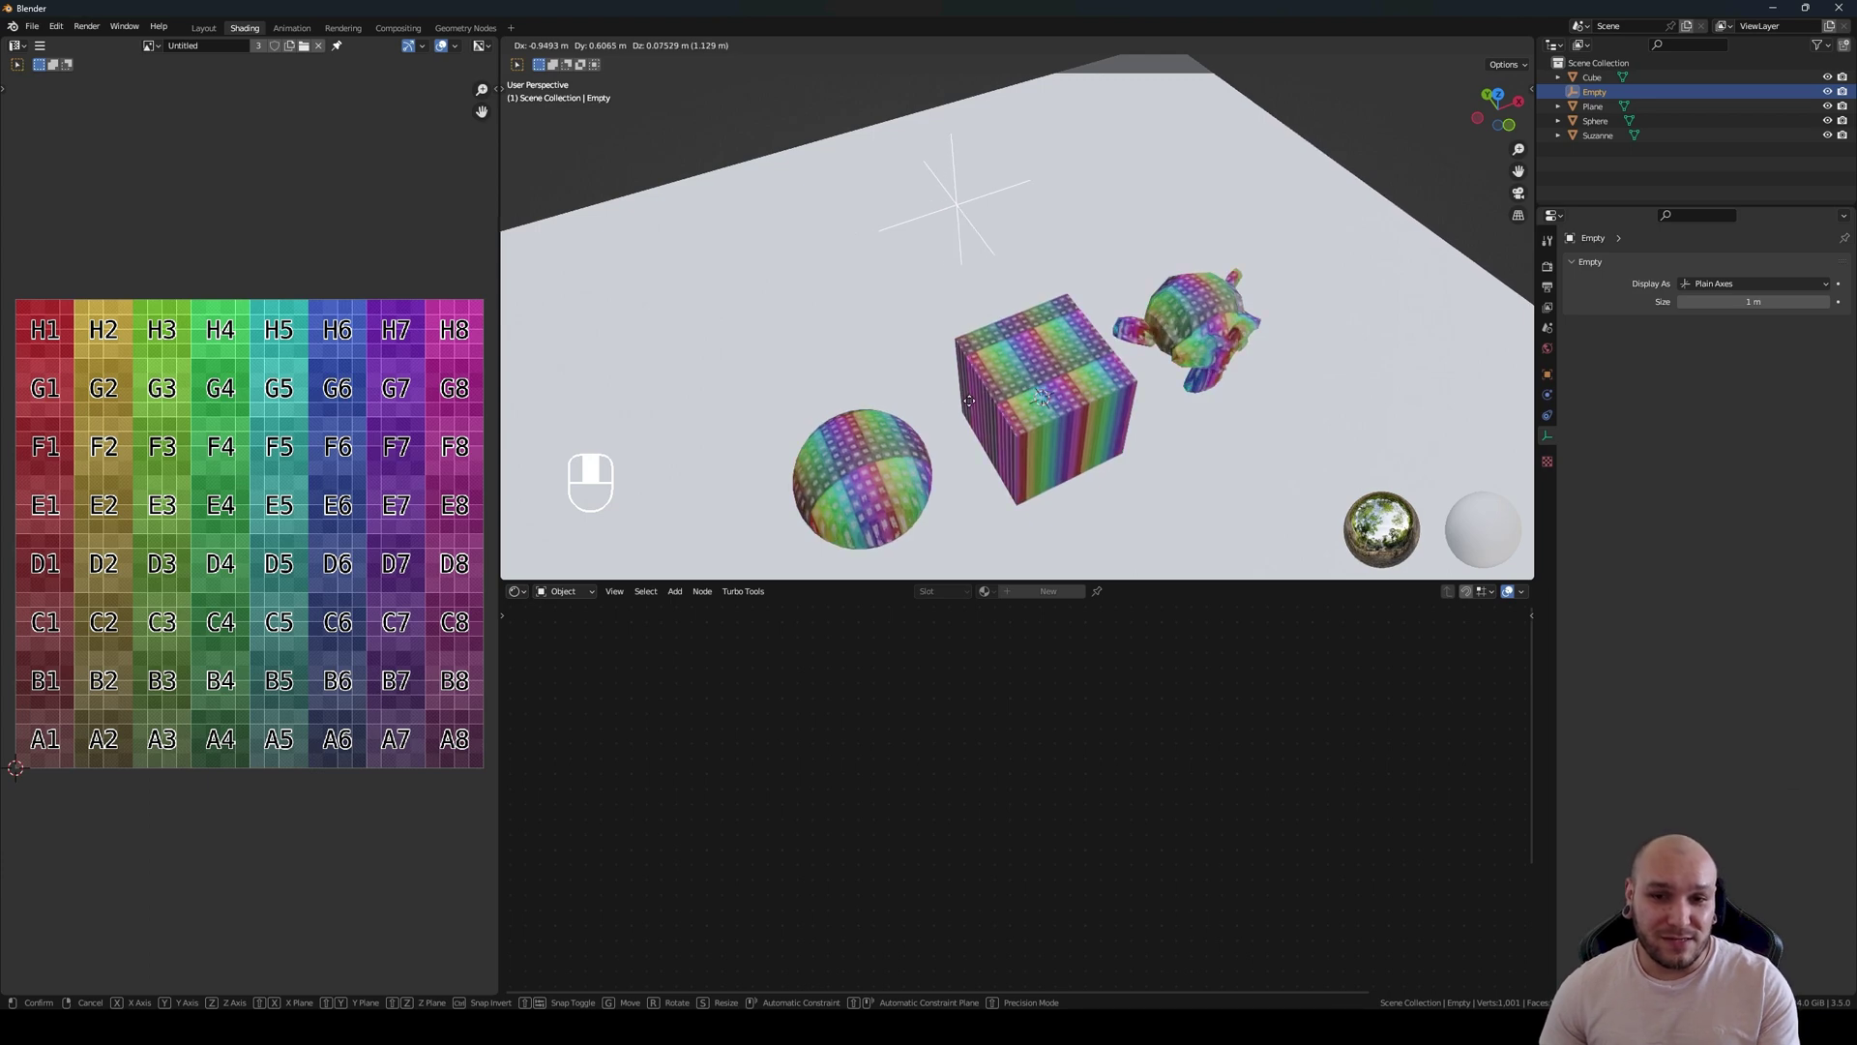
pyautogui.click(1236, 545)
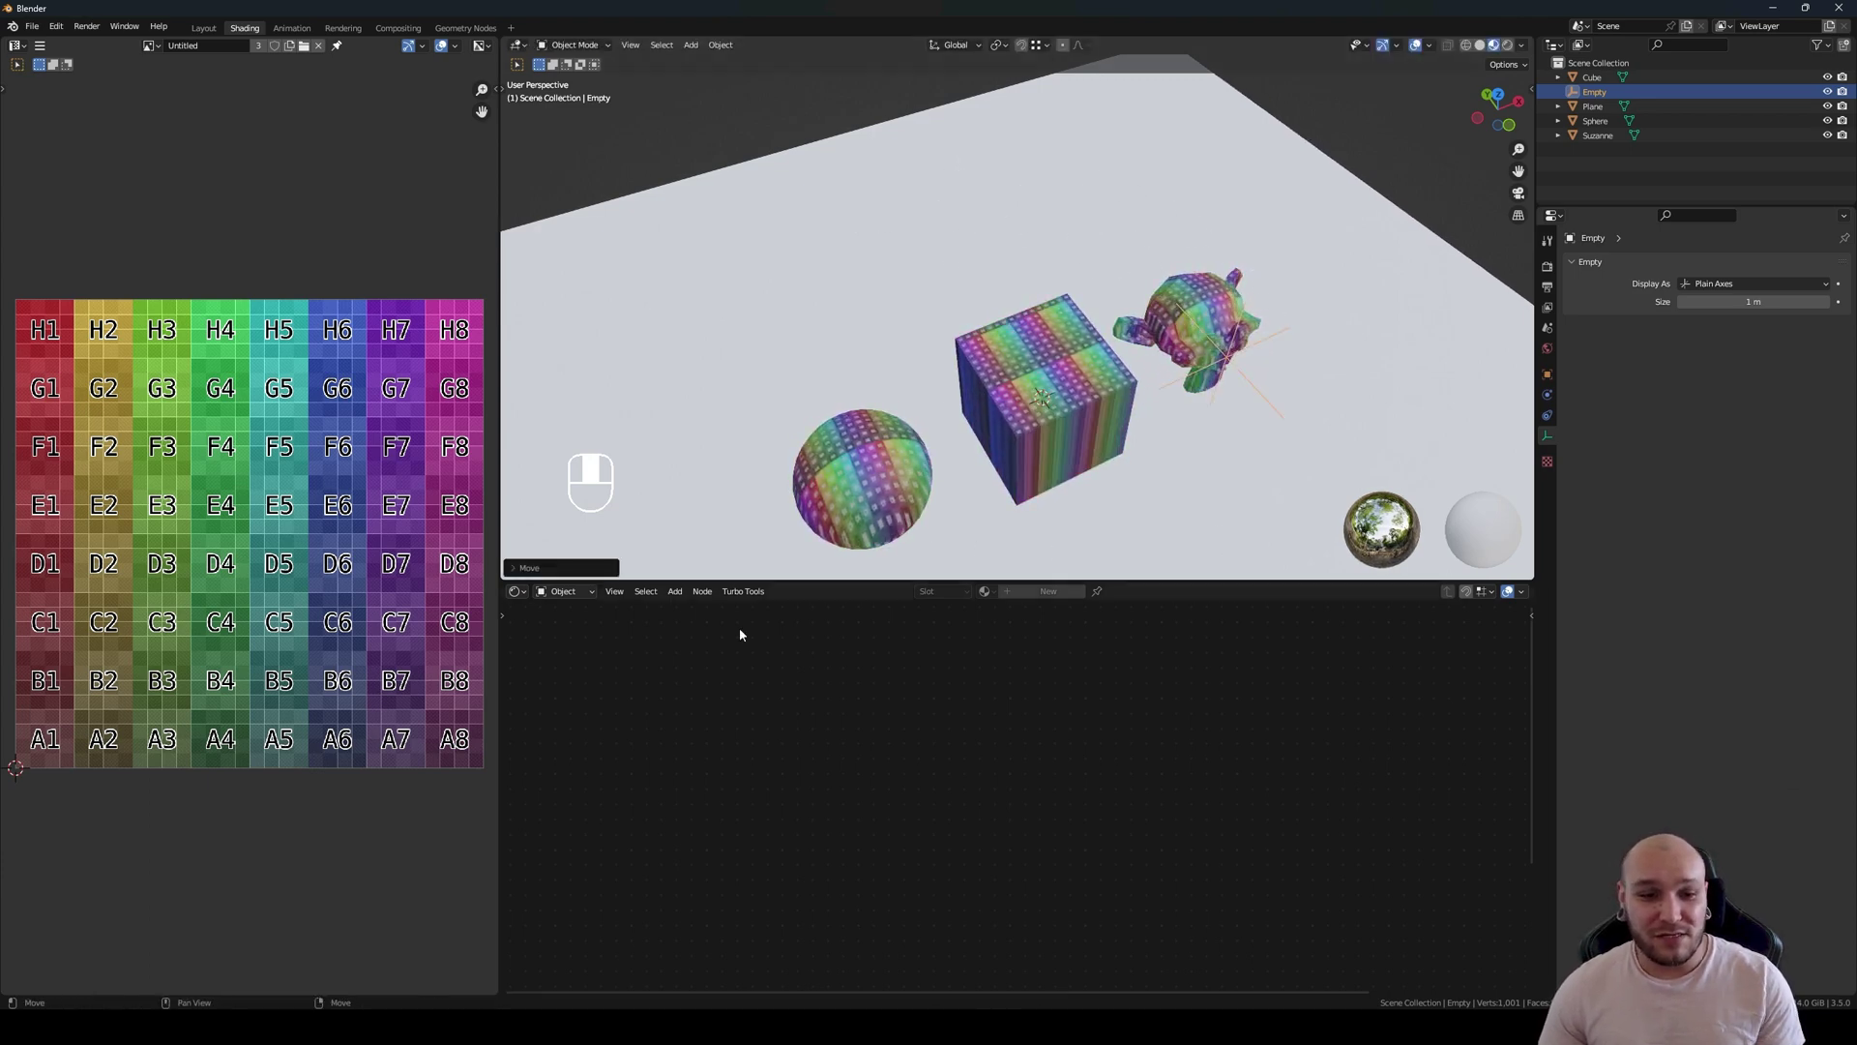
# Step: Open a Timeline below the shader editor and insert a Location, Rotation & Scale keyframe for the empty at frame 1
pyautogui.moveTo(504, 991); pyautogui.dragTo(747, 875)
pyautogui.click(516, 819)
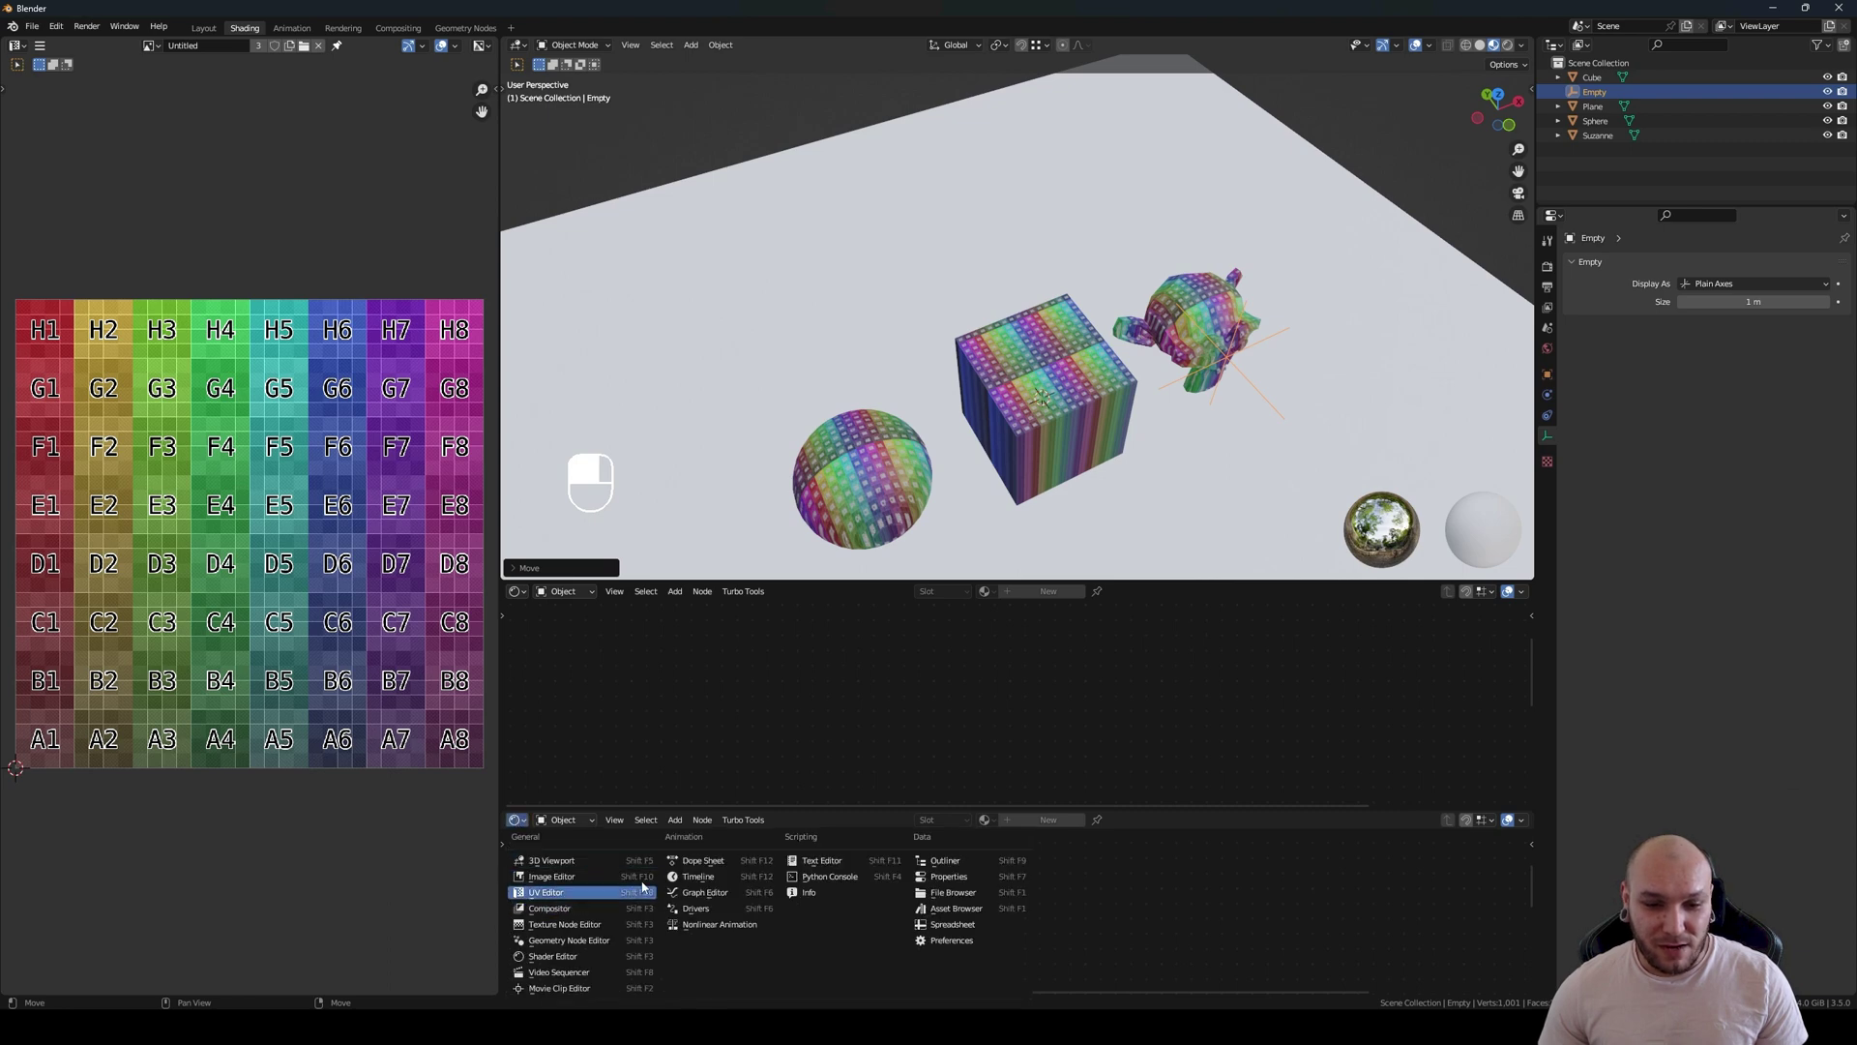
pyautogui.click(712, 878)
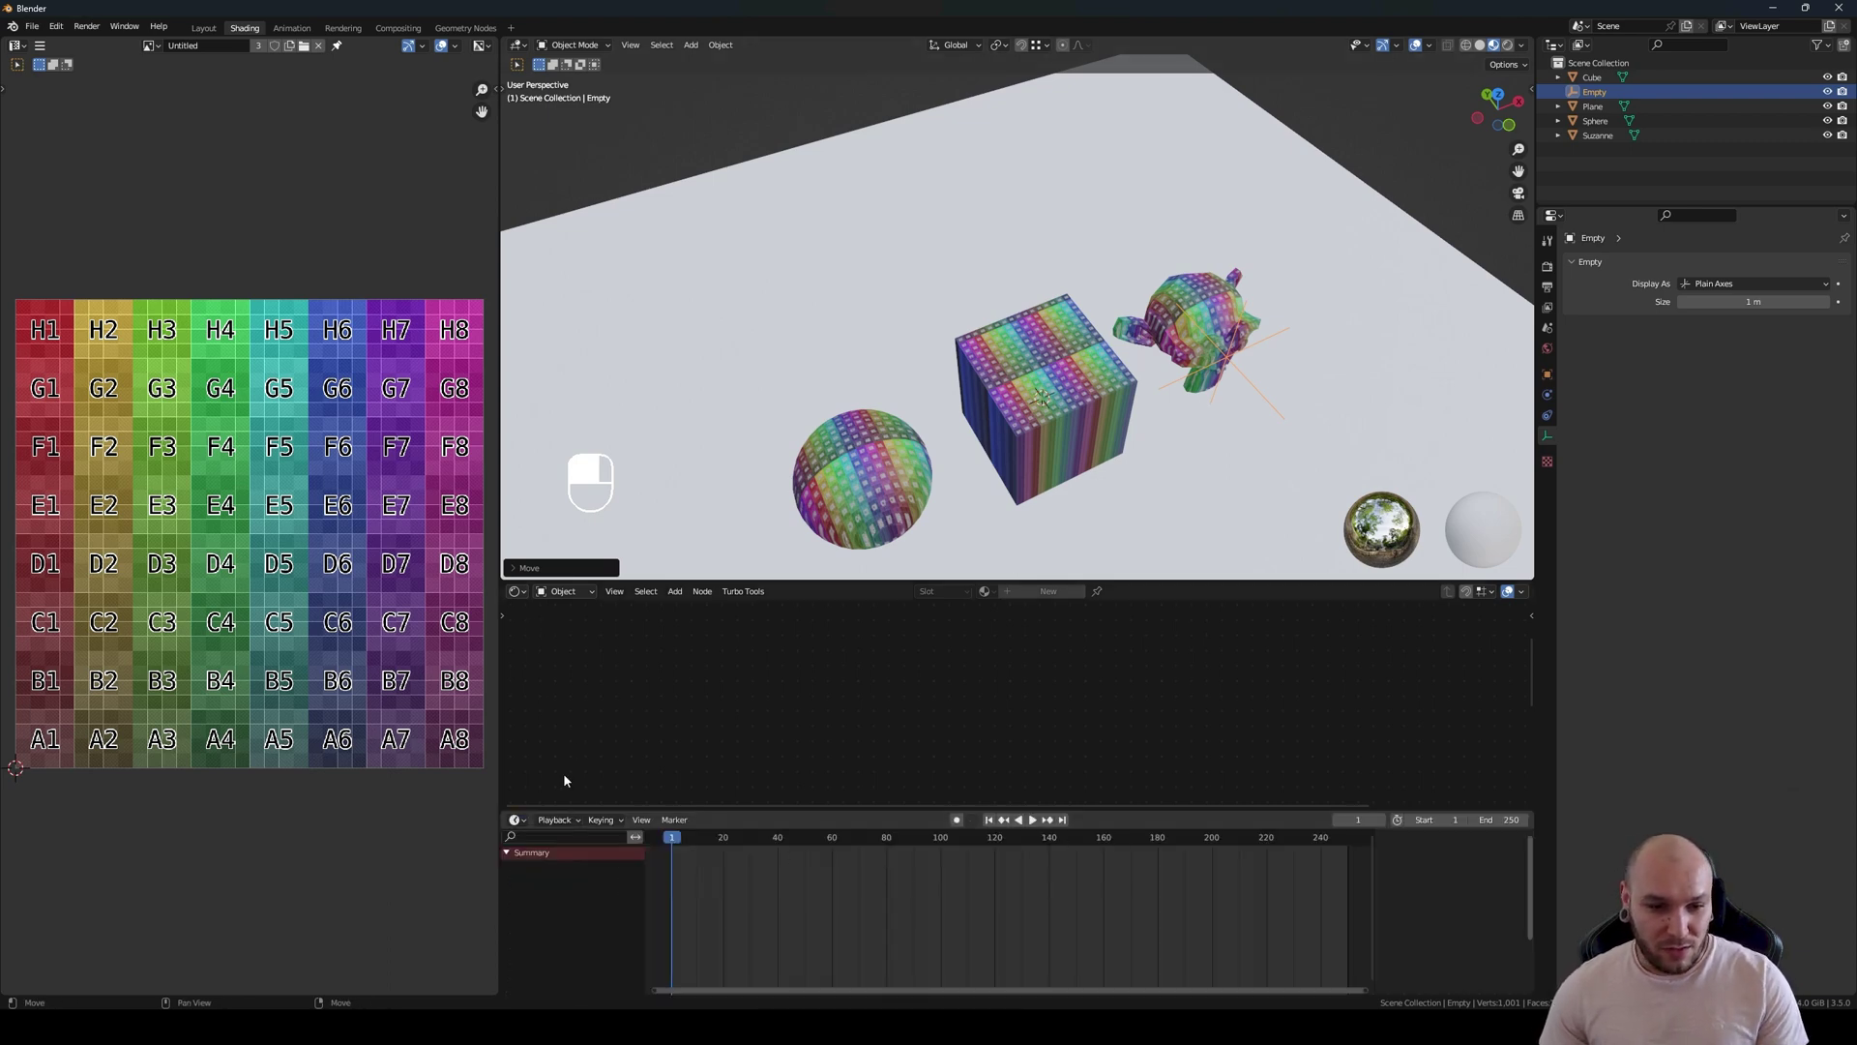
pyautogui.press('i')
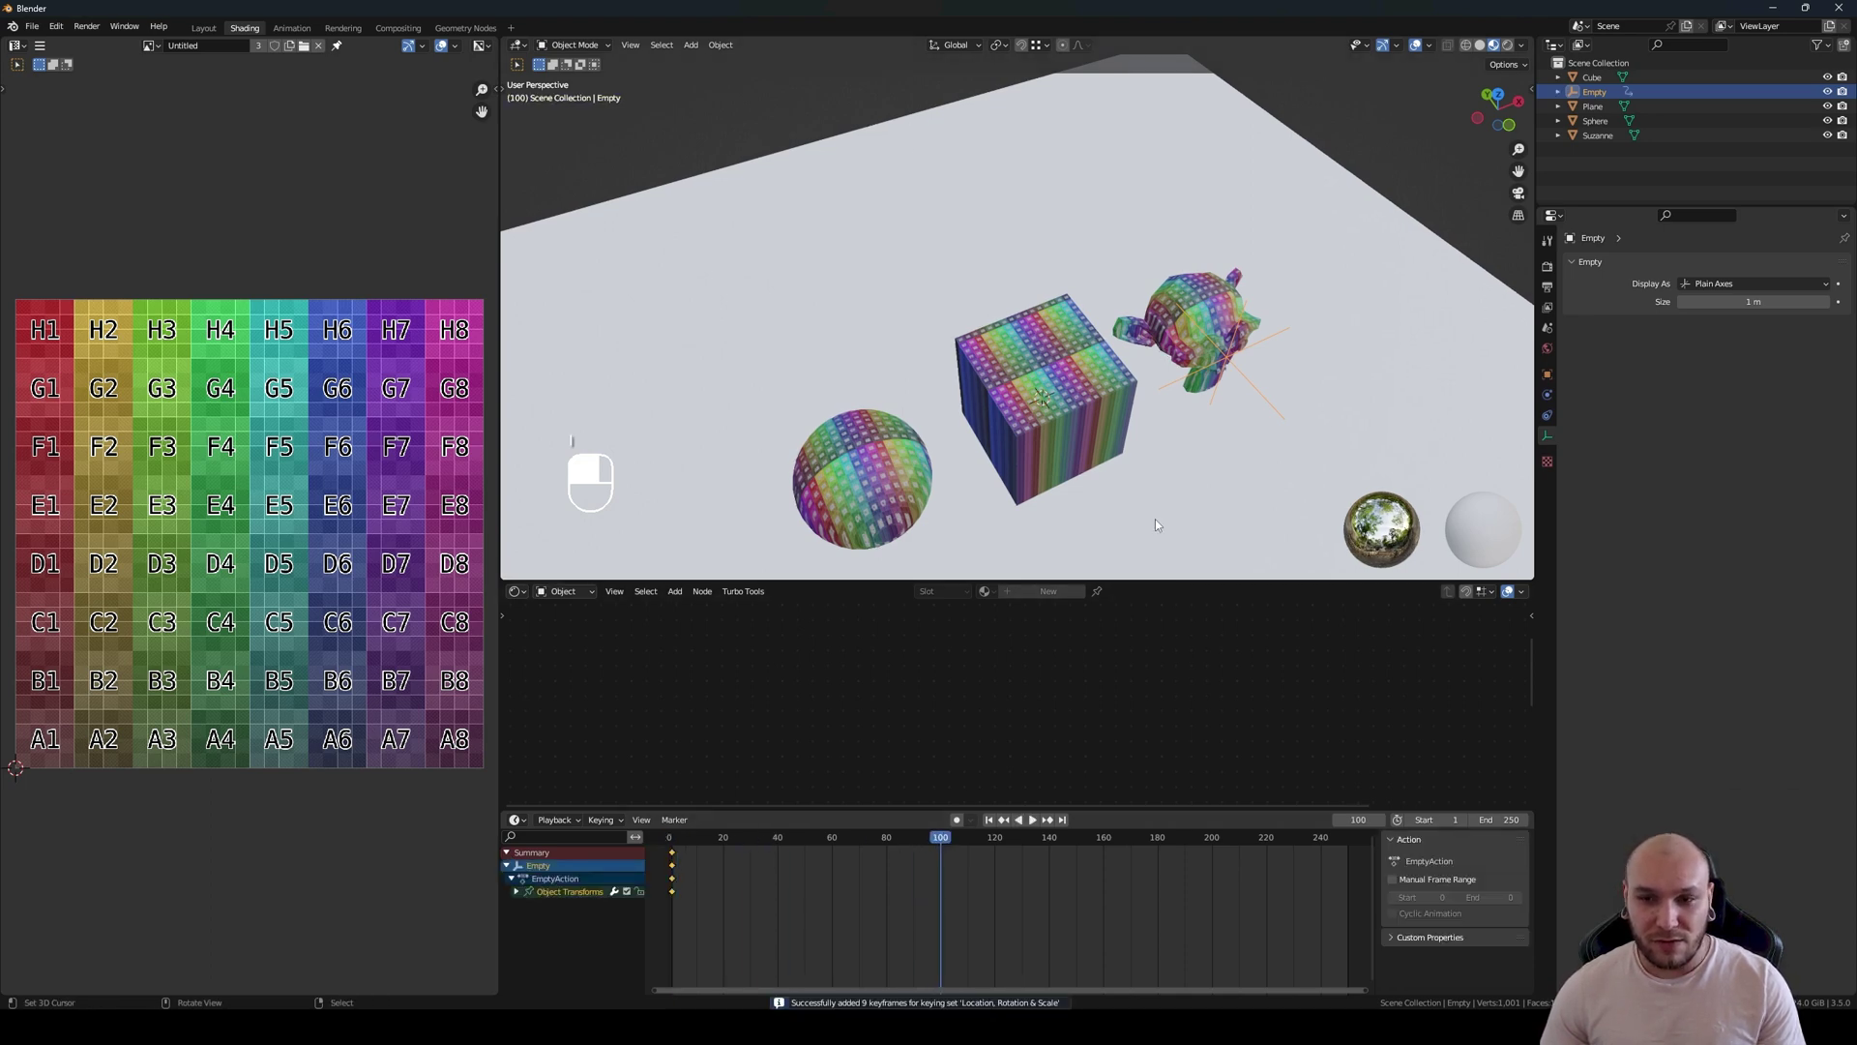
# Step: Move the empty far away from the objects and insert a Location, Rotation & Scale keyframe for it at frame 100
pyautogui.press('g')
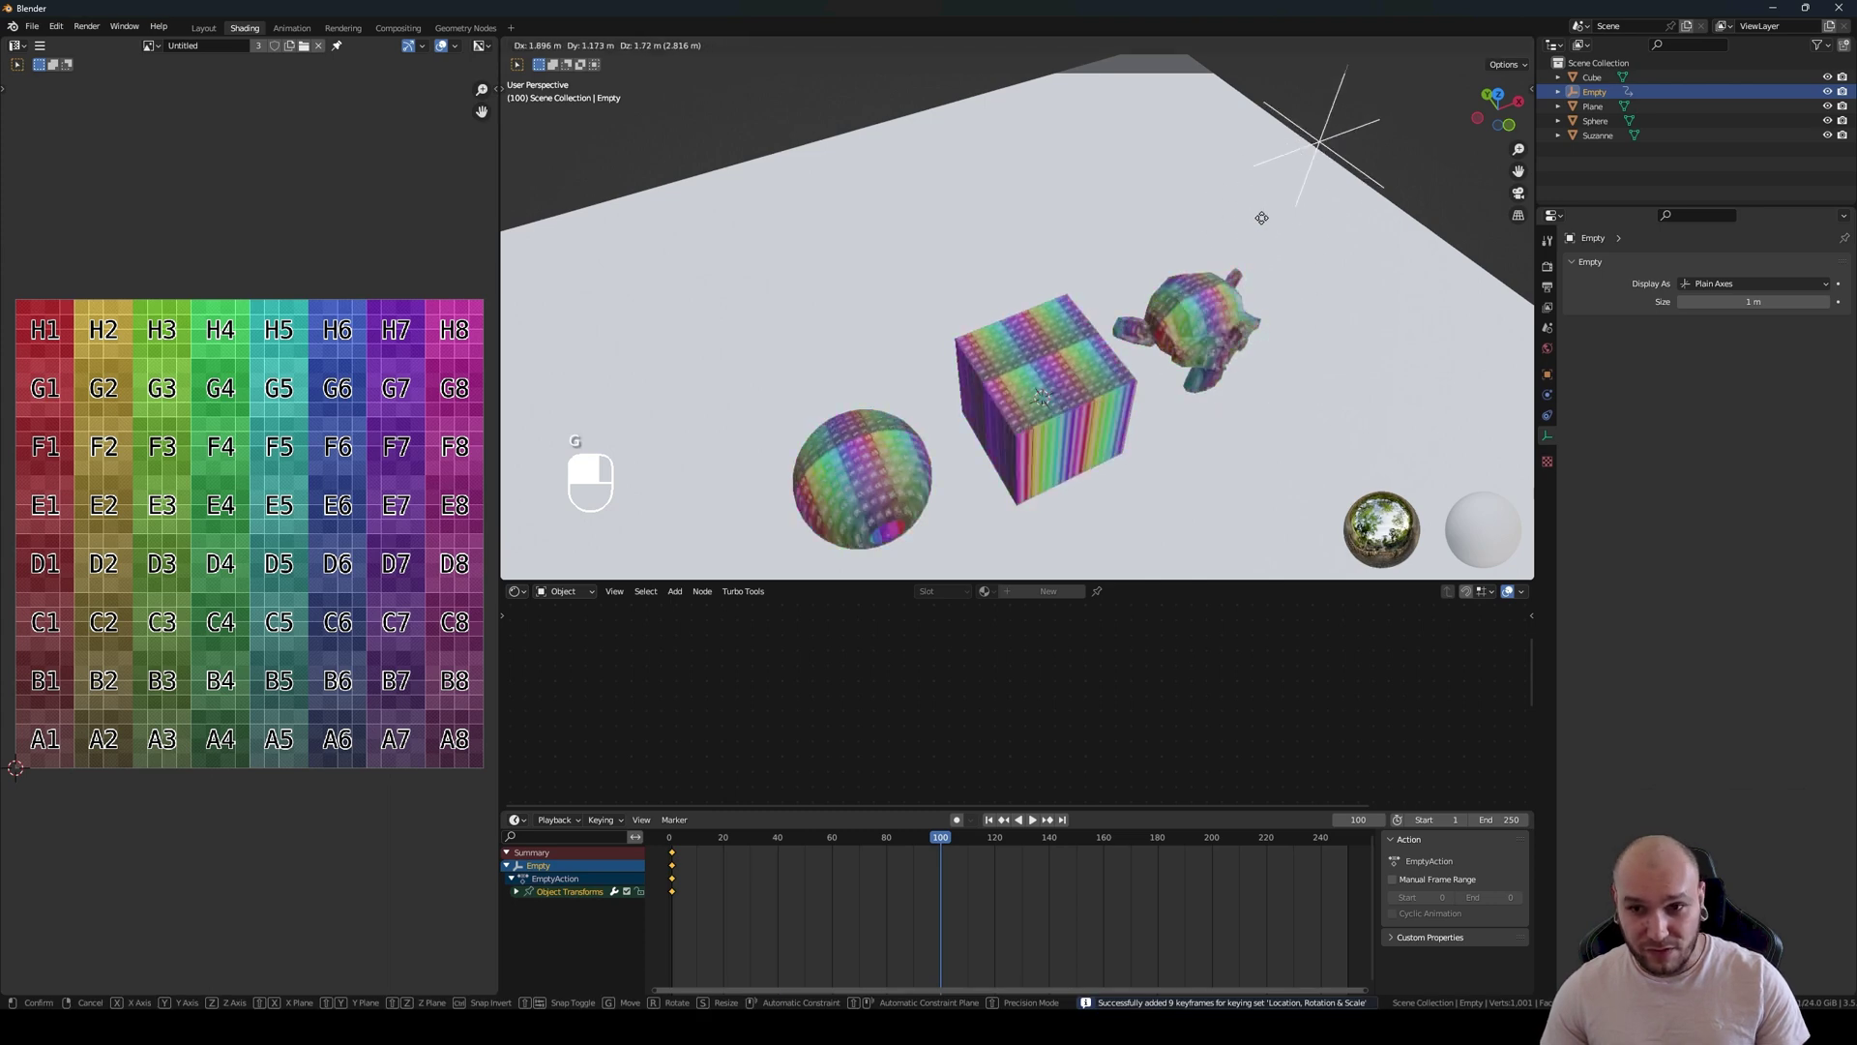
pyautogui.click(1421, 565)
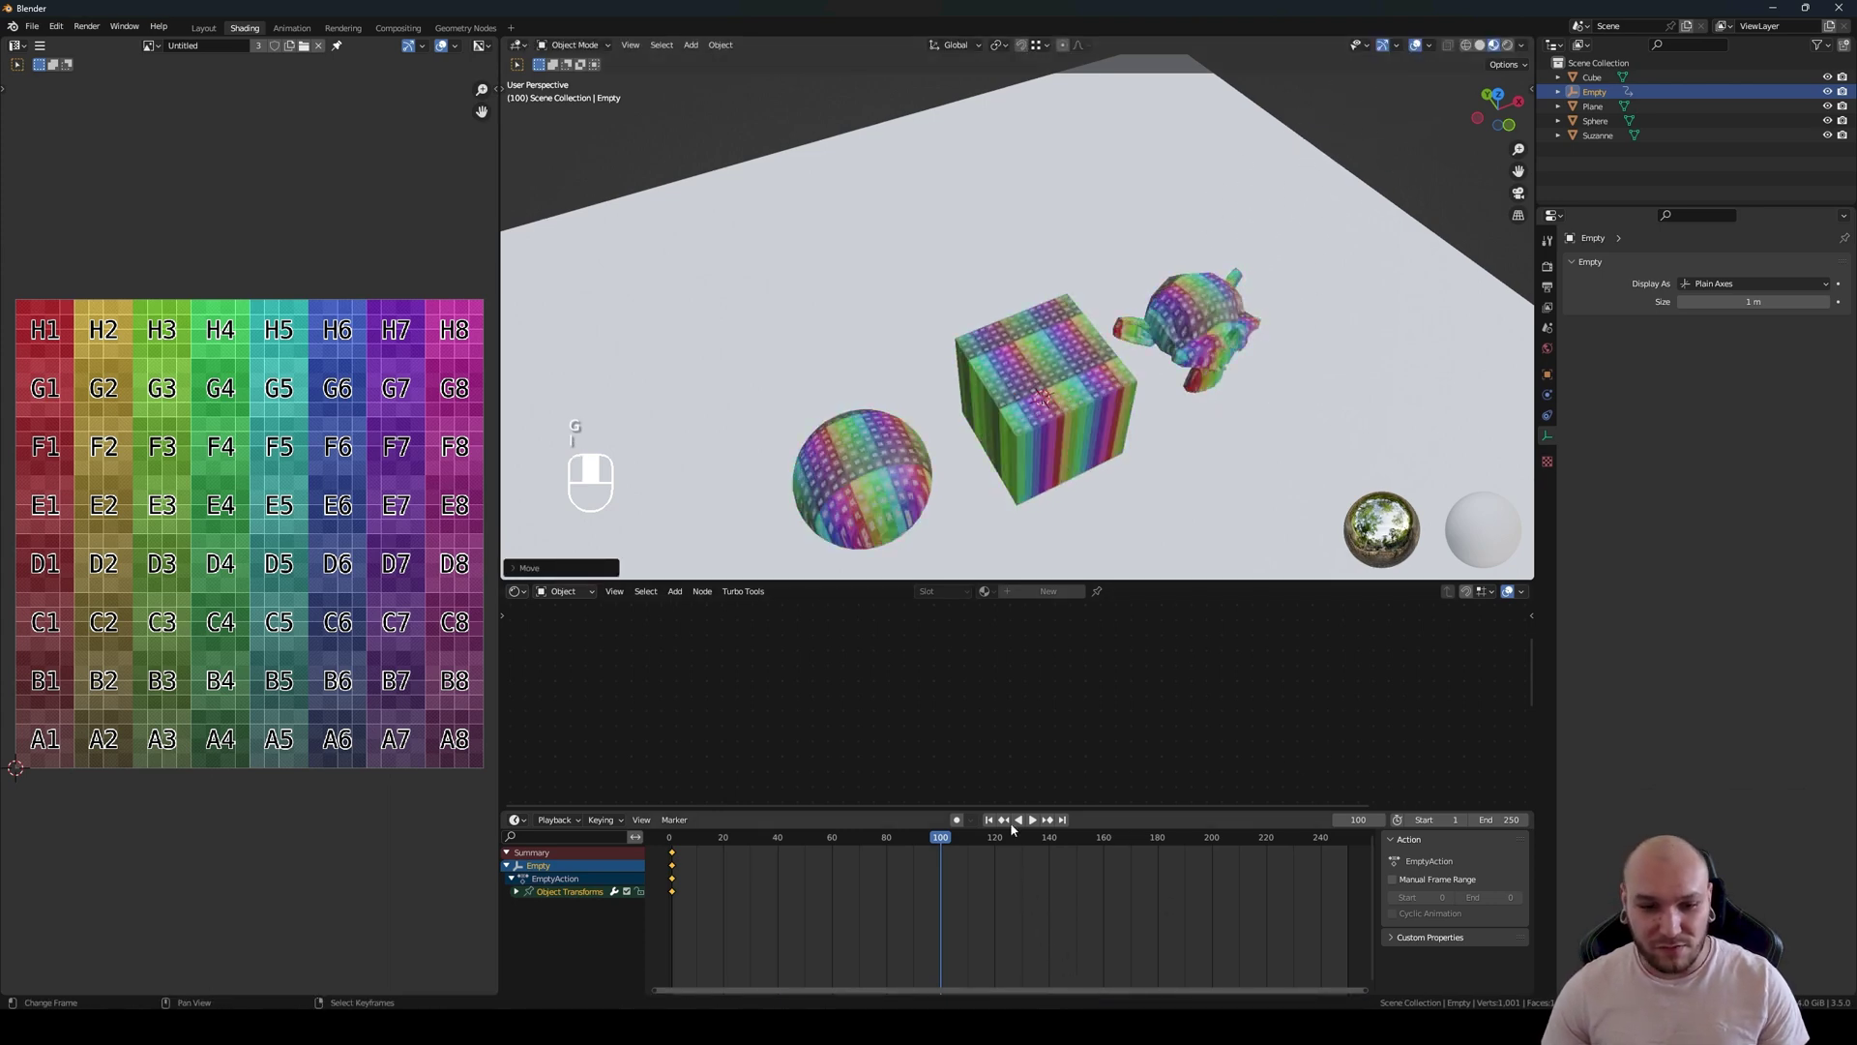
pyautogui.press('i')
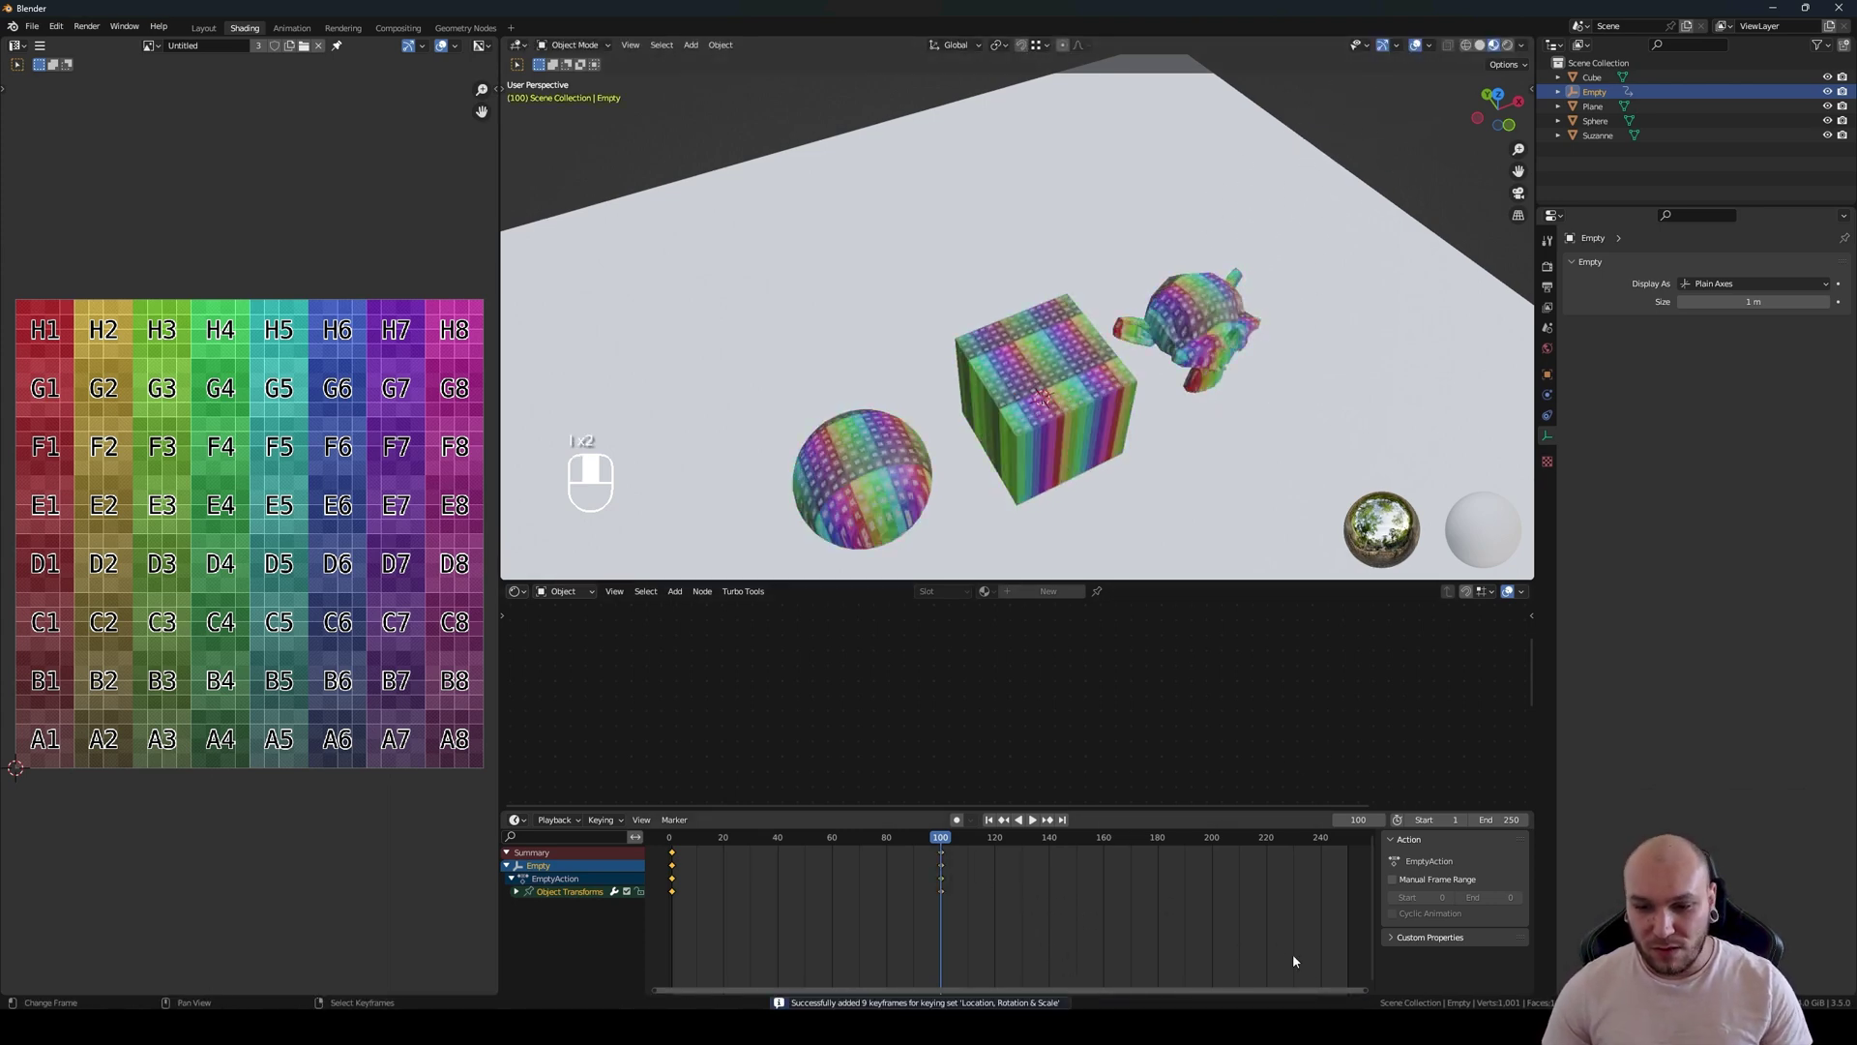
# Step: Set the animation's end frame to 100 and play it back to preview the moving texture
pyautogui.click(1510, 824)
pyautogui.write('10')
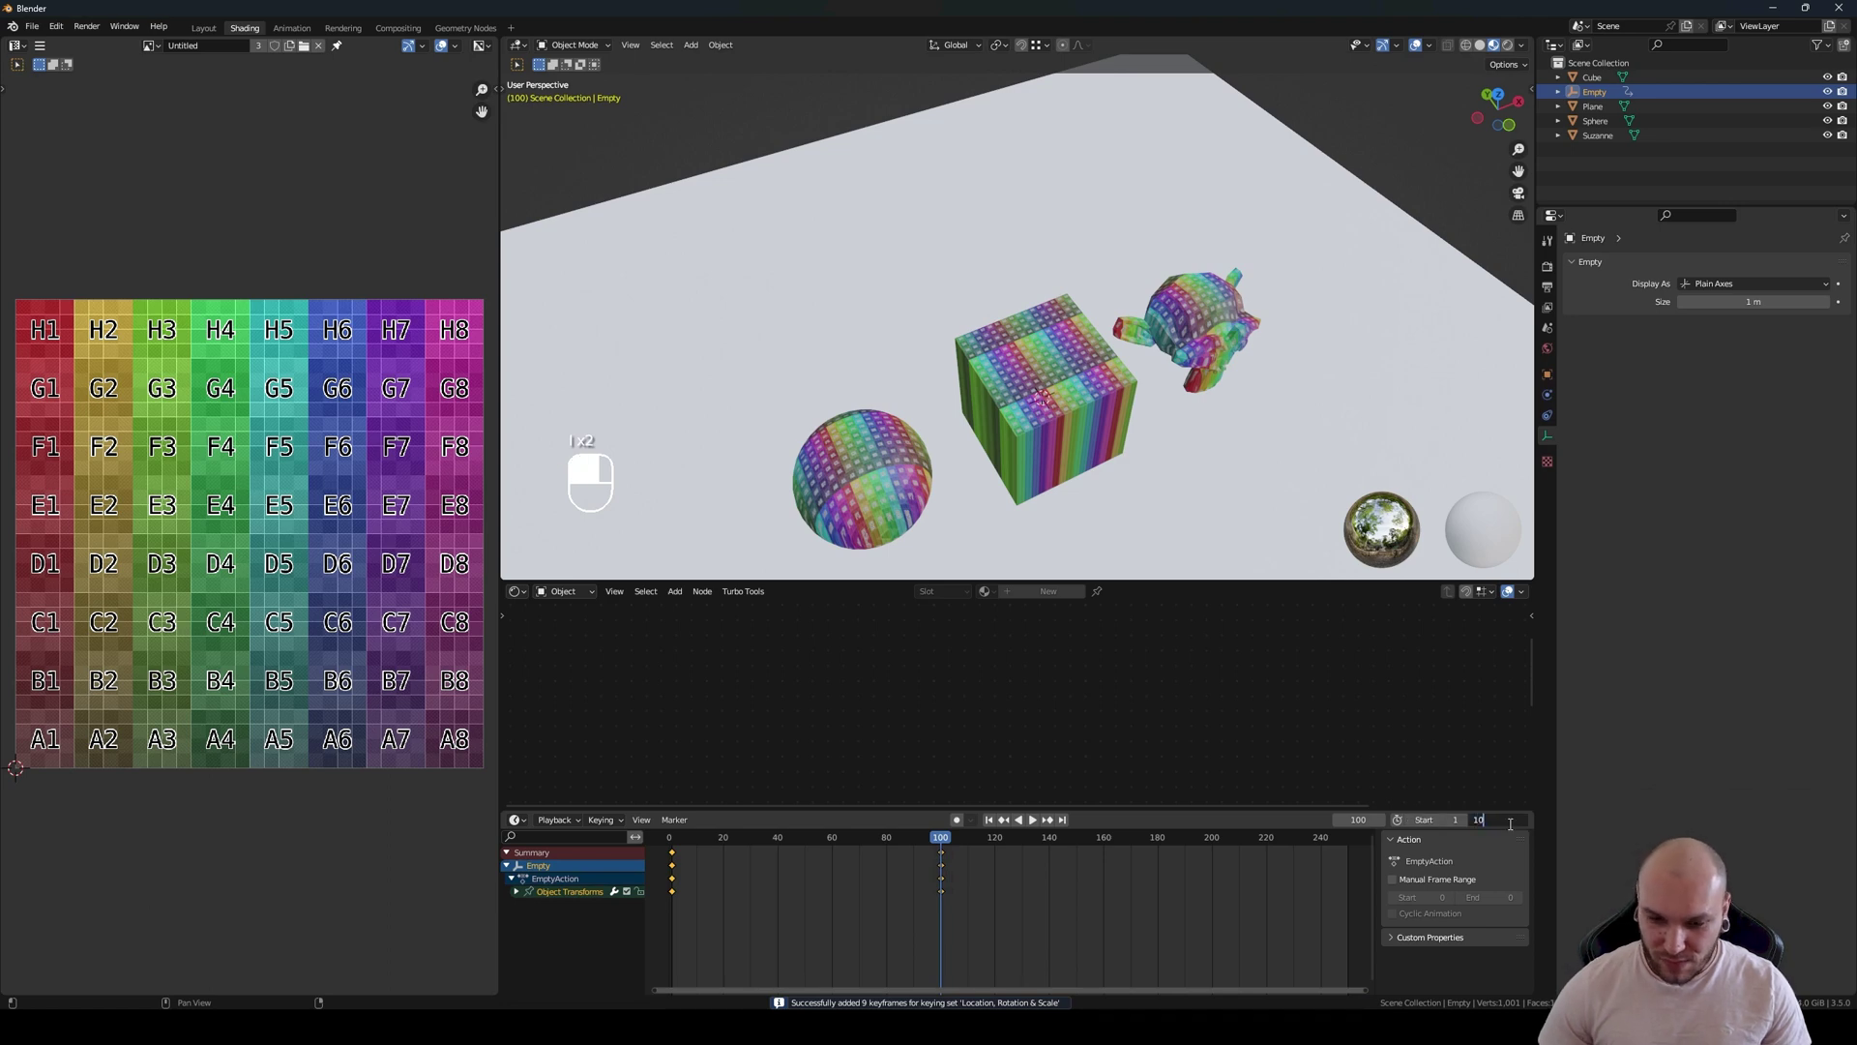
pyautogui.write('0')
pyautogui.press('Return')
pyautogui.click(1030, 819)
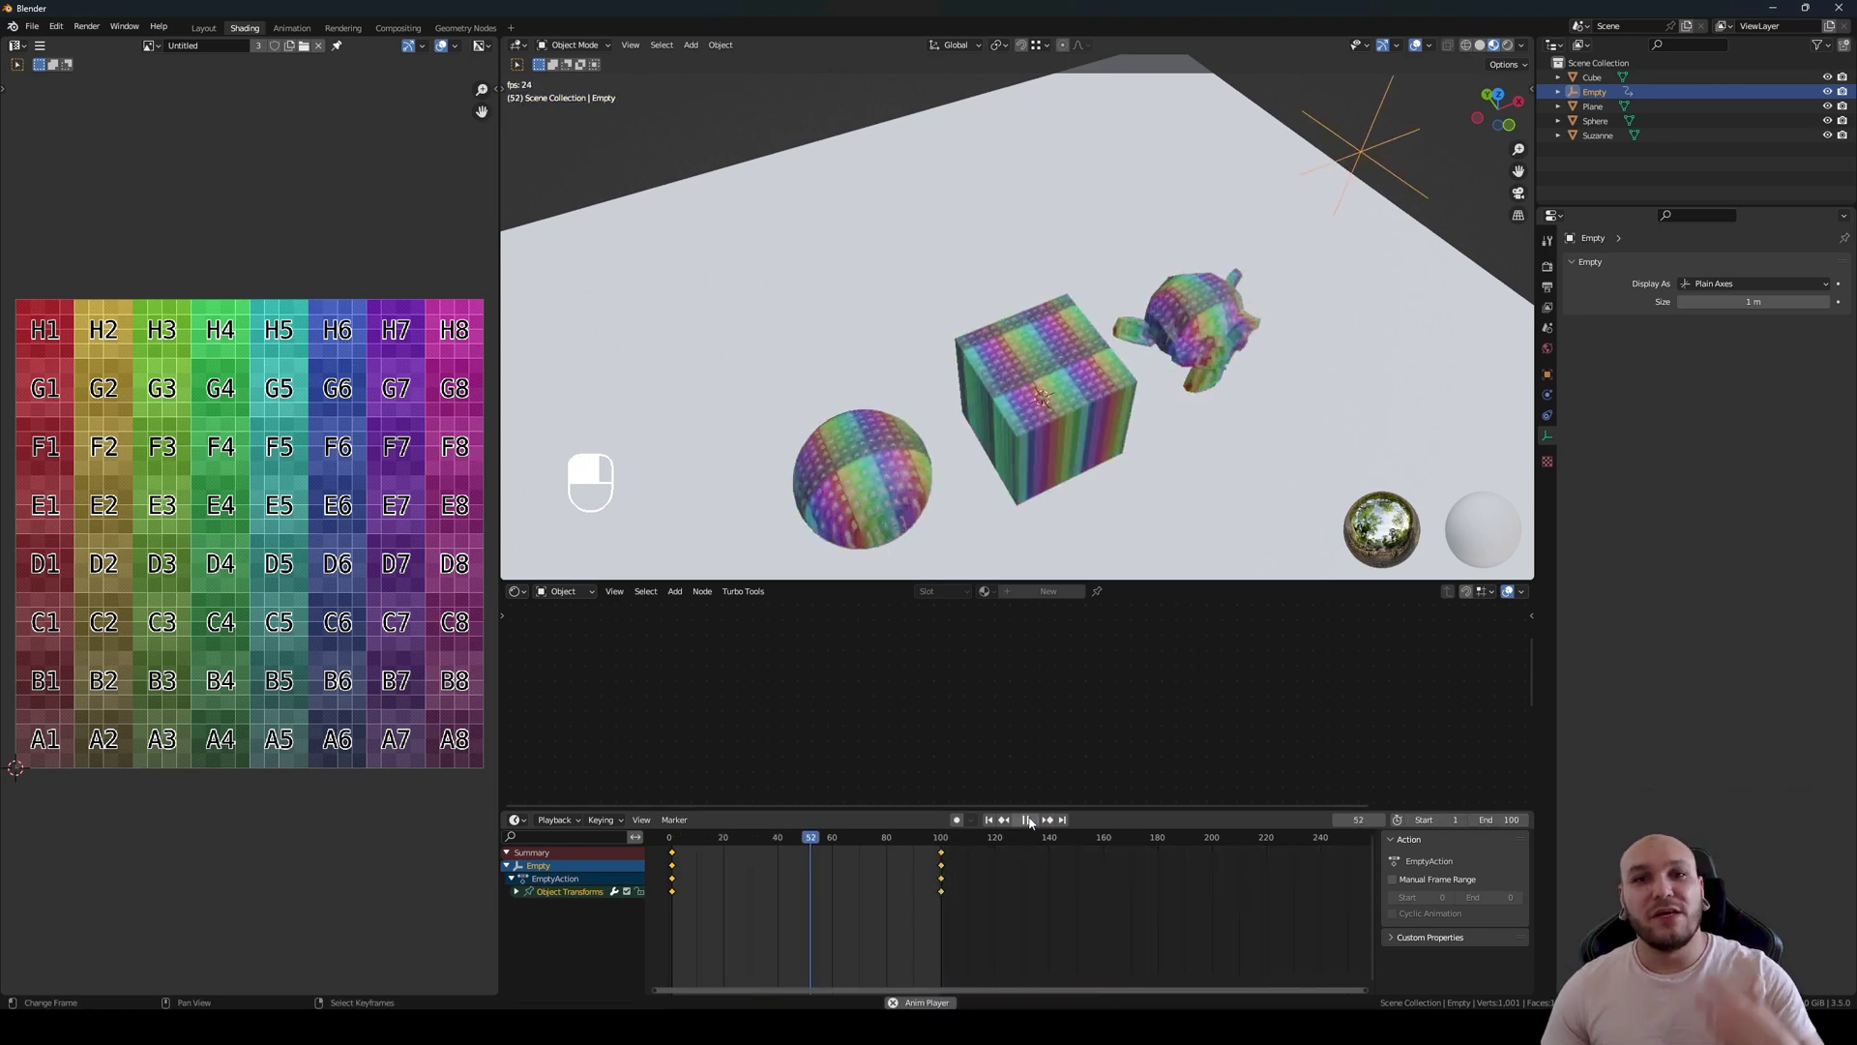
pyautogui.click(1027, 819)
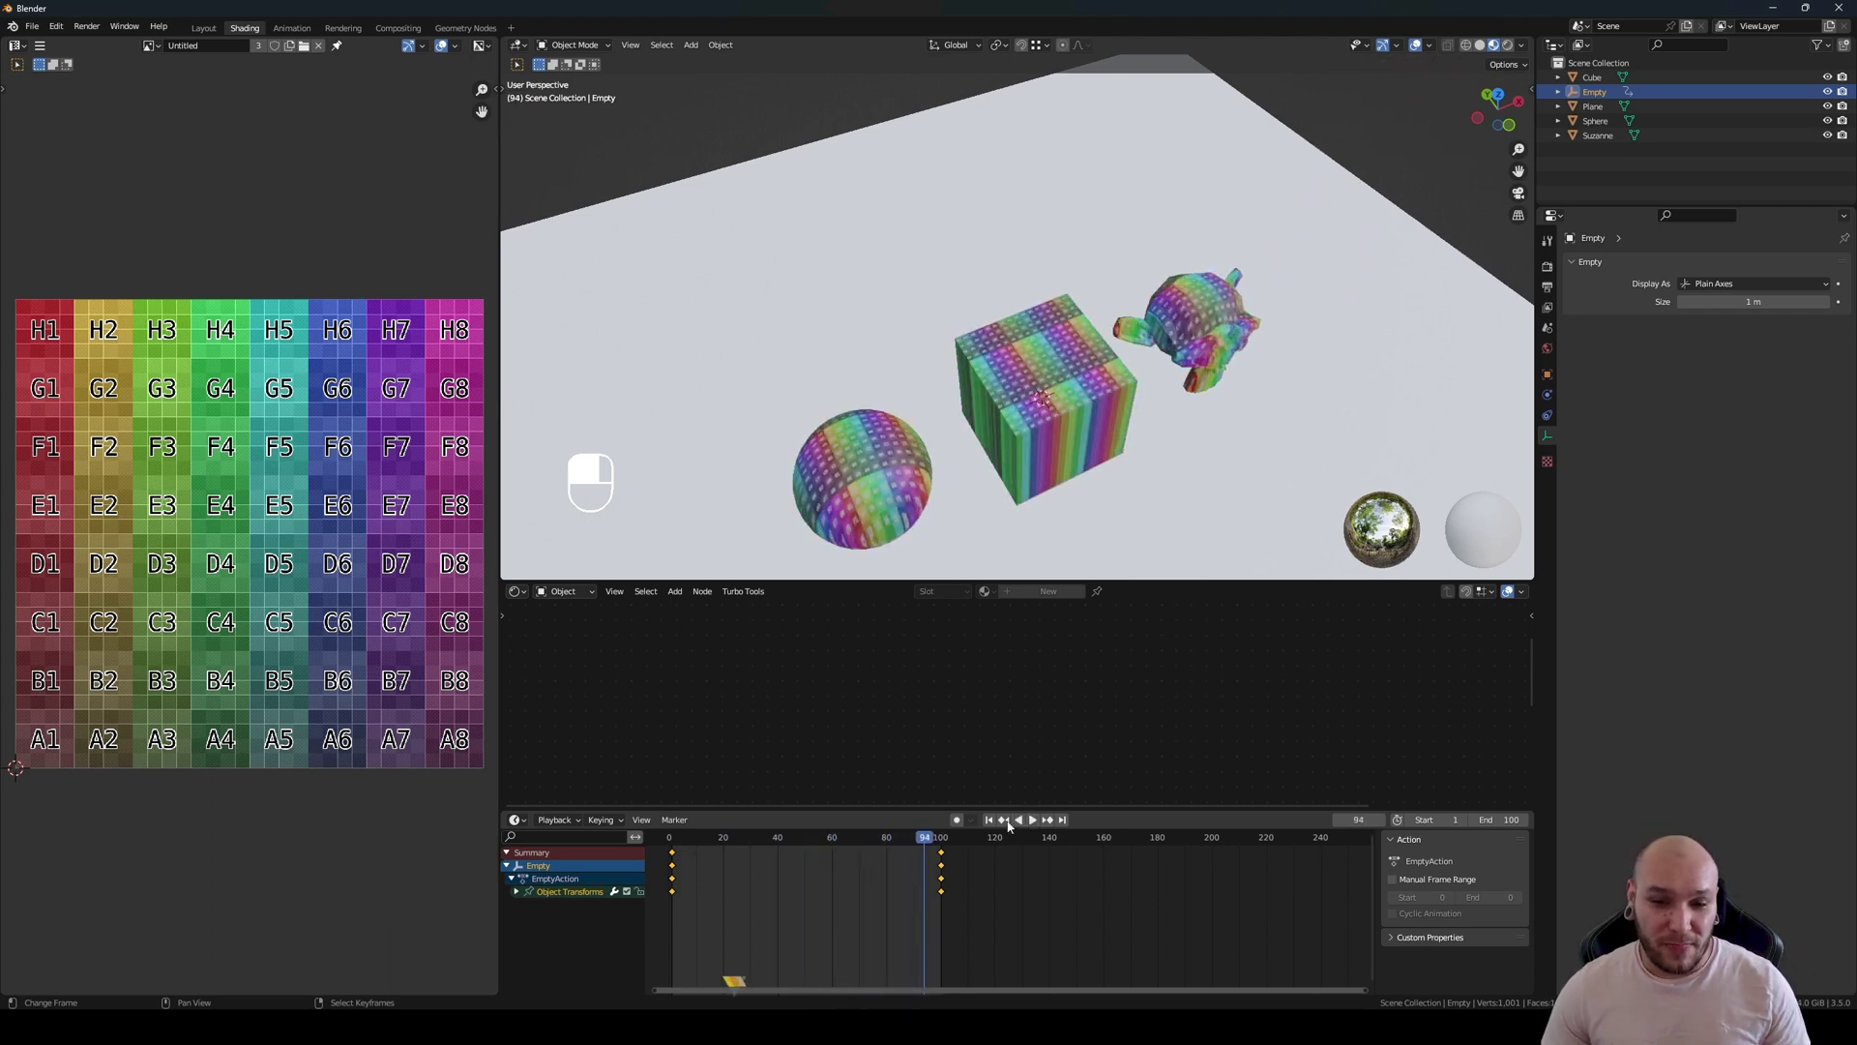
# Step: Delete the empty and close the Timeline area below the shader editor
pyautogui.moveTo(1112, 348); pyautogui.dragTo(1219, 281, button='middle')
pyautogui.press('Delete')
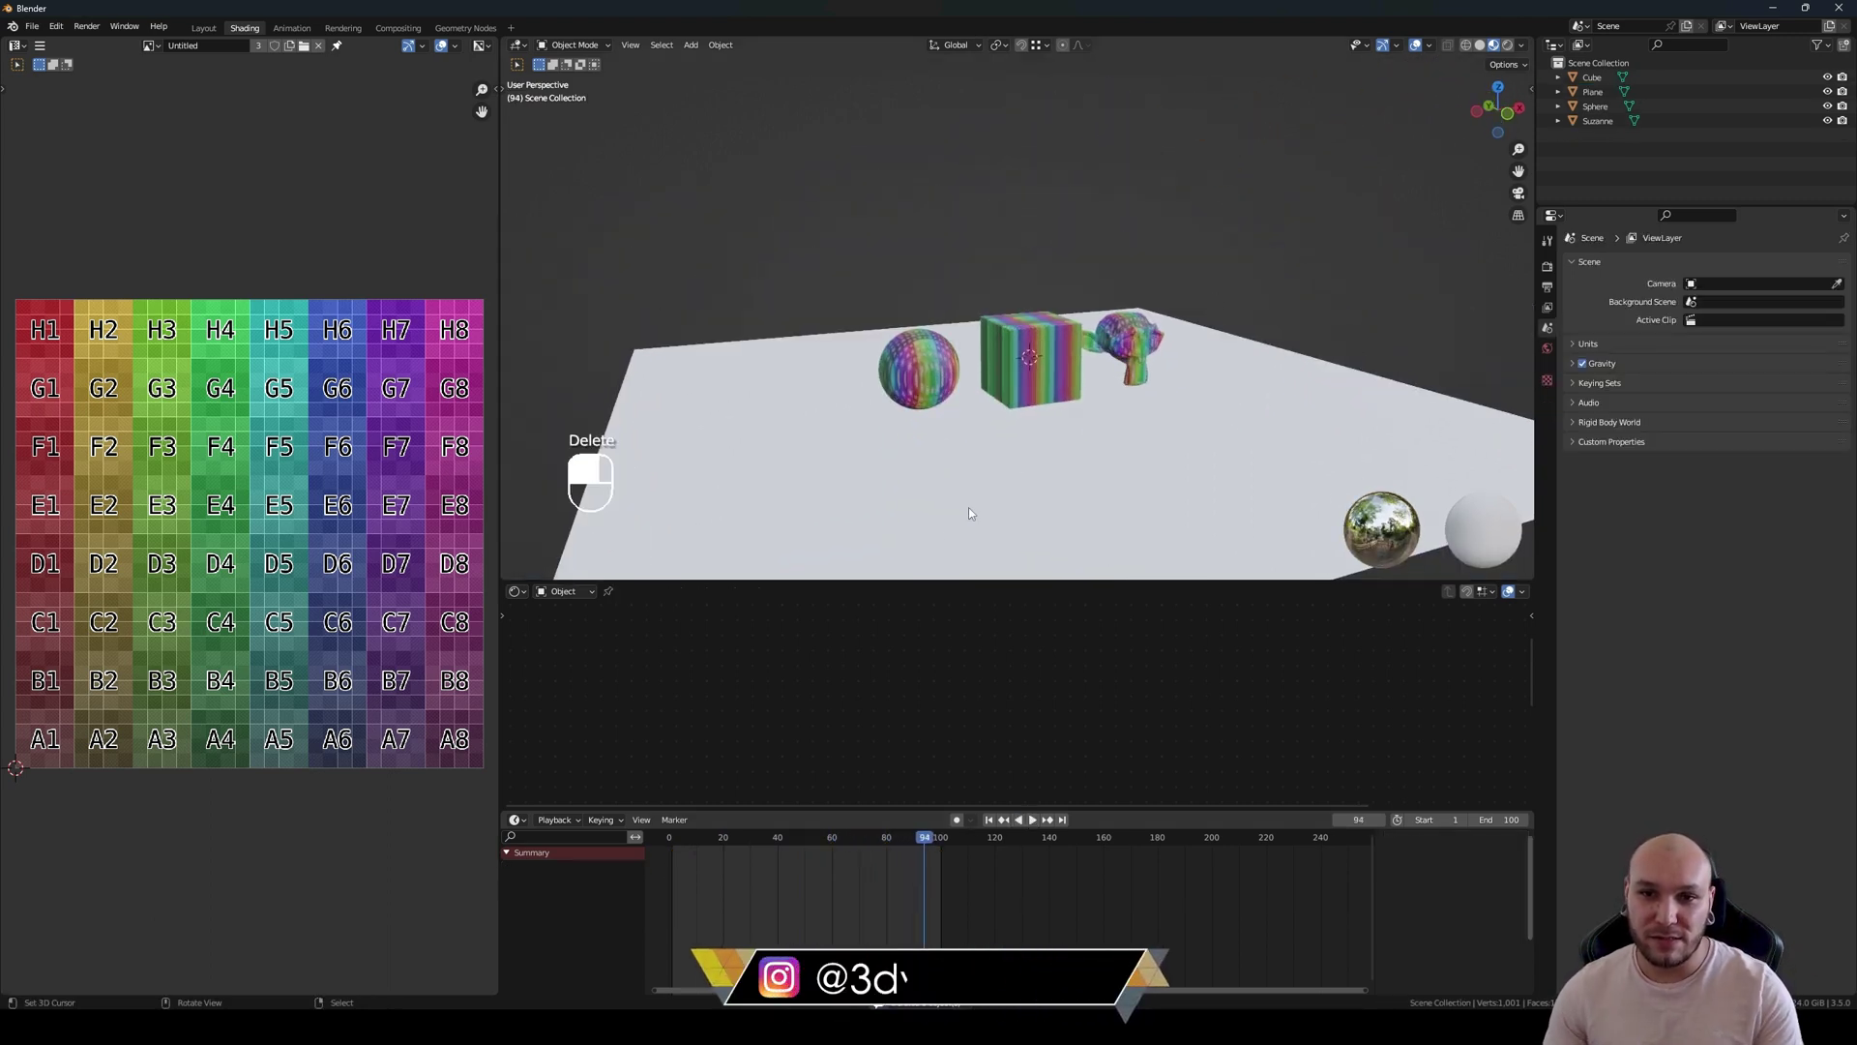
pyautogui.scroll(3, 970, 513)
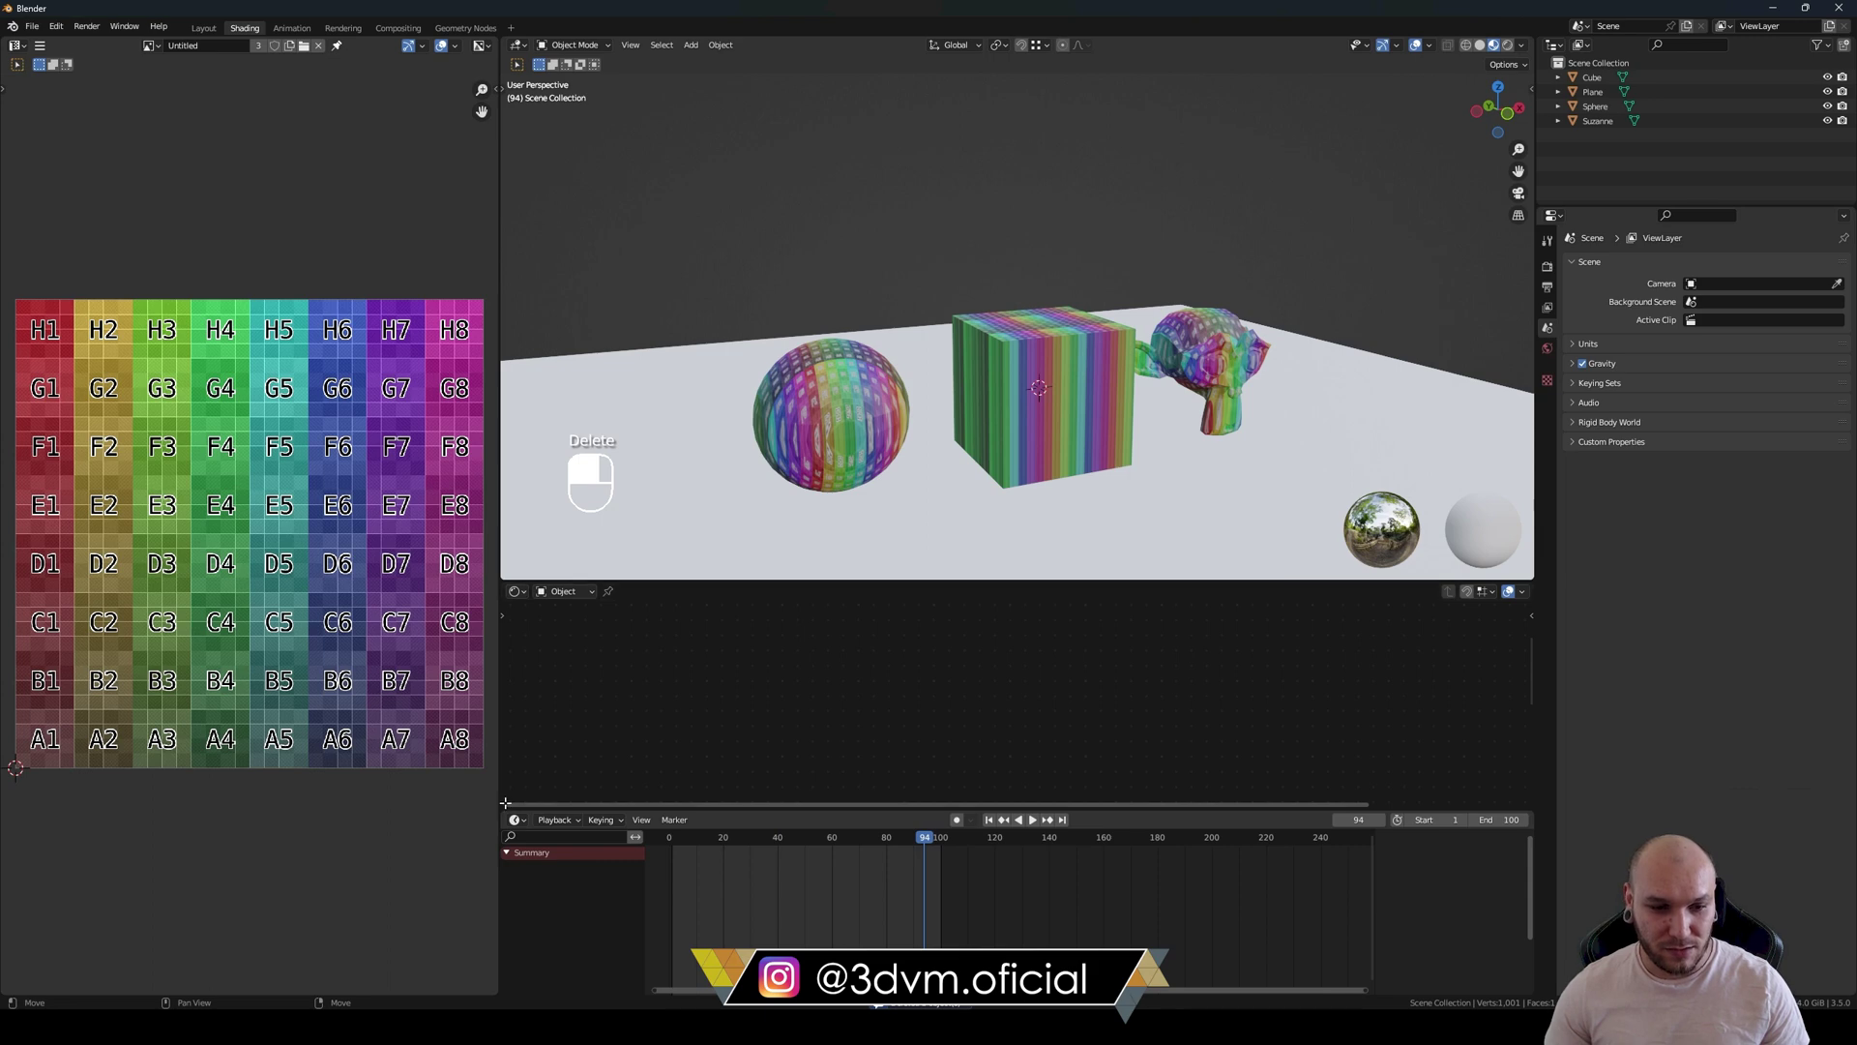
pyautogui.moveTo(505, 802); pyautogui.dragTo(514, 850)
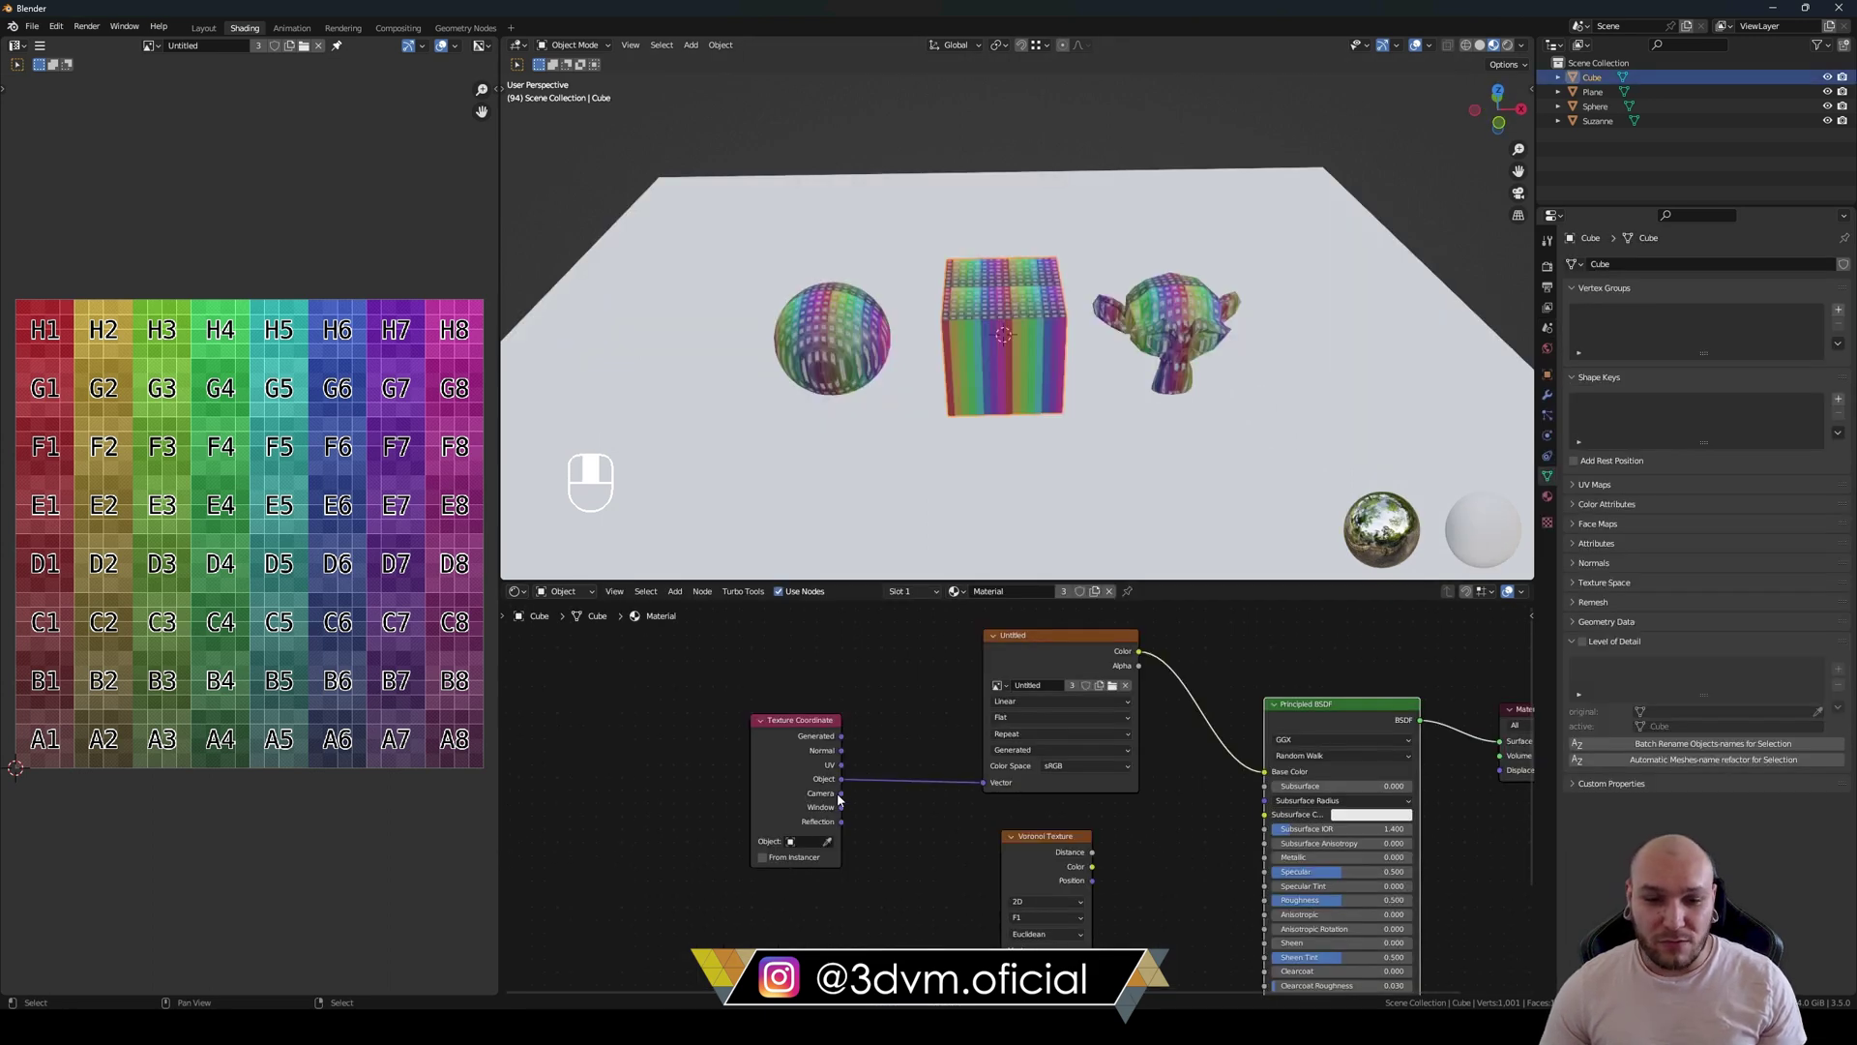
# Step: Connect the cube material's Texture Coordinate Camera output to the image texture's Vector and inspect the mapping from several angles
pyautogui.moveTo(841, 794); pyautogui.dragTo(987, 782)
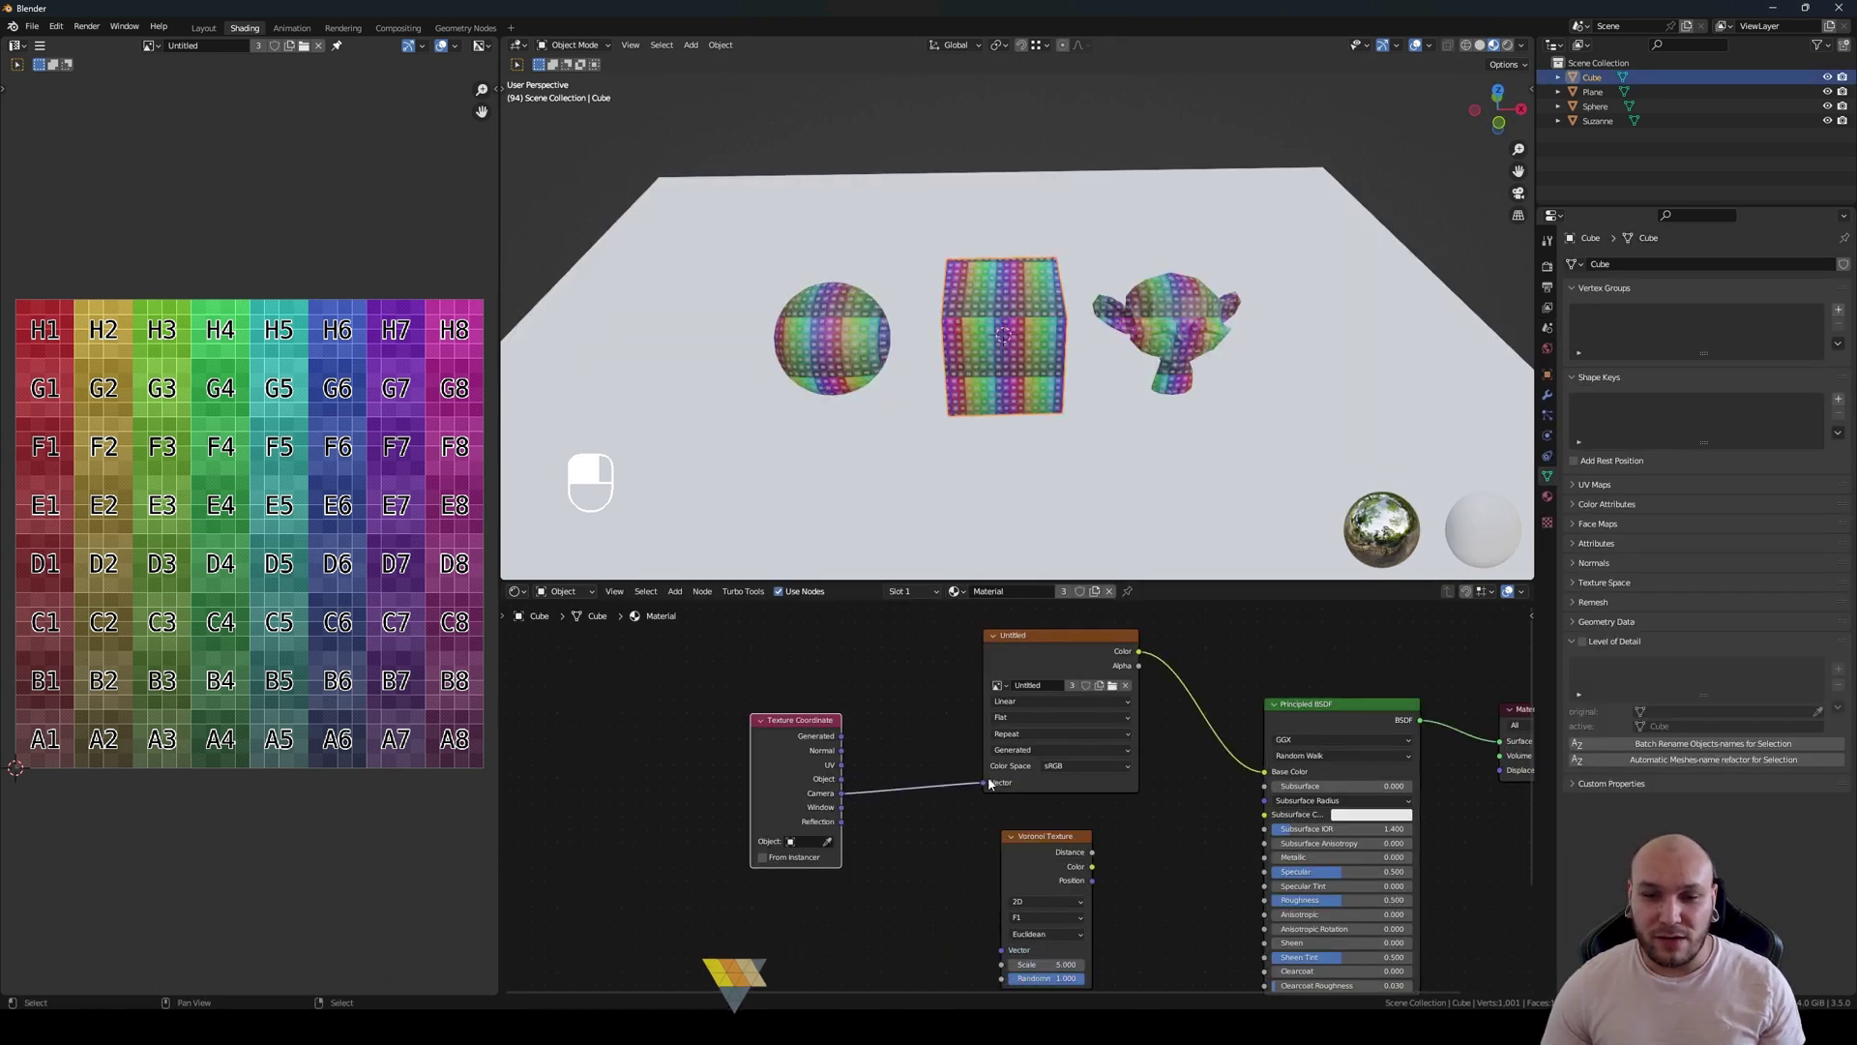
pyautogui.moveTo(977, 425)
pyautogui.mouseDown(button='middle')
pyautogui.moveTo(1006, 416)
pyautogui.moveTo(967, 426)
pyautogui.moveTo(988, 401)
pyautogui.mouseUp(button='middle')
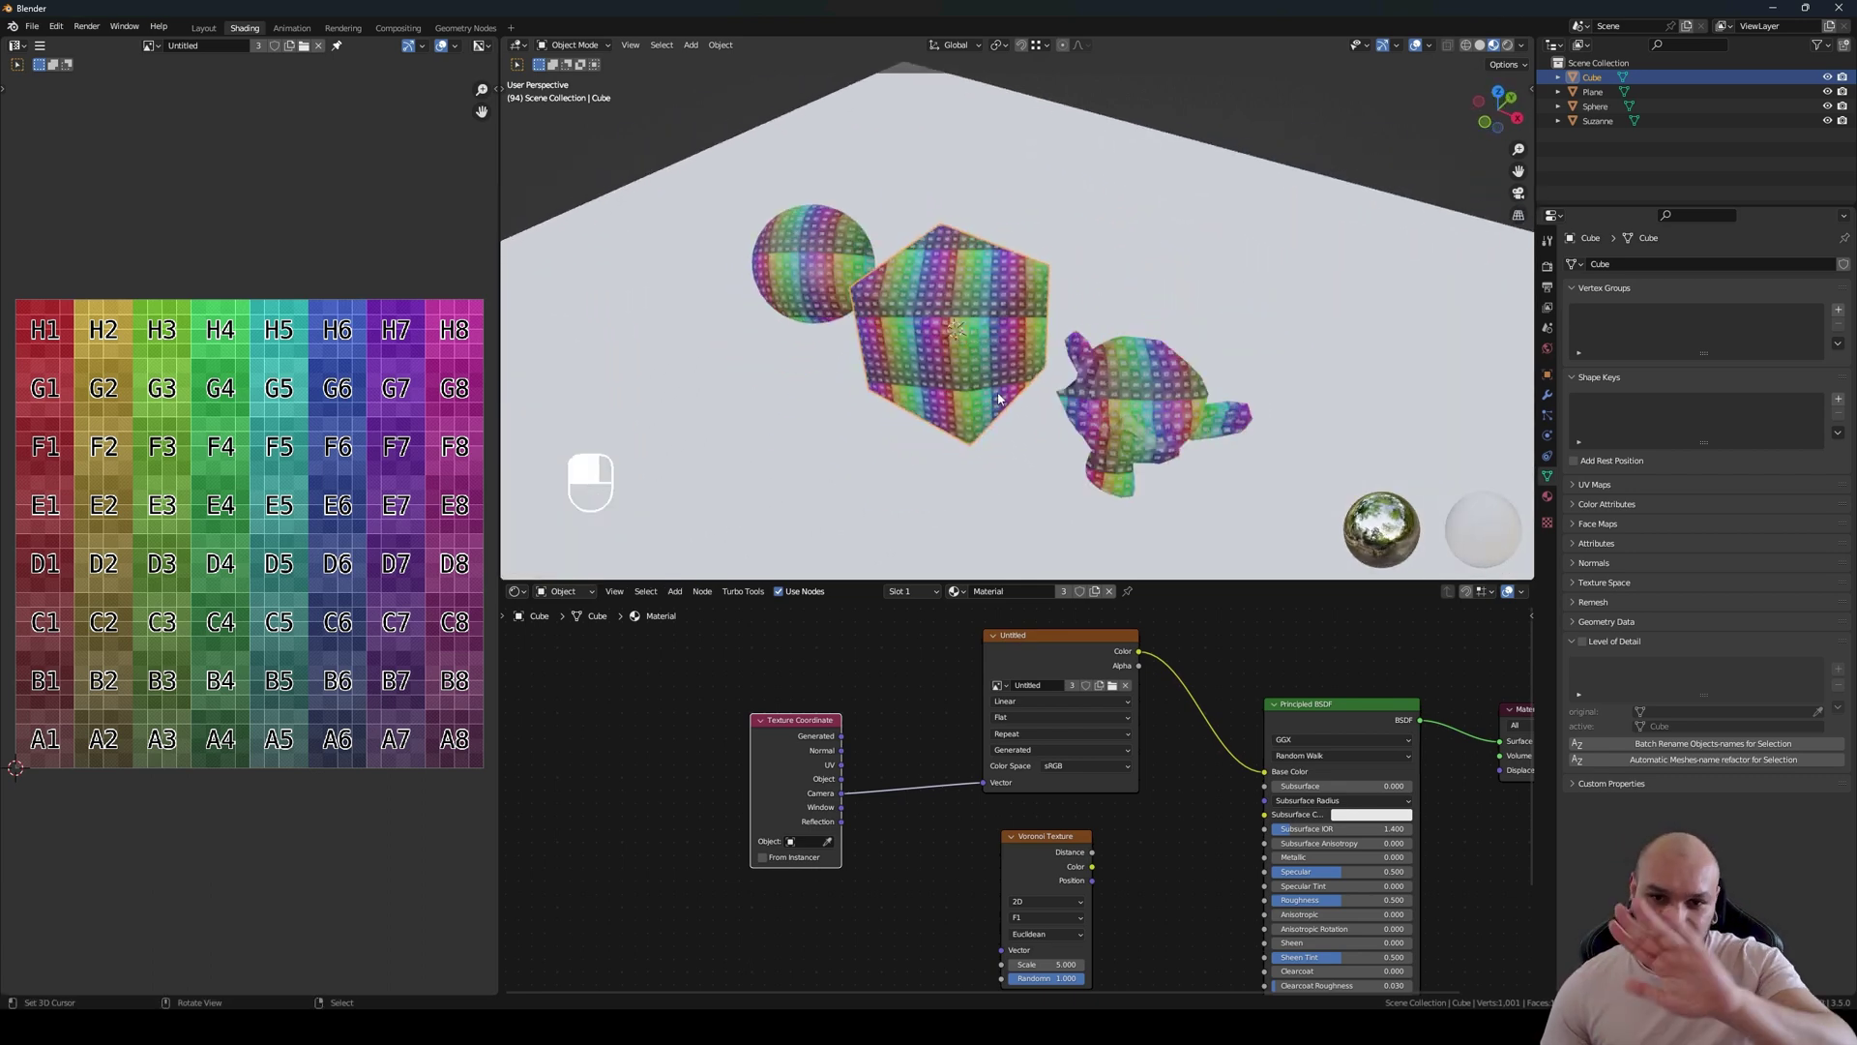
pyautogui.moveTo(999, 397); pyautogui.dragTo(1019, 503, button='middle')
pyautogui.scroll(-2, 1021, 396)
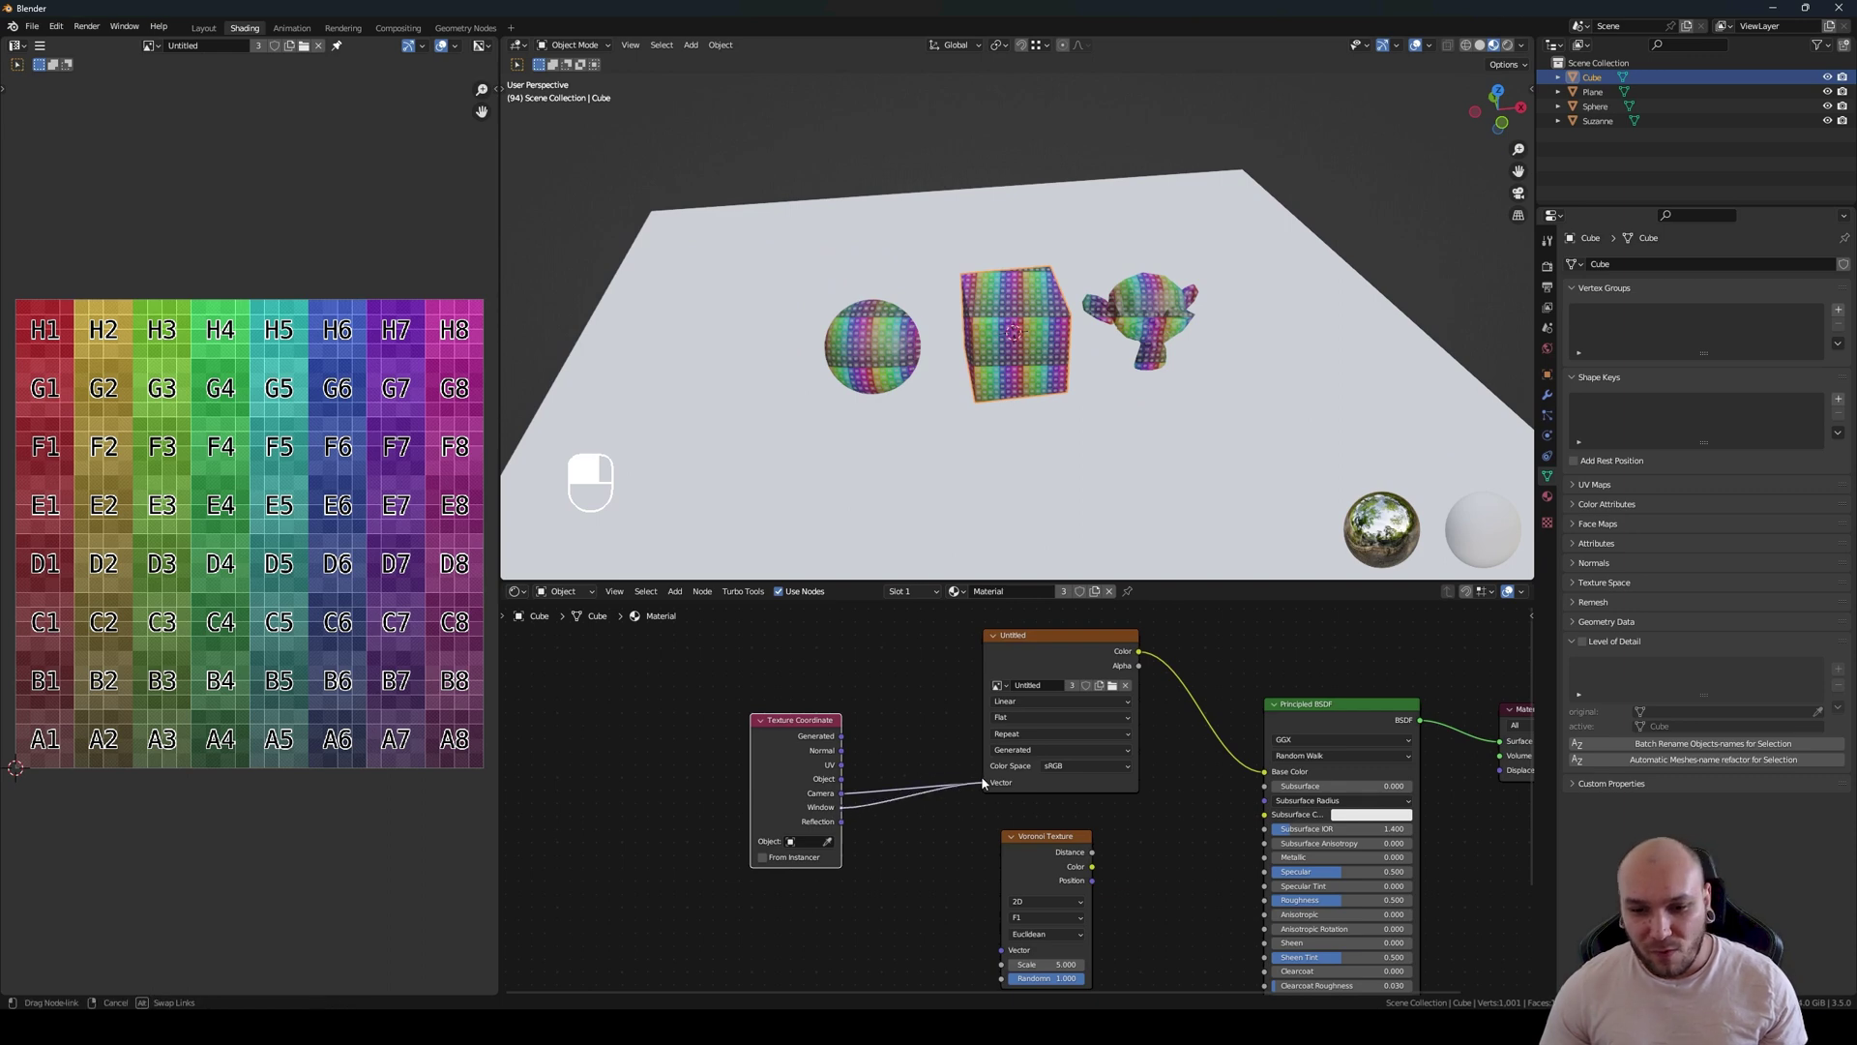
# Step: Connect the Window output to the image texture's Vector, and inspect the mapping while orbiting and resizing the 3D viewport
pyautogui.moveTo(983, 782); pyautogui.dragTo(986, 784)
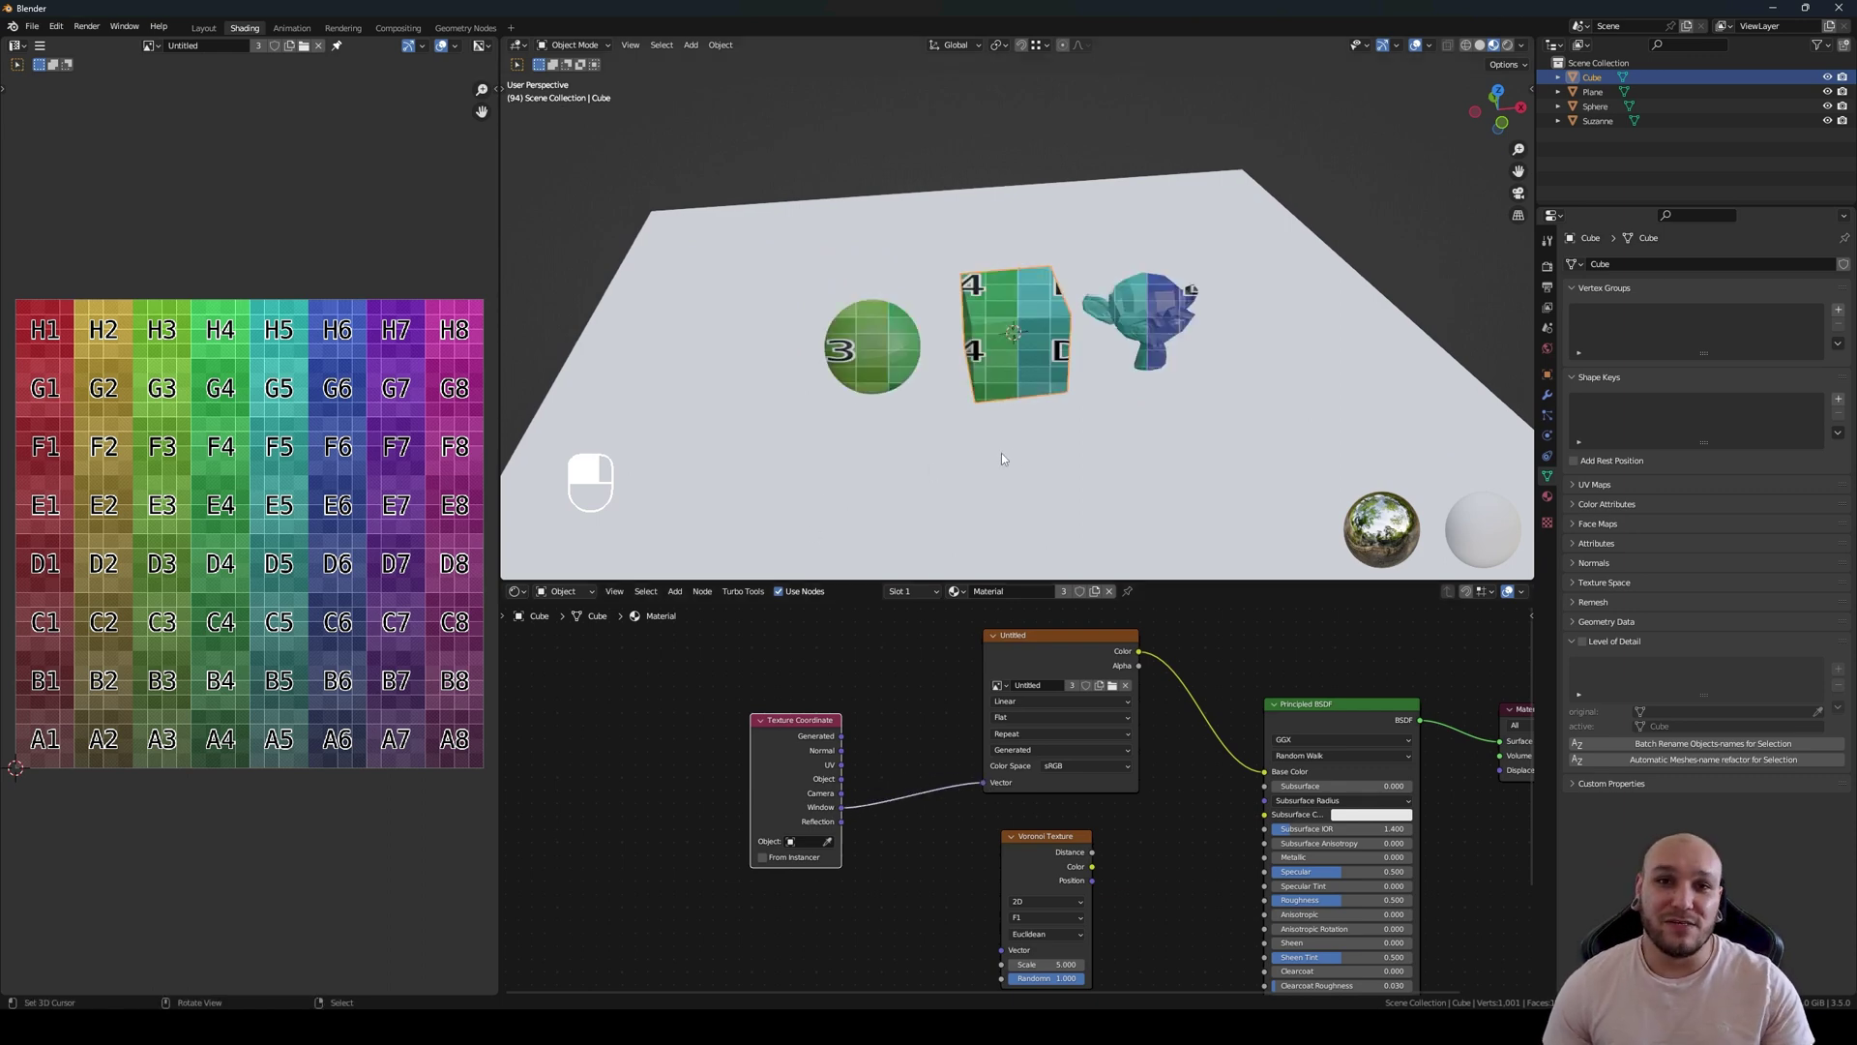
pyautogui.moveTo(1040, 443); pyautogui.dragTo(1037, 451, button='middle')
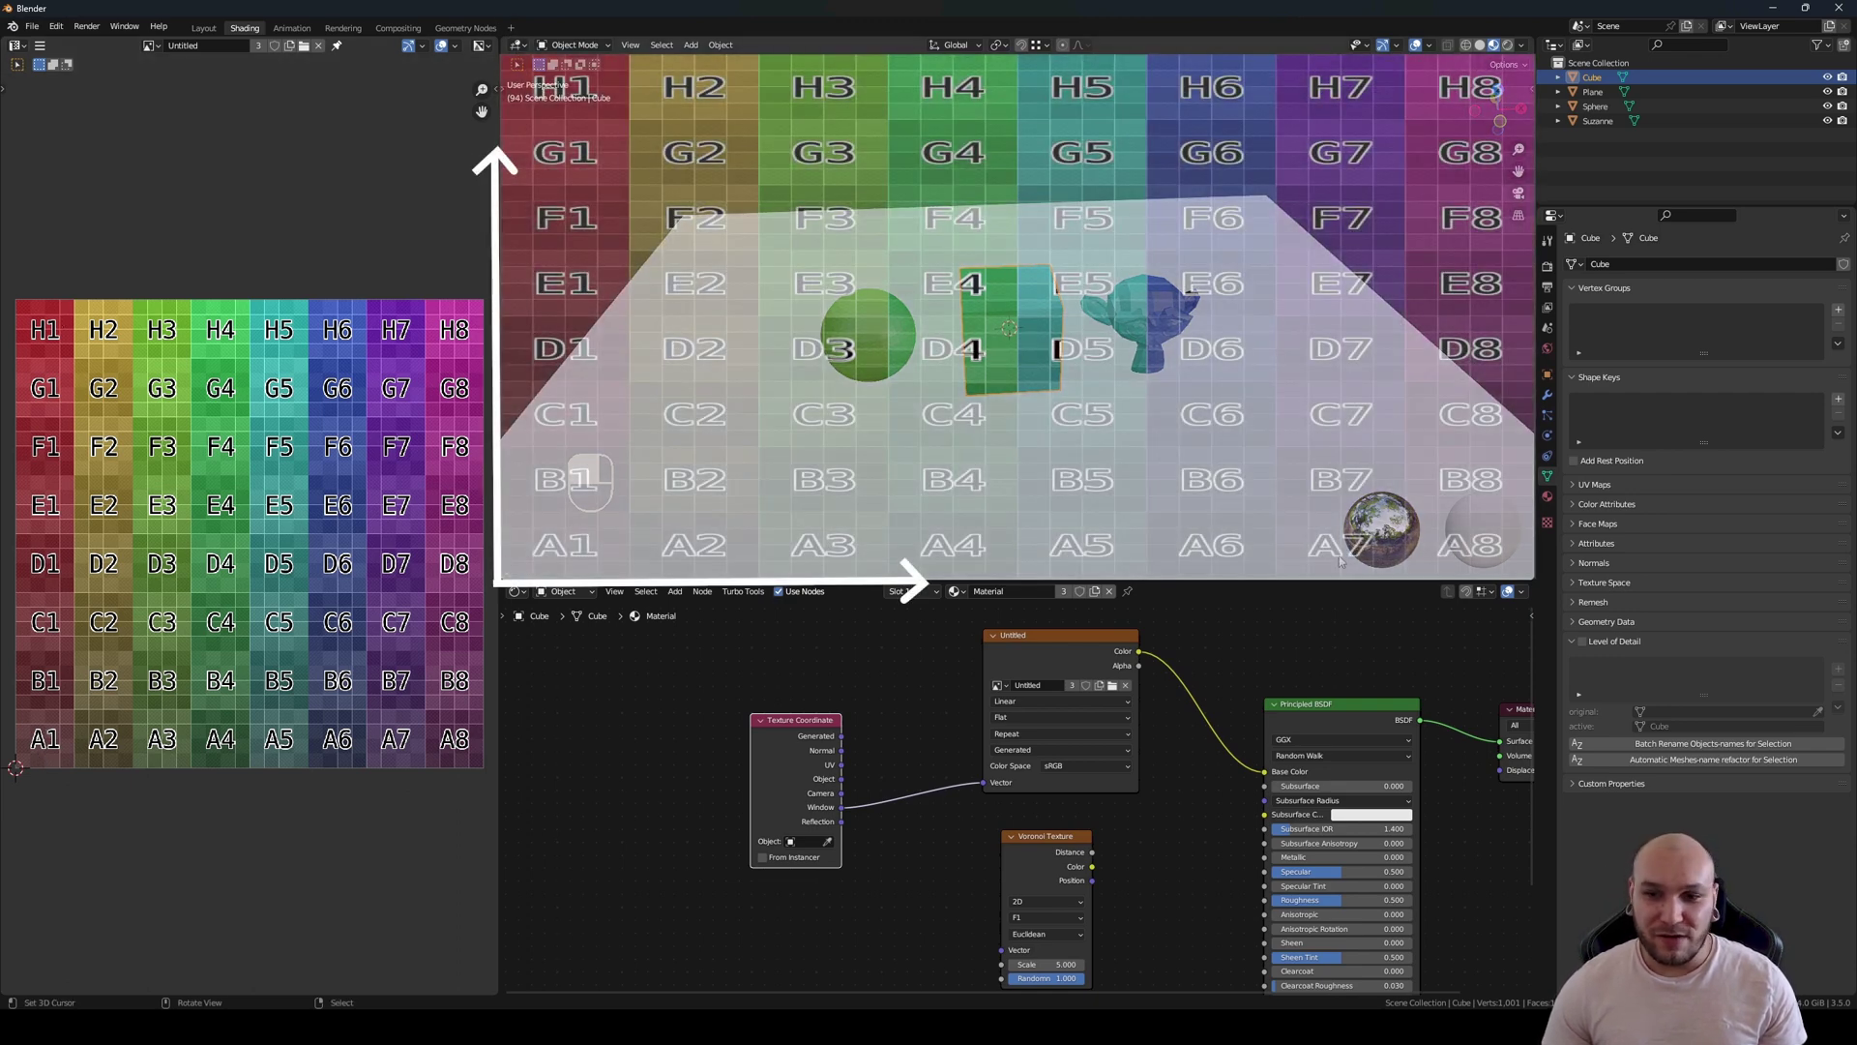
pyautogui.moveTo(1002, 456); pyautogui.dragTo(1056, 332, button='middle')
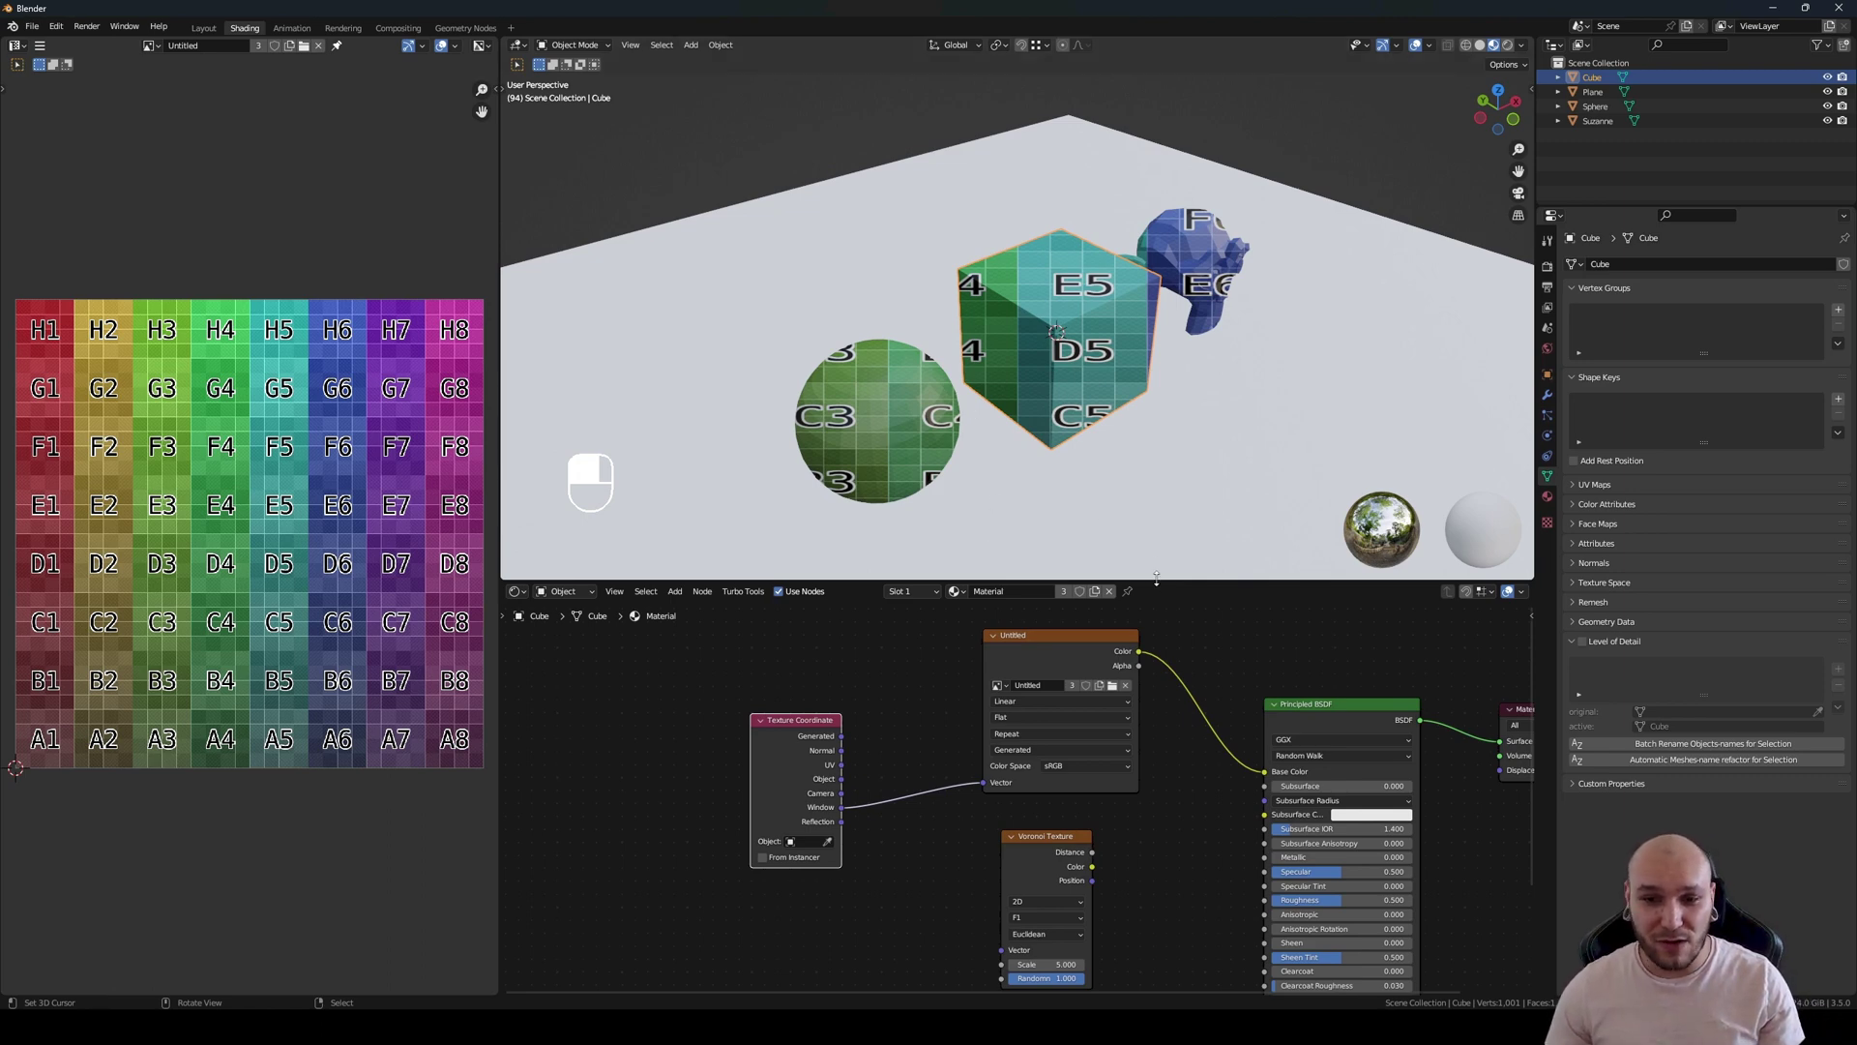
pyautogui.moveTo(1157, 579); pyautogui.dragTo(1169, 616)
pyautogui.moveTo(1166, 595); pyautogui.dragTo(989, 381, button='middle')
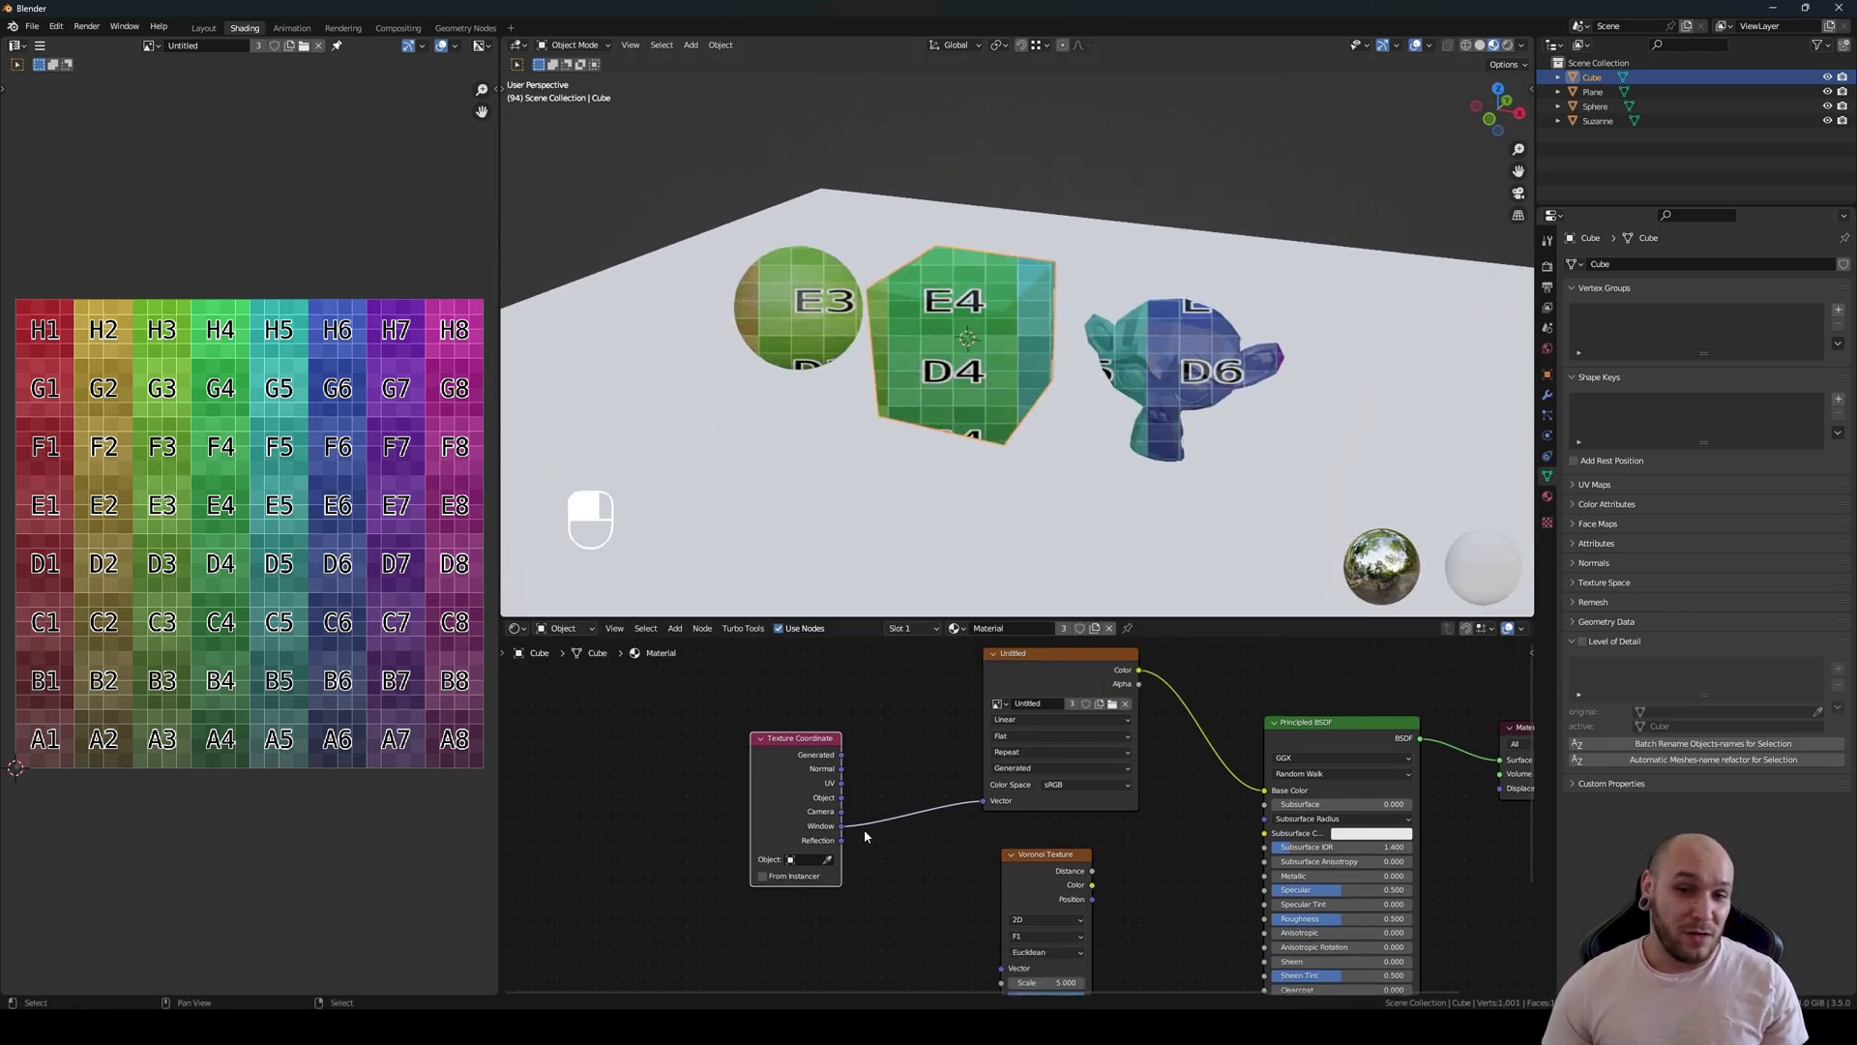
# Step: Connect the Texture Coordinate's Reflection output to the image texture's Vector and inspect the mapping on the objects
pyautogui.moveTo(803, 760); pyautogui.dragTo(788, 712)
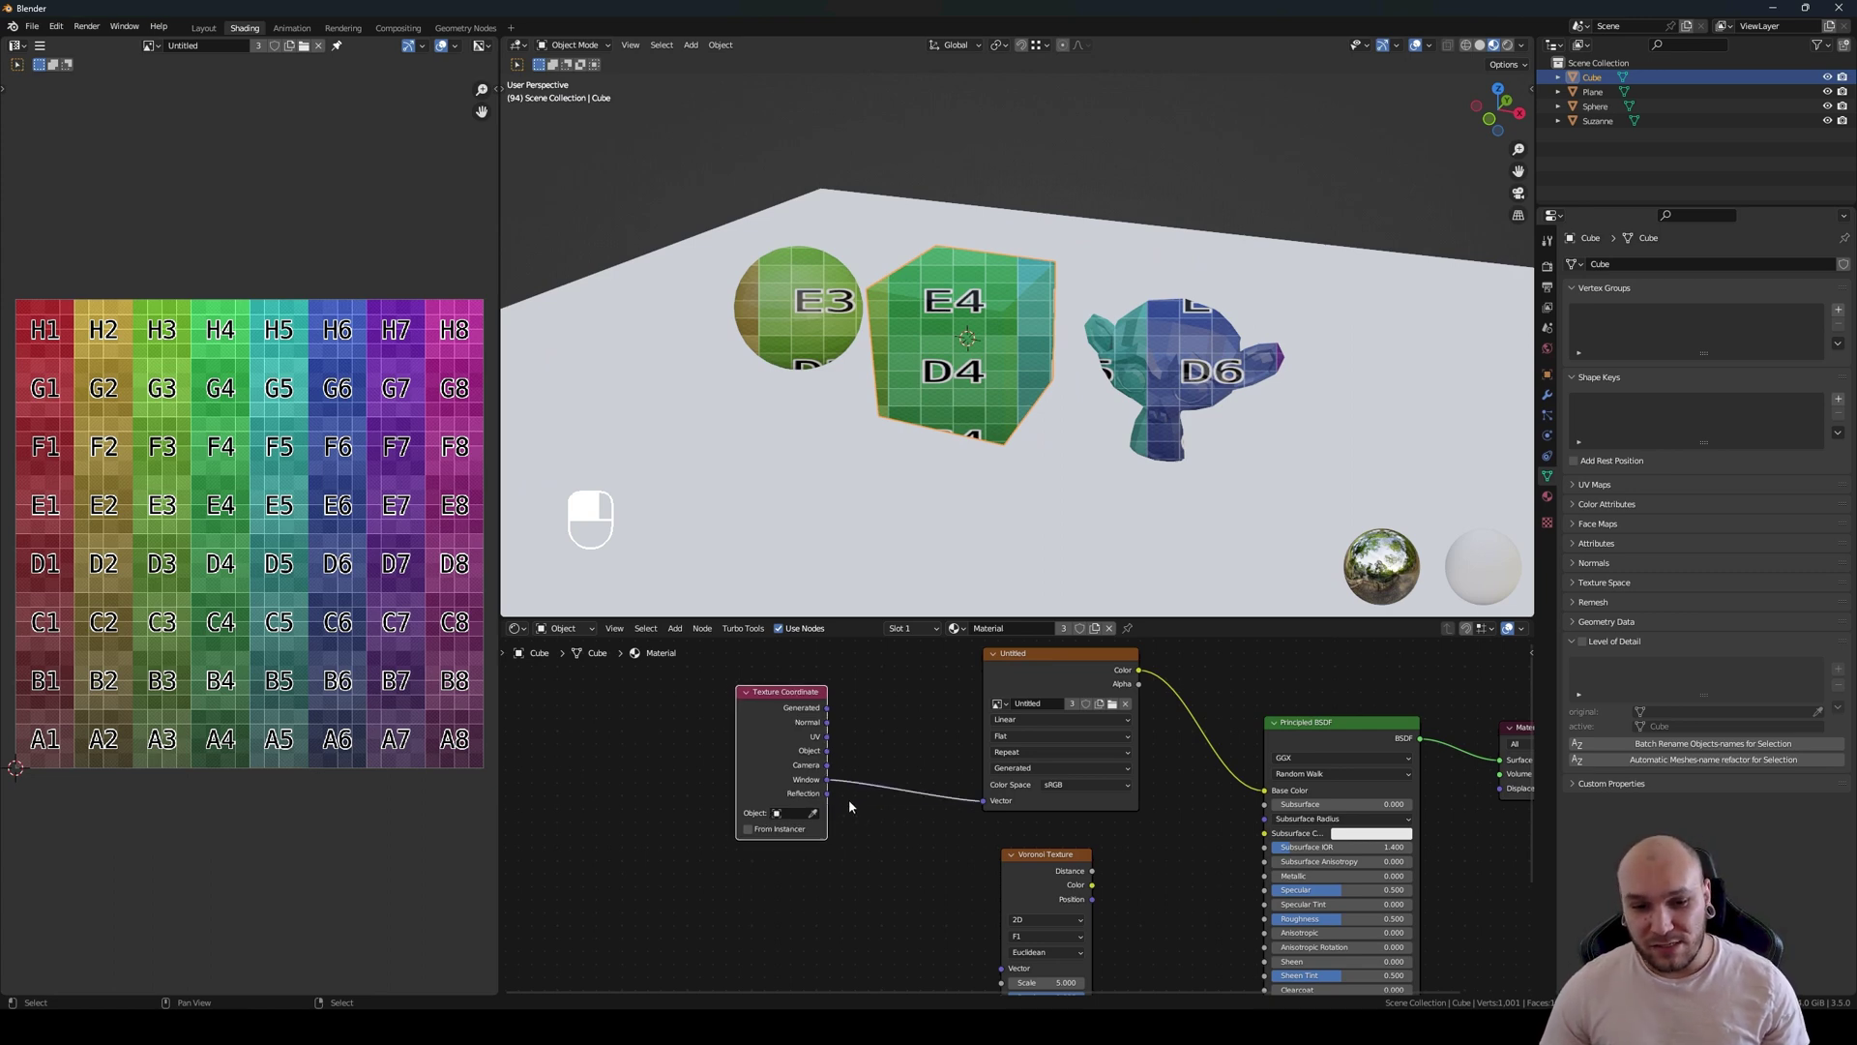
pyautogui.moveTo(828, 795); pyautogui.dragTo(985, 803)
pyautogui.moveTo(779, 764); pyautogui.dragTo(778, 777)
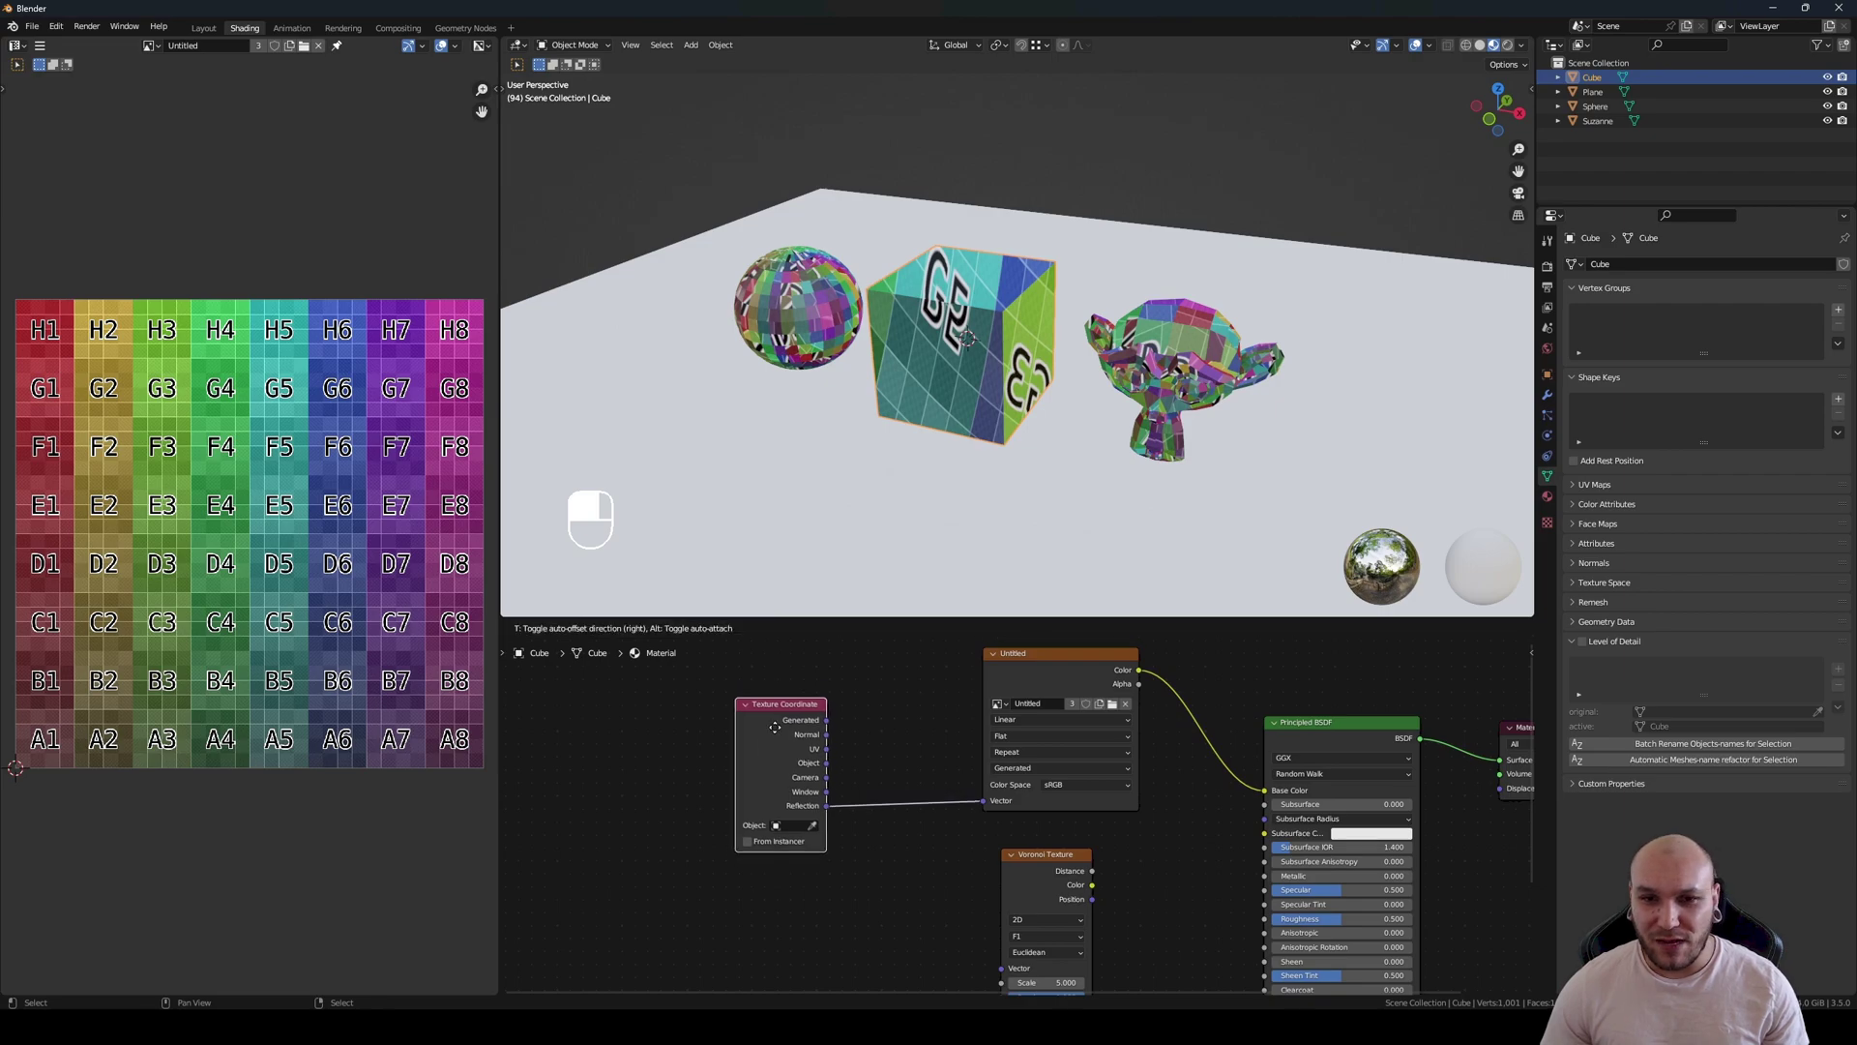
pyautogui.moveTo(832, 484); pyautogui.dragTo(948, 440, button='middle')
# Step: Apply Shade Smooth to the sphere and inspect its reflection mapping from another angle
pyautogui.click(783, 375)
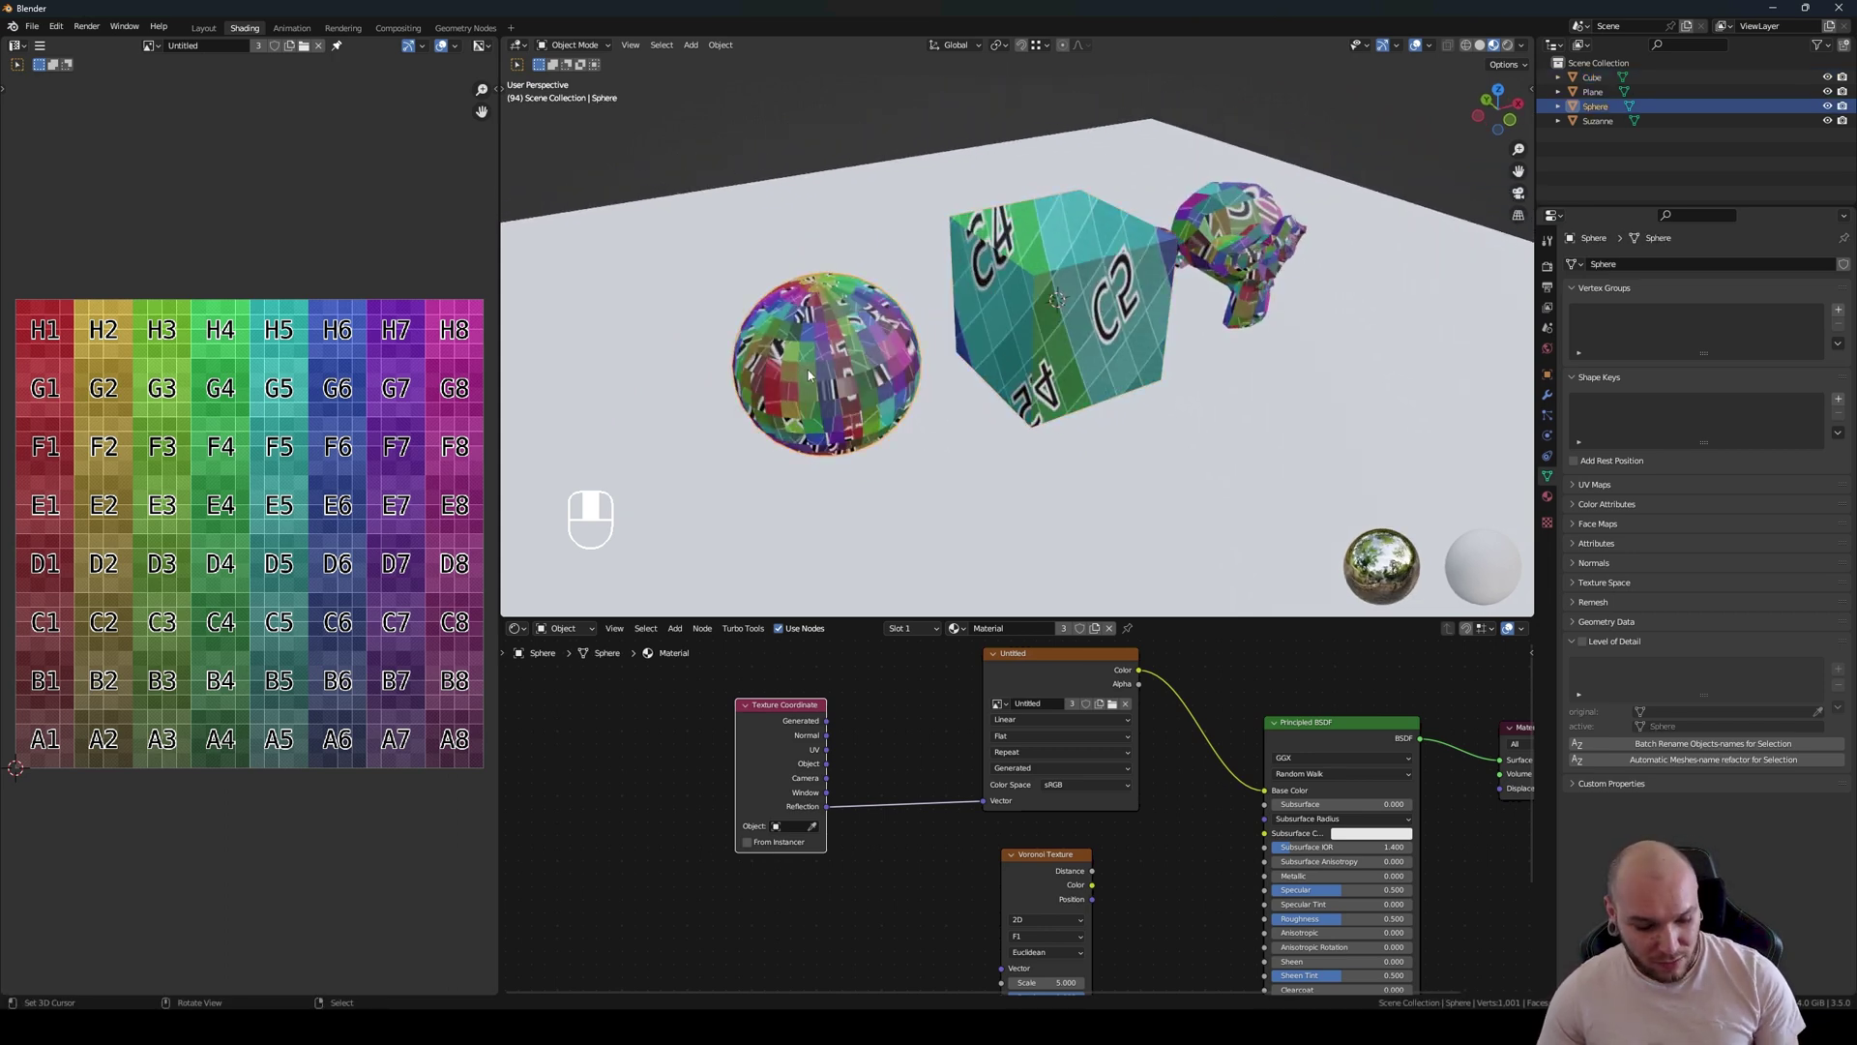
pyautogui.press('q')
pyautogui.click(810, 373)
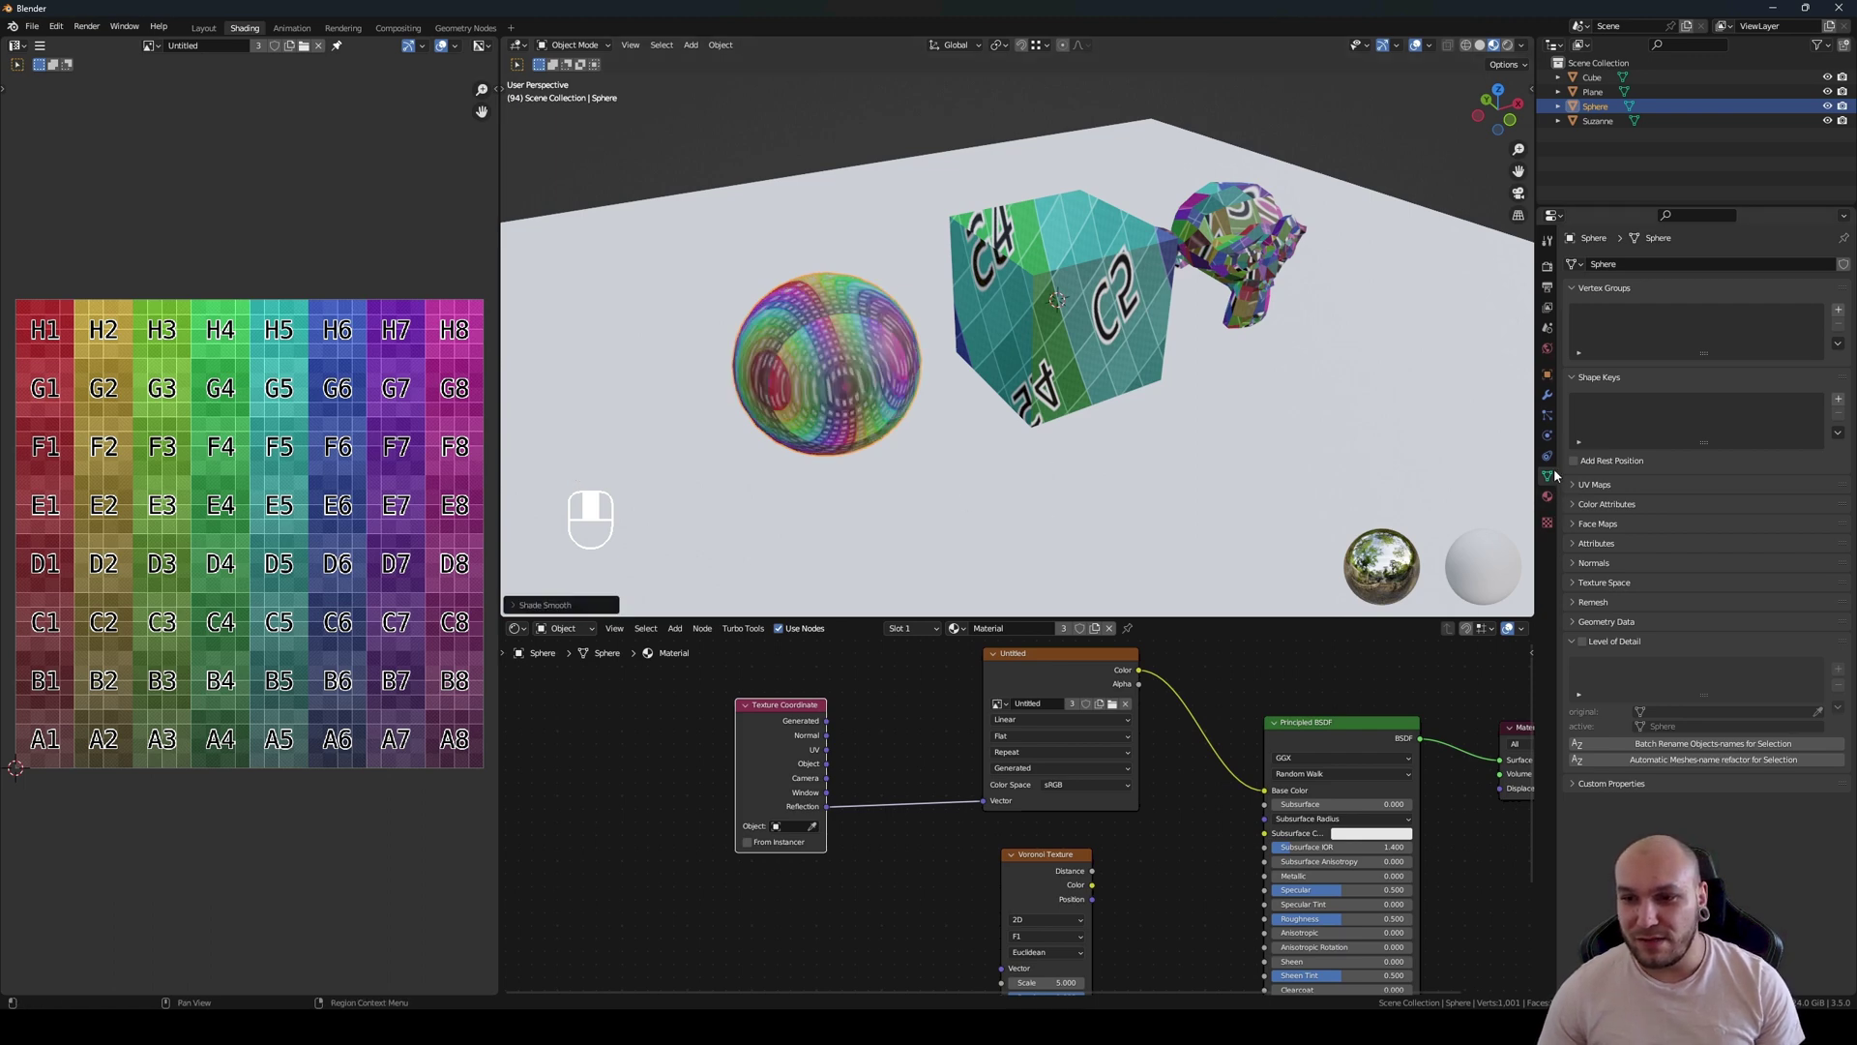
pyautogui.moveTo(1209, 386); pyautogui.dragTo(1059, 398, button='middle')
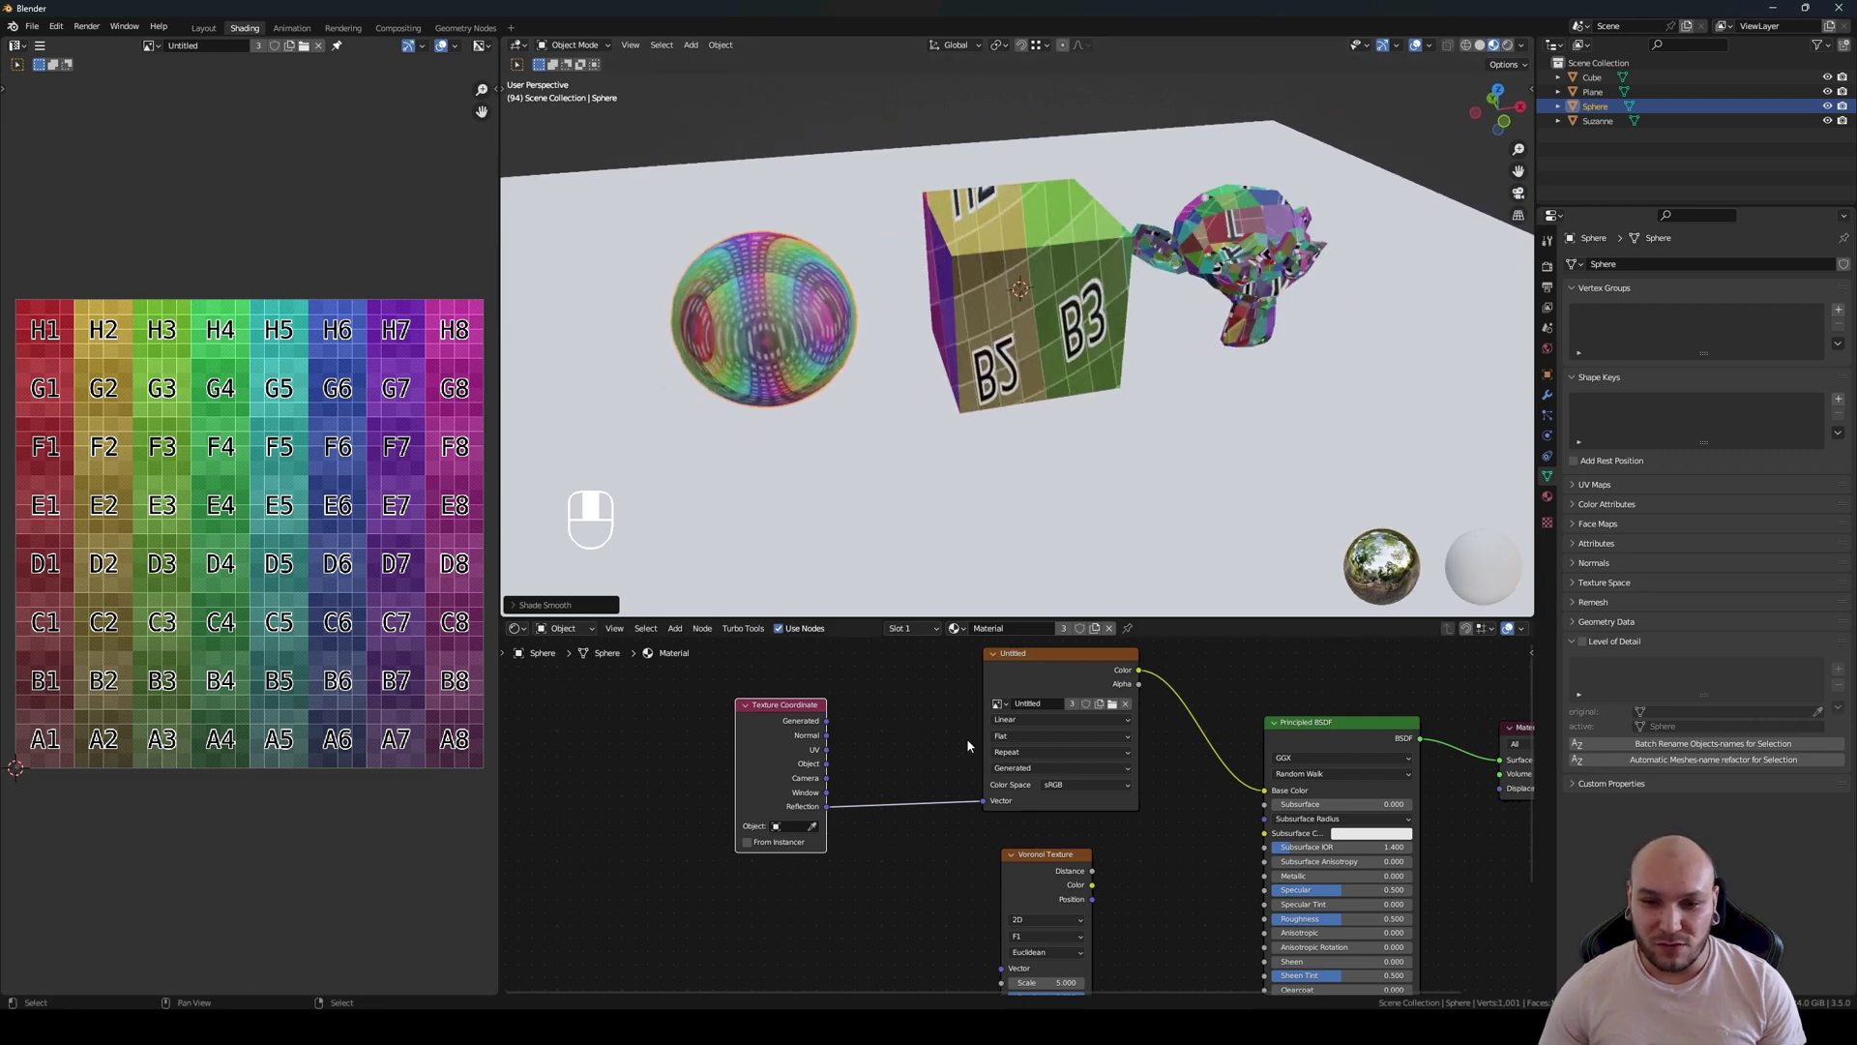
# Step: Delete the image texture node and add an Environment Texture node beside the Texture Coordinate node
pyautogui.scroll(-2, 967, 736)
pyautogui.click(1024, 716)
pyautogui.press('Delete')
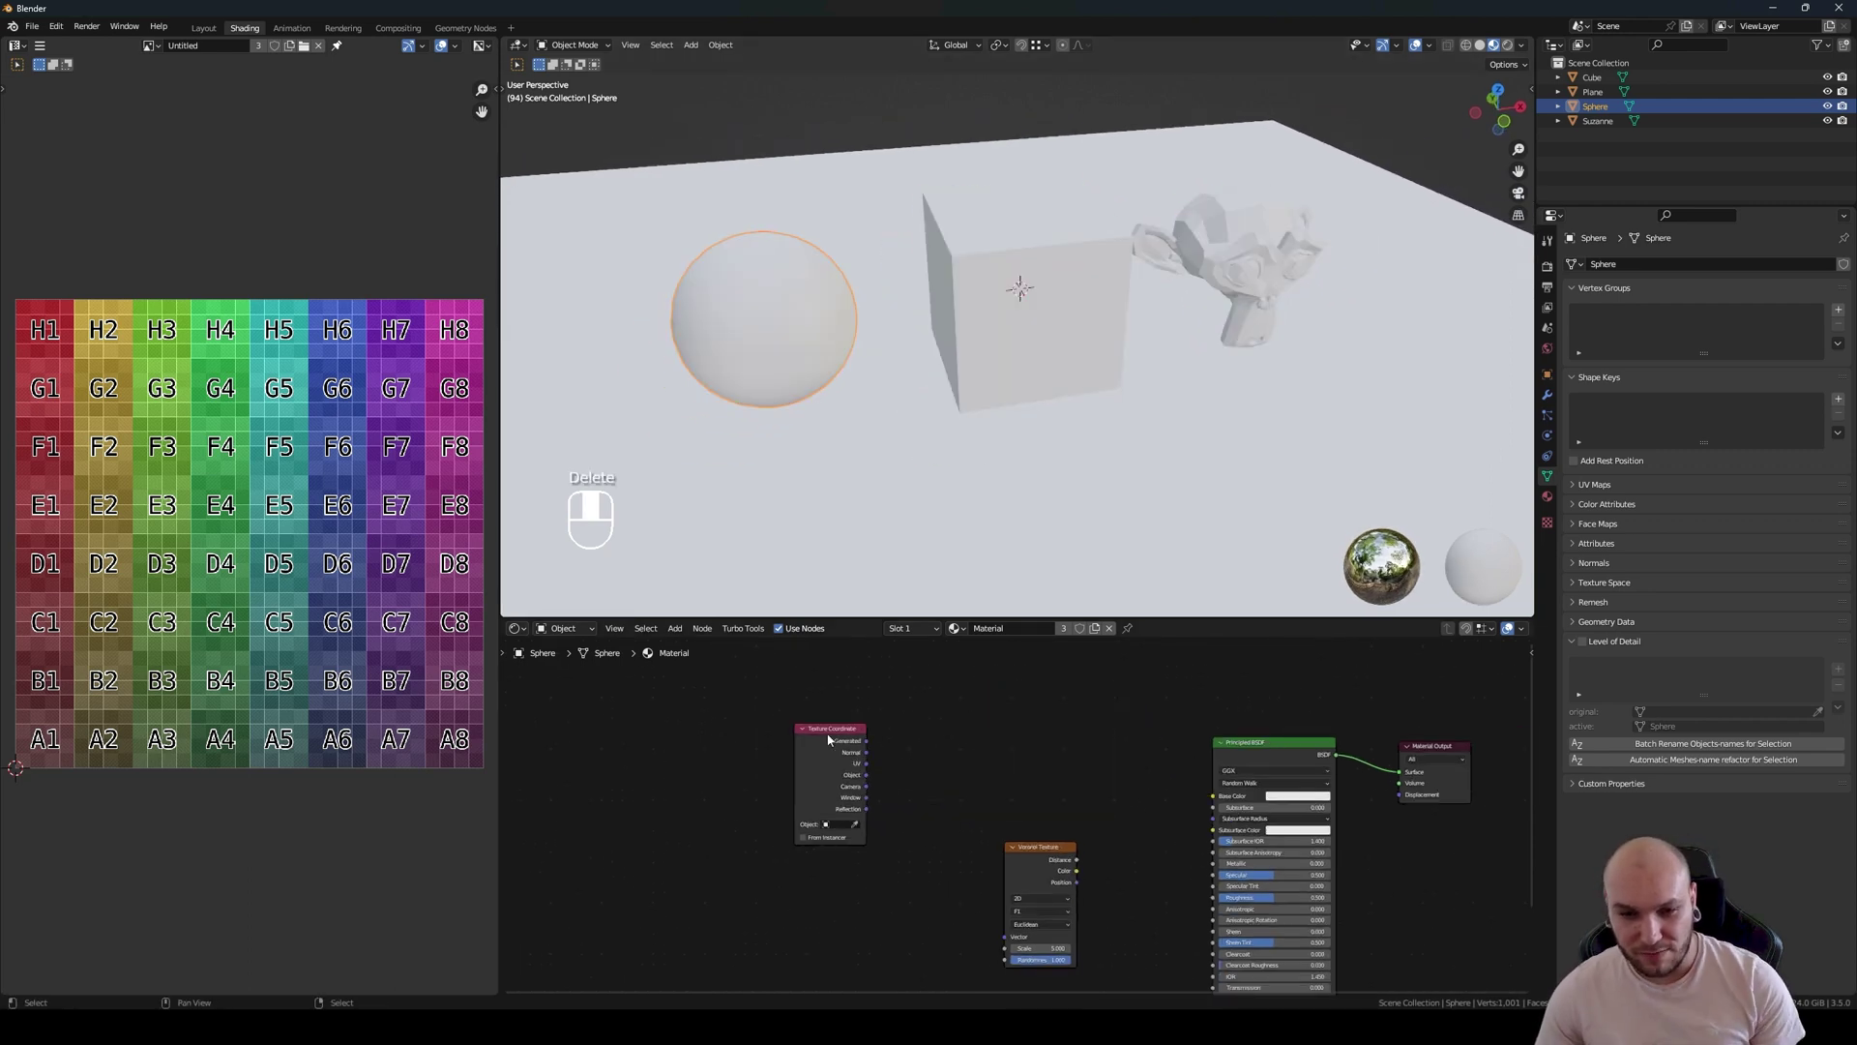
pyautogui.hotkey('shift', 'a')
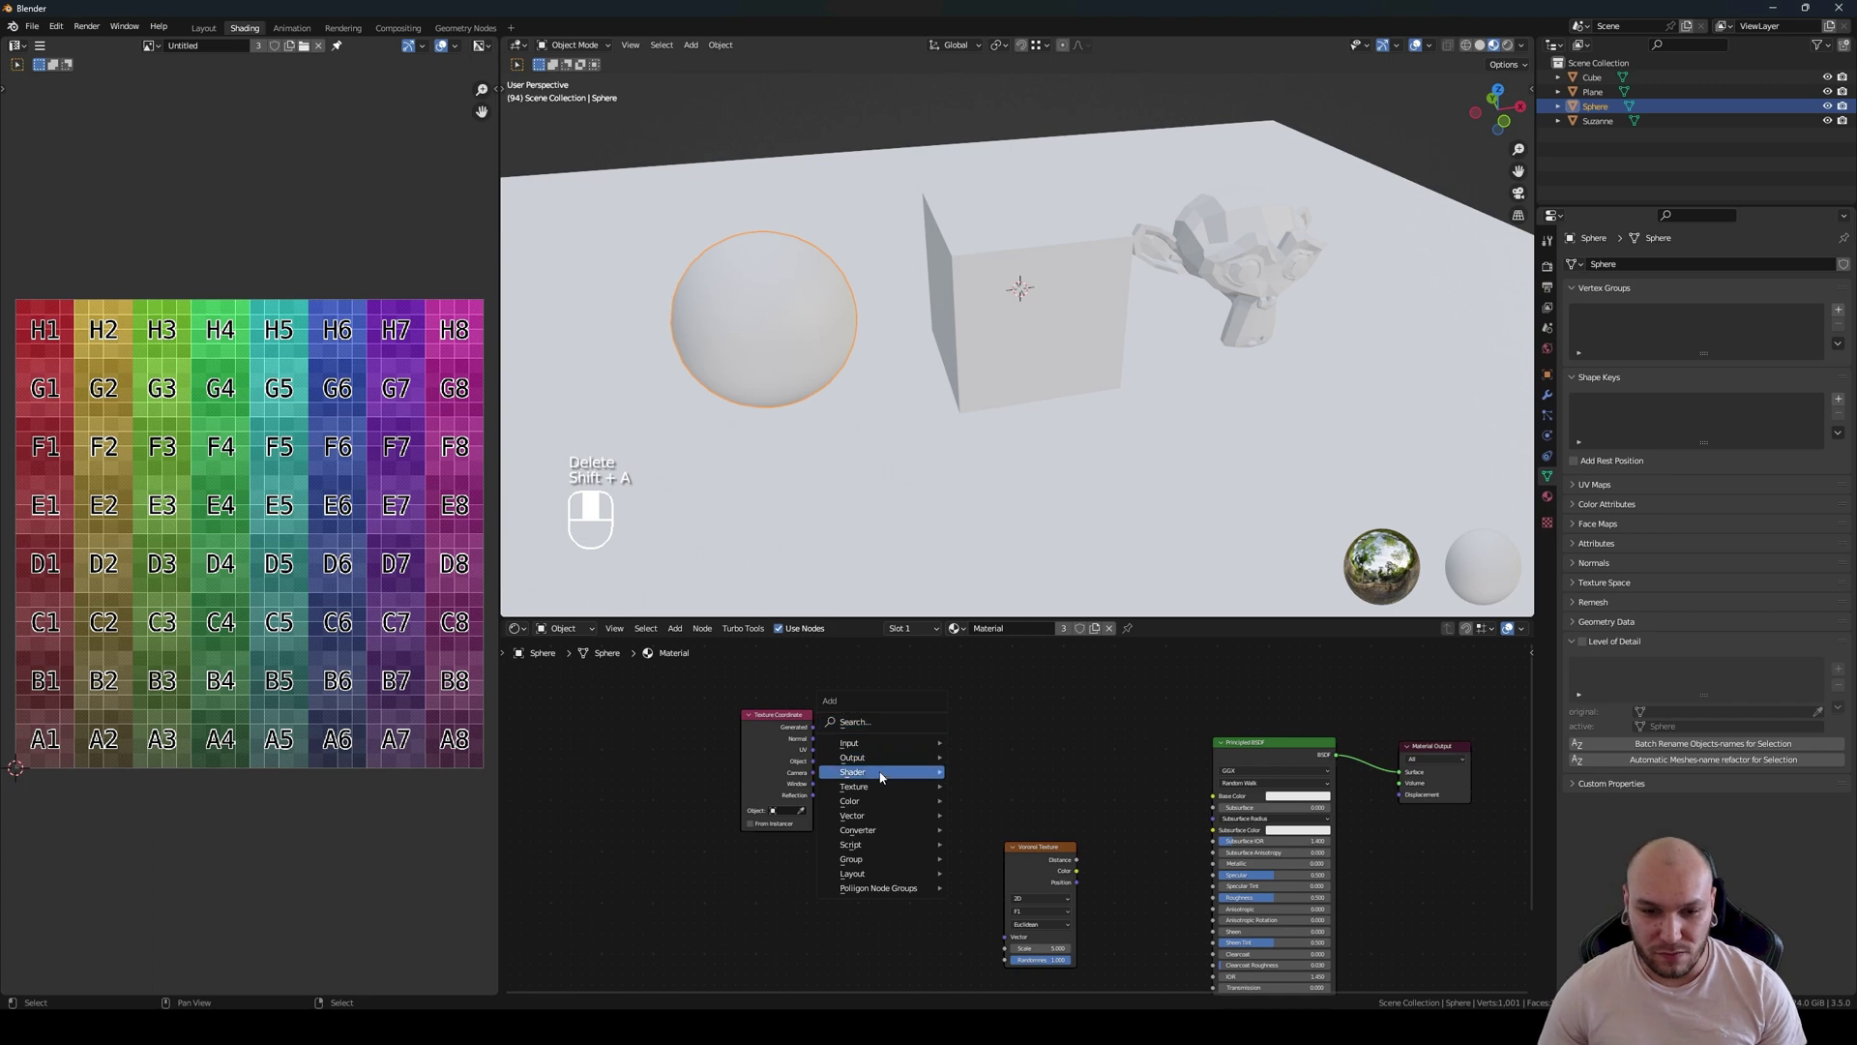
pyautogui.moveTo(900, 785)
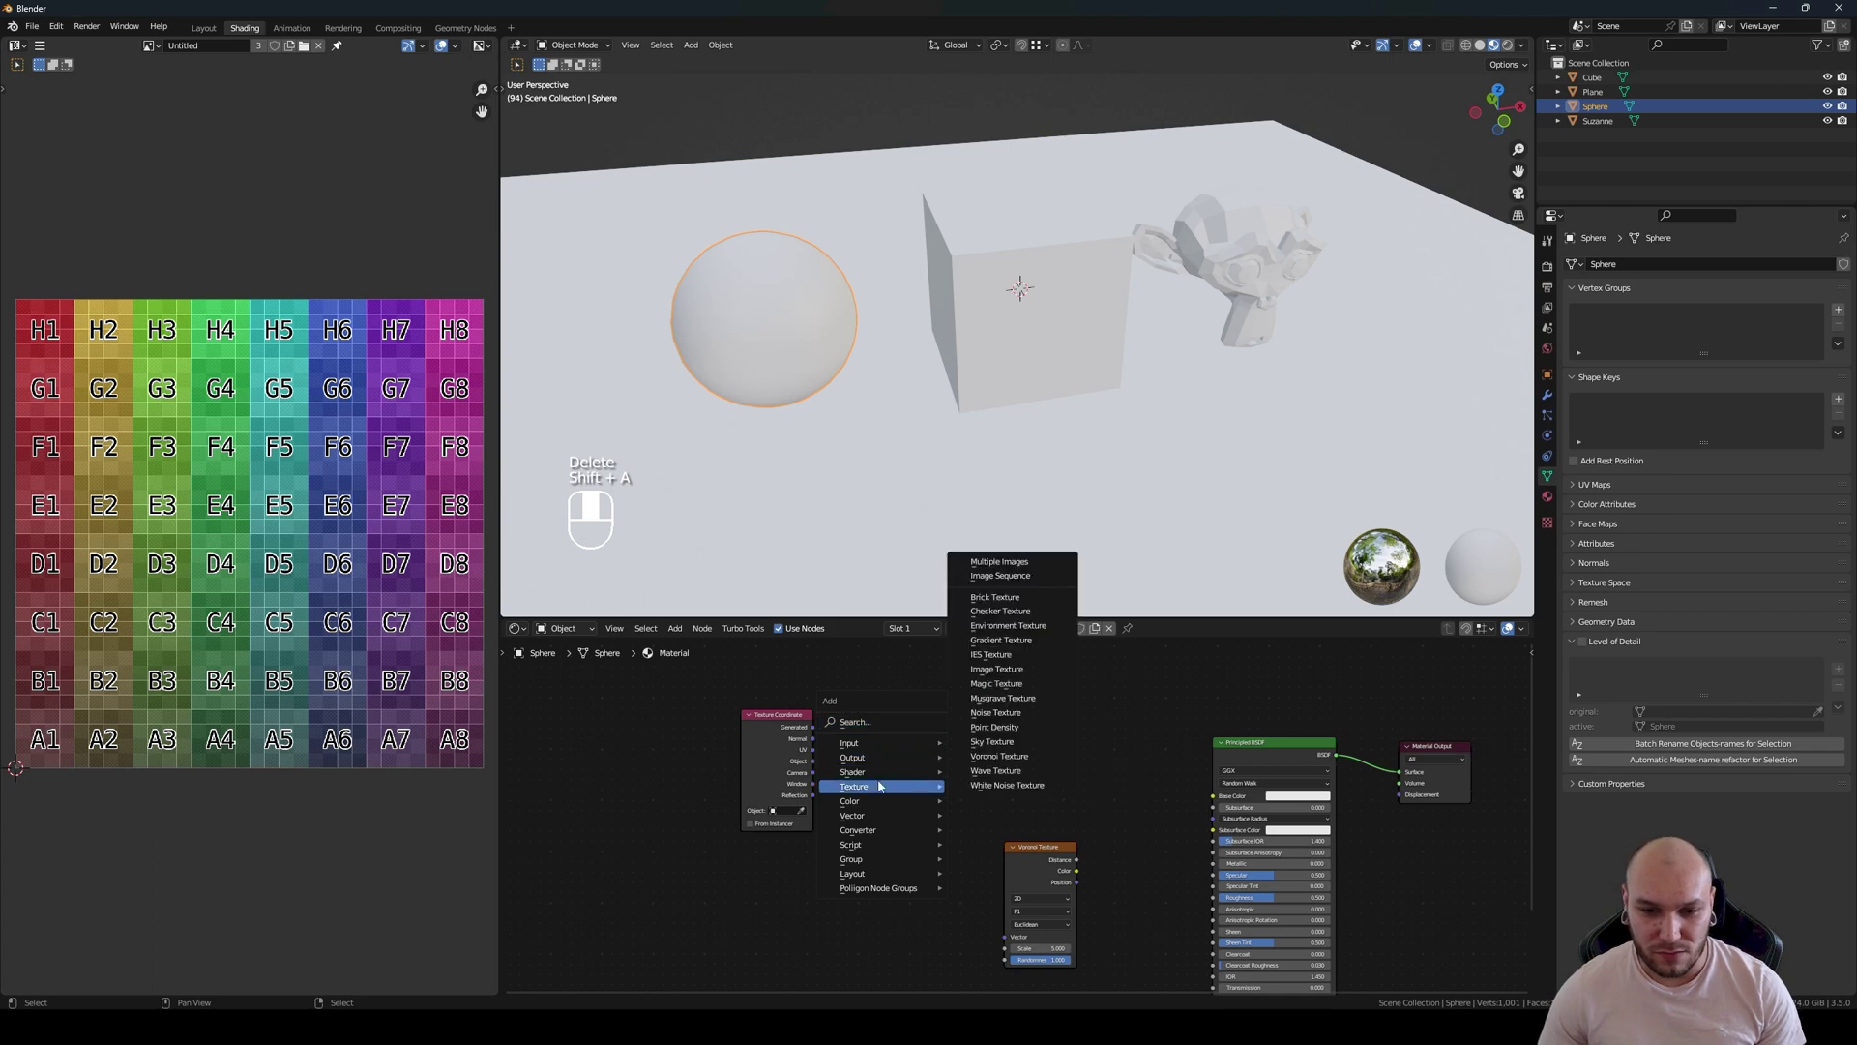
pyautogui.click(1014, 628)
# Step: Load the outdoor city HDRI image from disk into the Environment Texture node
pyautogui.click(1041, 730)
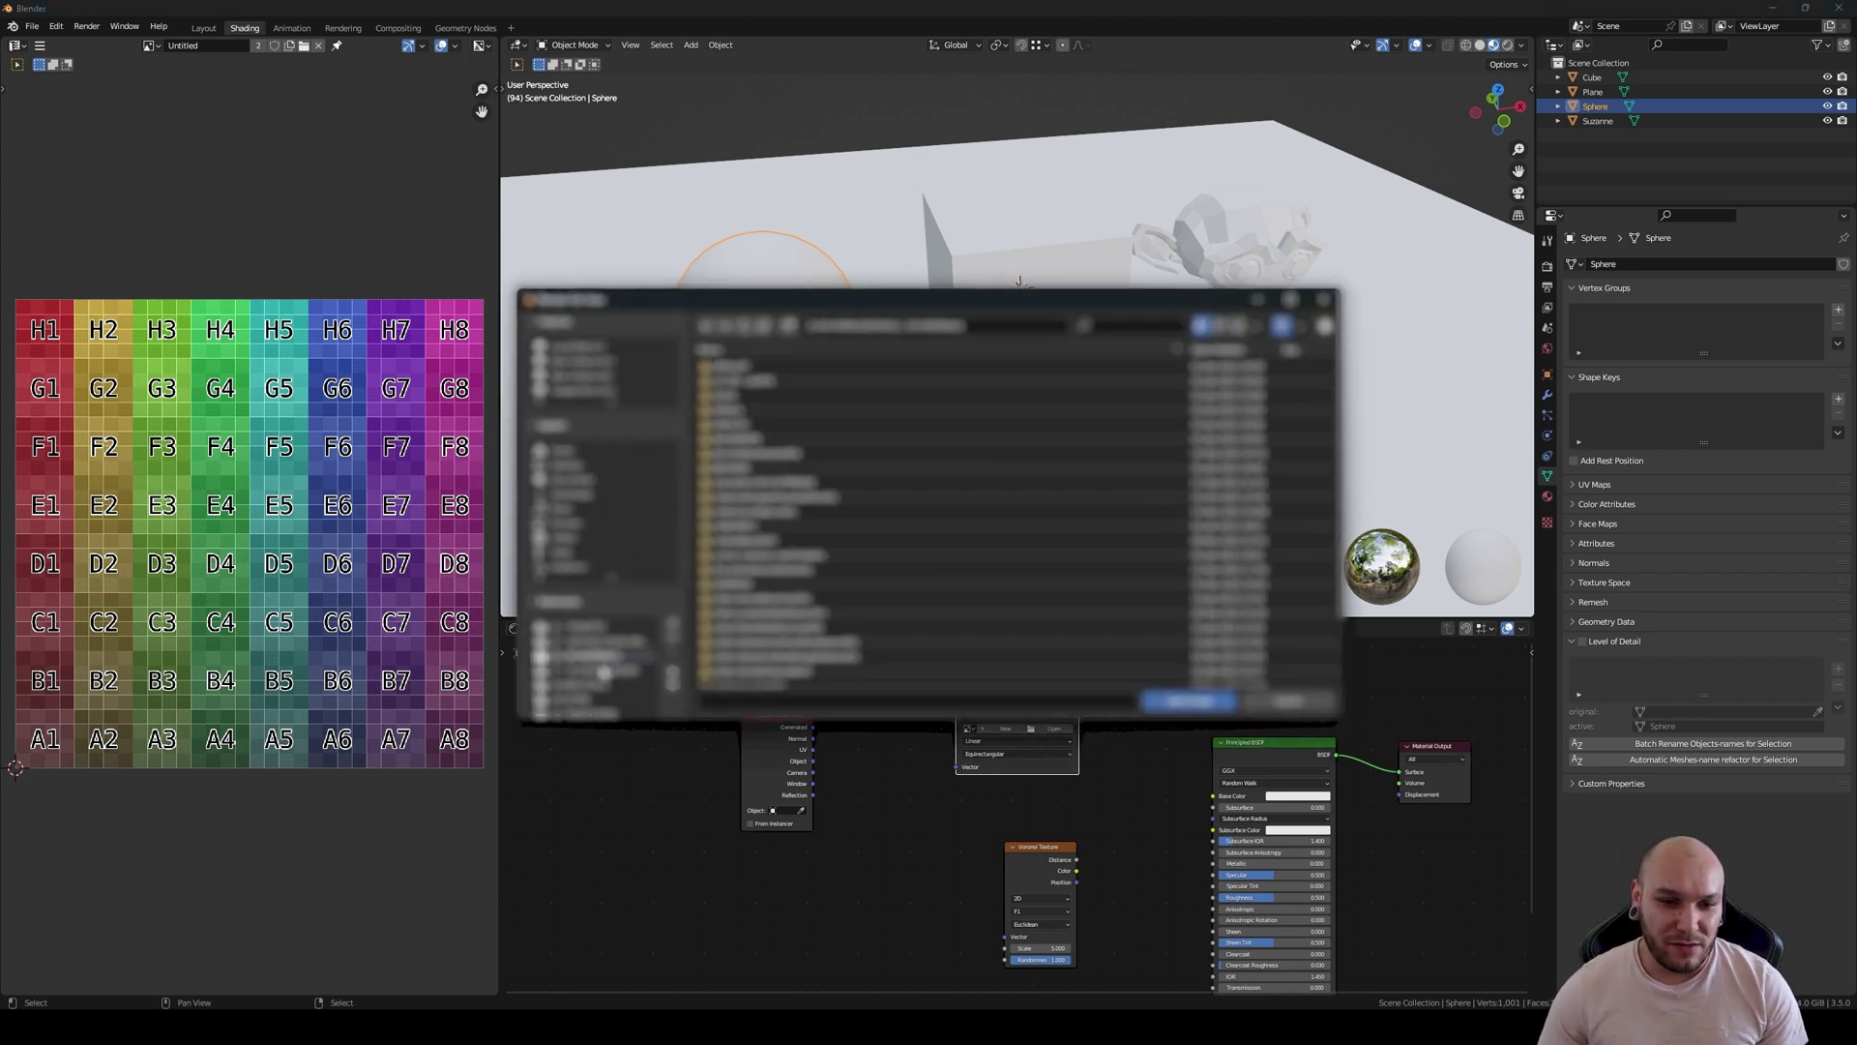
pyautogui.click(604, 658)
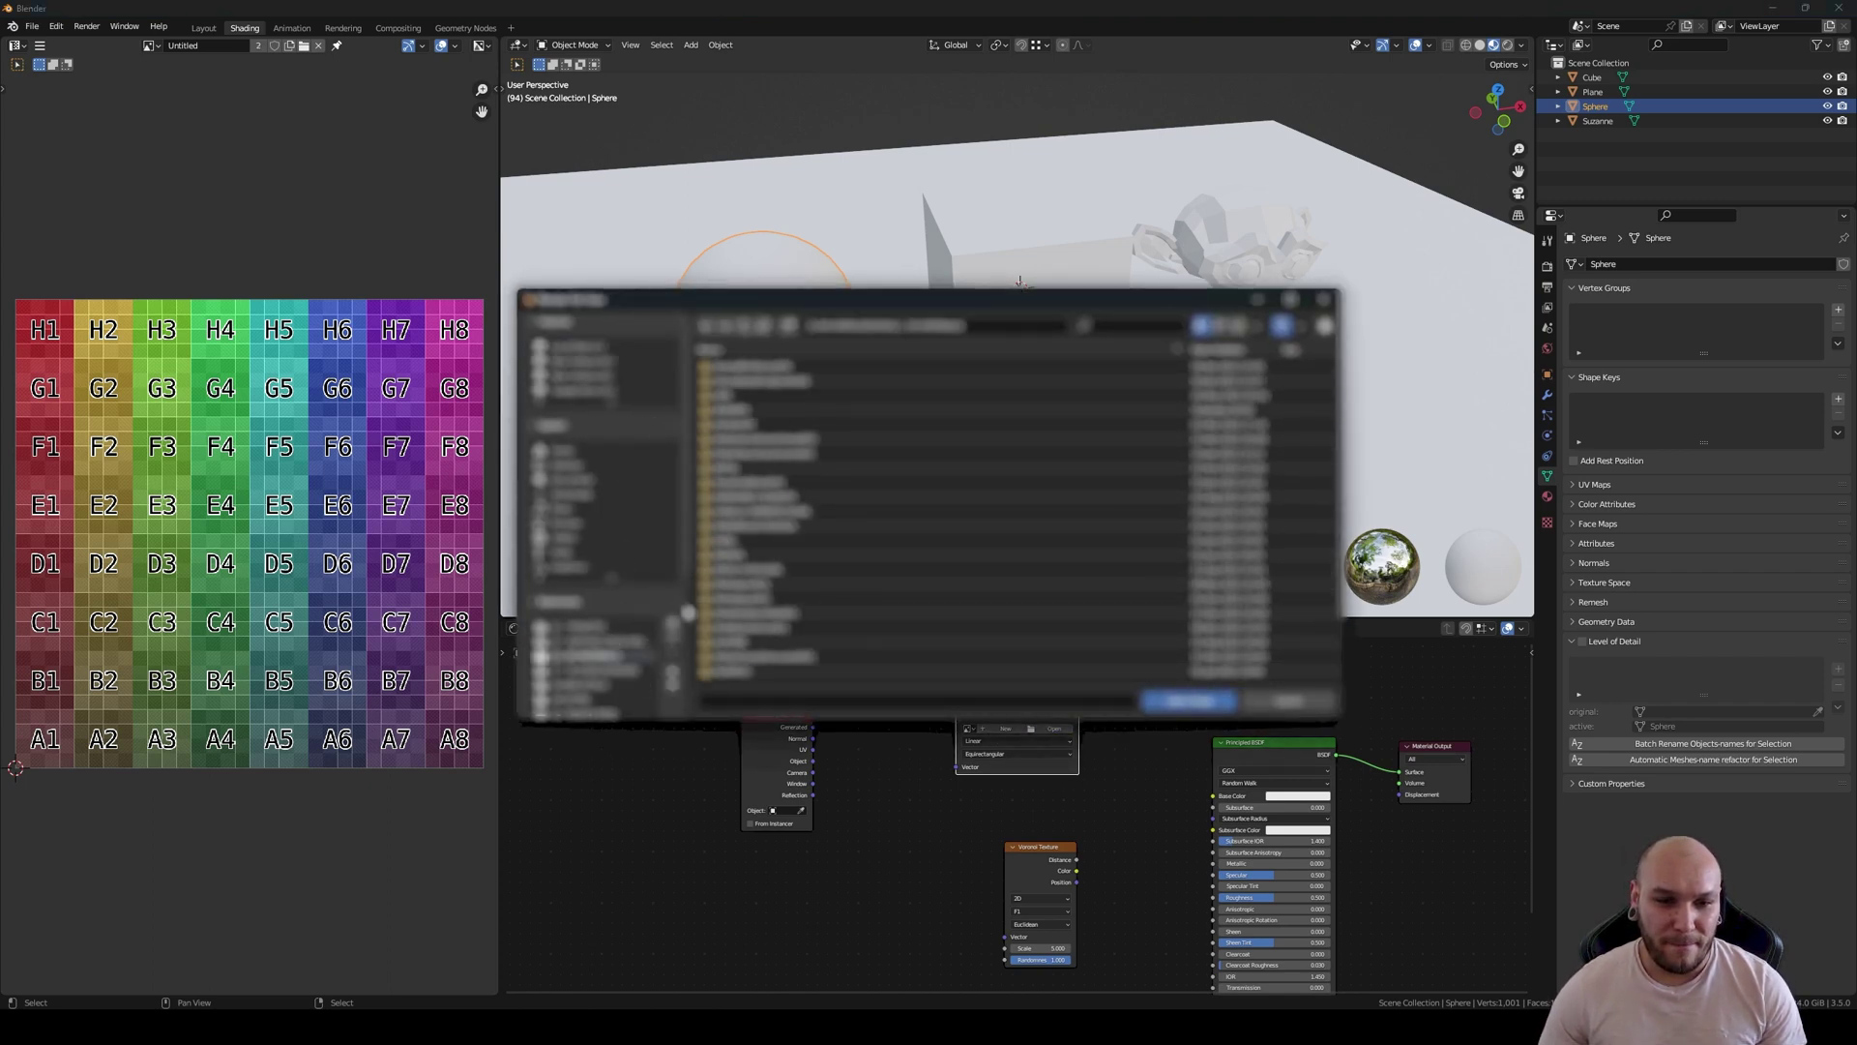
pyautogui.scroll(2, 774, 599)
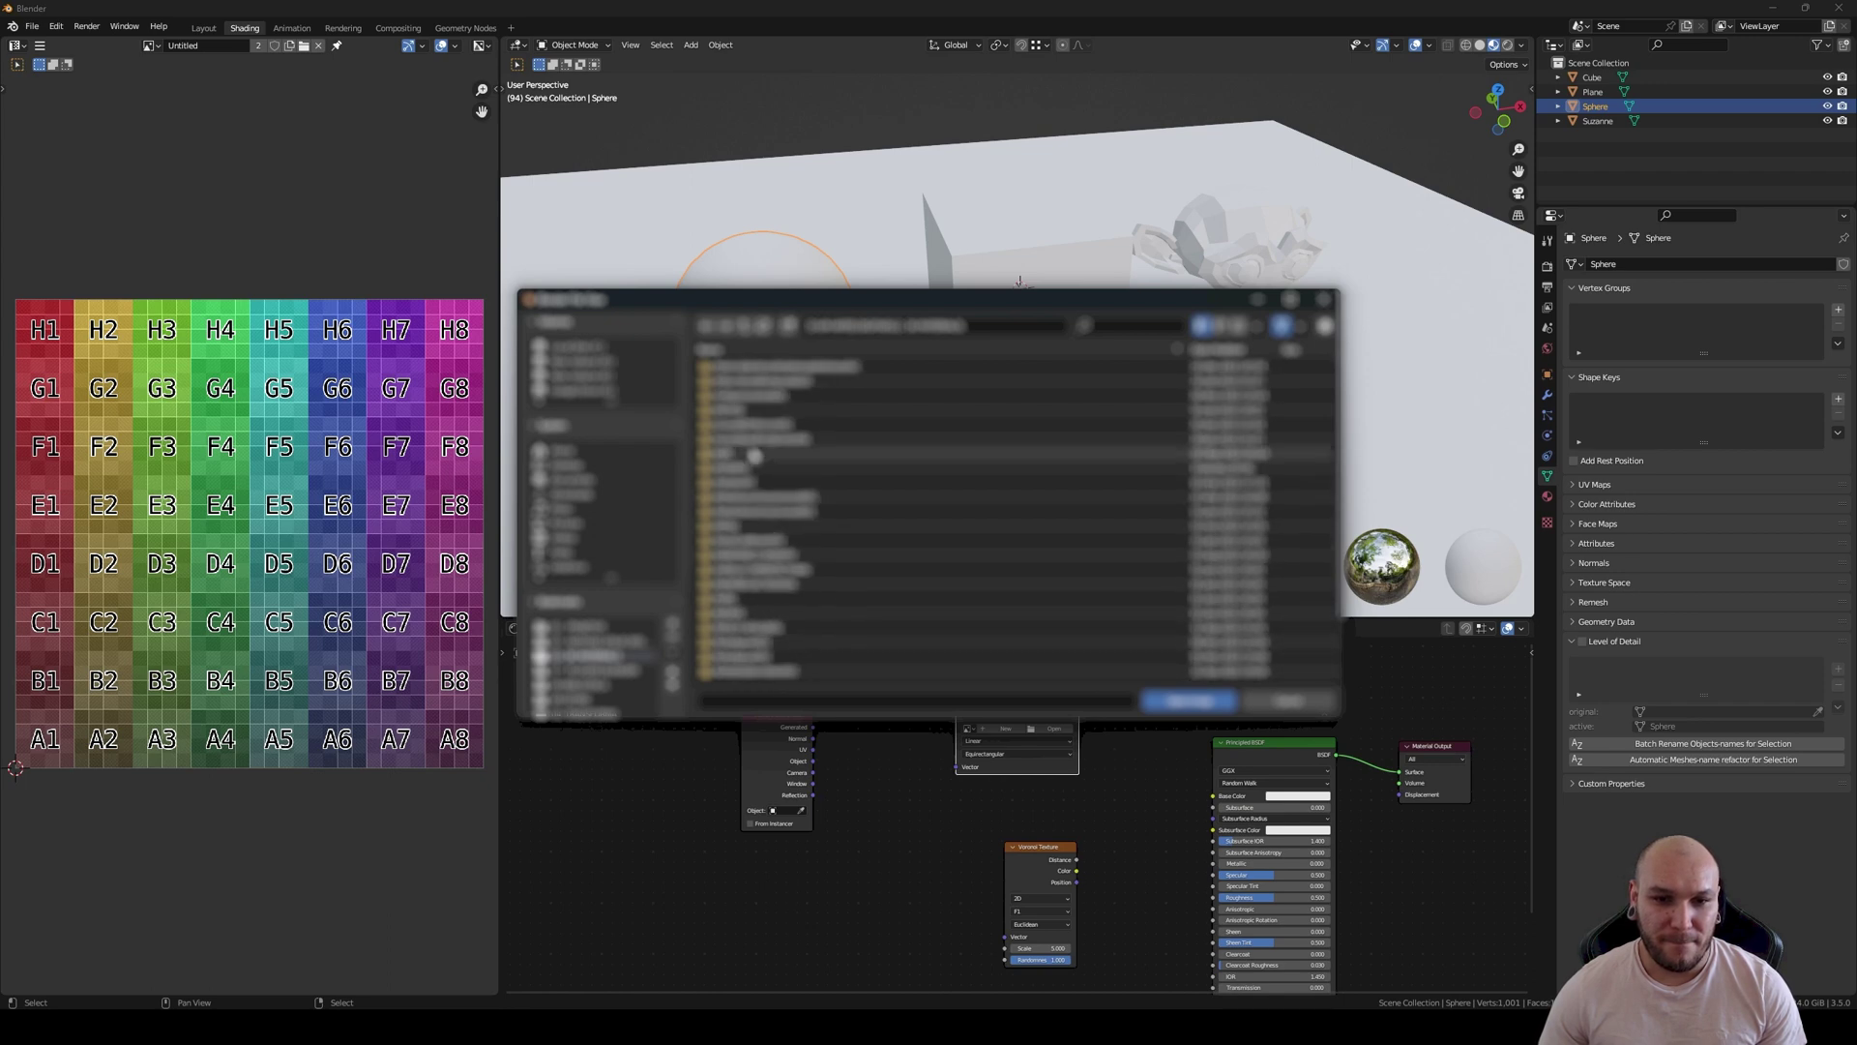
pyautogui.click(730, 455)
pyautogui.doubleClick(963, 427)
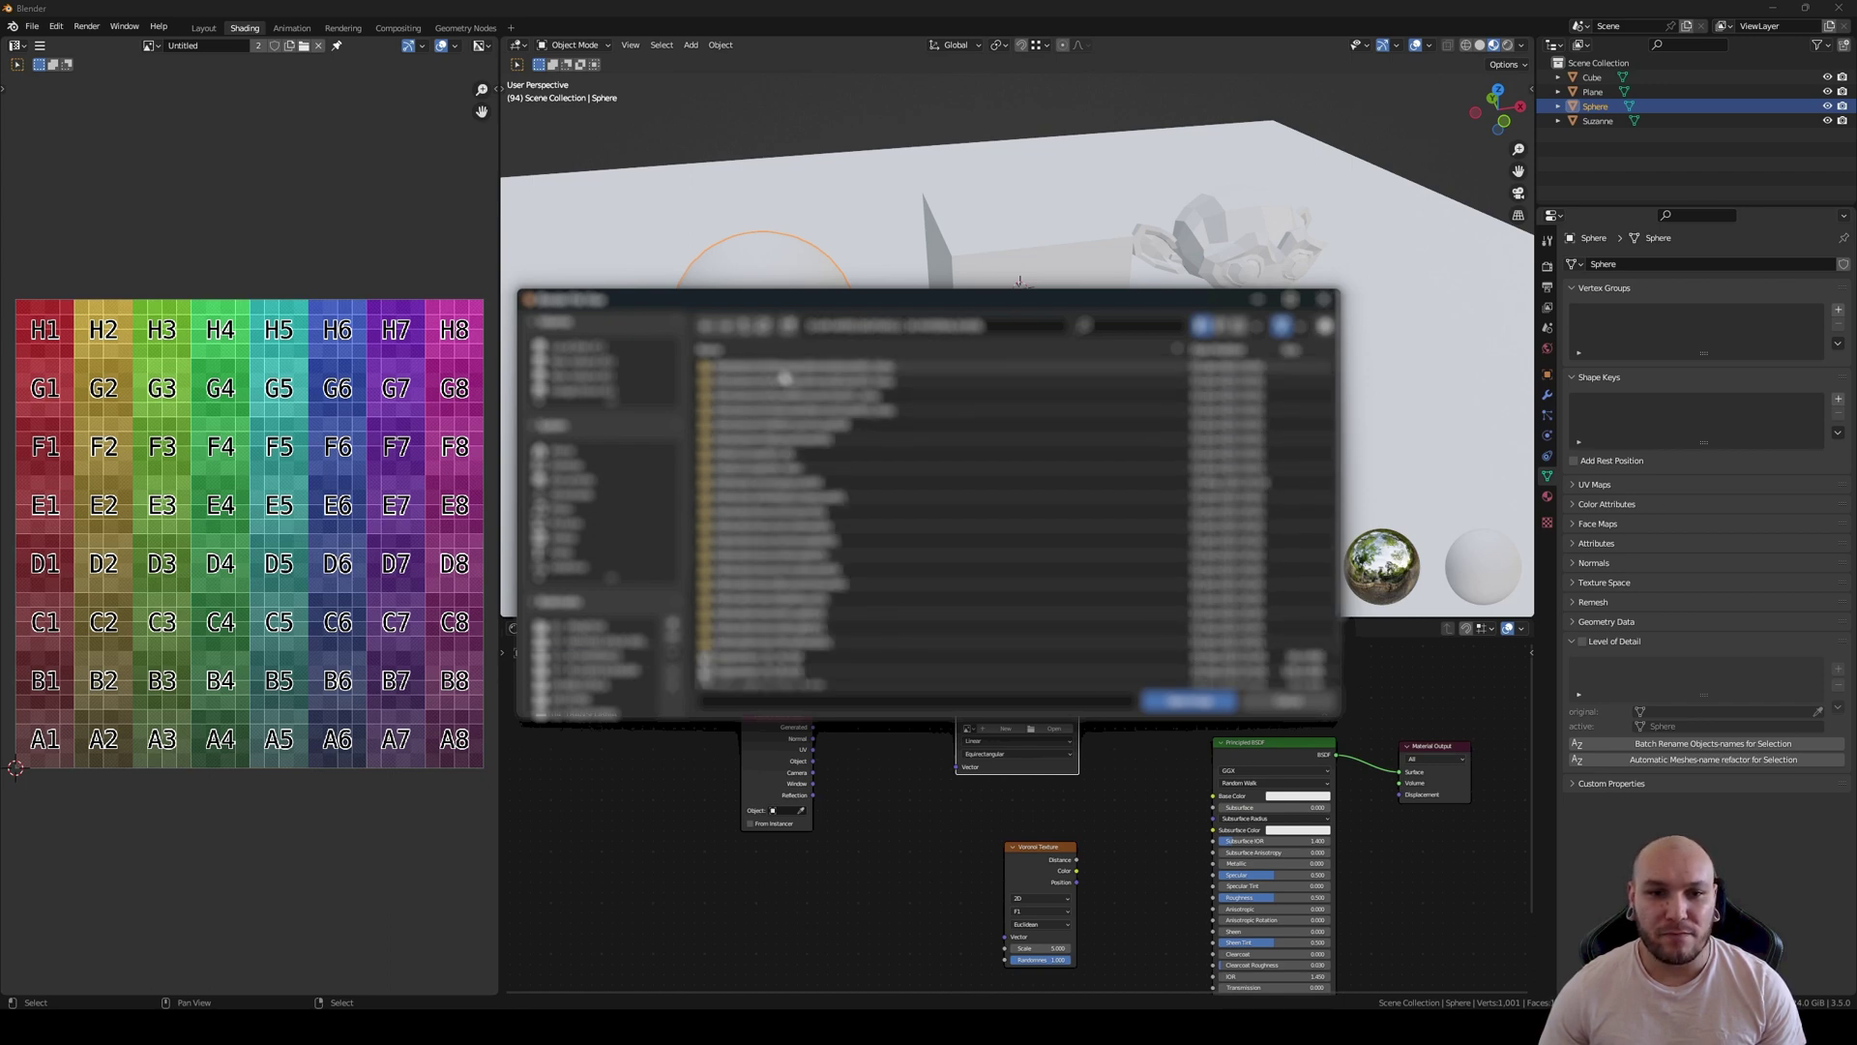
pyautogui.doubleClick(871, 366)
pyautogui.click(822, 373)
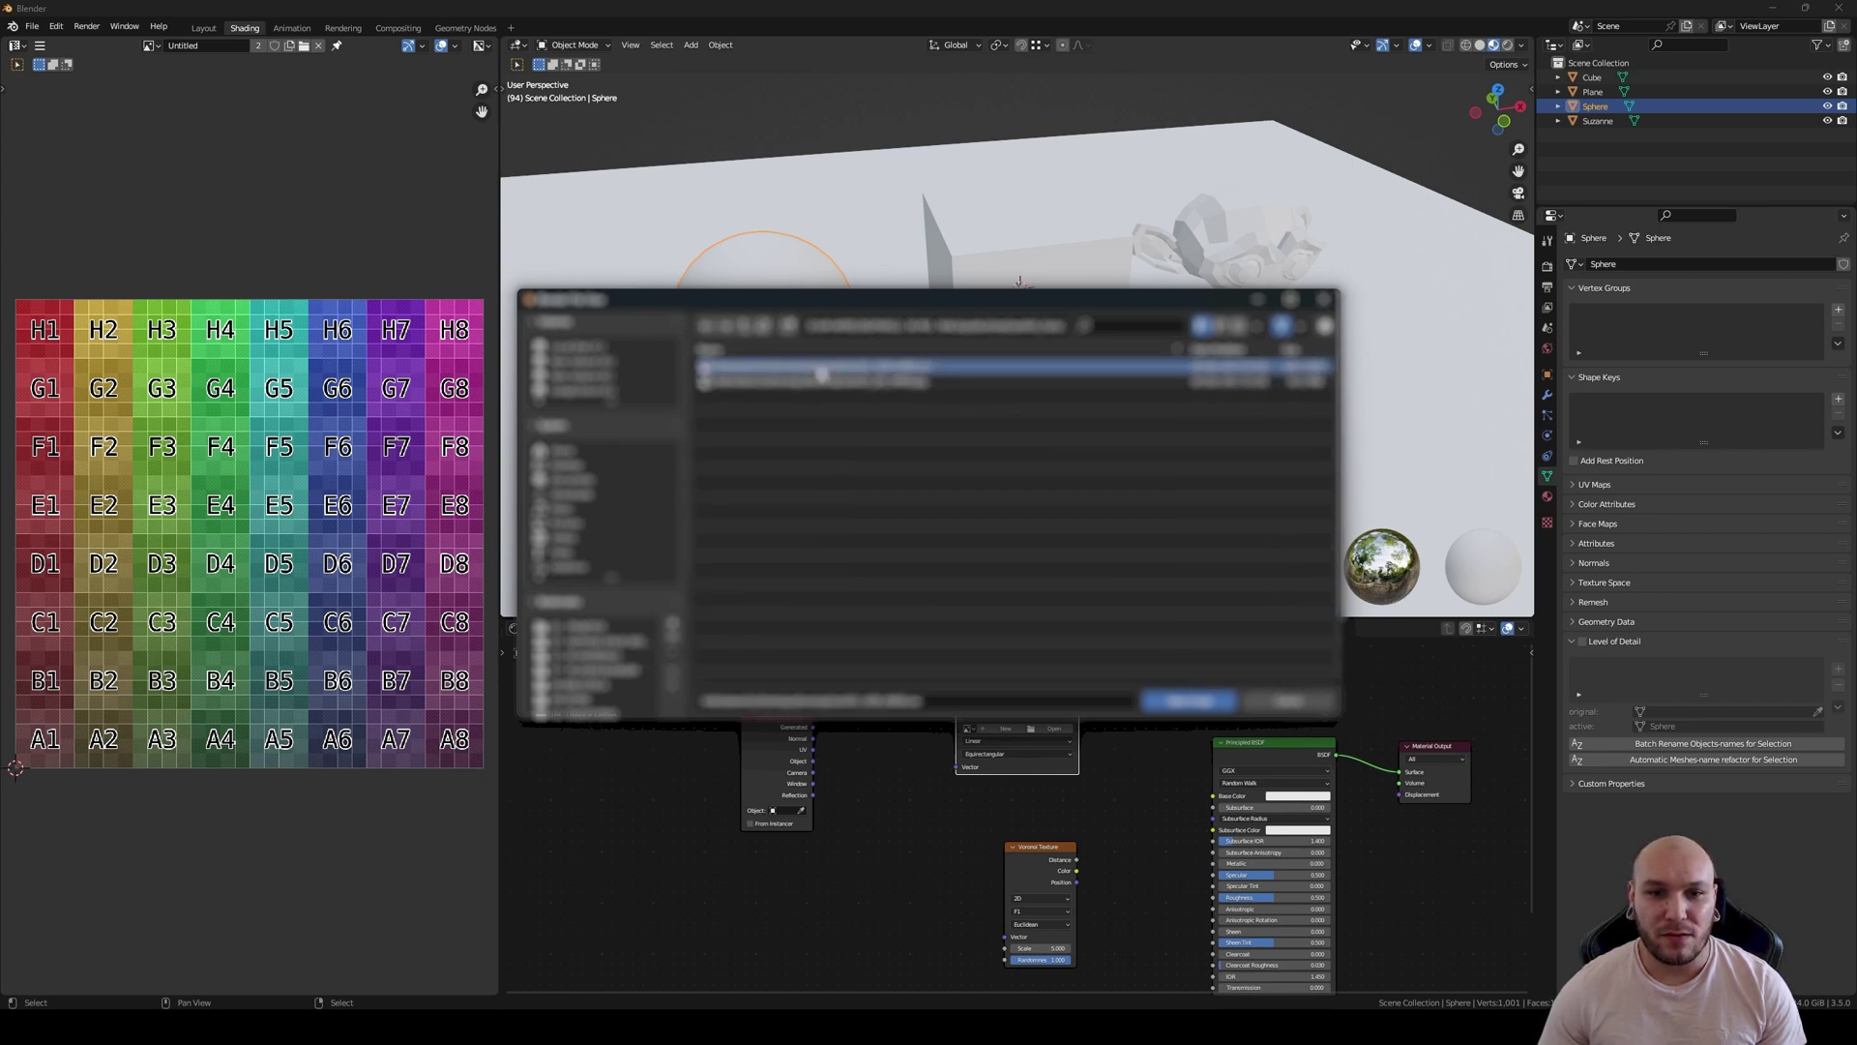
pyautogui.click(876, 383)
pyautogui.click(1188, 701)
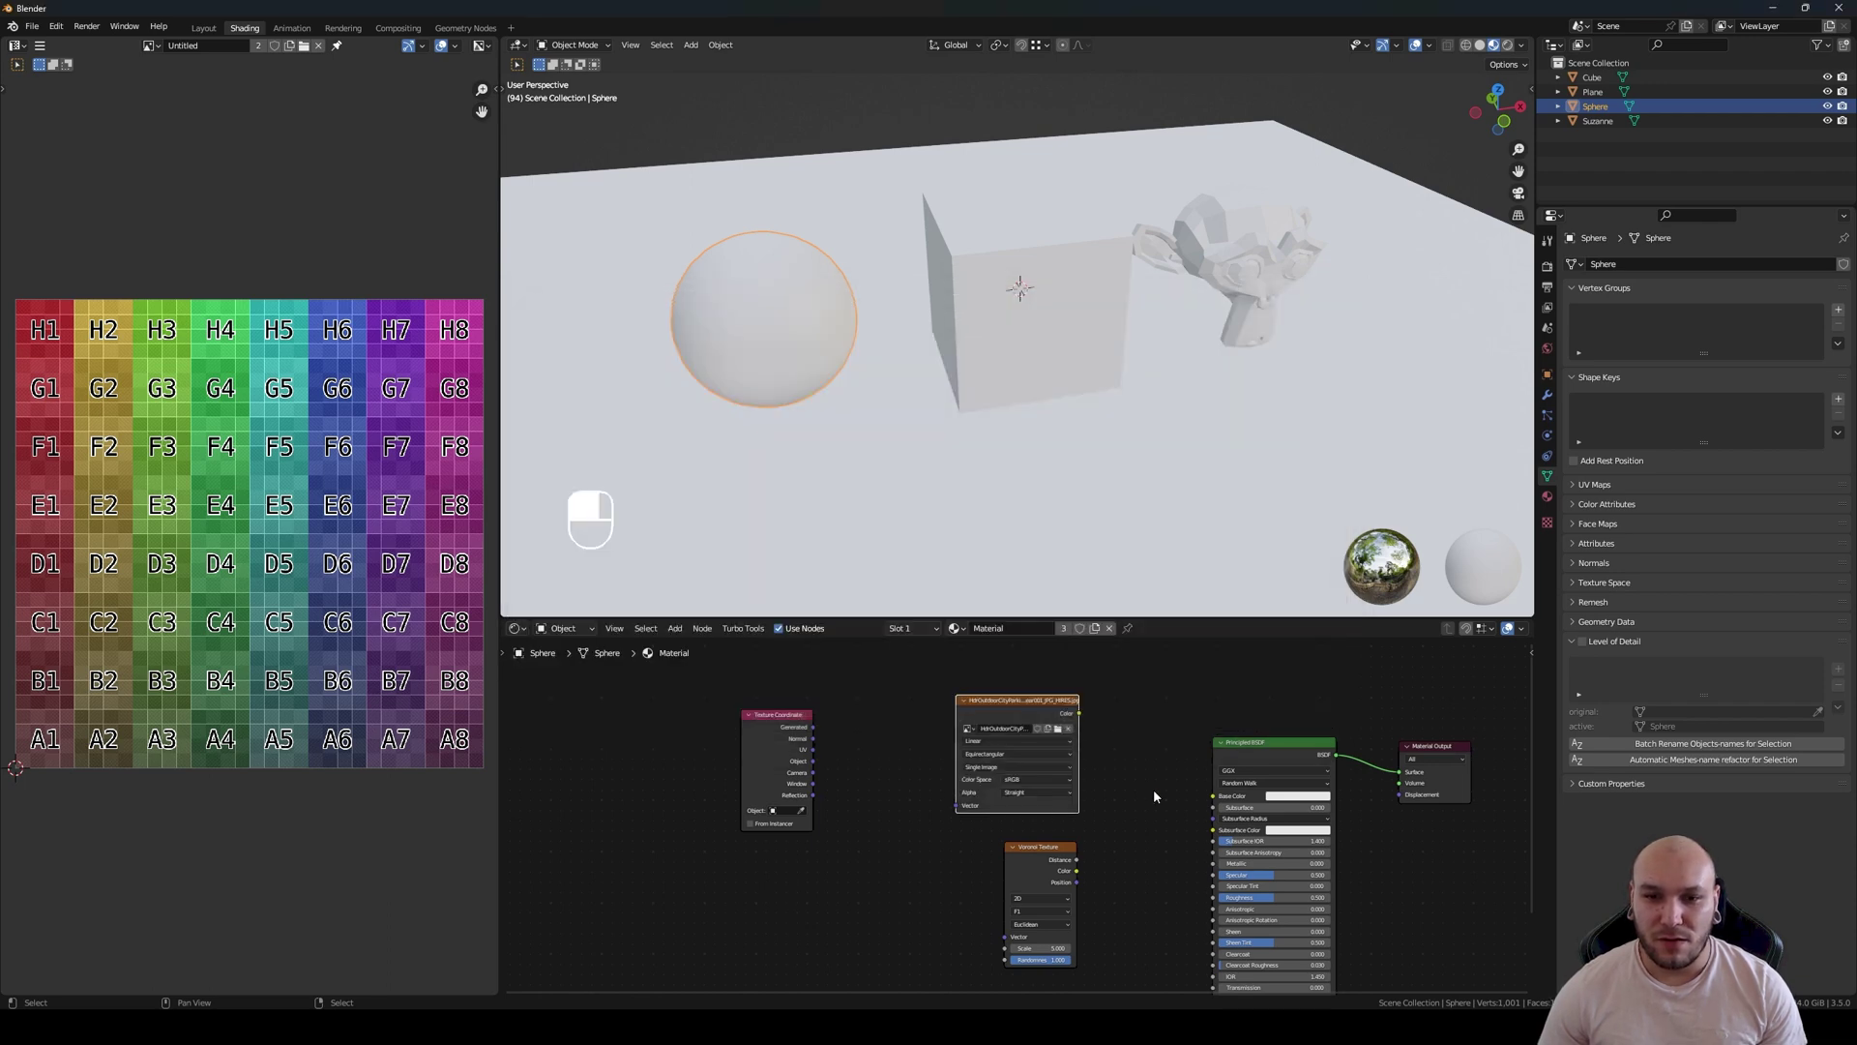
# Step: Connect the environment texture's Color to the Principled BSDF's Base Color and inspect the textured objects
pyautogui.moveTo(1077, 713); pyautogui.dragTo(1213, 795)
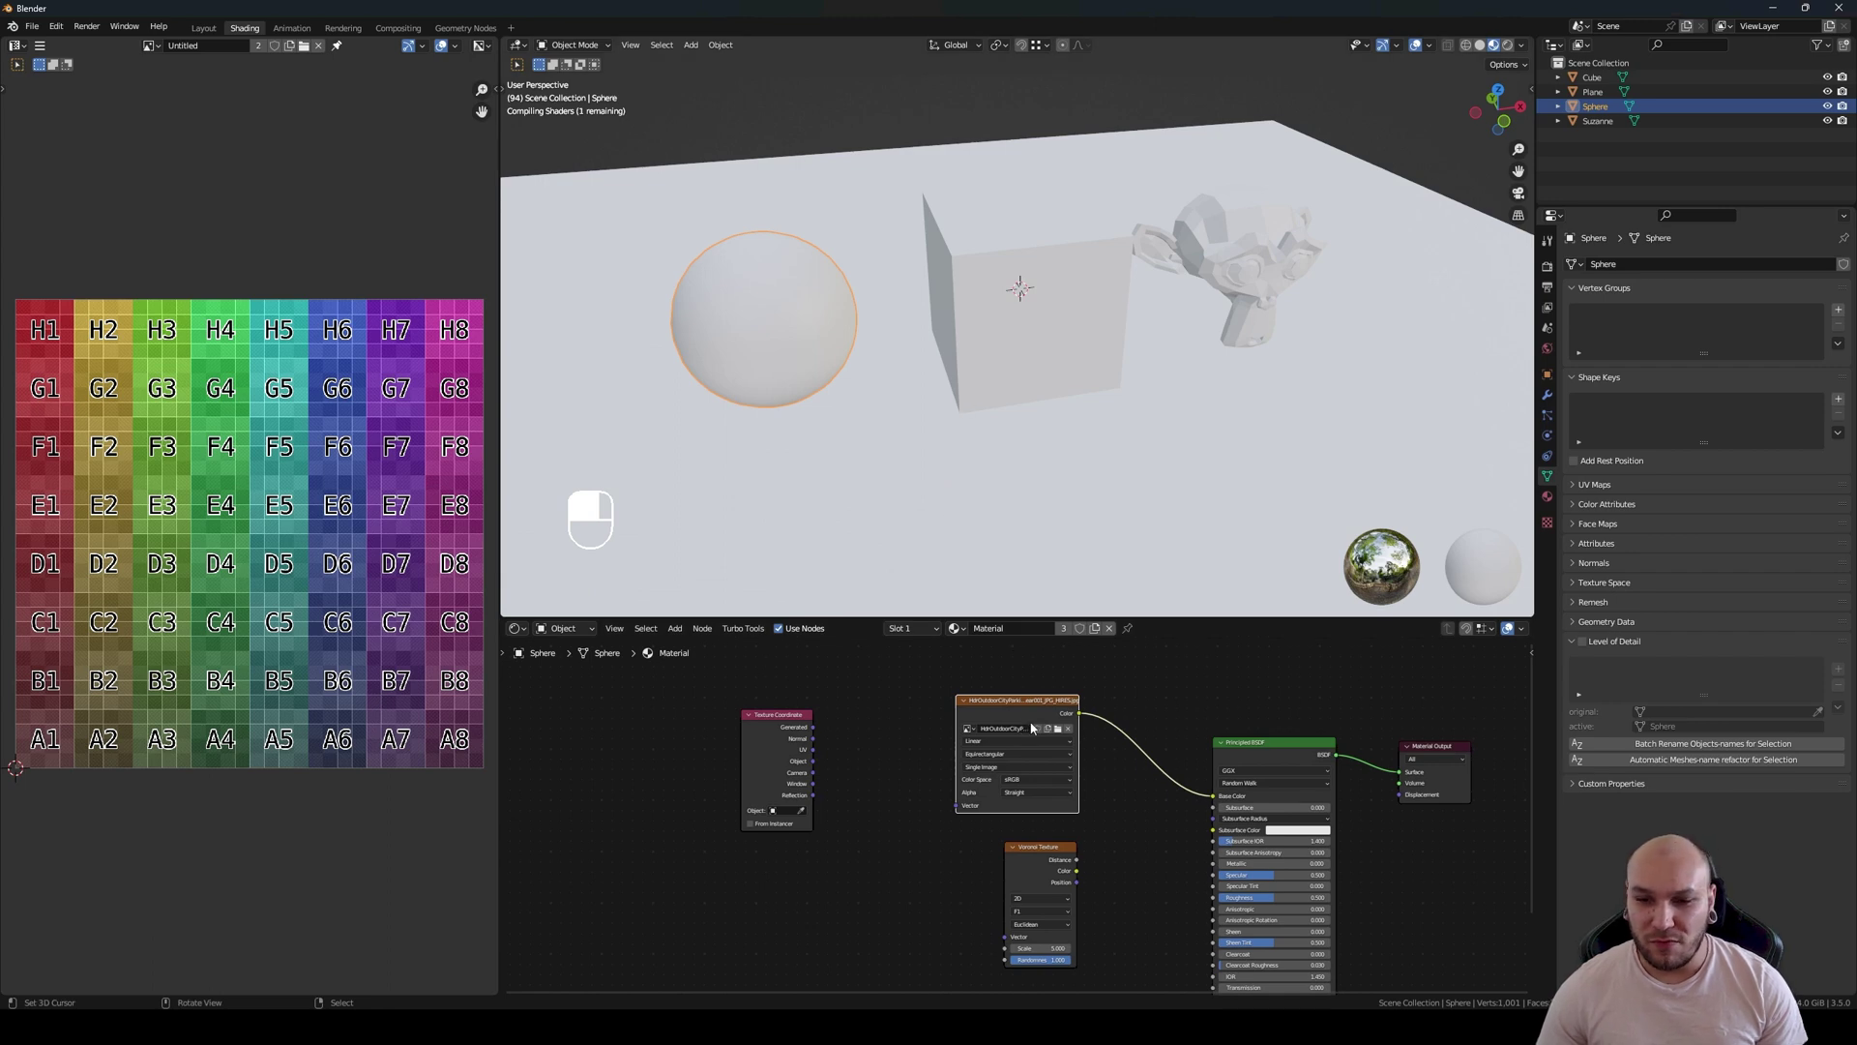
pyautogui.moveTo(1008, 704); pyautogui.dragTo(1023, 705)
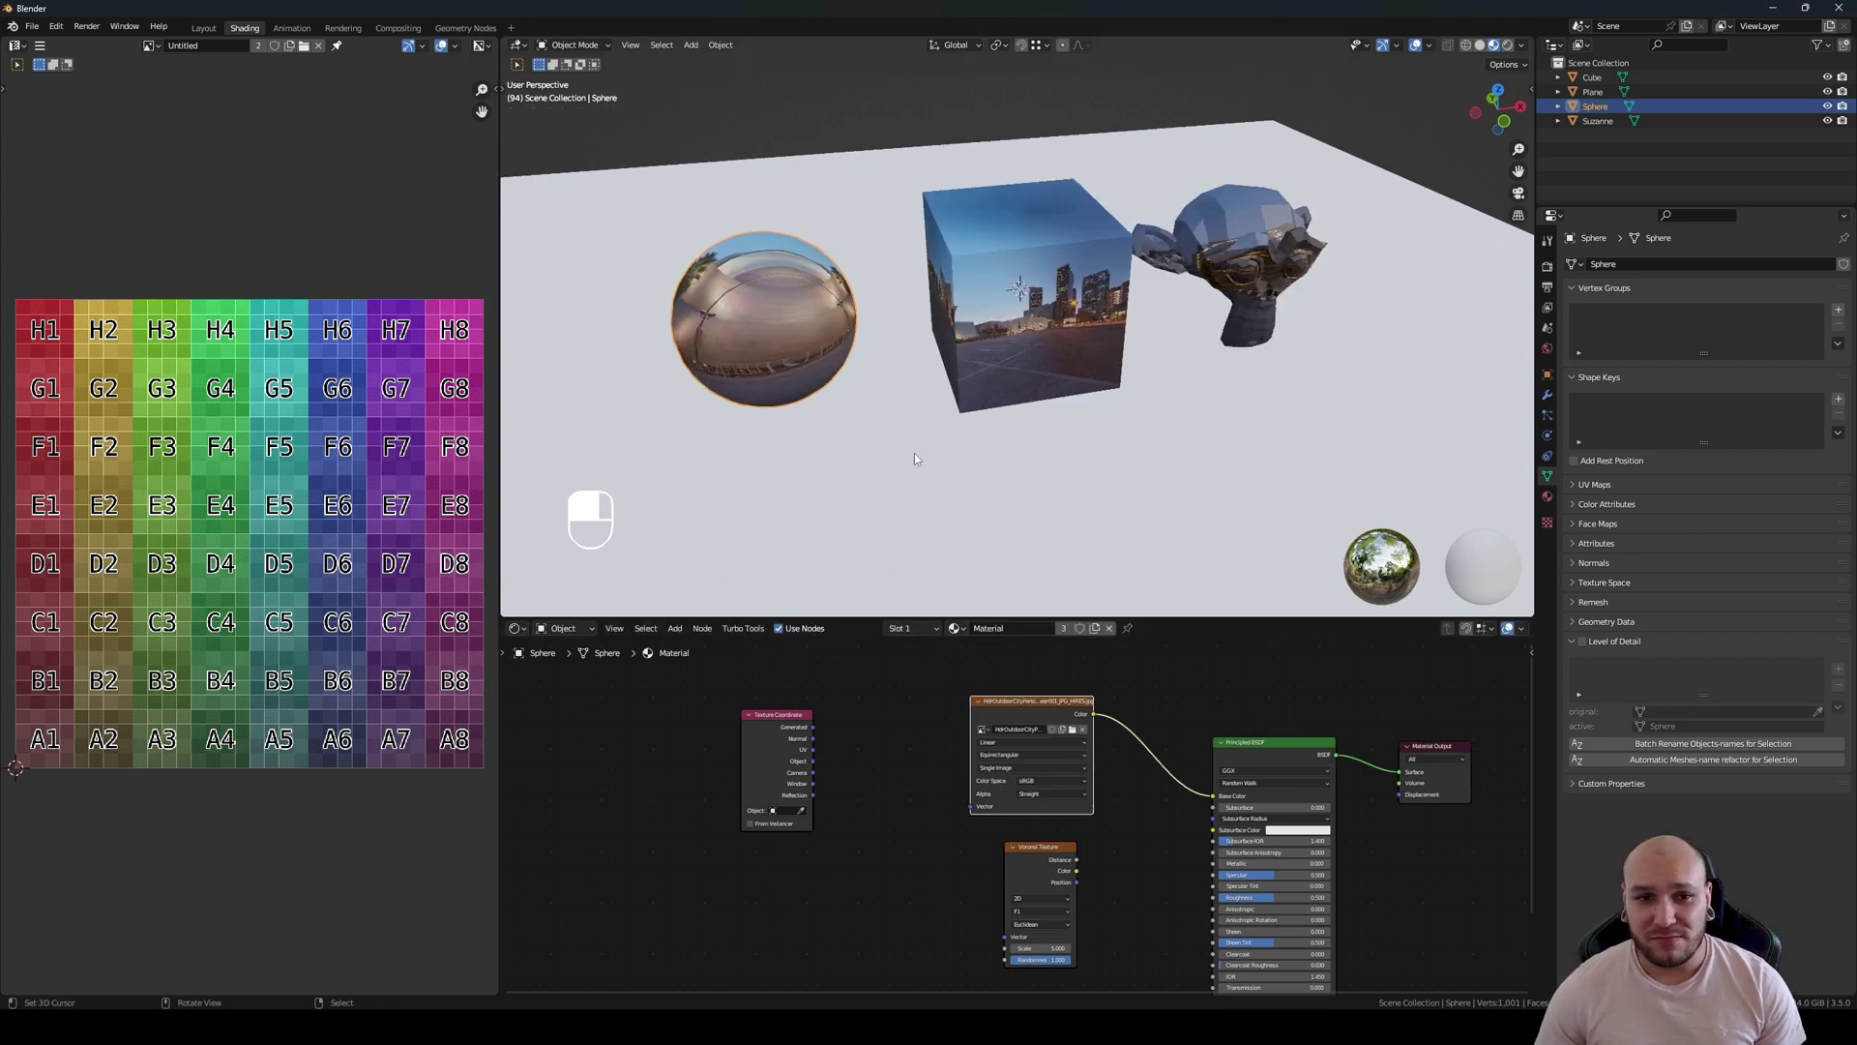
pyautogui.moveTo(914, 452); pyautogui.dragTo(566, 350, button='middle')
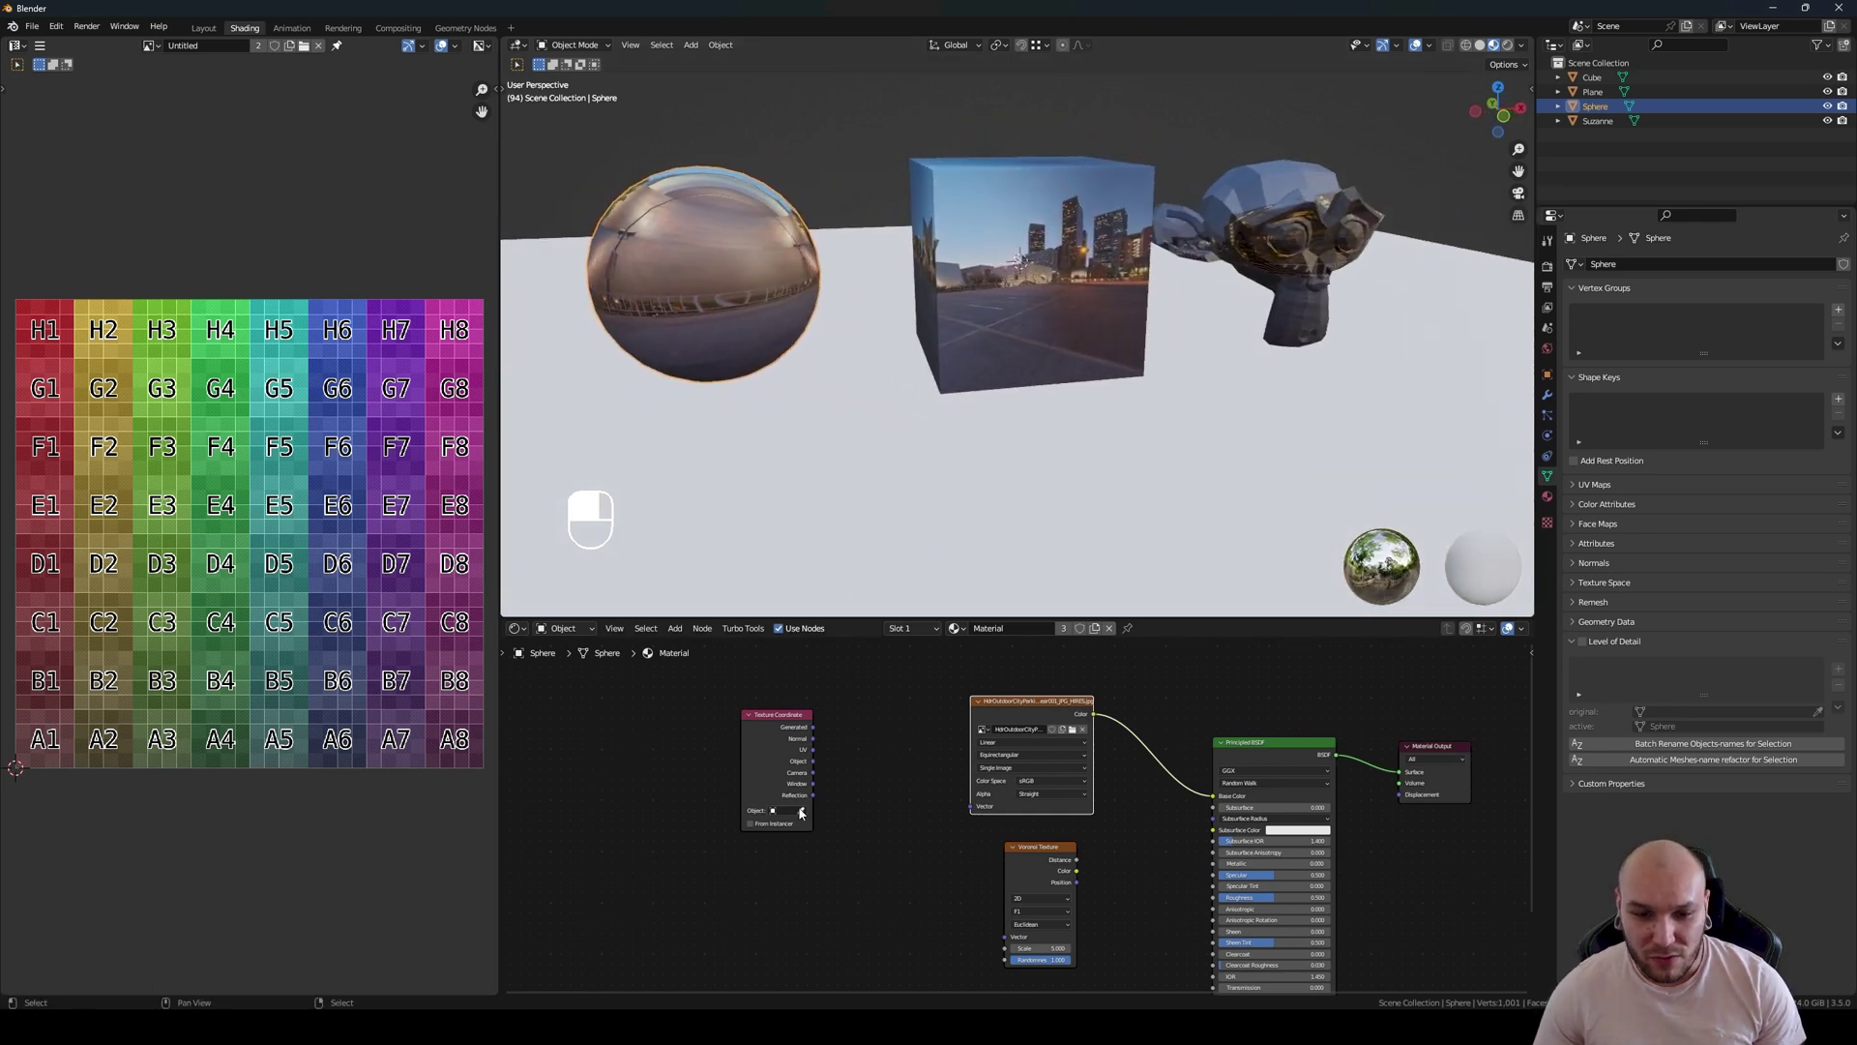
# Step: Connect the Texture Coordinate's Reflection output to the environment texture's Vector and inspect the reflections from several angles
pyautogui.moveTo(816, 794); pyautogui.dragTo(827, 794)
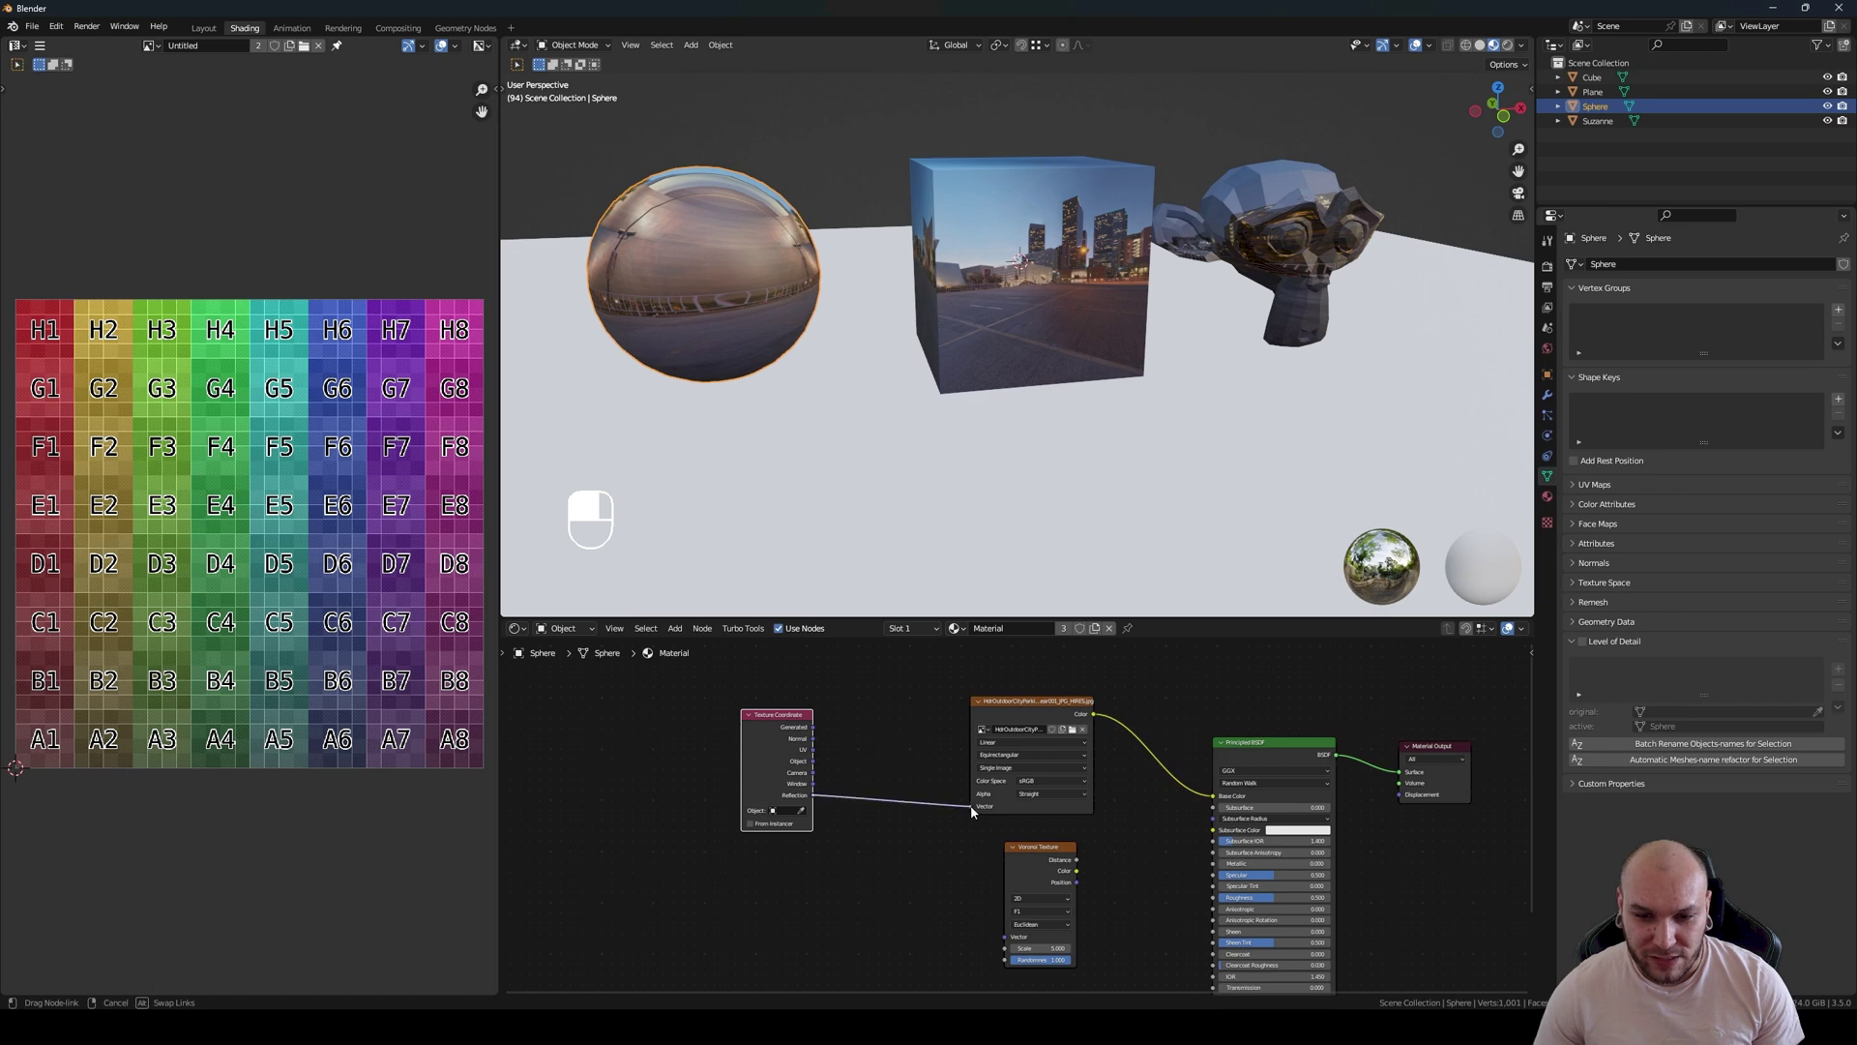
pyautogui.moveTo(972, 811); pyautogui.dragTo(972, 805)
pyautogui.moveTo(1066, 352)
pyautogui.mouseDown(button='middle')
pyautogui.moveTo(1091, 364)
pyautogui.moveTo(1054, 353)
pyautogui.mouseUp(button='middle')
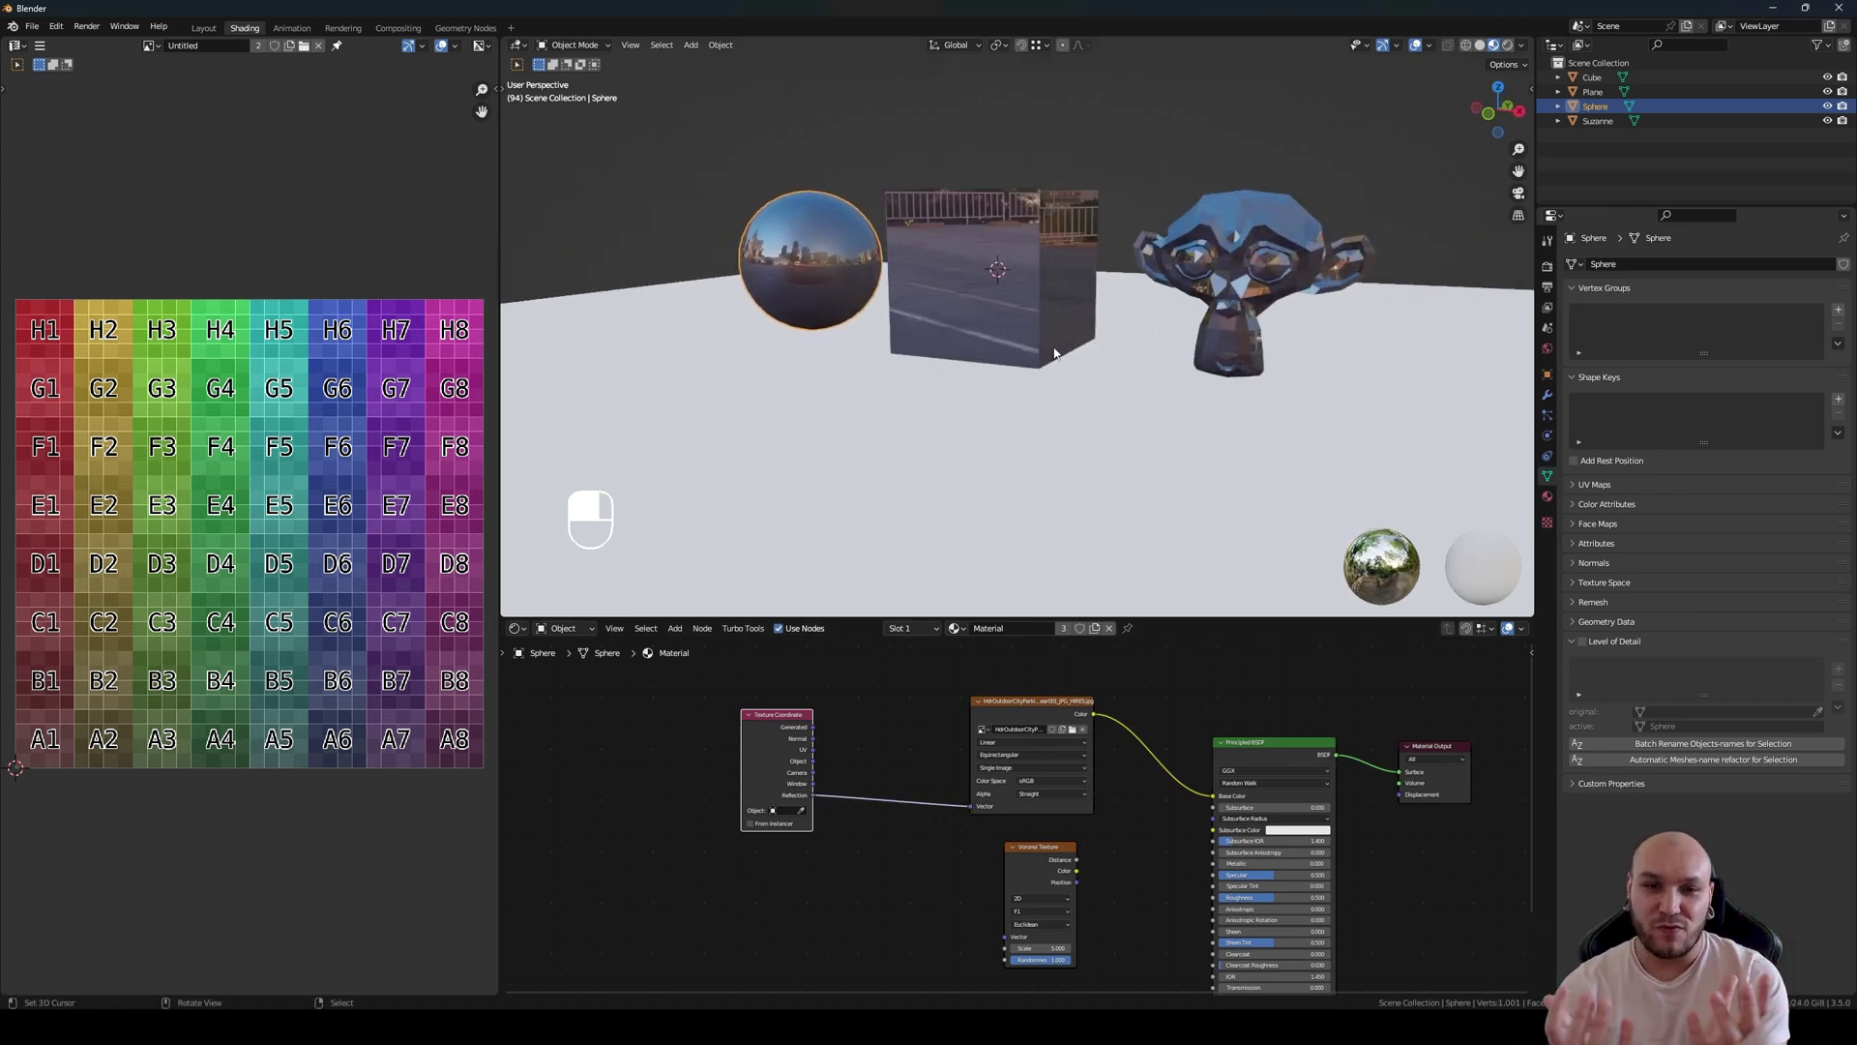
pyautogui.moveTo(881, 317); pyautogui.dragTo(1025, 340, button='middle')
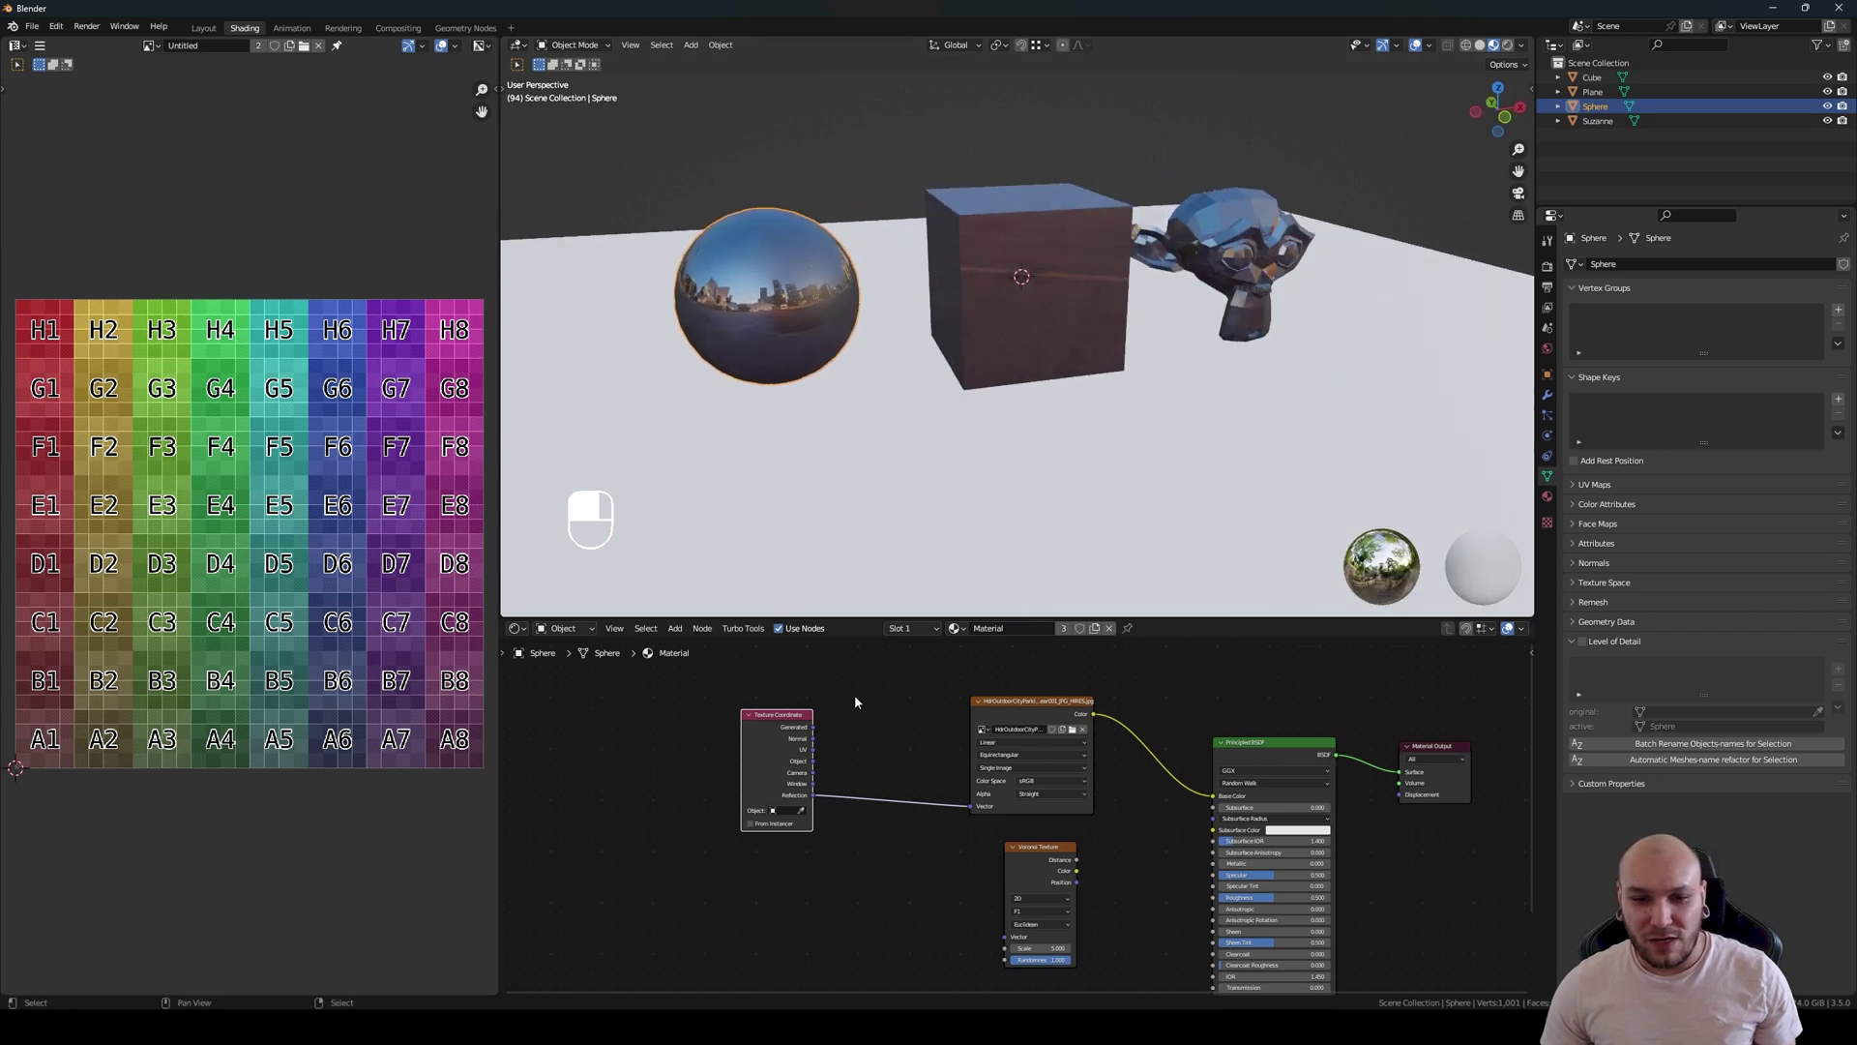
pyautogui.moveTo(773, 714); pyautogui.dragTo(759, 693)
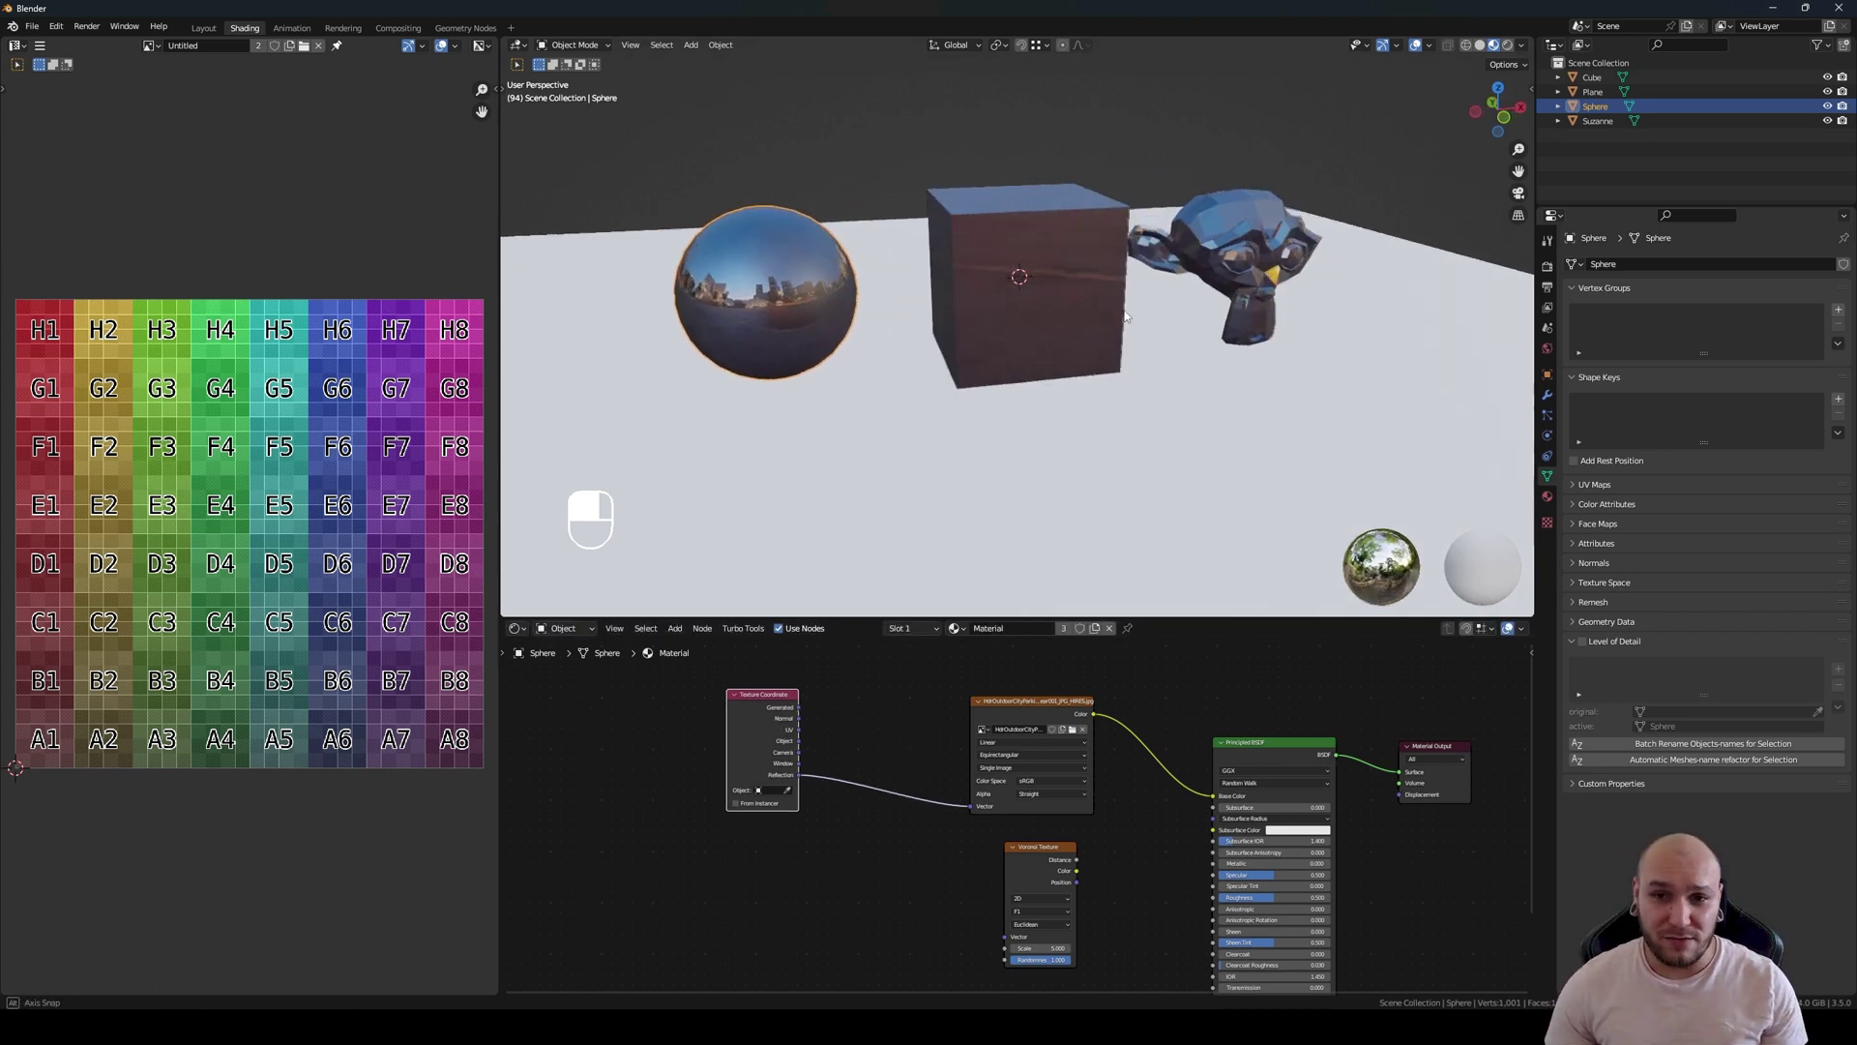
pyautogui.scroll(-3, 1018, 316)
pyautogui.moveTo(1018, 317); pyautogui.dragTo(1010, 385, button='middle')
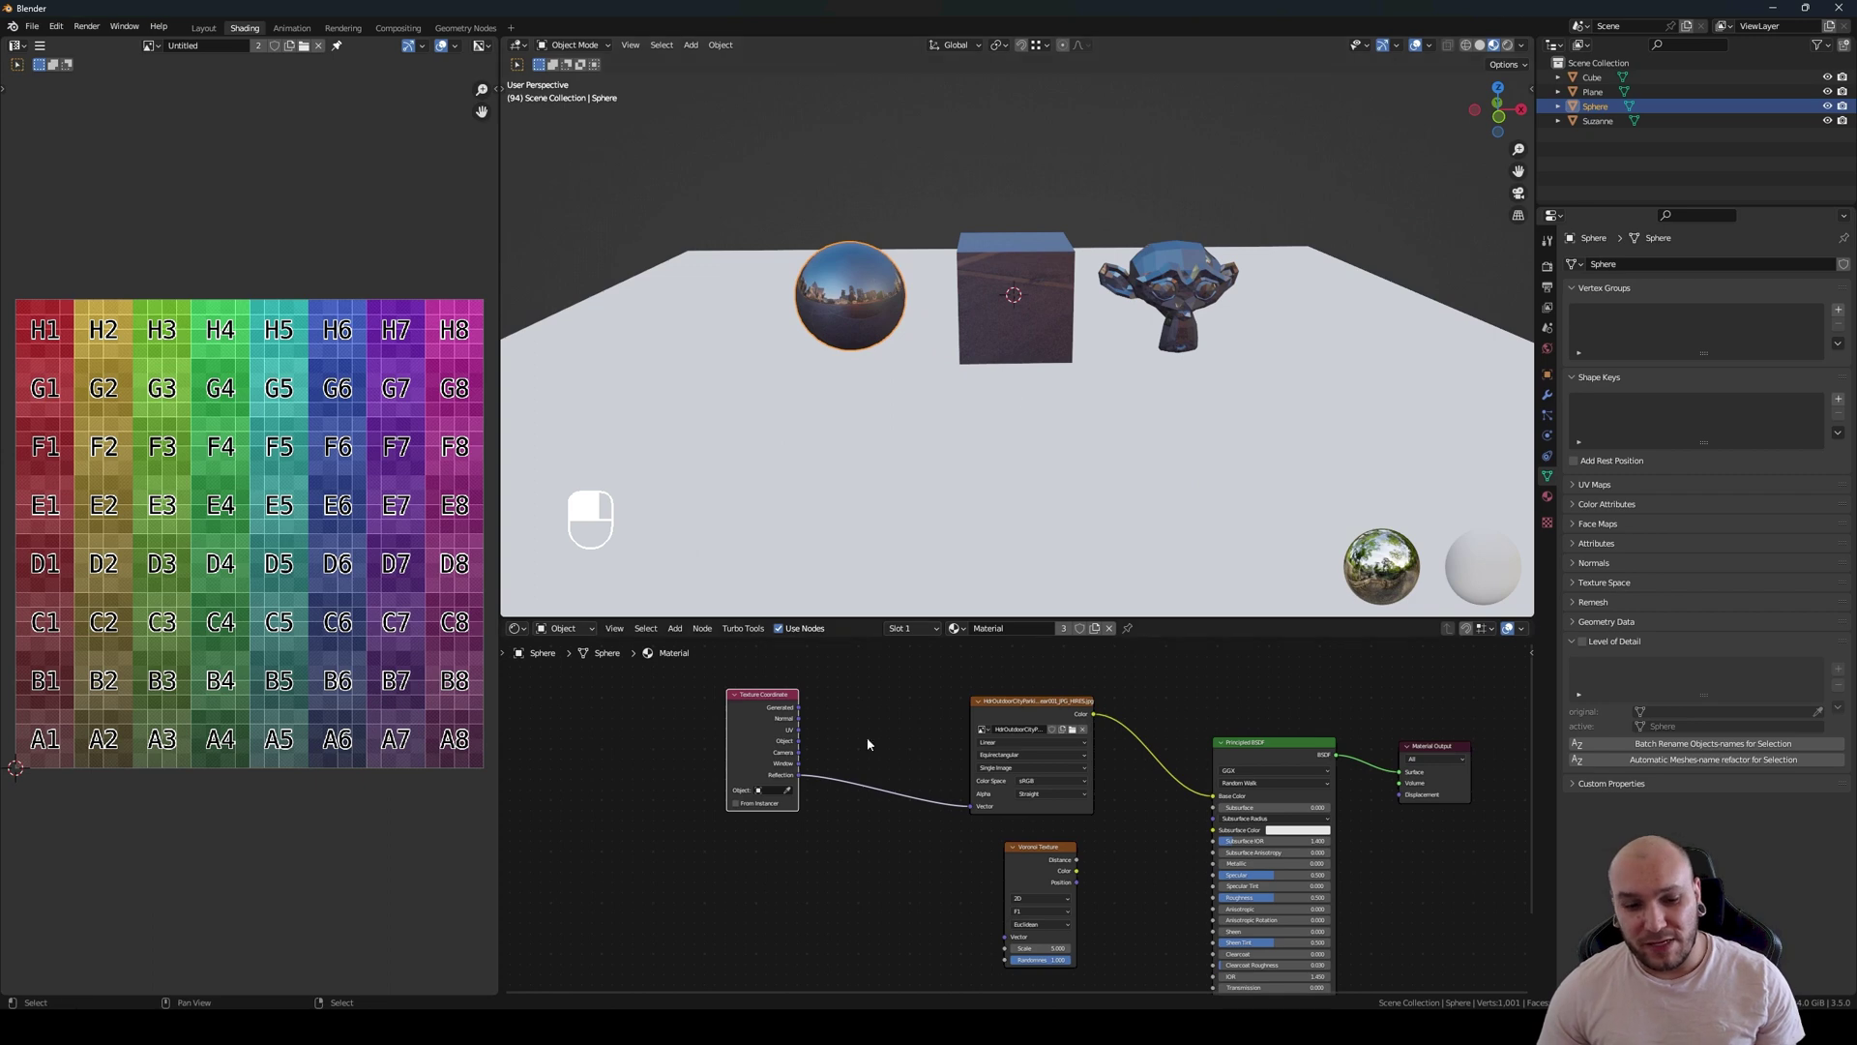